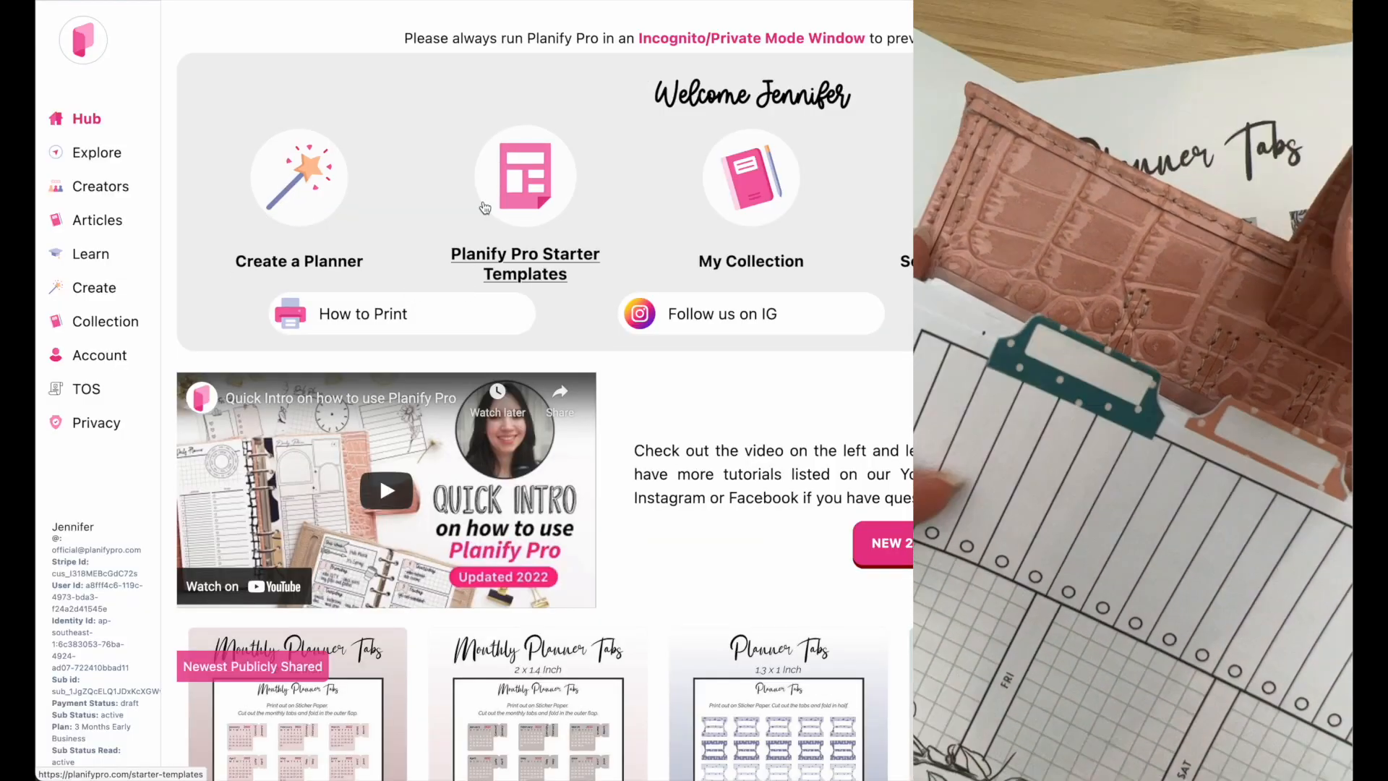
Create a new planner and set its size to US Letter Page
click(302, 191)
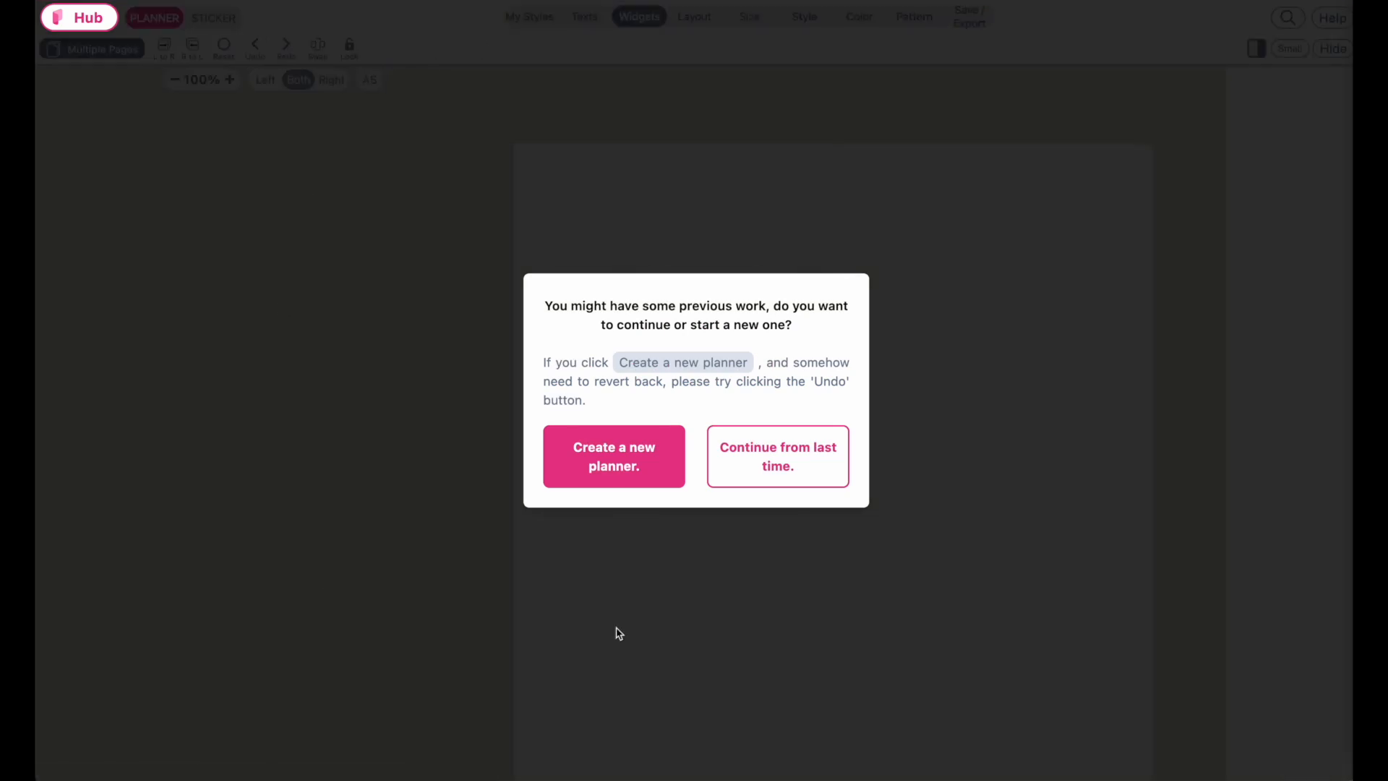
click(615, 450)
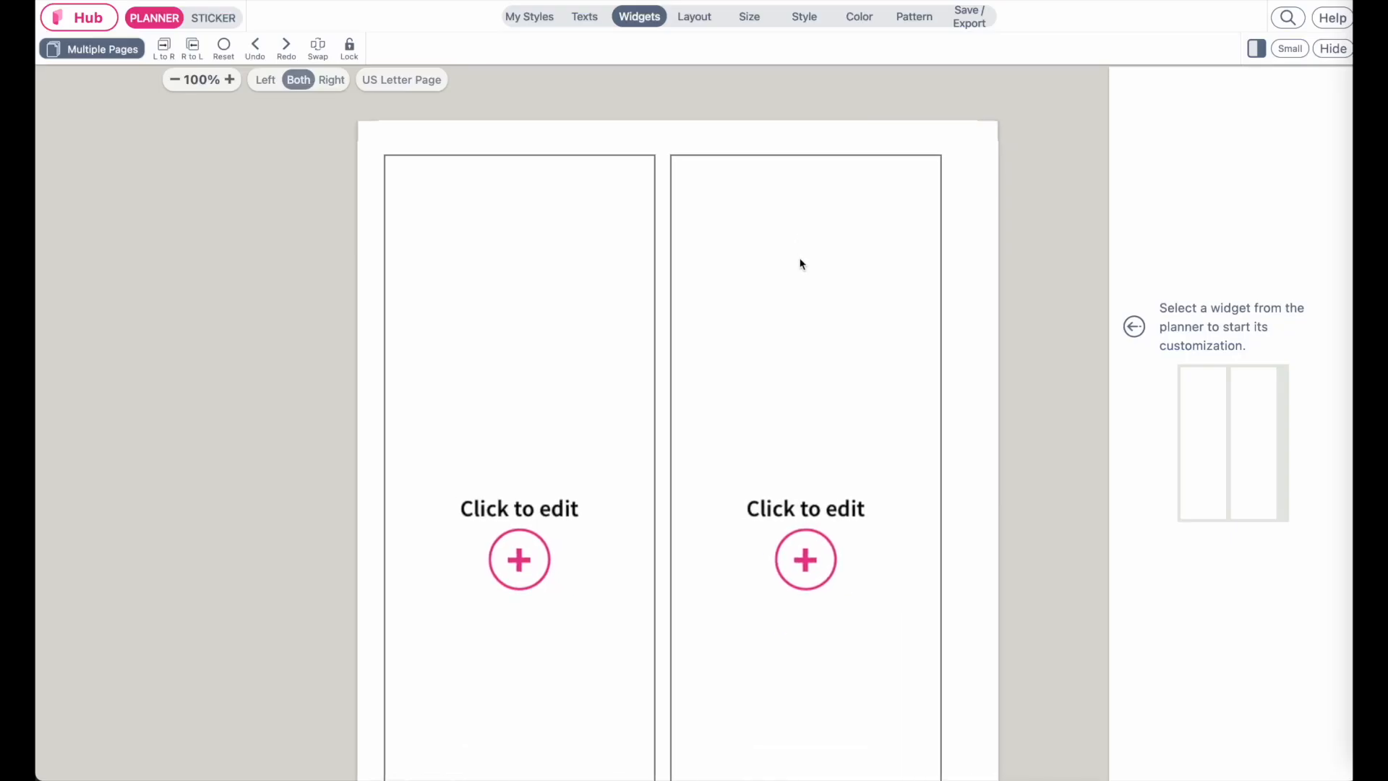
click(748, 16)
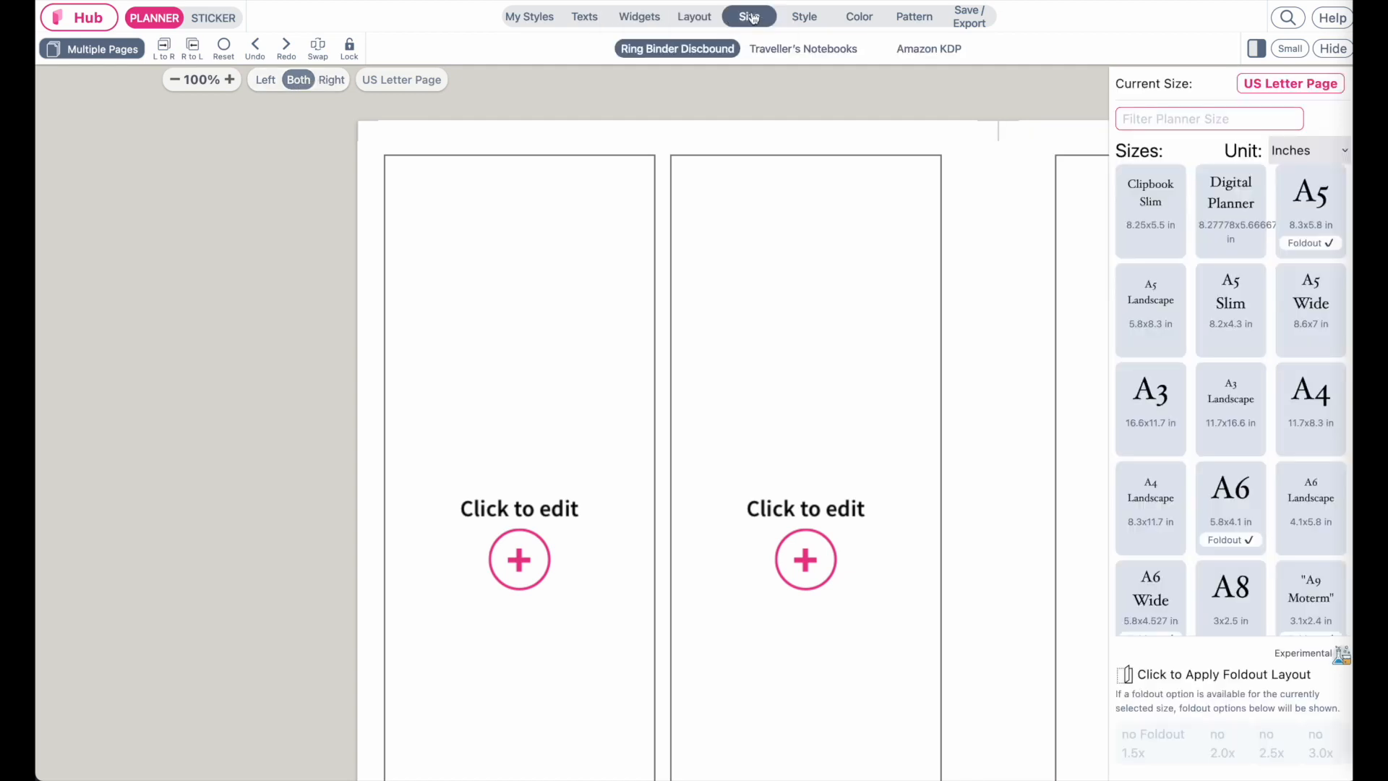
click(1159, 119)
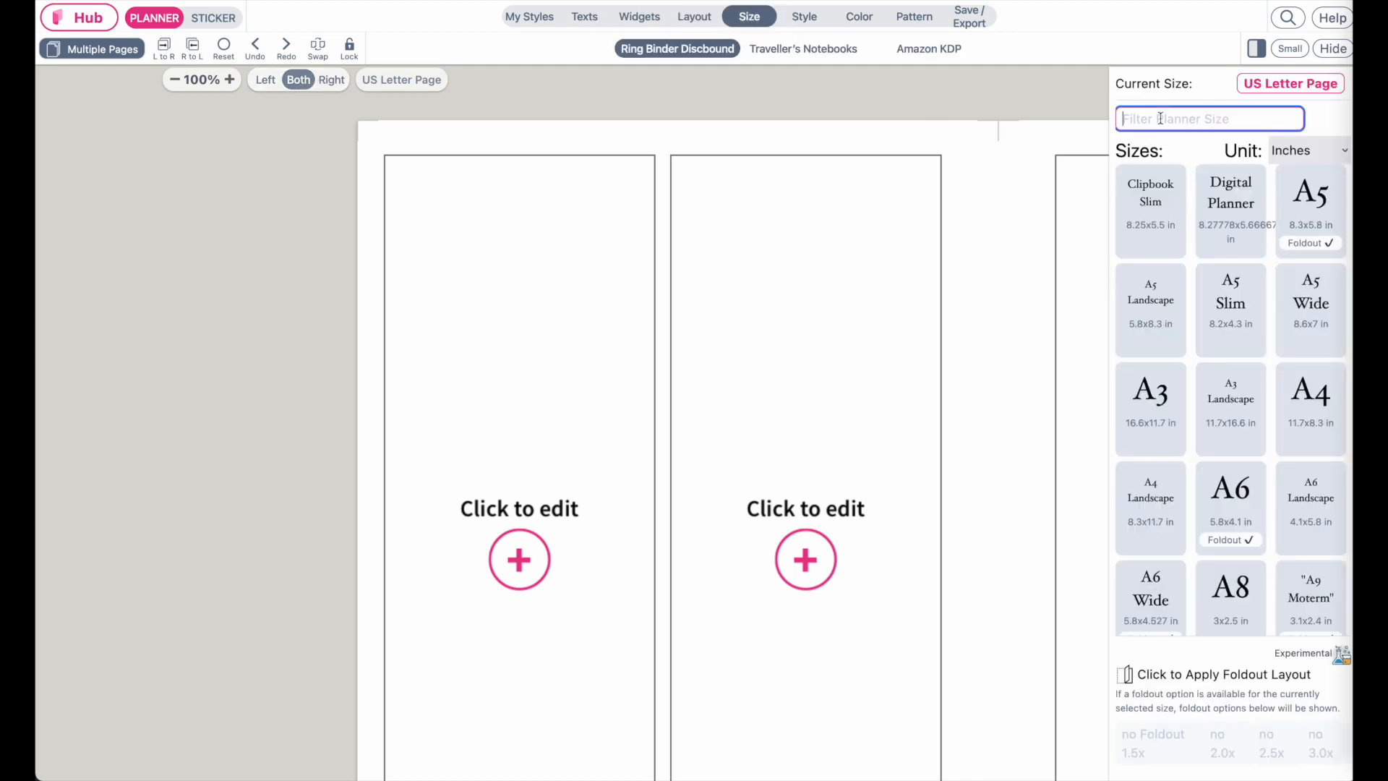
text(Us)
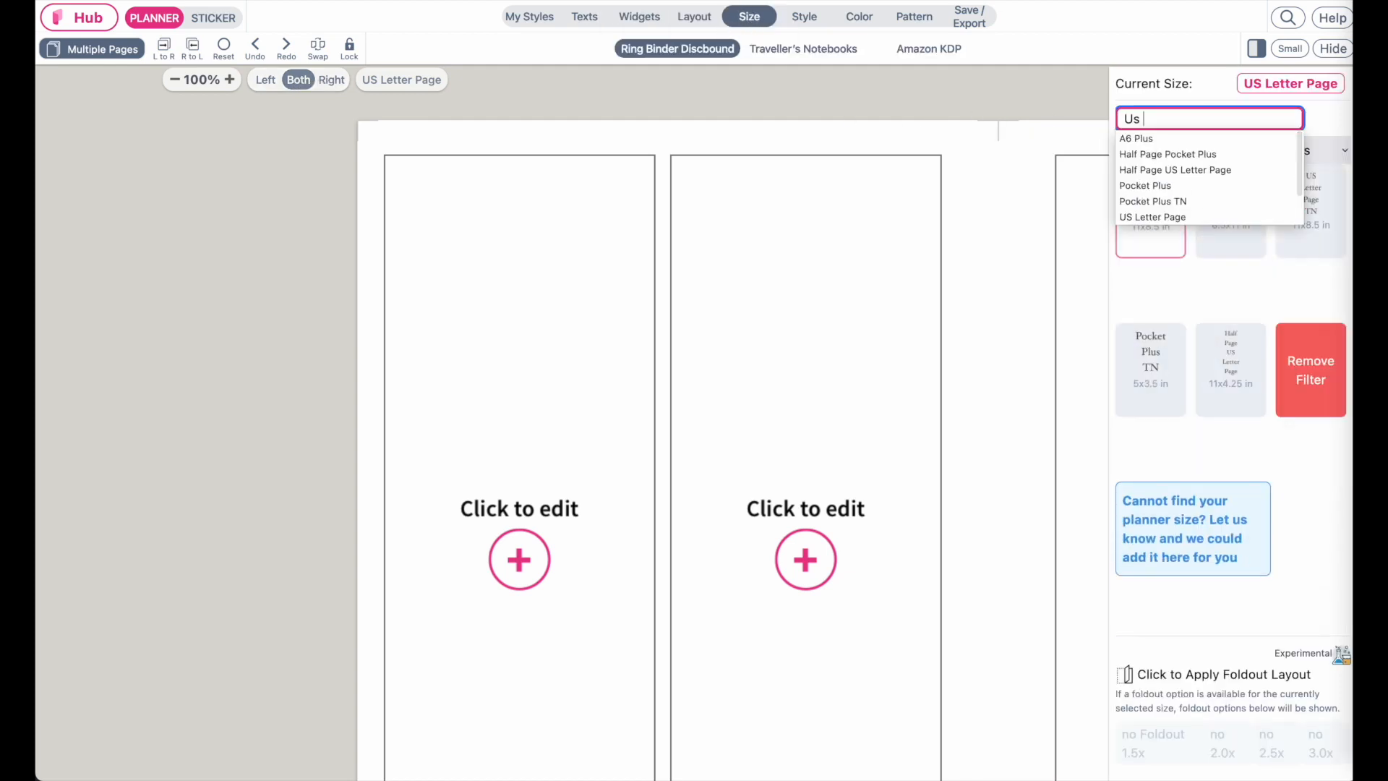
click(1163, 218)
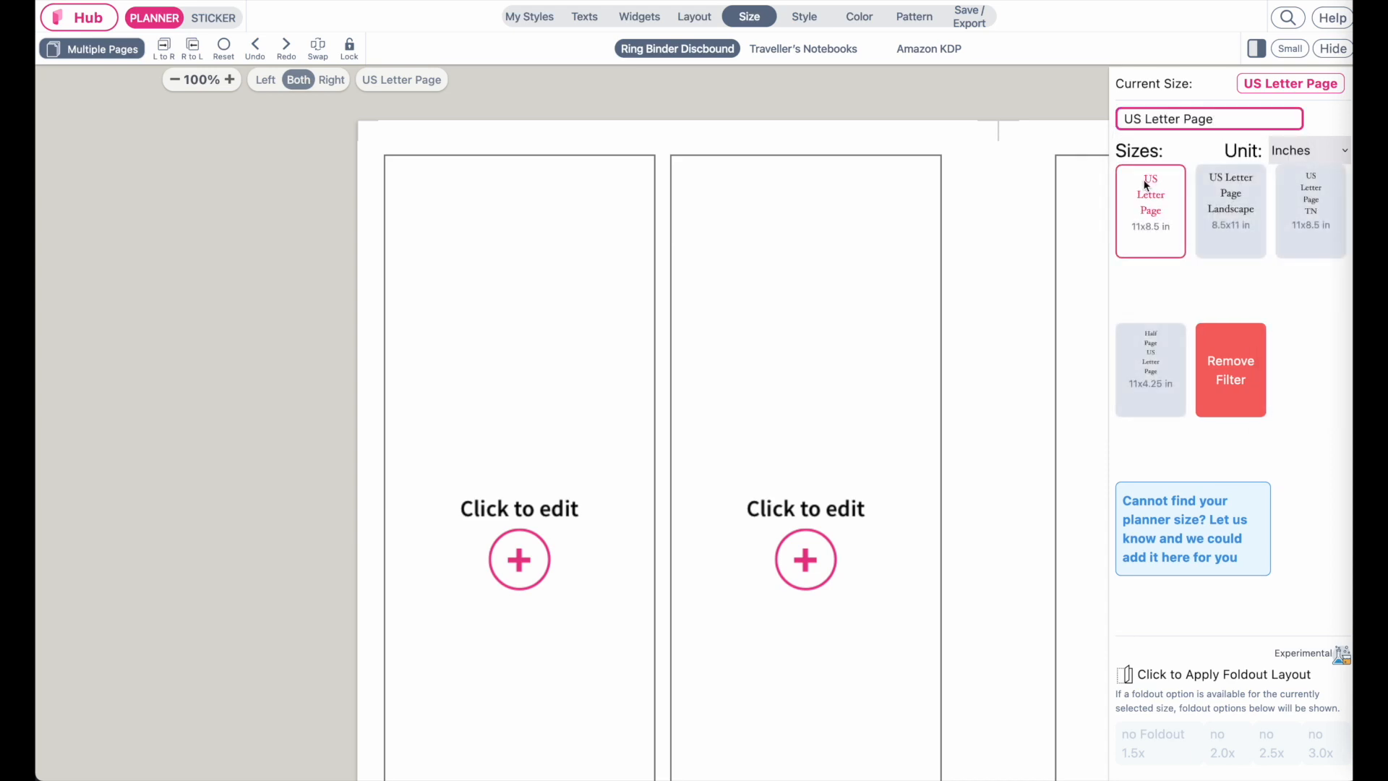
Show only the left page, add the A-PlannerTabe-11 planner tab widget, and move it into the second column
scroll(880, 327, right, 1)
scroll(880, 327, down, 1)
scroll(880, 327, up, 1)
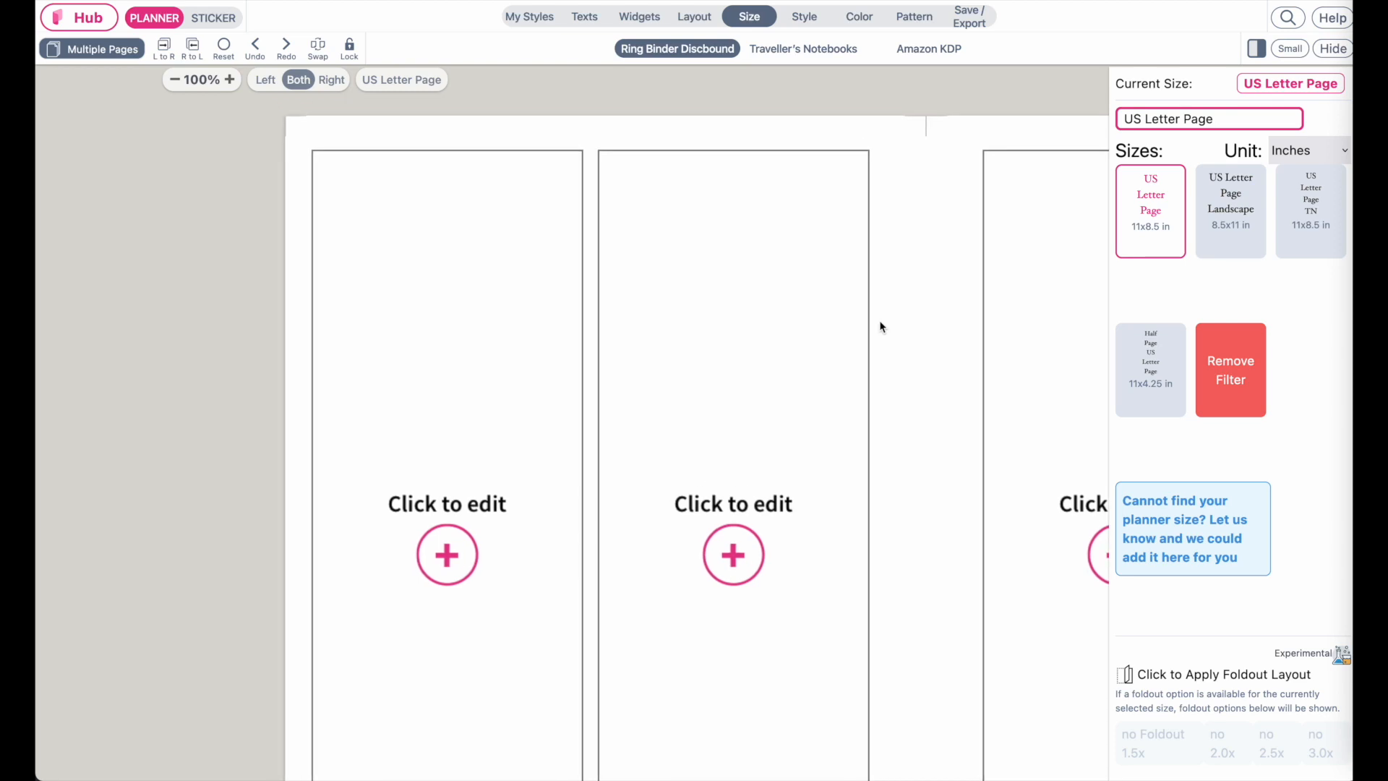
scroll(881, 327, left, 1)
scroll(881, 326, up, 1)
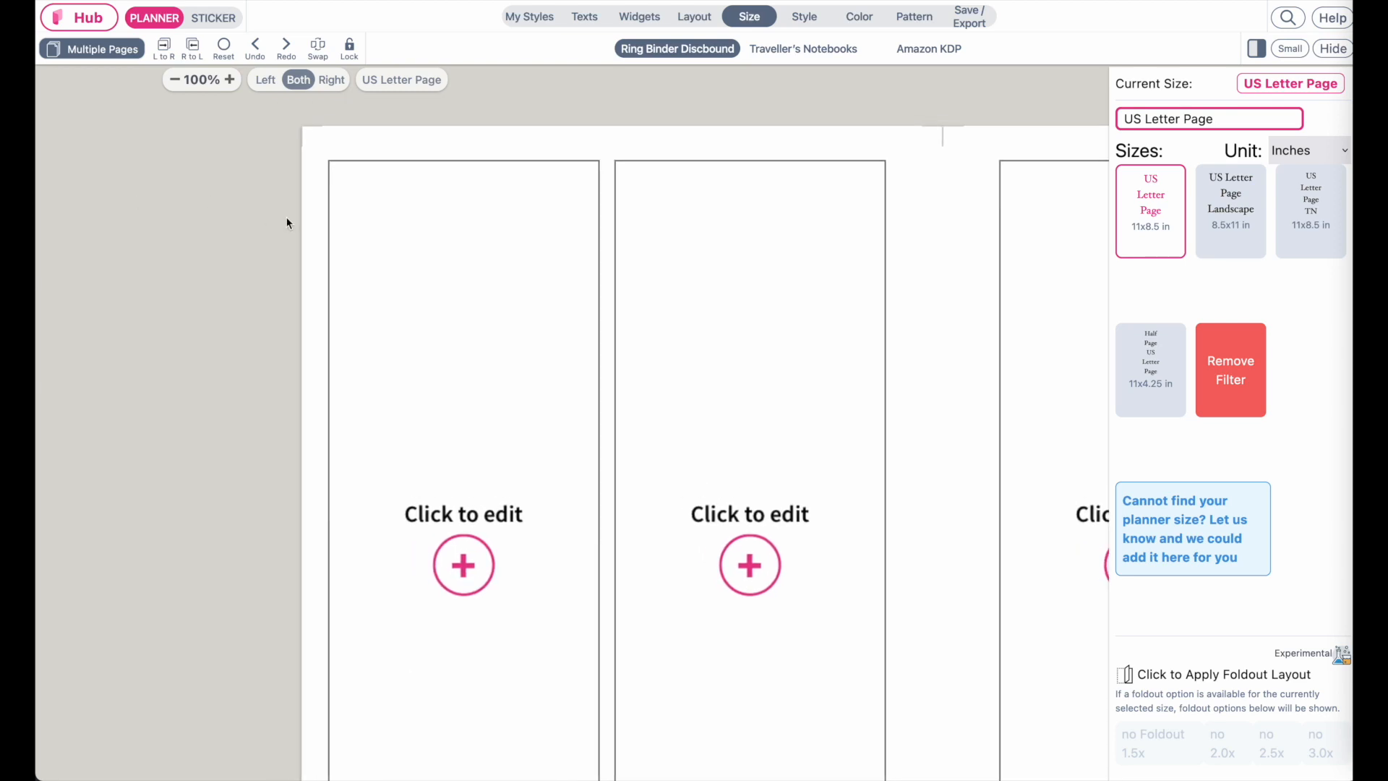
click(266, 80)
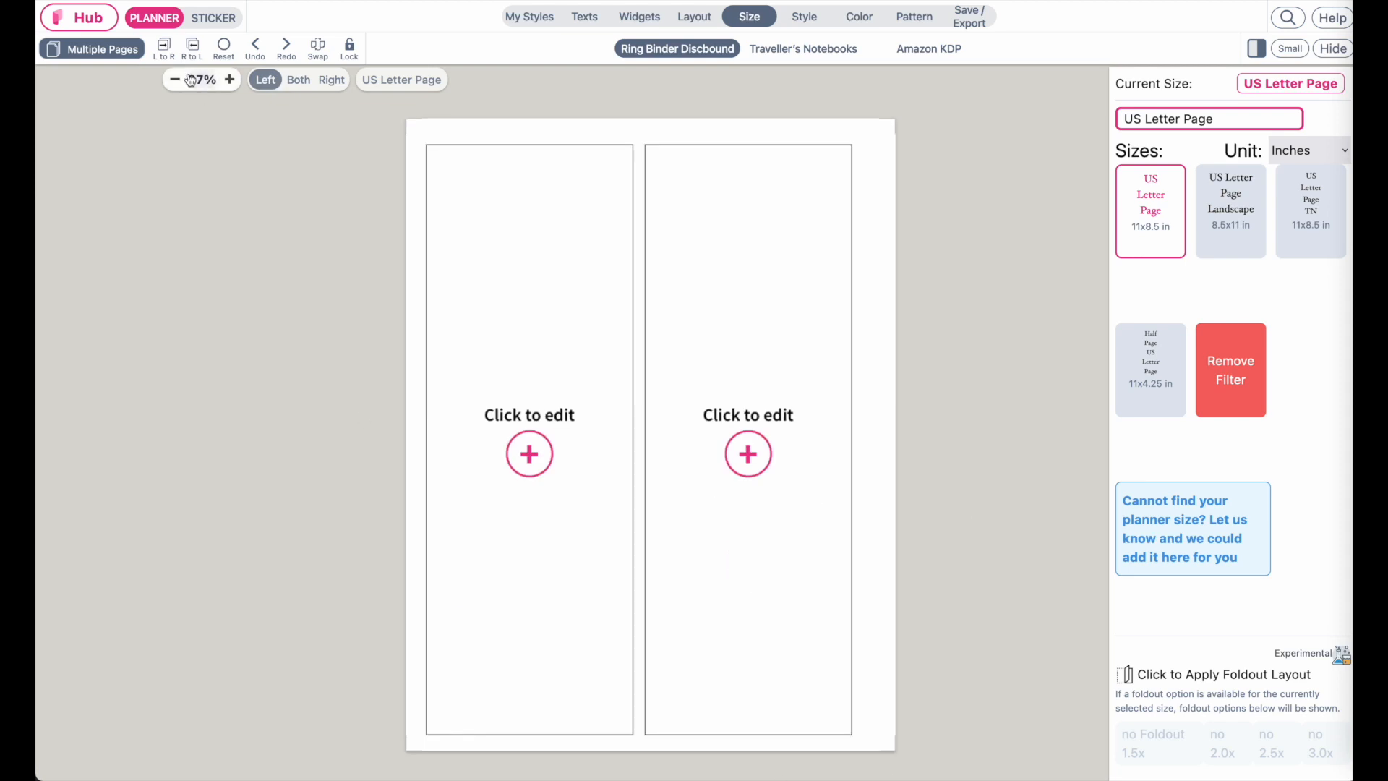
click(165, 23)
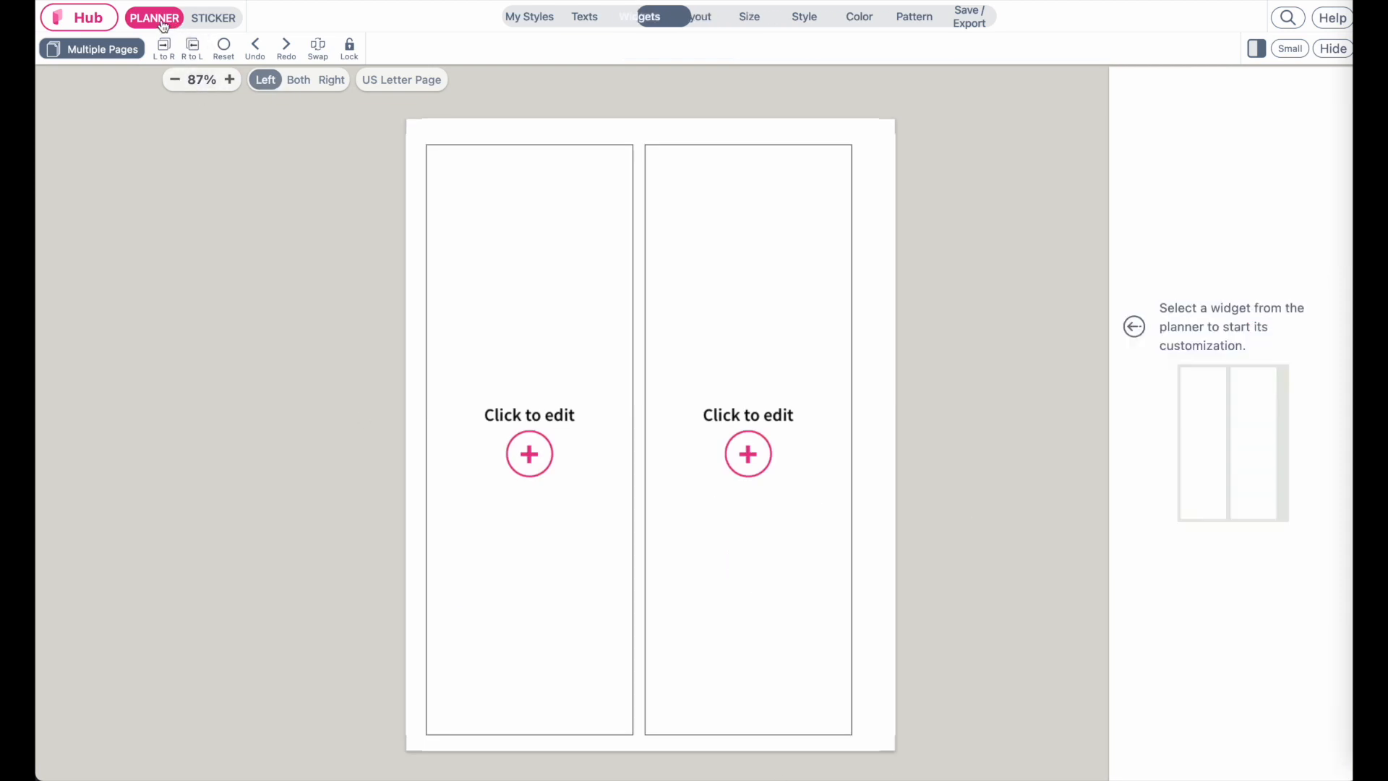
click(571, 410)
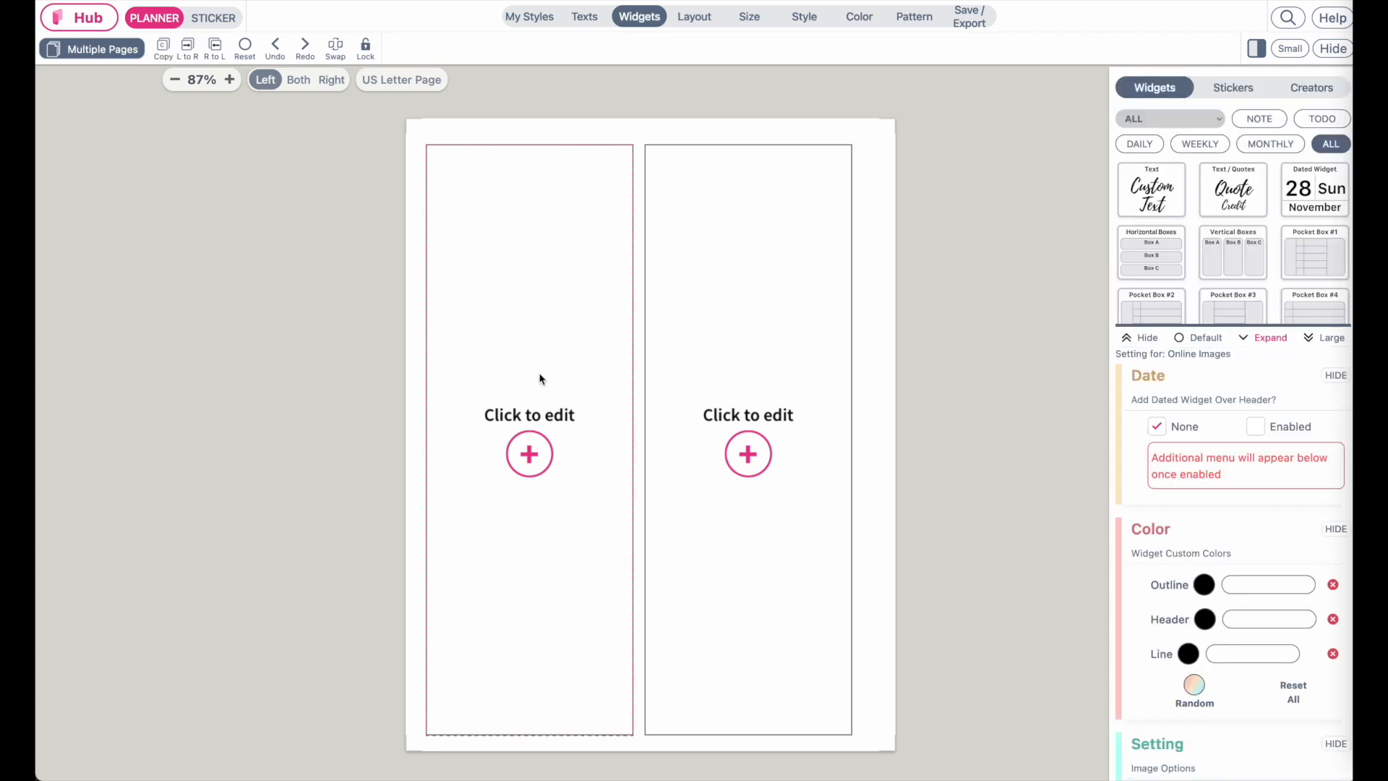
click(1289, 49)
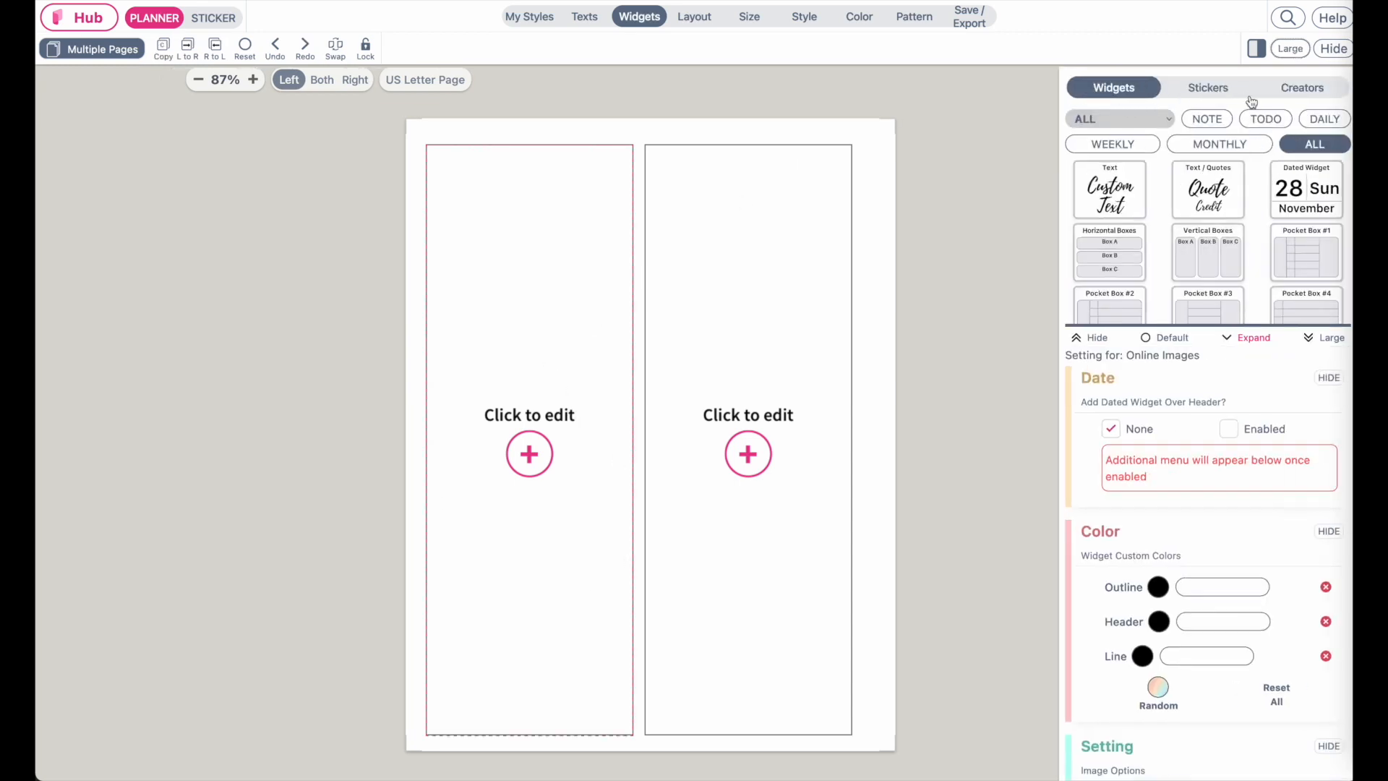
click(1222, 88)
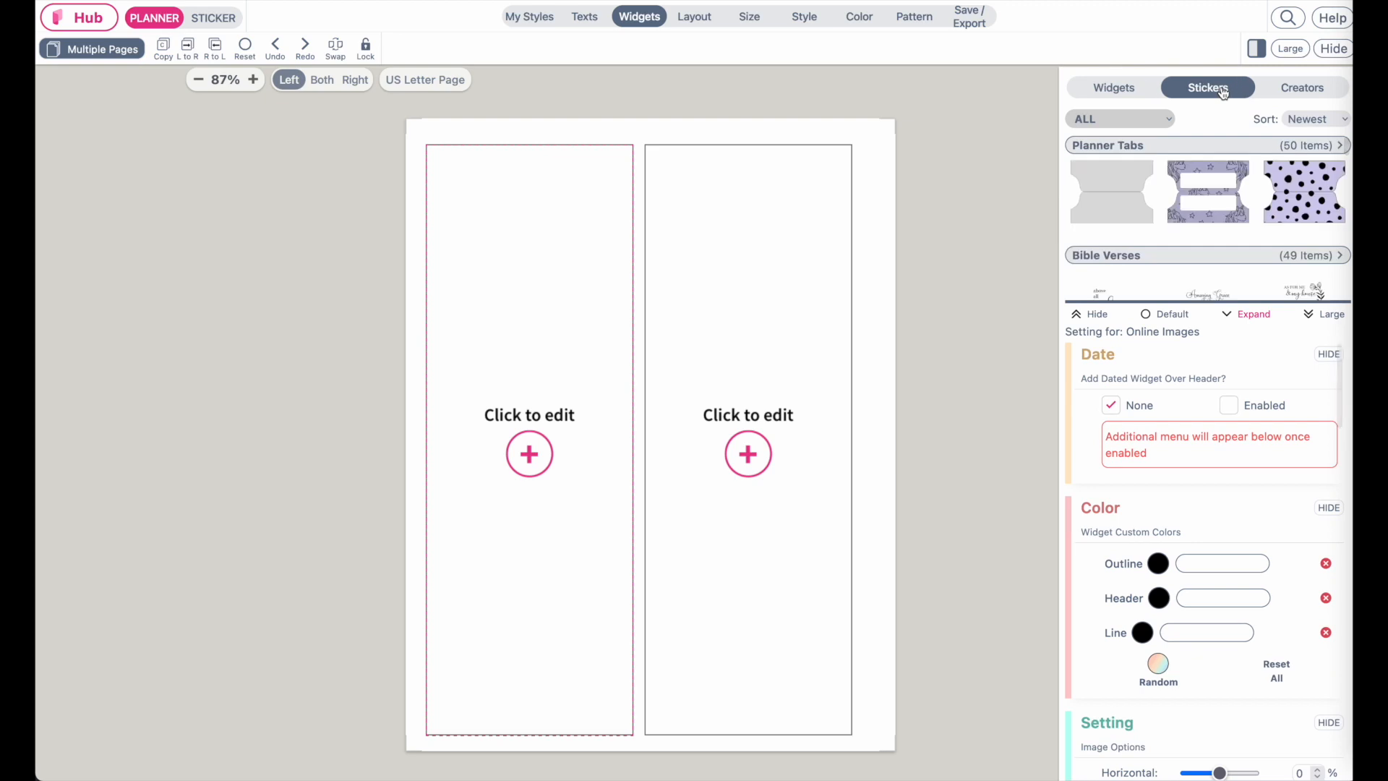
click(1328, 315)
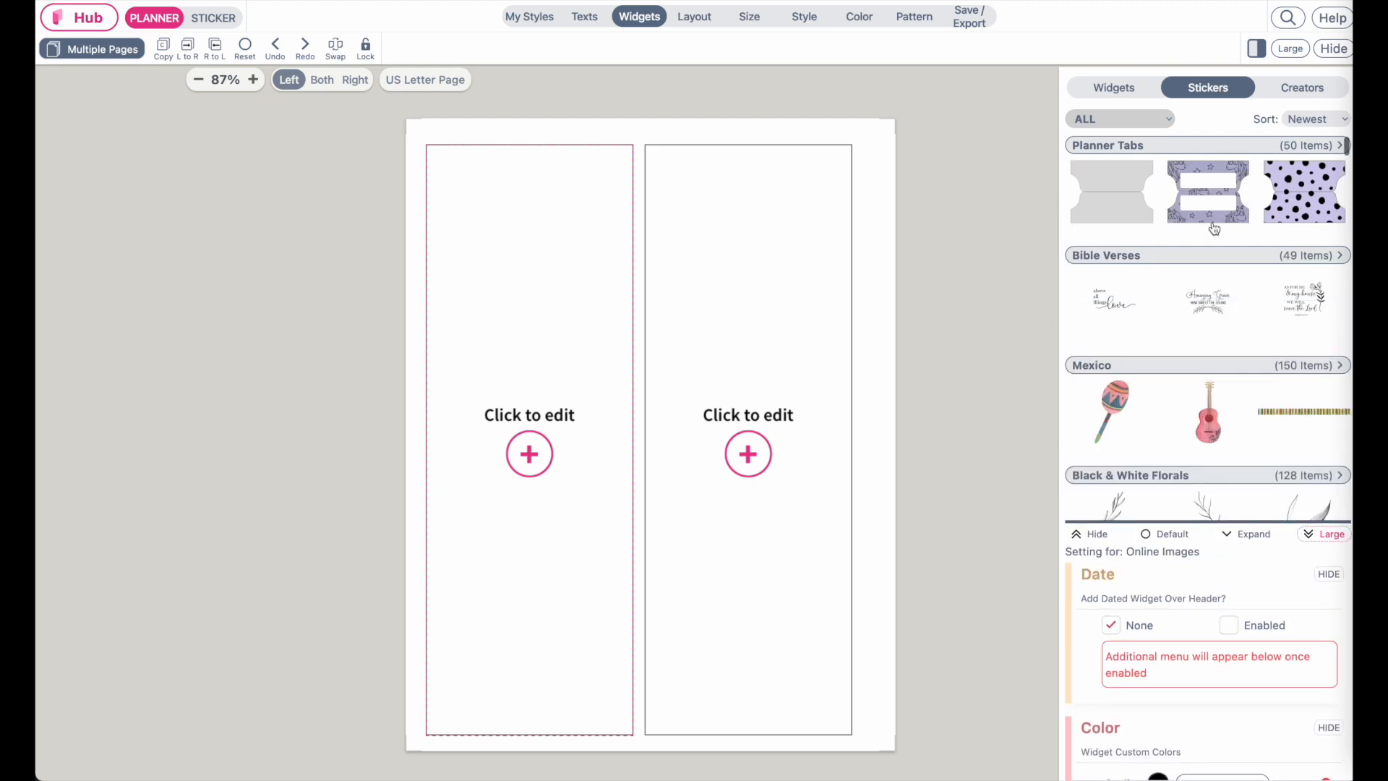
click(1310, 145)
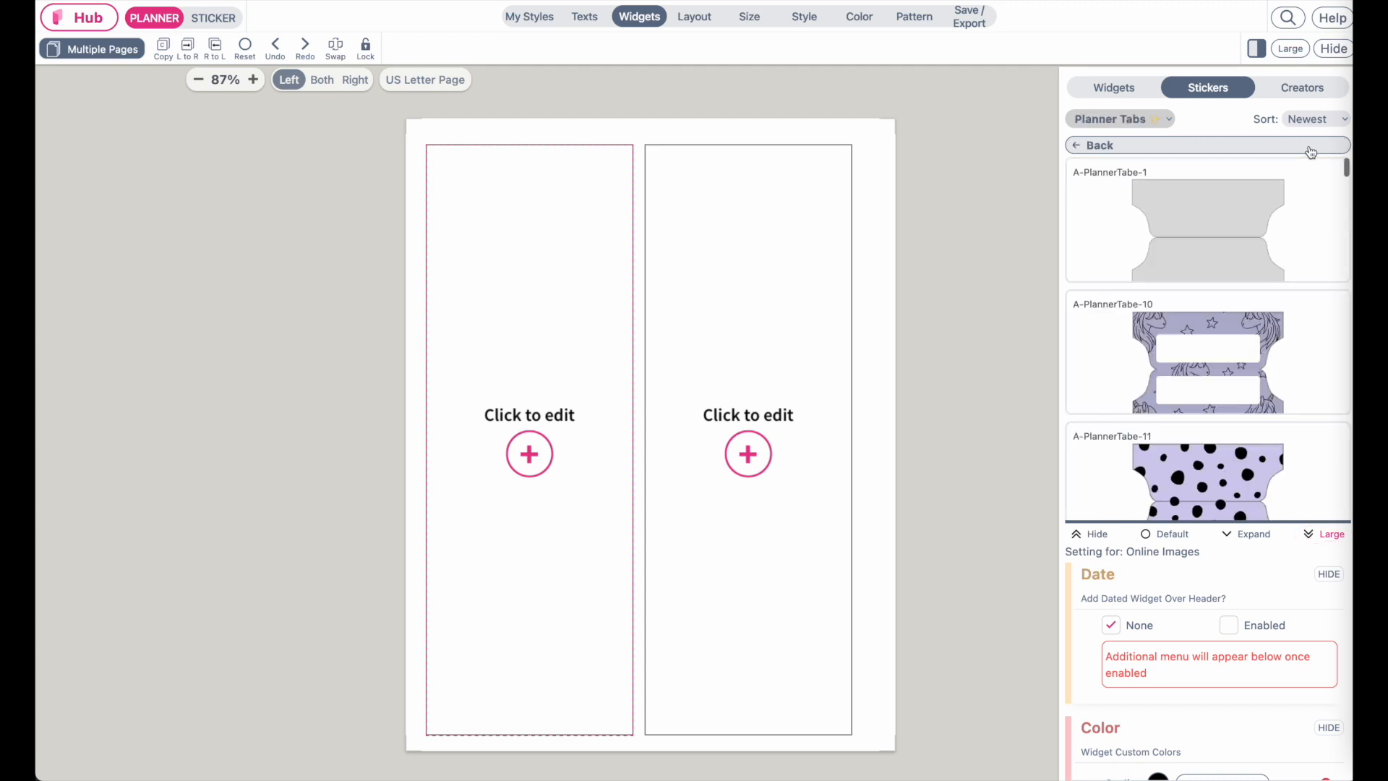
scroll(1200, 326, down, 3)
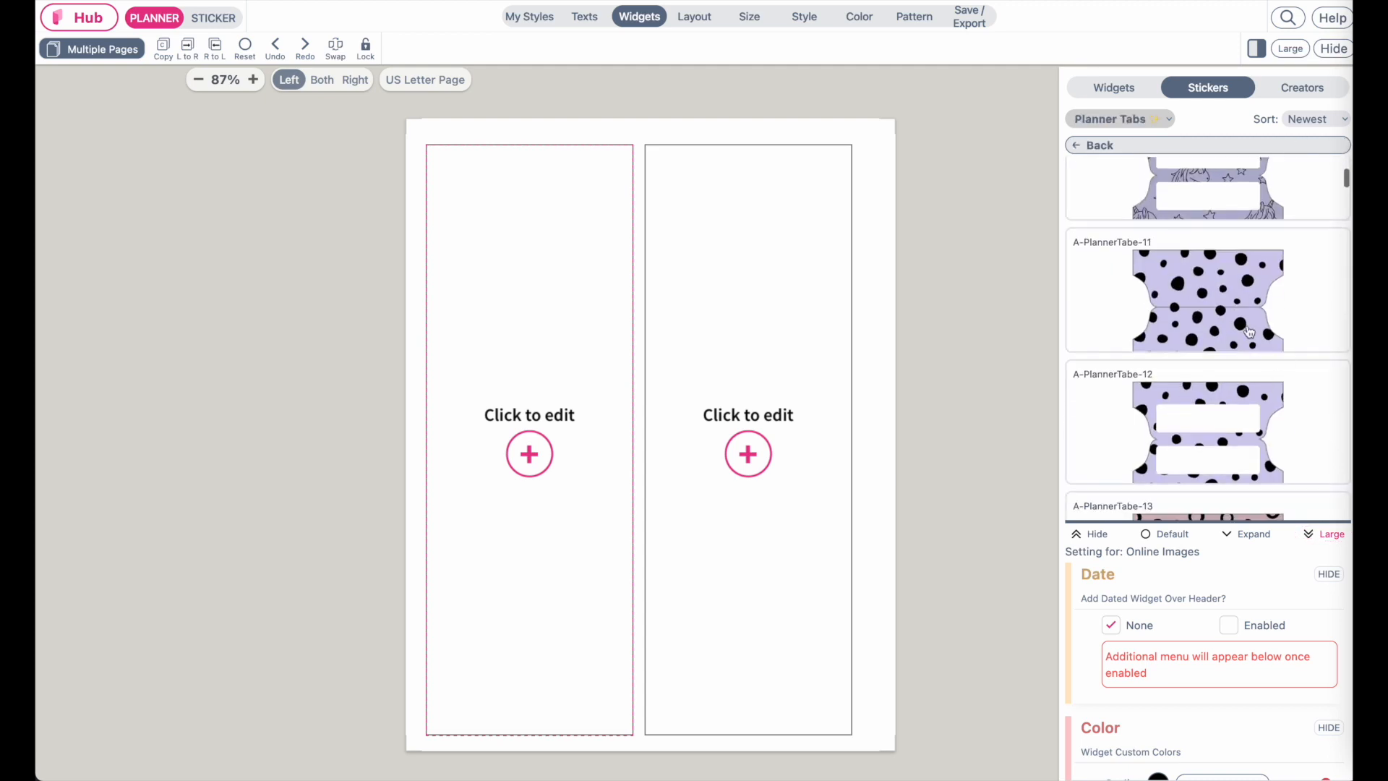
click(1219, 293)
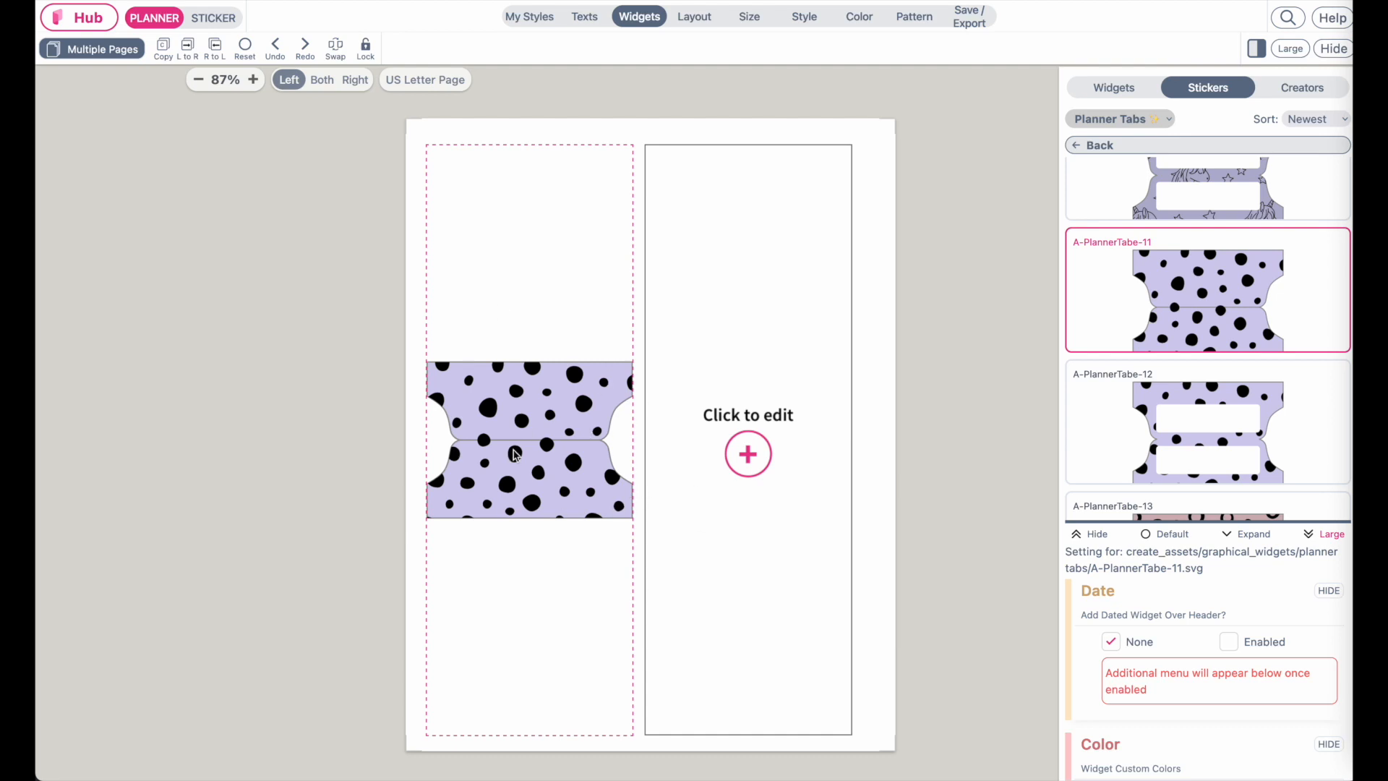
drag(516, 459, 744, 464)
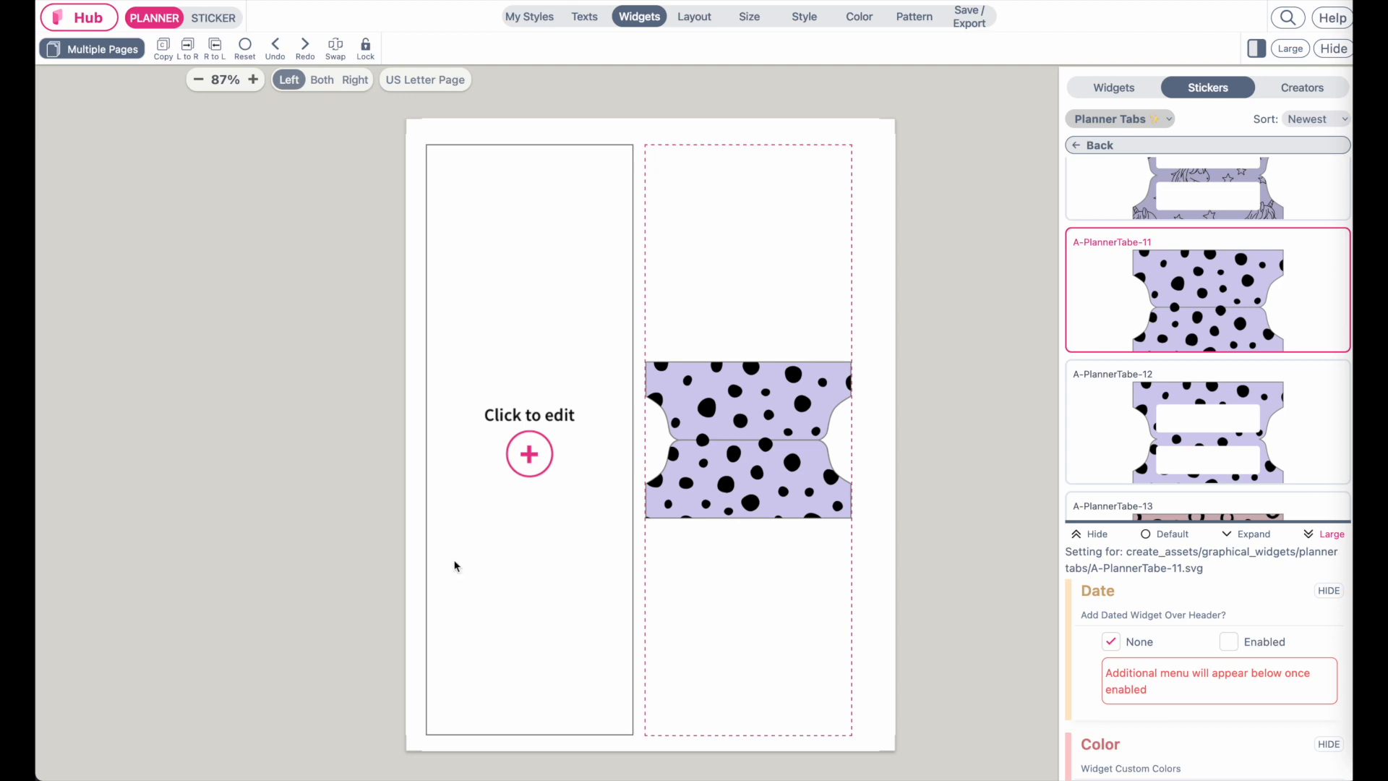
Try out a tan dotted planner tab sticker on the page, then delete it
click(214, 24)
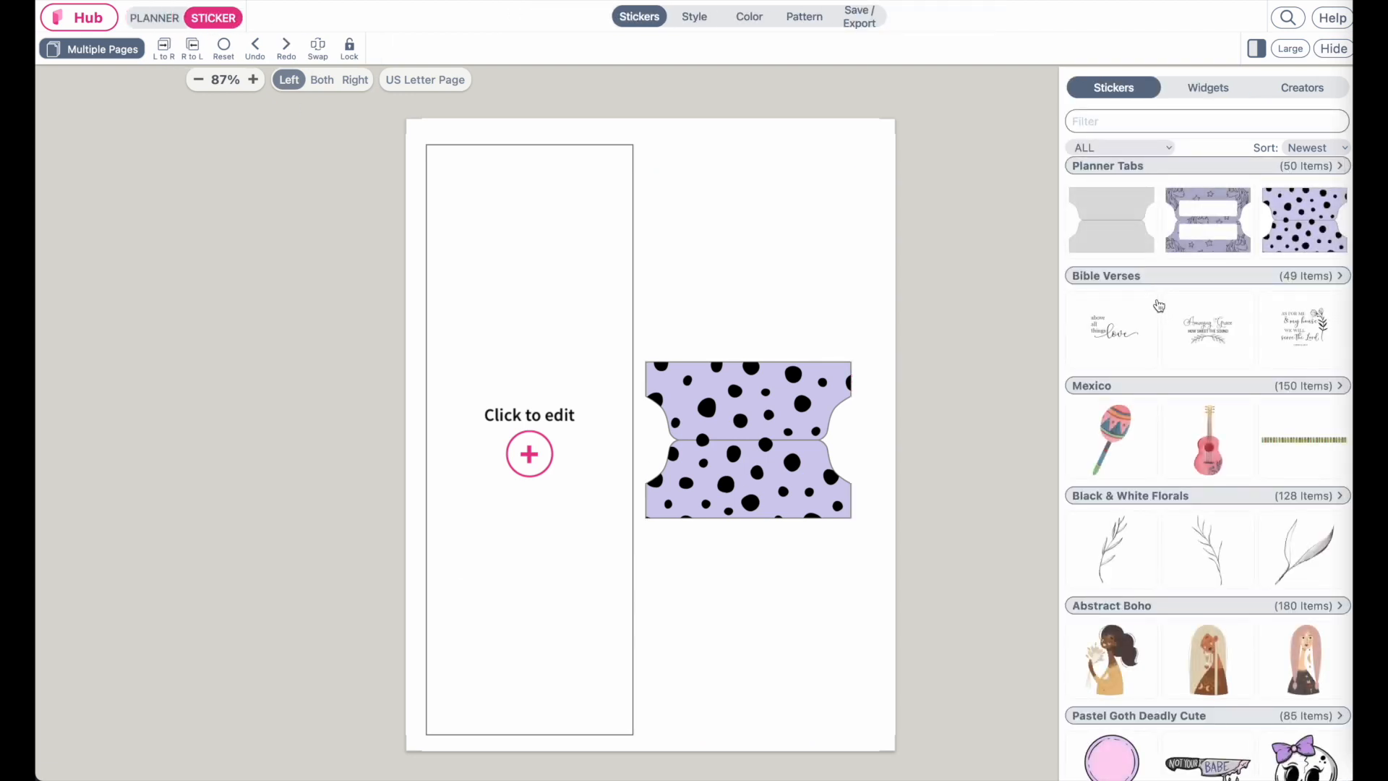
click(1145, 168)
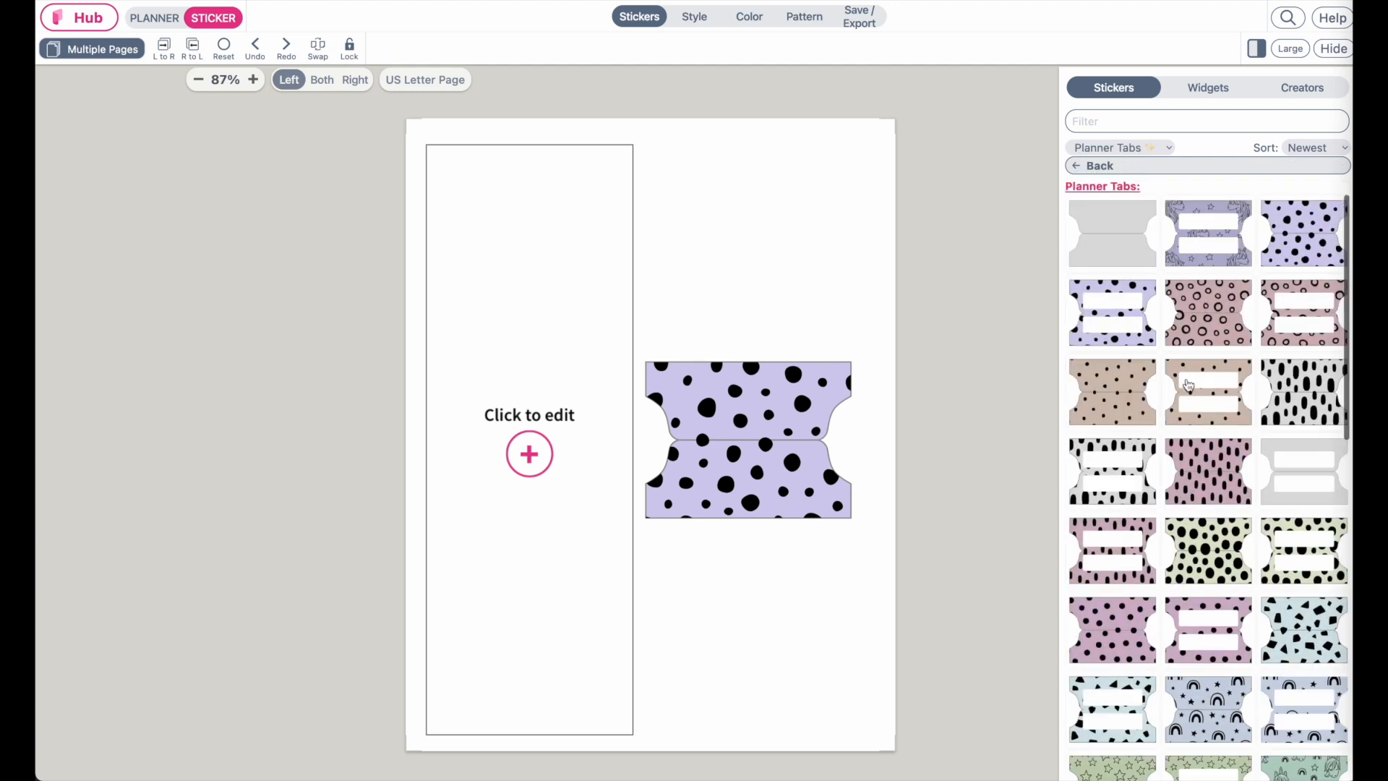
click(1209, 406)
drag(472, 148, 520, 248)
drag(550, 313, 661, 368)
drag(606, 323, 815, 313)
drag(798, 256, 654, 277)
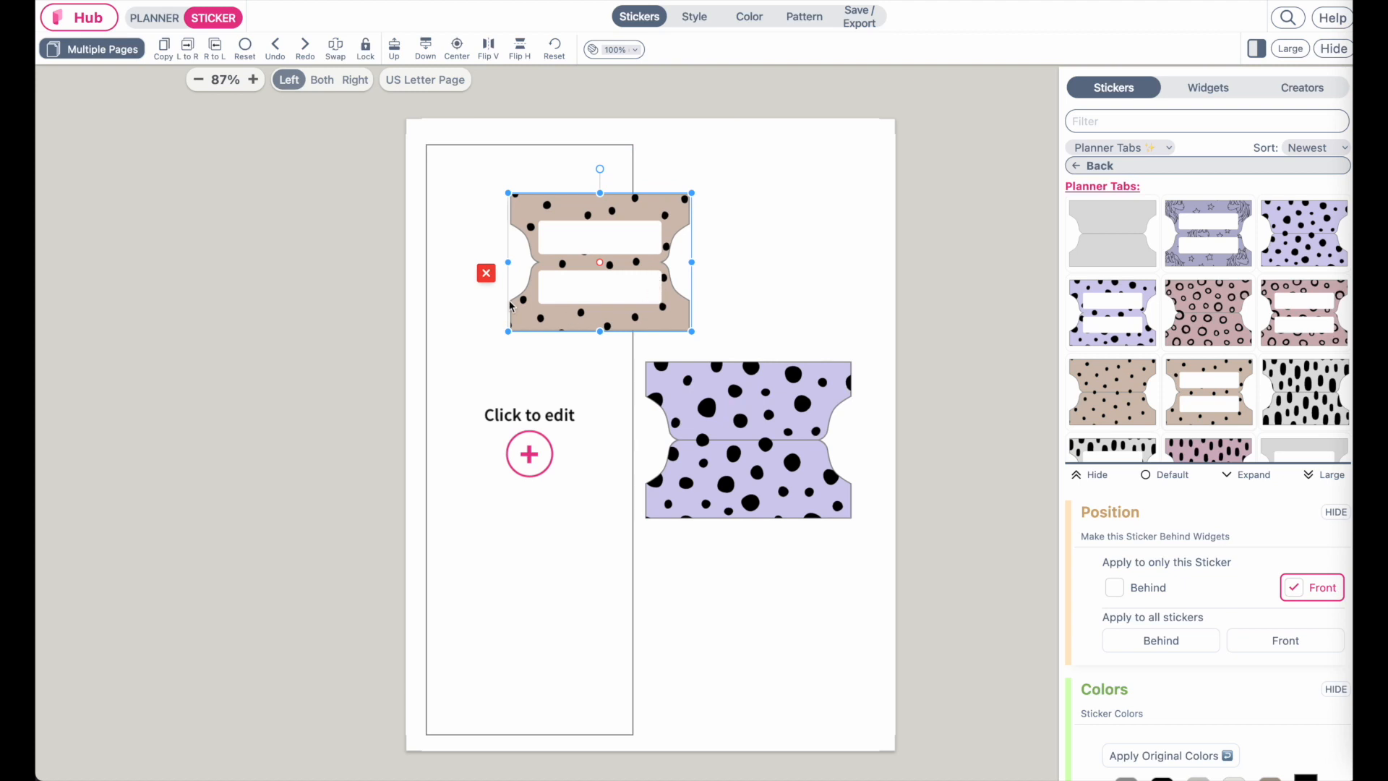
drag(647, 304, 611, 292)
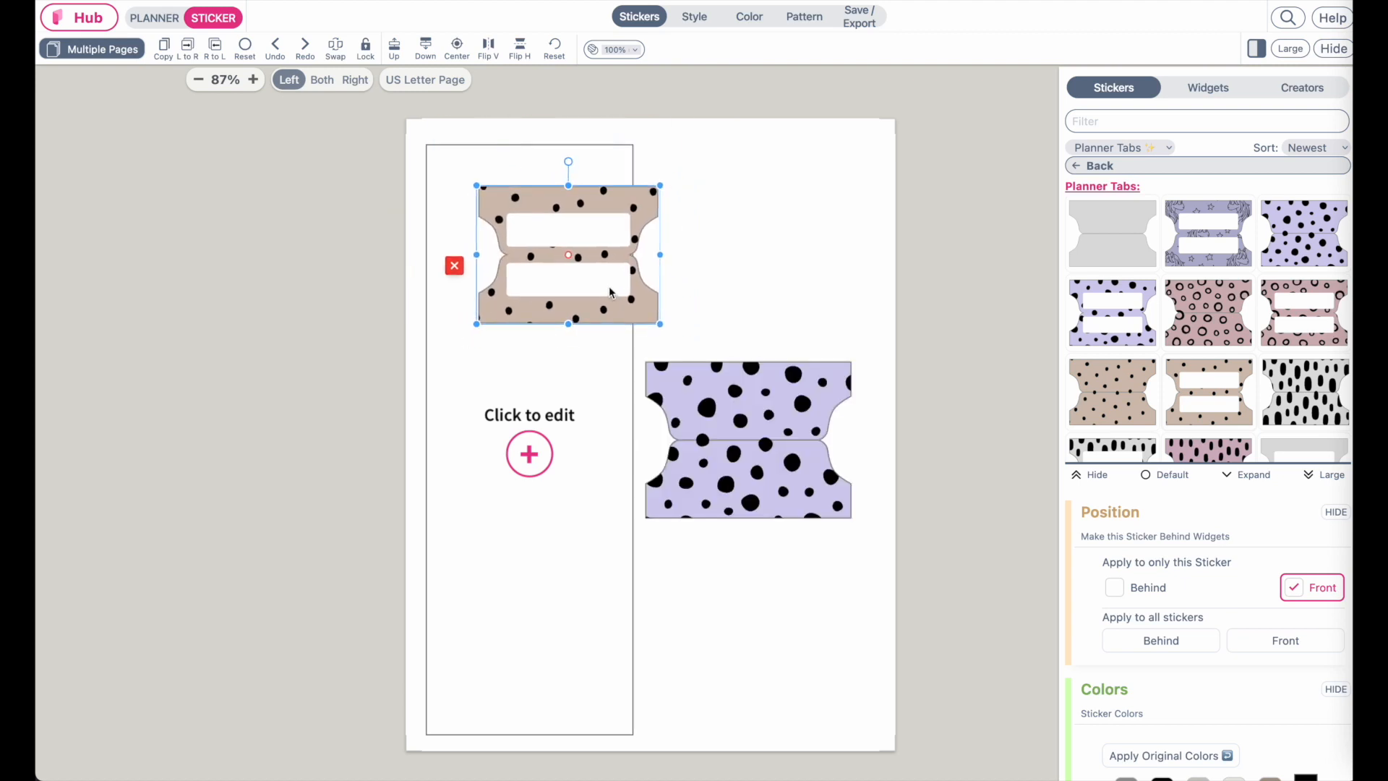
click(456, 267)
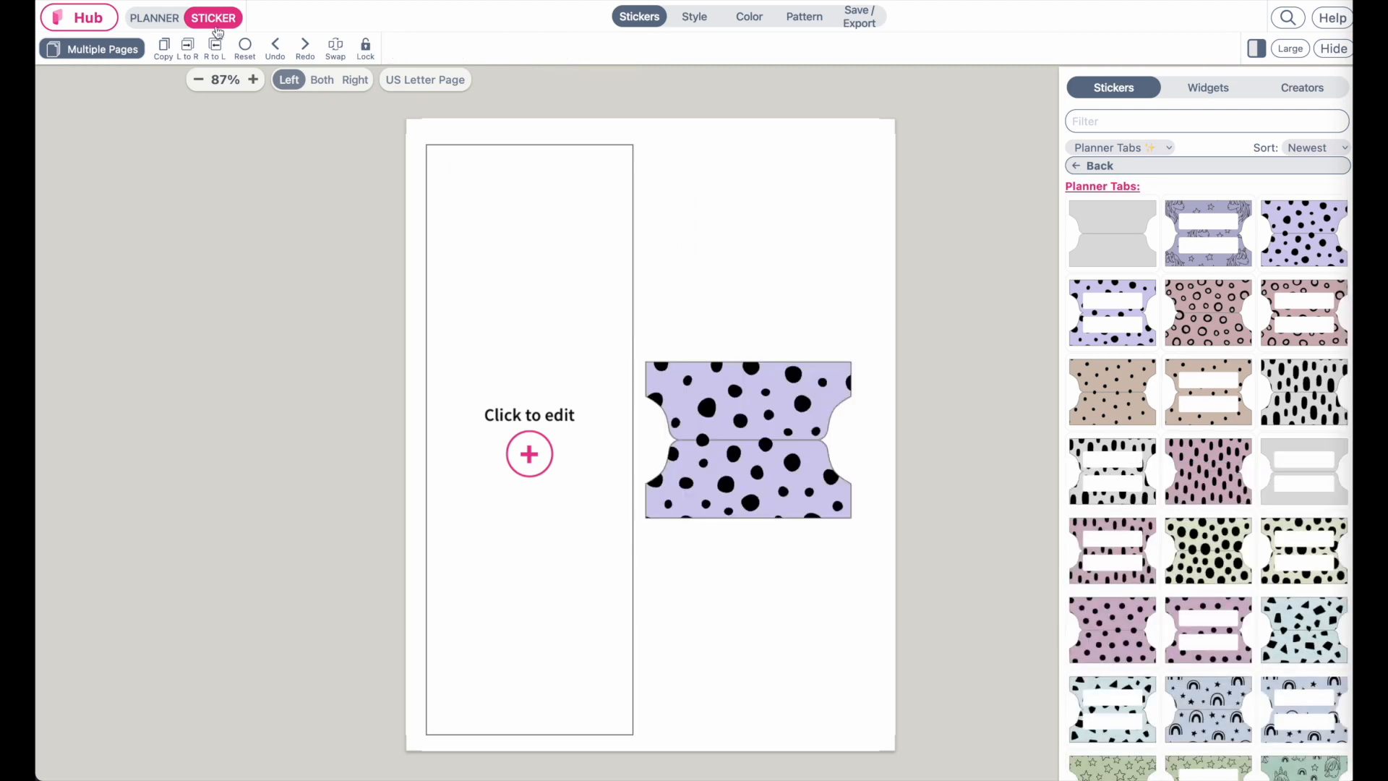
Add three more columns to the page's custom layout
click(159, 19)
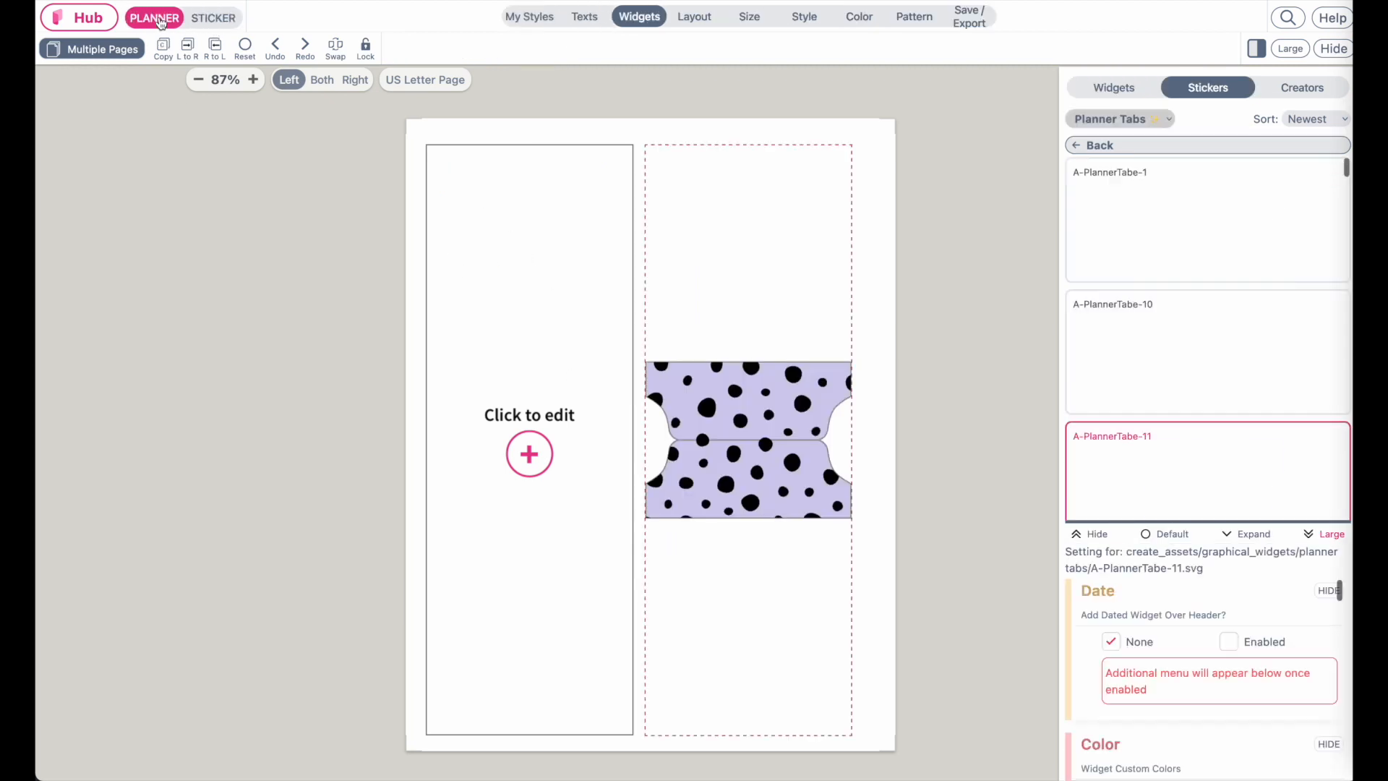
click(700, 21)
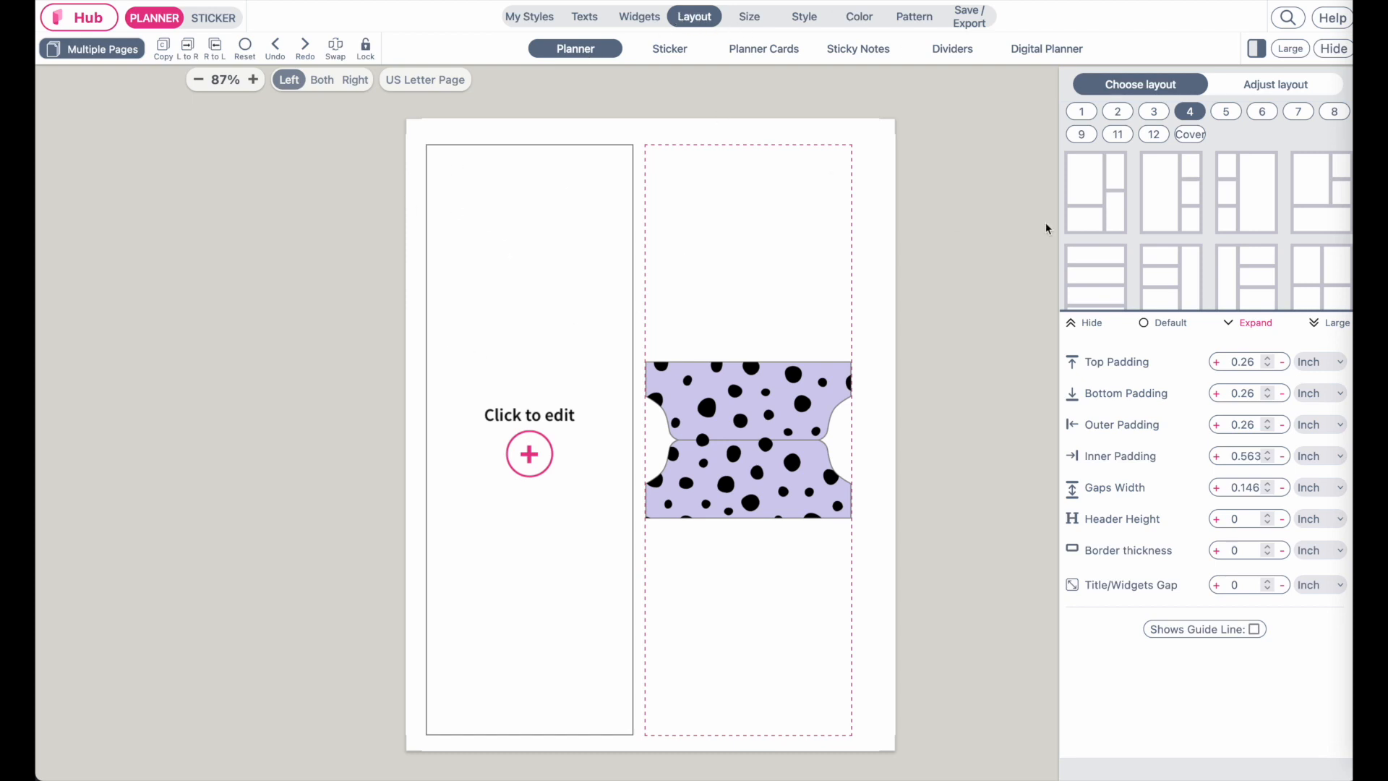
click(1276, 87)
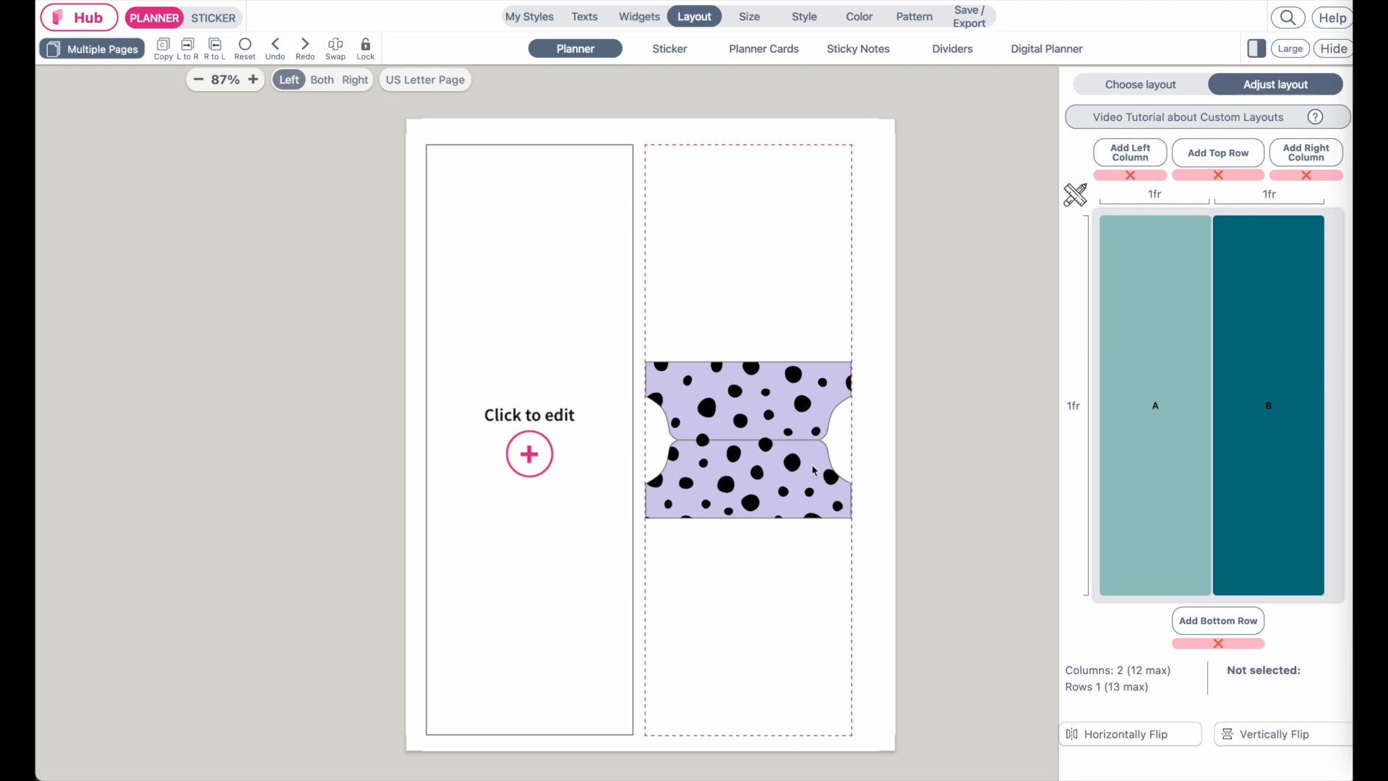
click(1305, 152)
click(1306, 153)
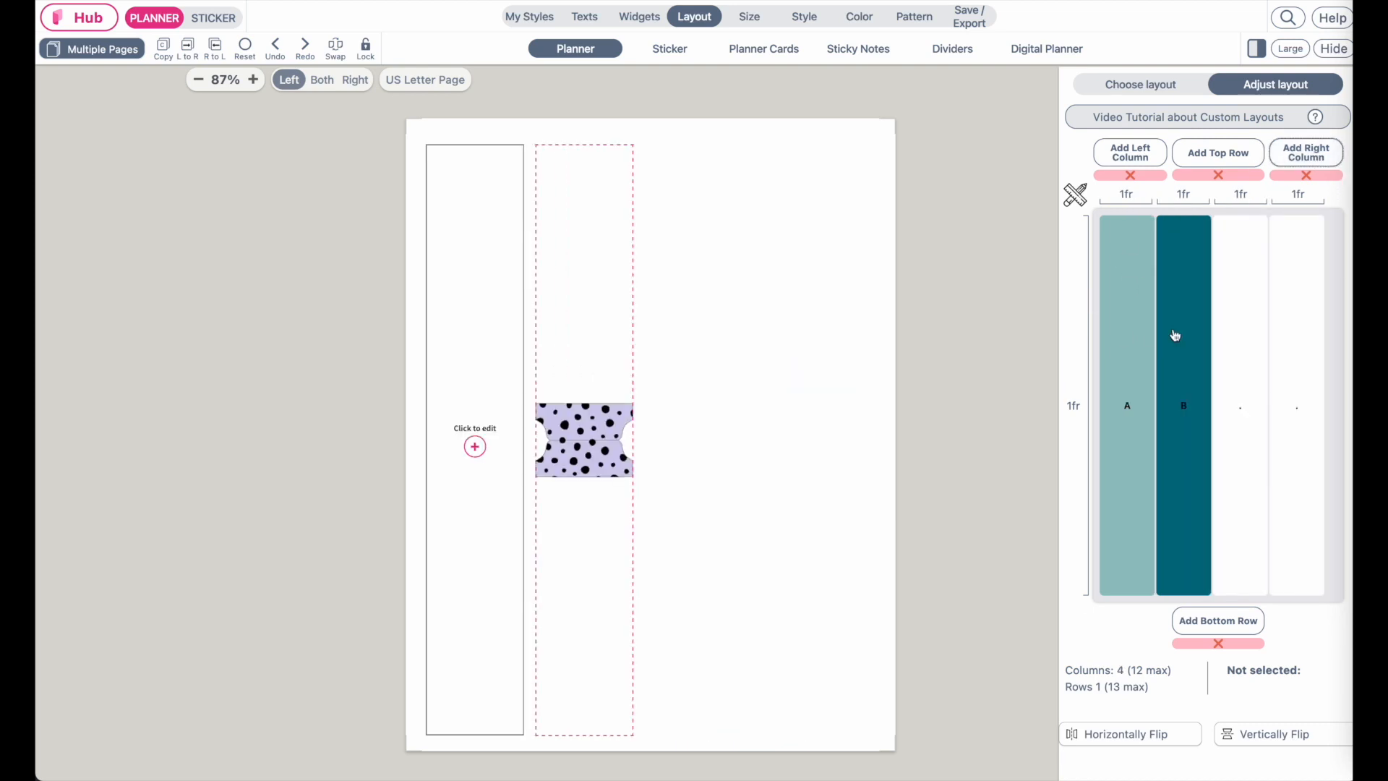
click(1305, 152)
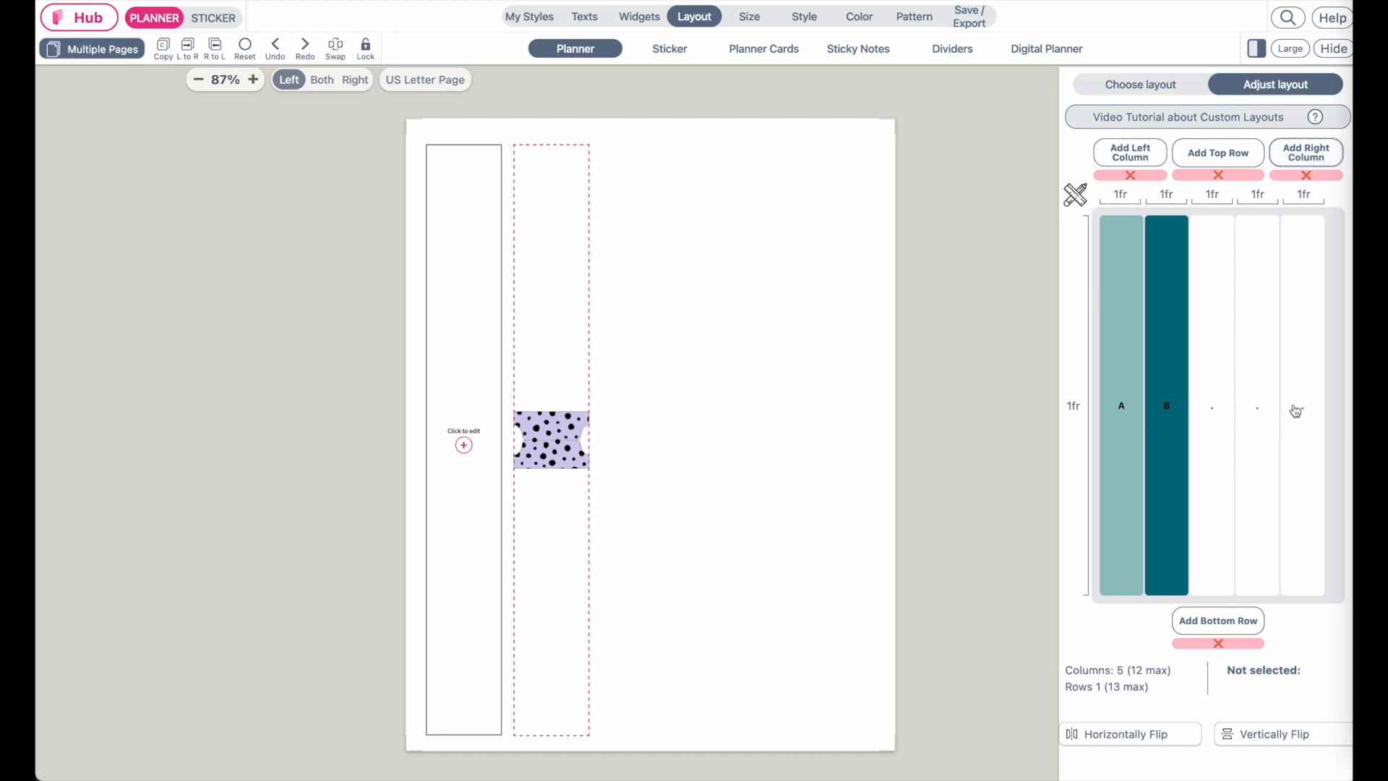
Turn the three new empty columns into widget areas C, D and E
click(1218, 354)
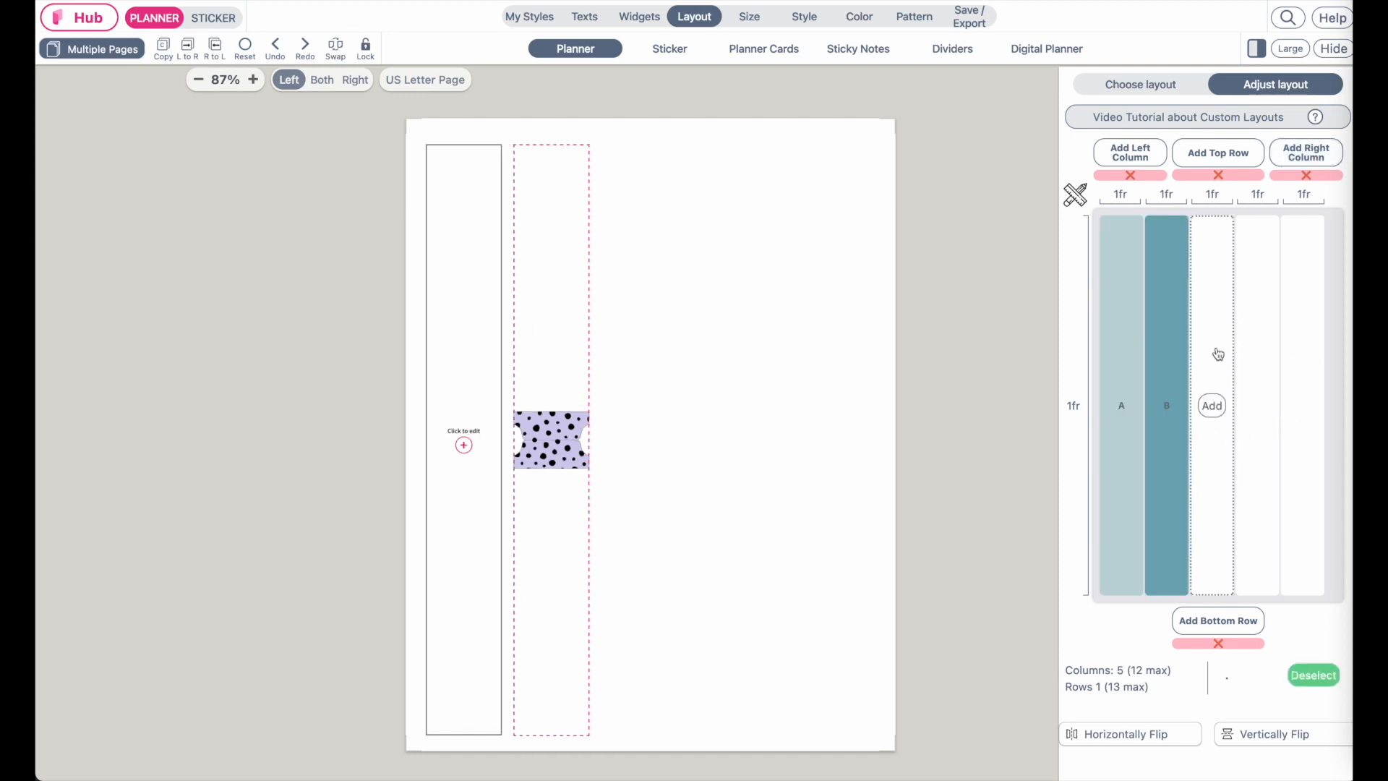
click(1212, 406)
click(1258, 405)
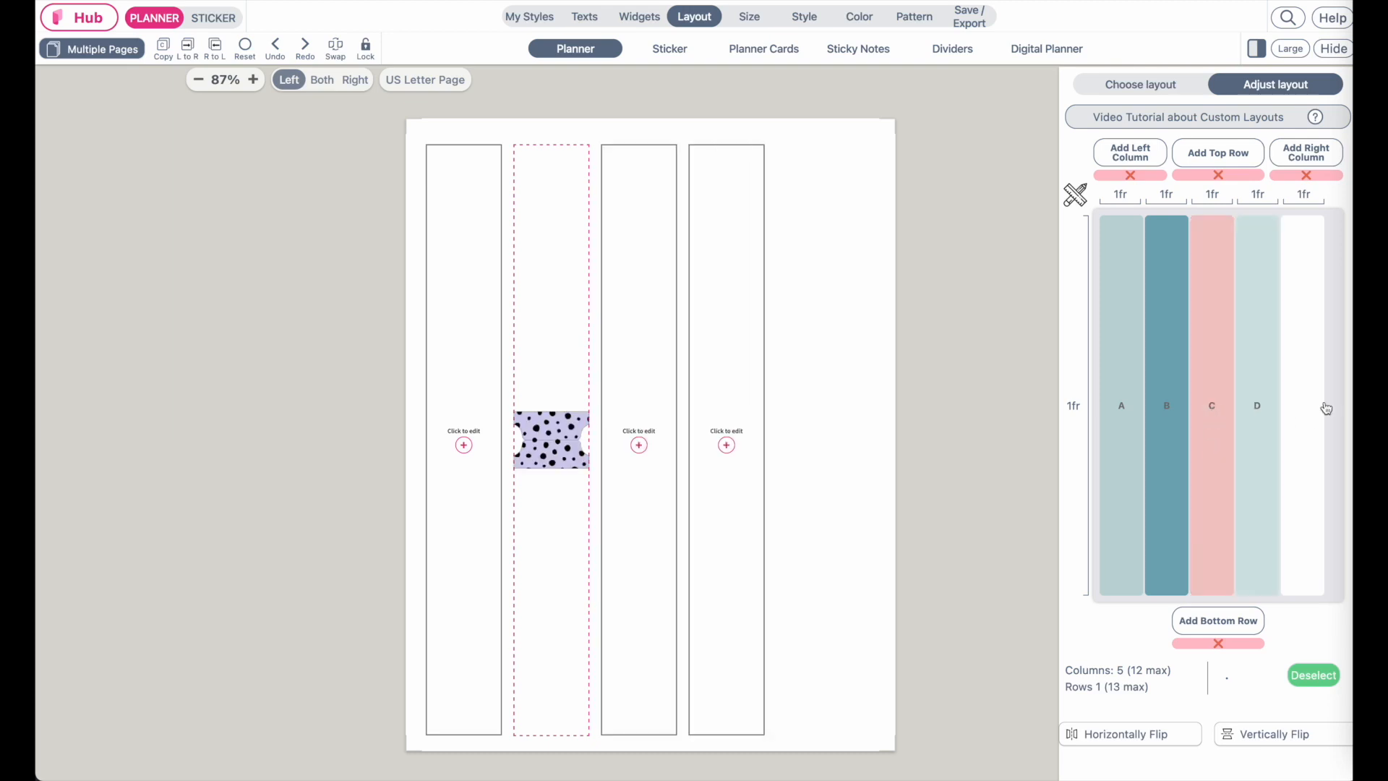
click(1303, 405)
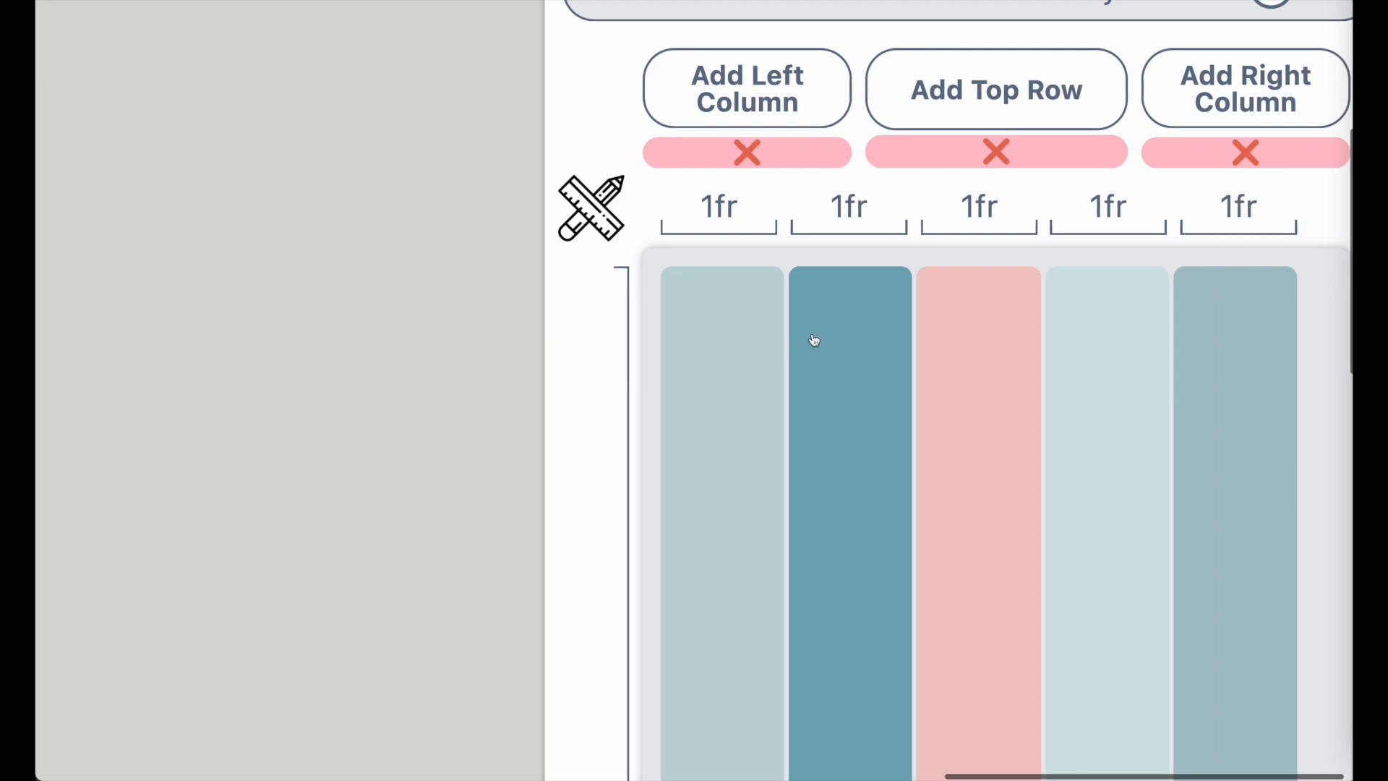
Set the first column's width to 1.3 inches
click(719, 224)
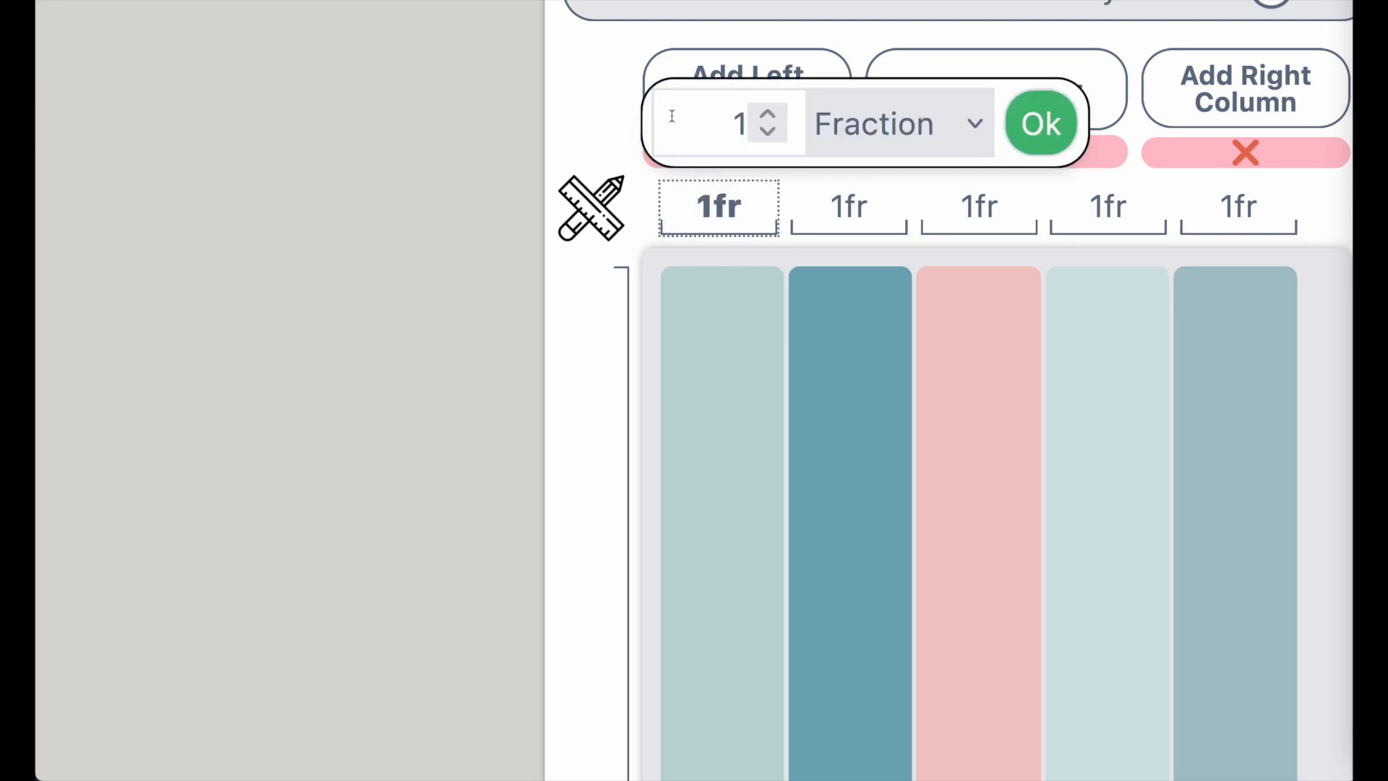
click(904, 131)
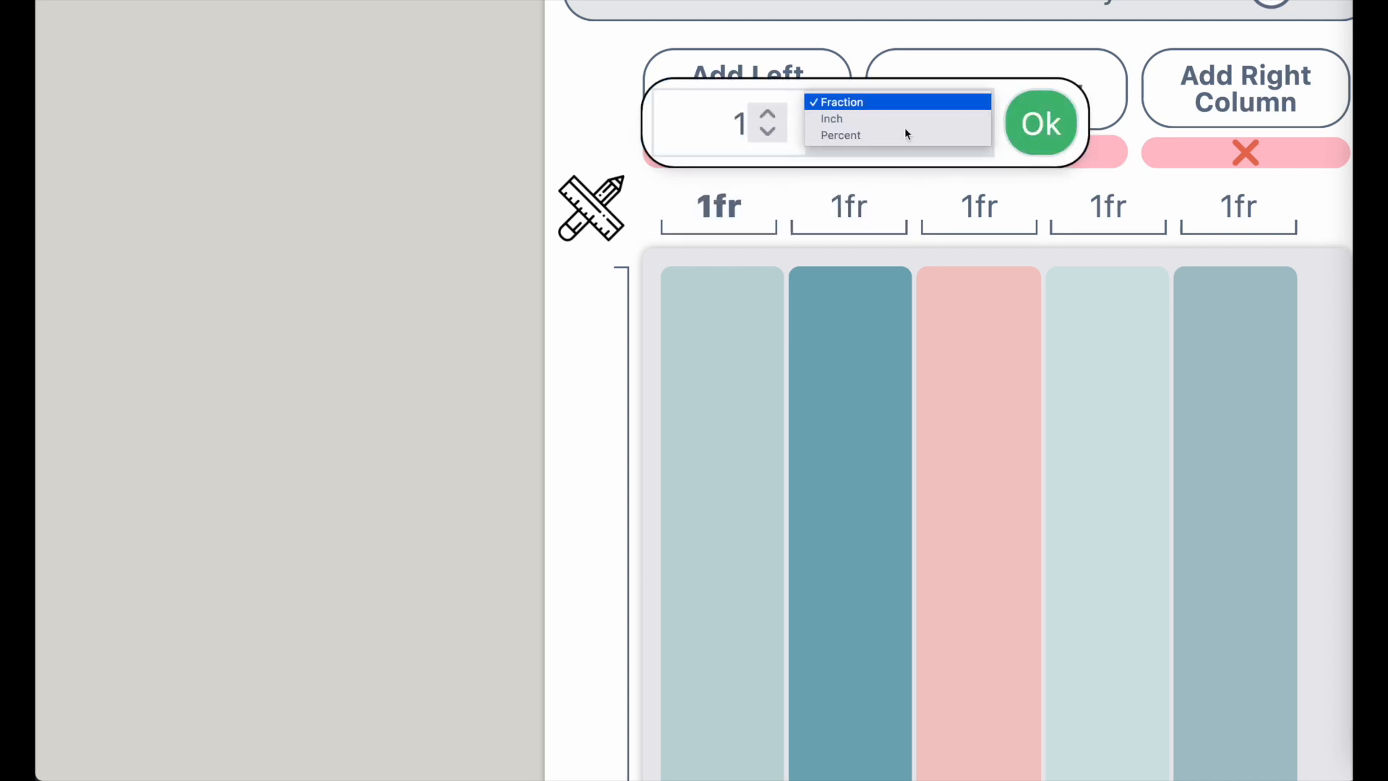
click(904, 123)
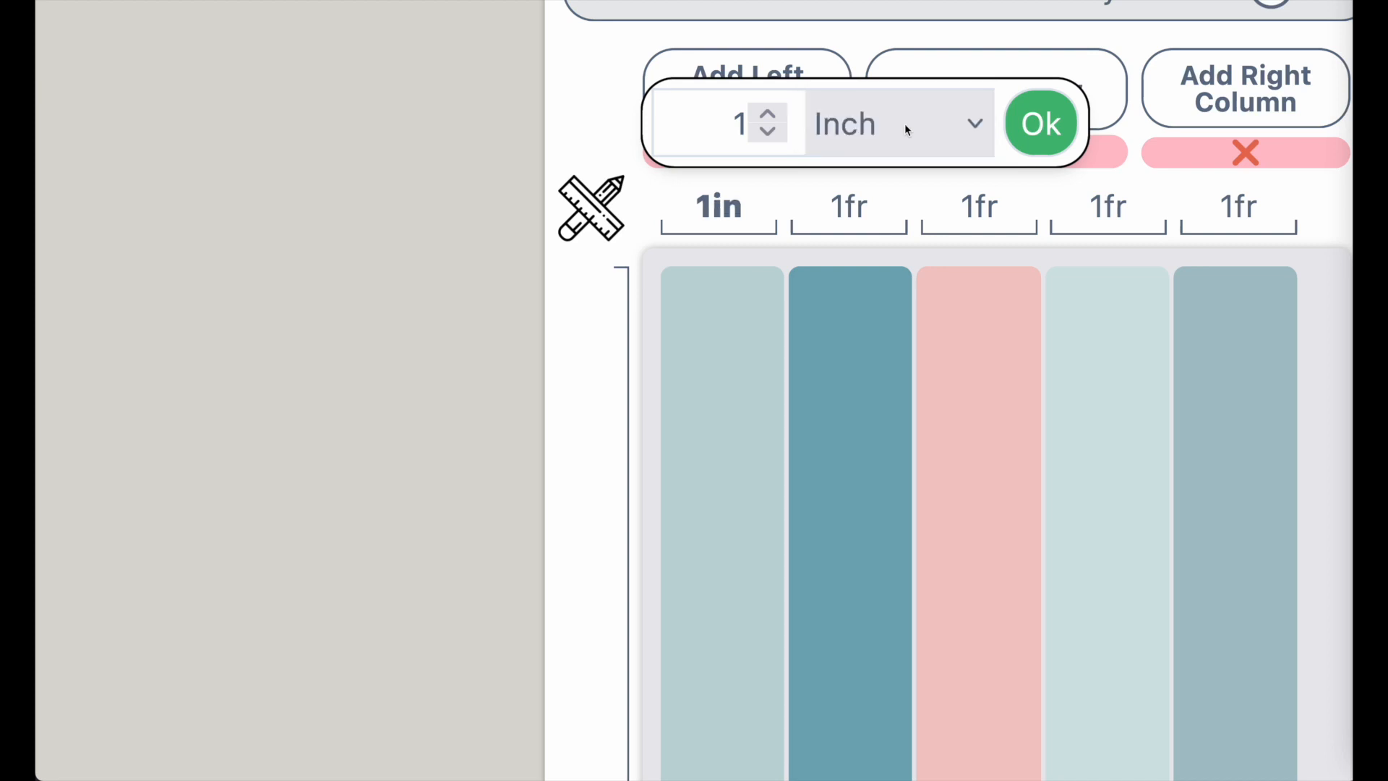
click(771, 115)
click(772, 115)
click(772, 115)
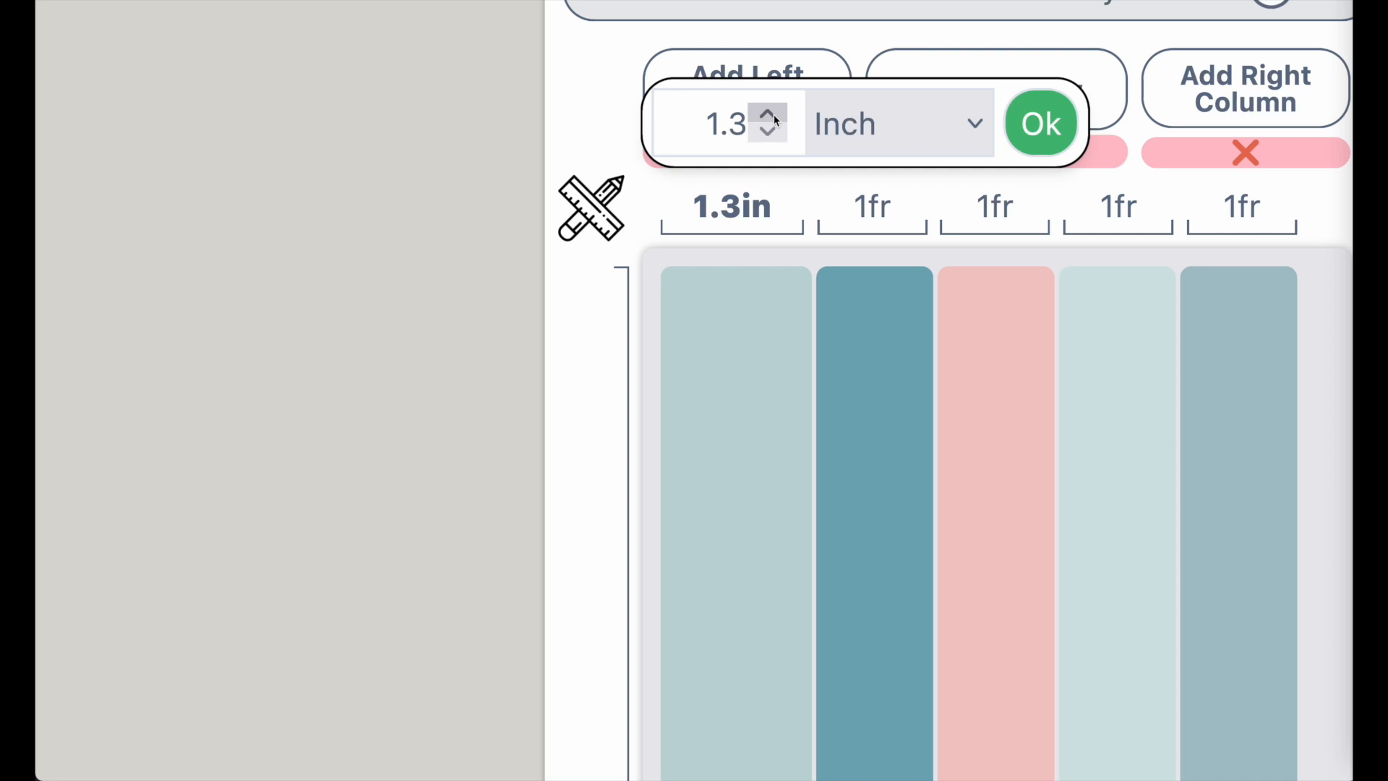
Set the second and third columns' widths to 1.3 inches
click(1019, 148)
click(872, 230)
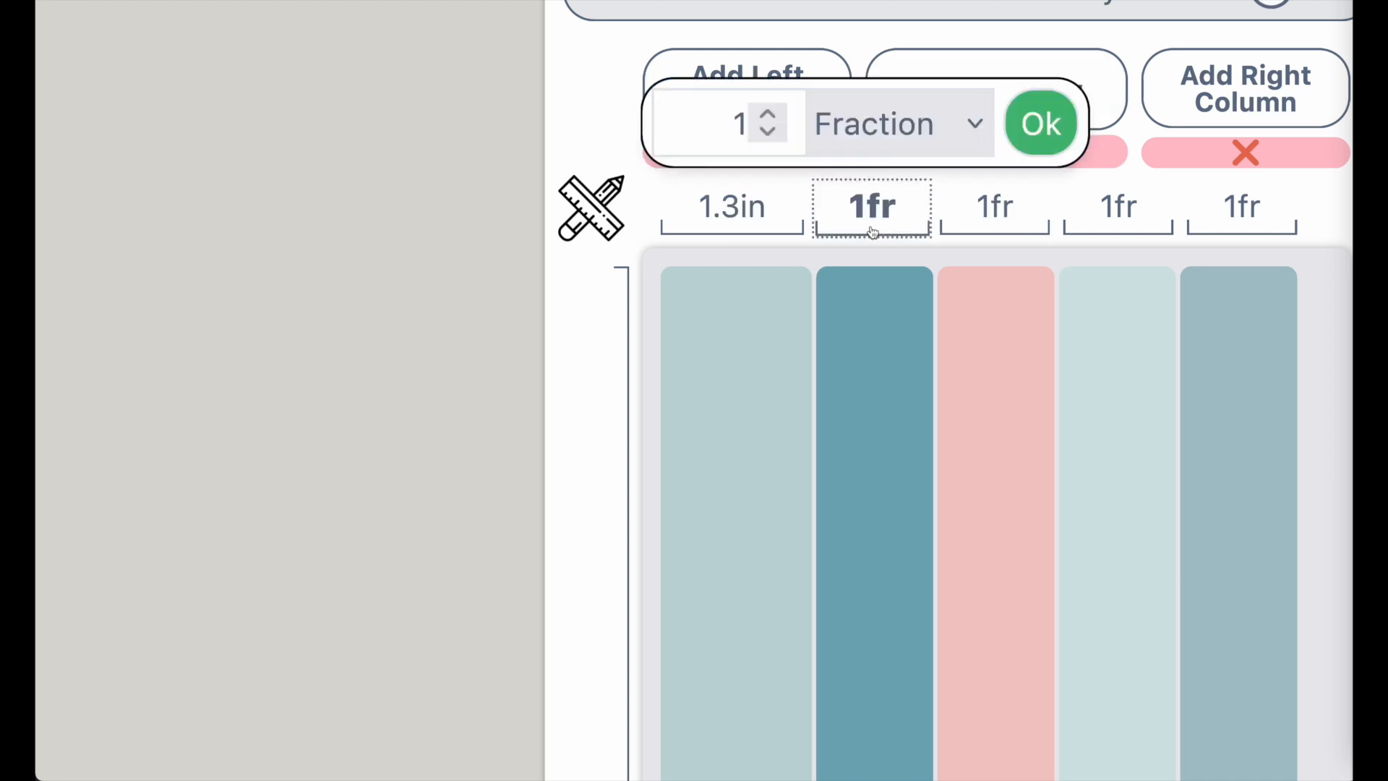
click(893, 124)
click(909, 133)
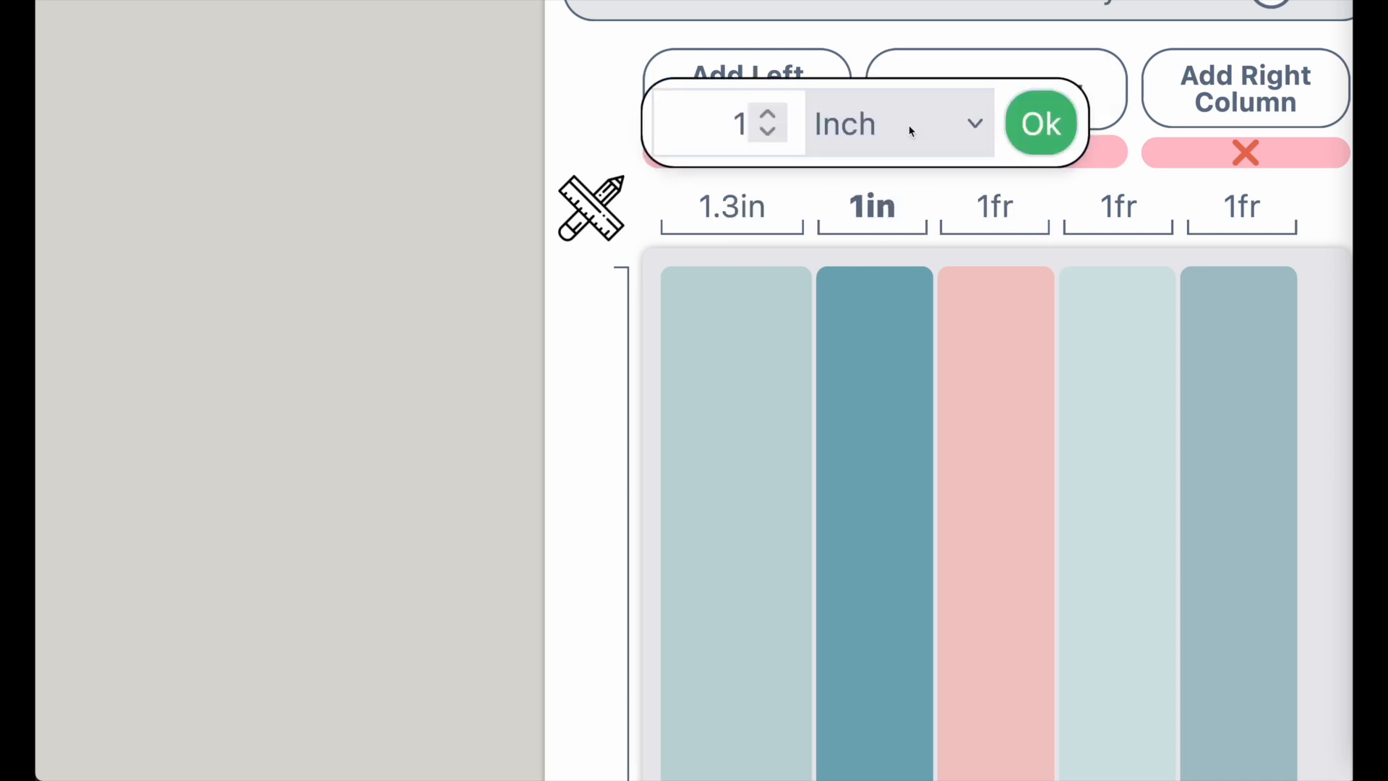
triple_click(776, 114)
click(1048, 124)
click(1006, 210)
click(871, 124)
click(869, 122)
triple_click(772, 114)
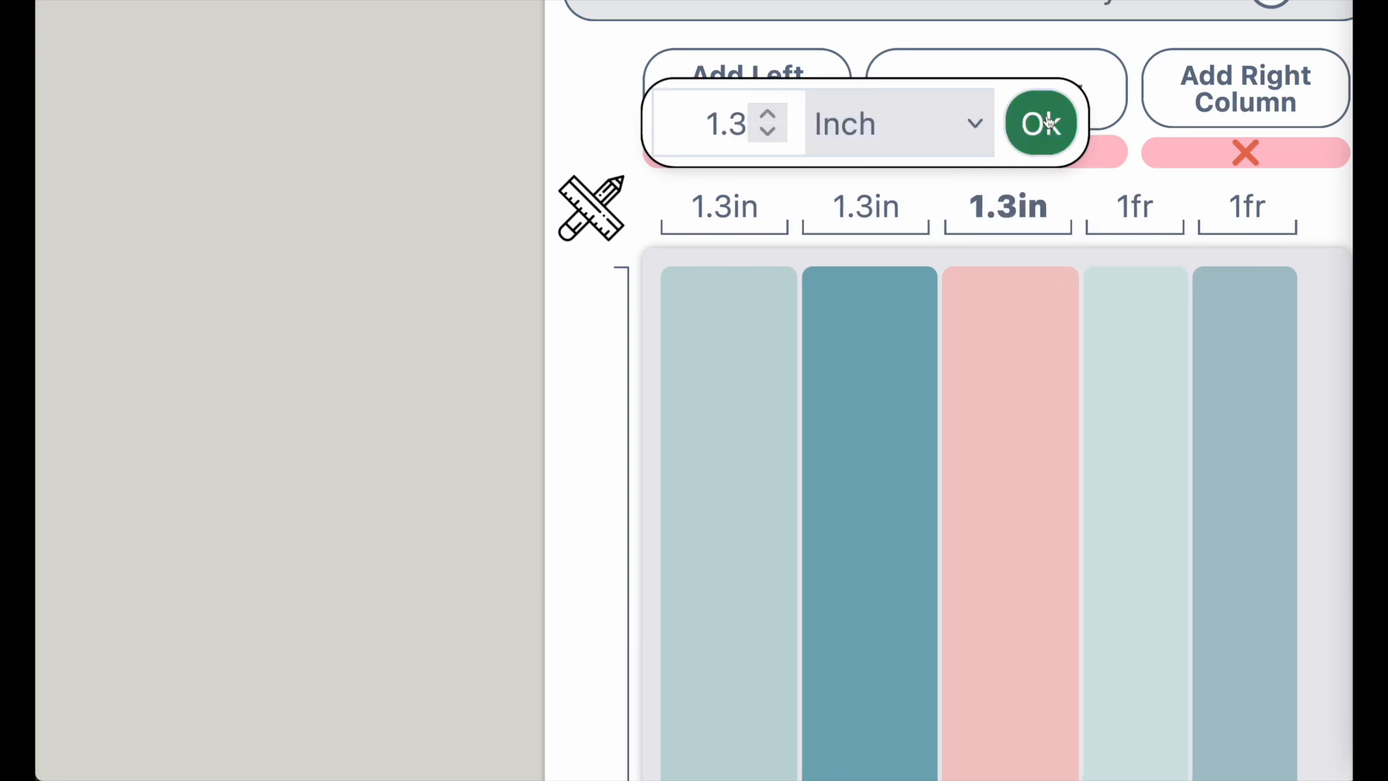
click(1048, 124)
Set the fourth and fifth columns' widths to 1.3 inches
click(1135, 208)
click(899, 126)
click(902, 124)
triple_click(769, 114)
click(1043, 124)
click(1244, 208)
click(899, 126)
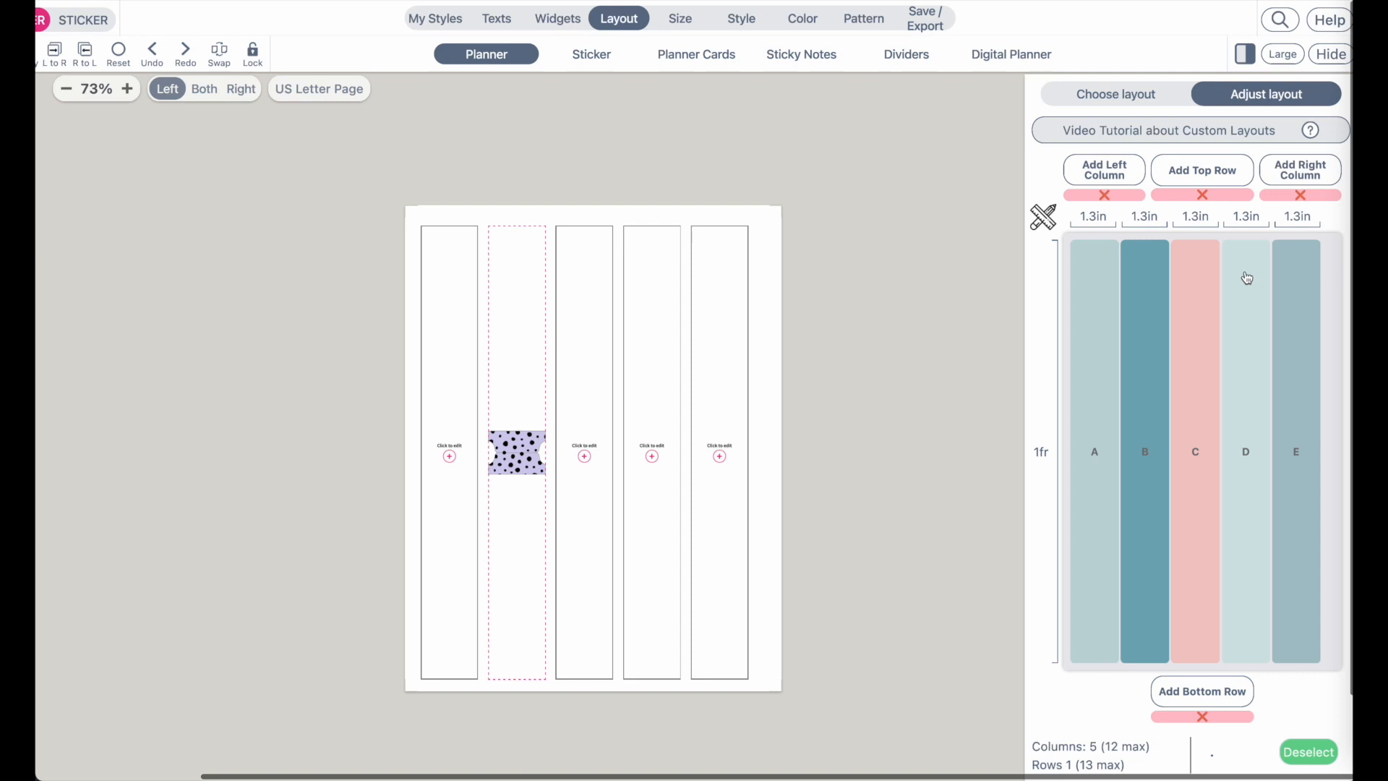
Add five bottom rows to the custom layout
click(1218, 696)
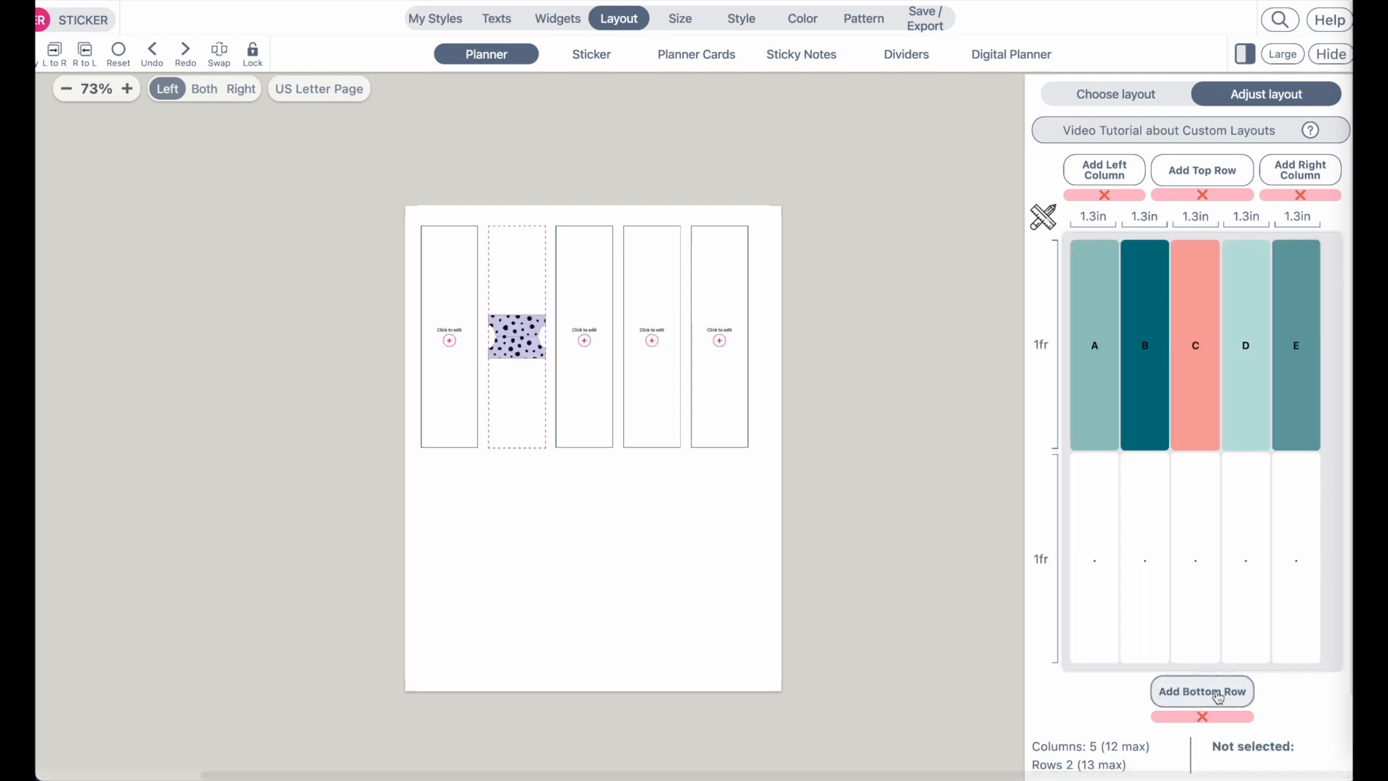
click(1218, 695)
click(1218, 695)
click(1218, 696)
click(1218, 695)
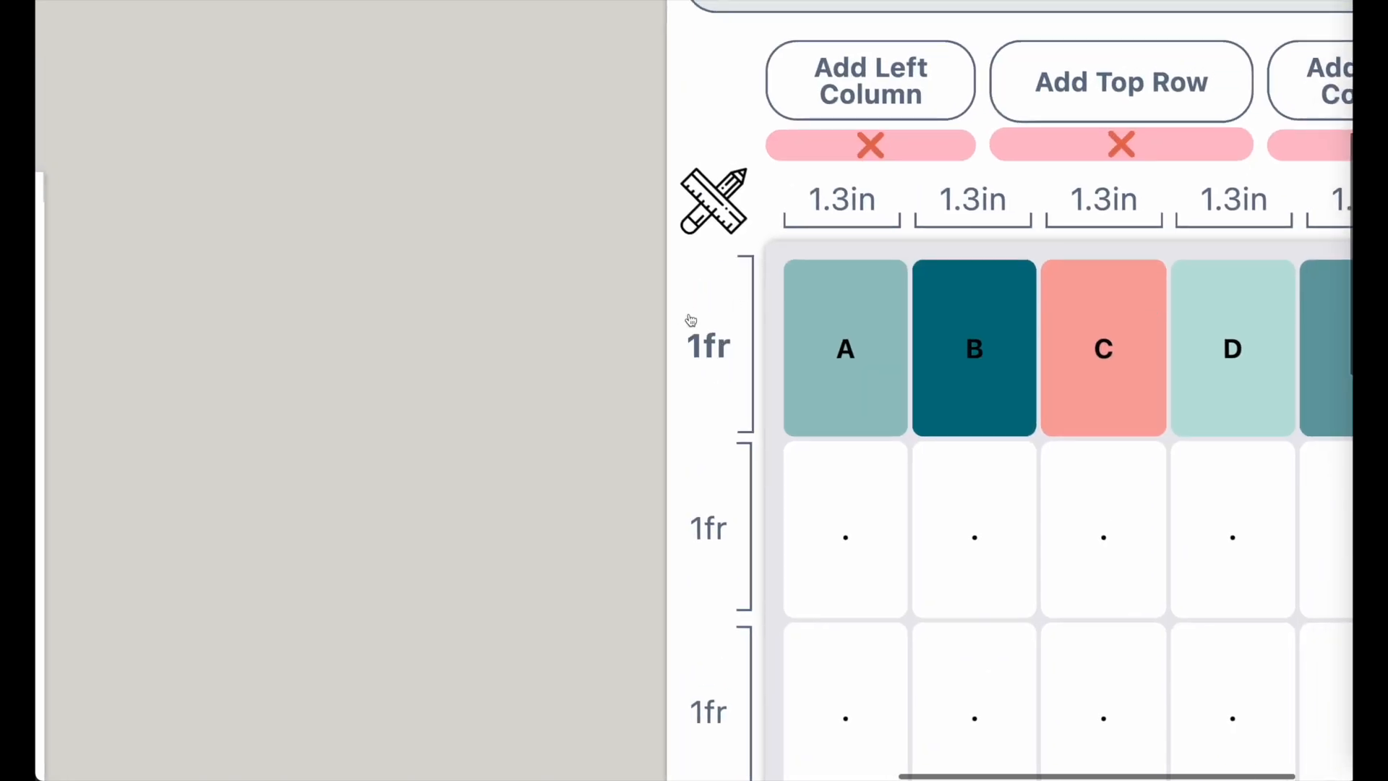
Set the heights of the first three rows to 1 inch each
click(850, 233)
click(912, 130)
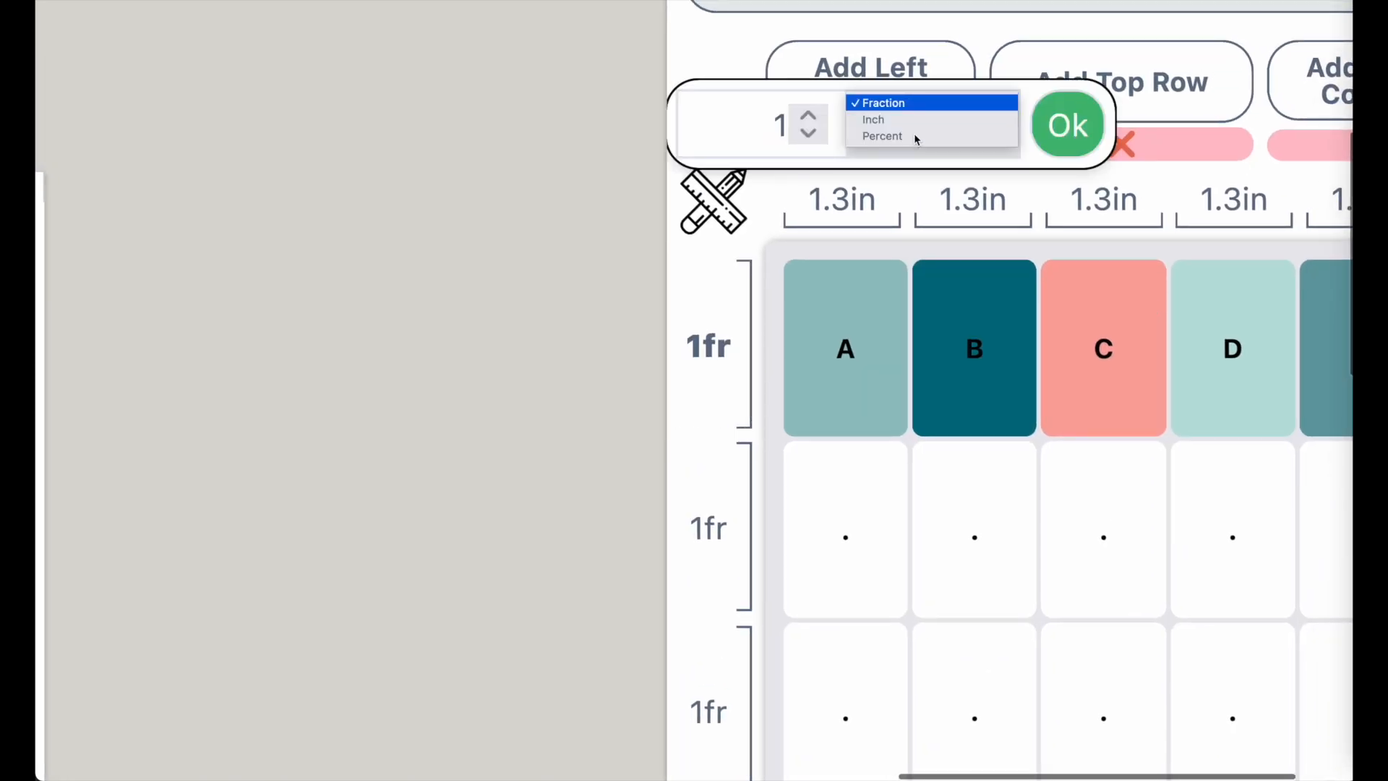
click(914, 123)
click(1068, 126)
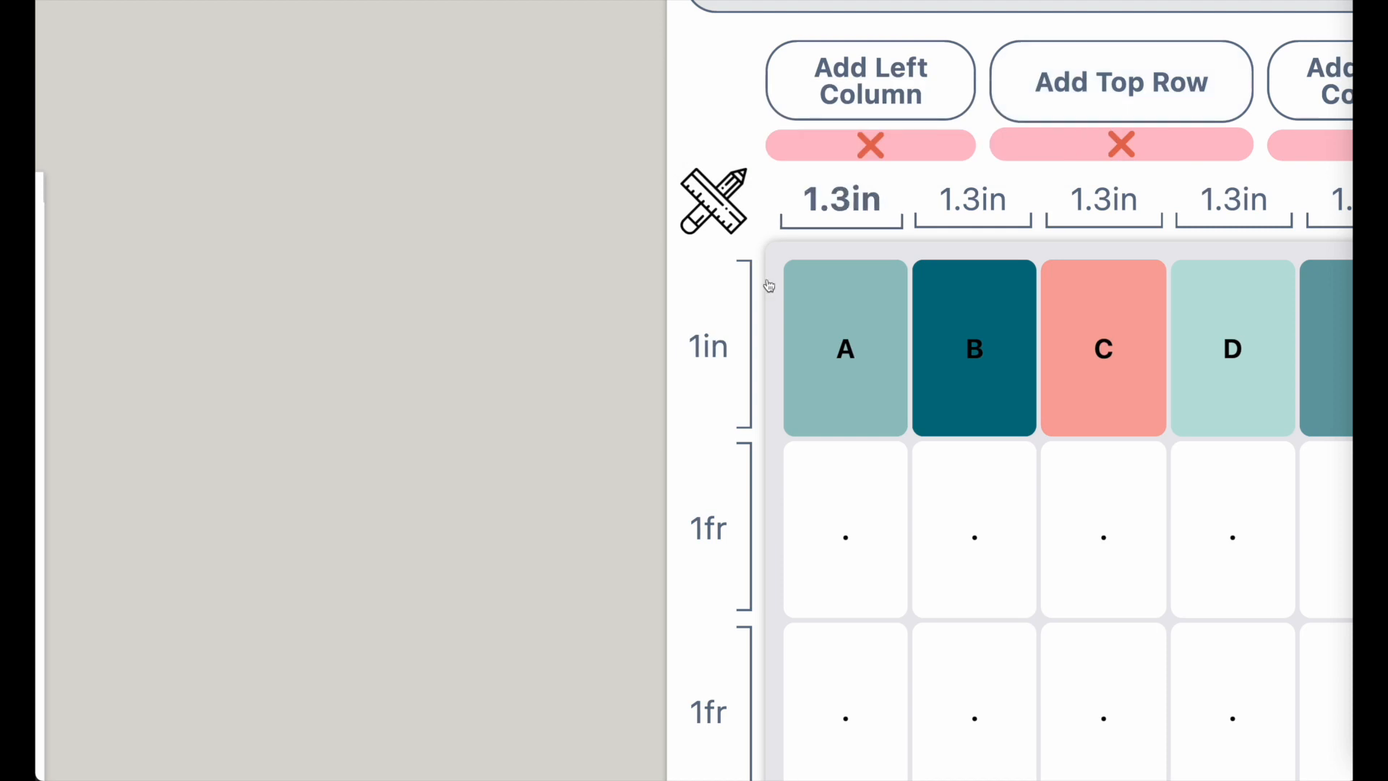
click(730, 506)
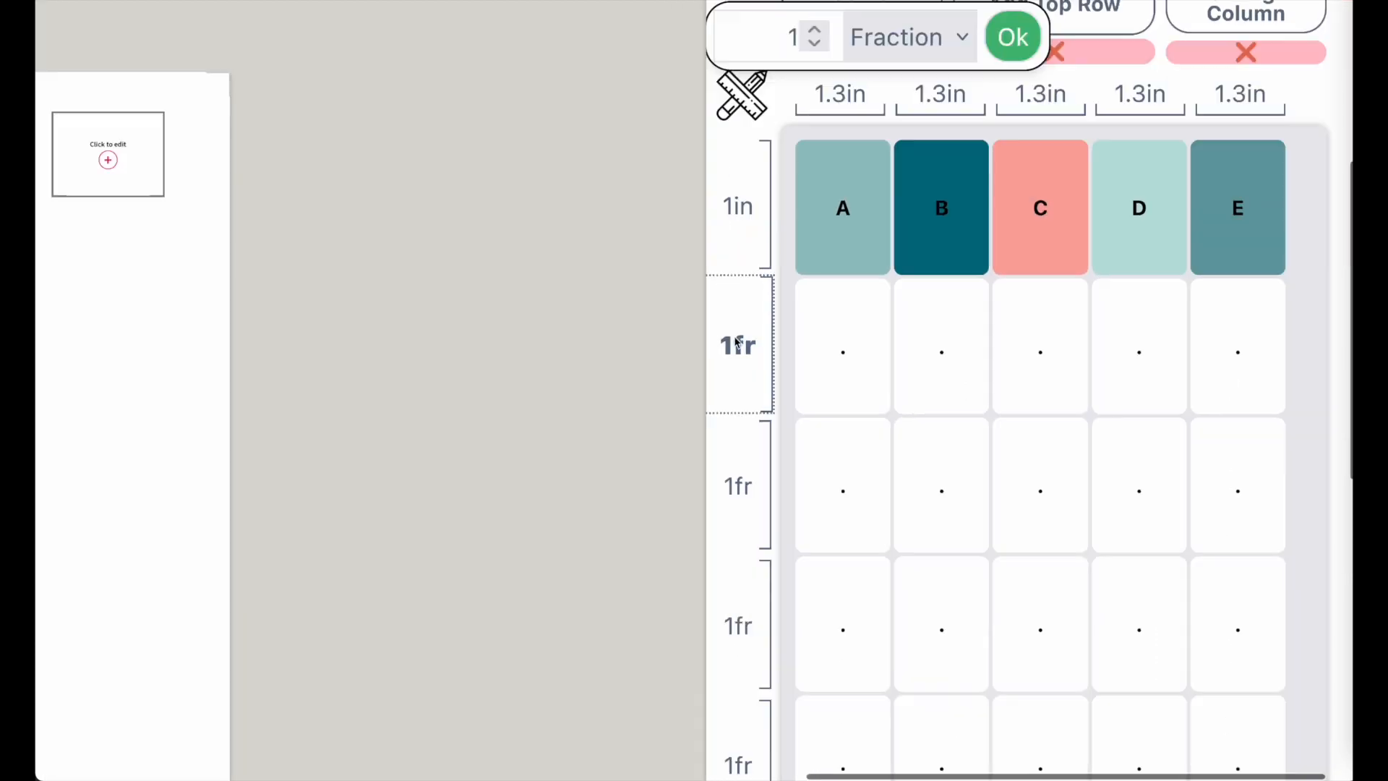
click(976, 94)
click(954, 85)
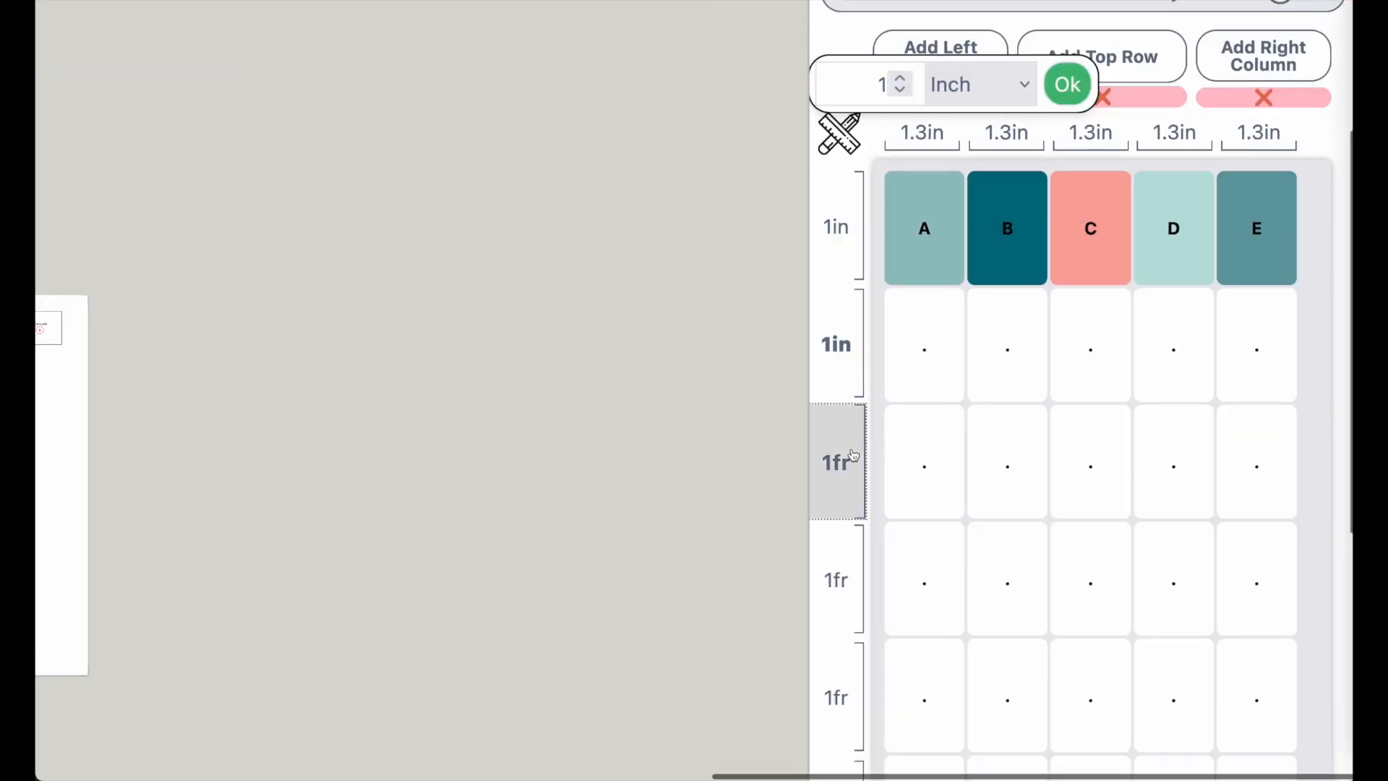
click(957, 79)
click(967, 88)
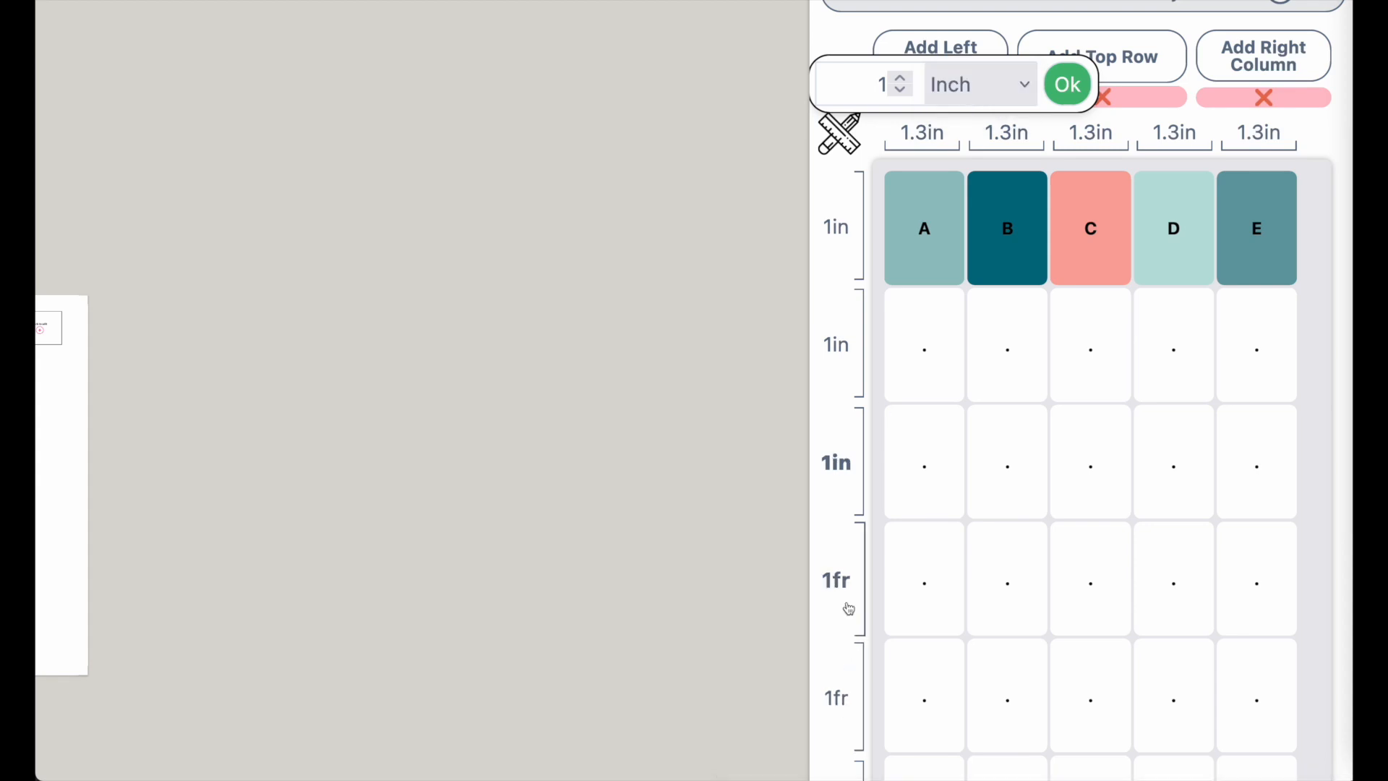
Set the heights of rows four to six to 1 inch each
click(982, 89)
click(848, 699)
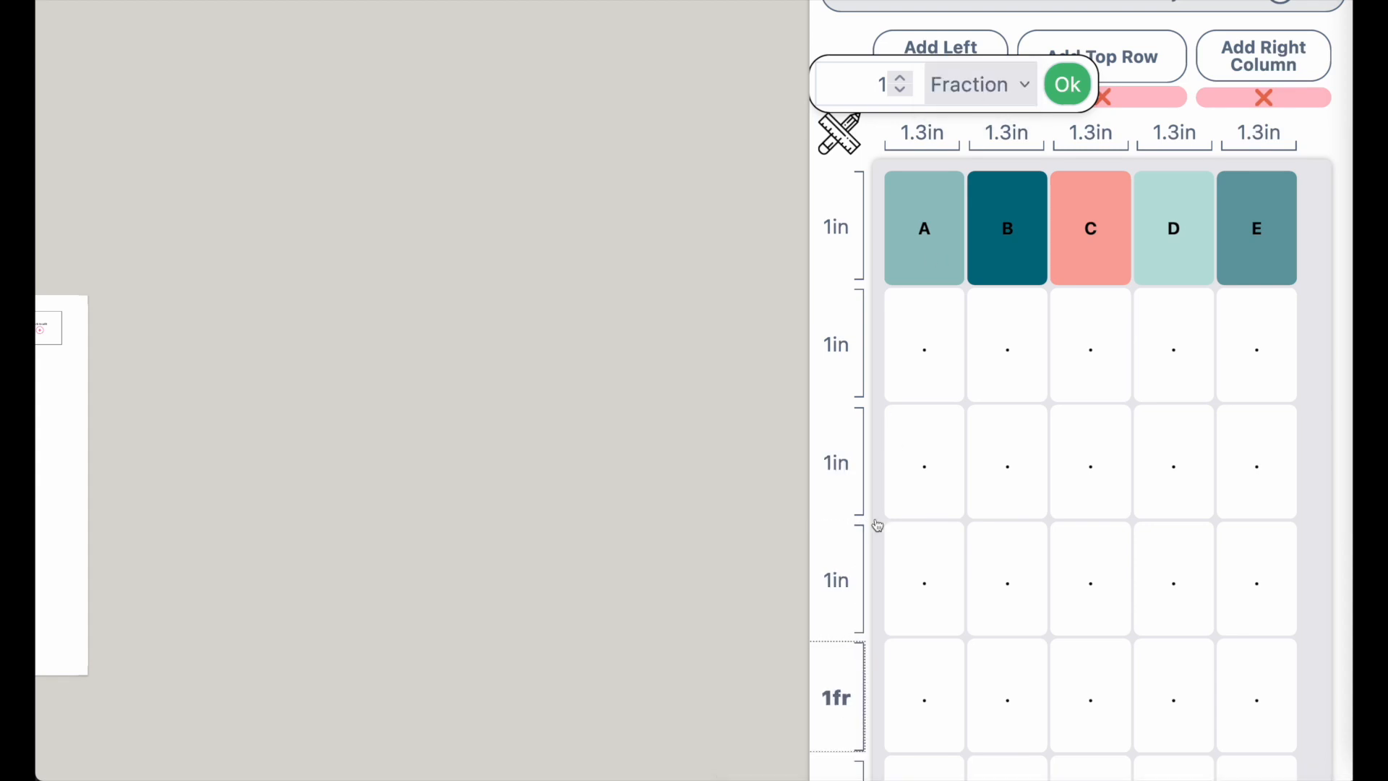
click(968, 86)
click(965, 110)
click(1077, 566)
click(967, 86)
click(963, 111)
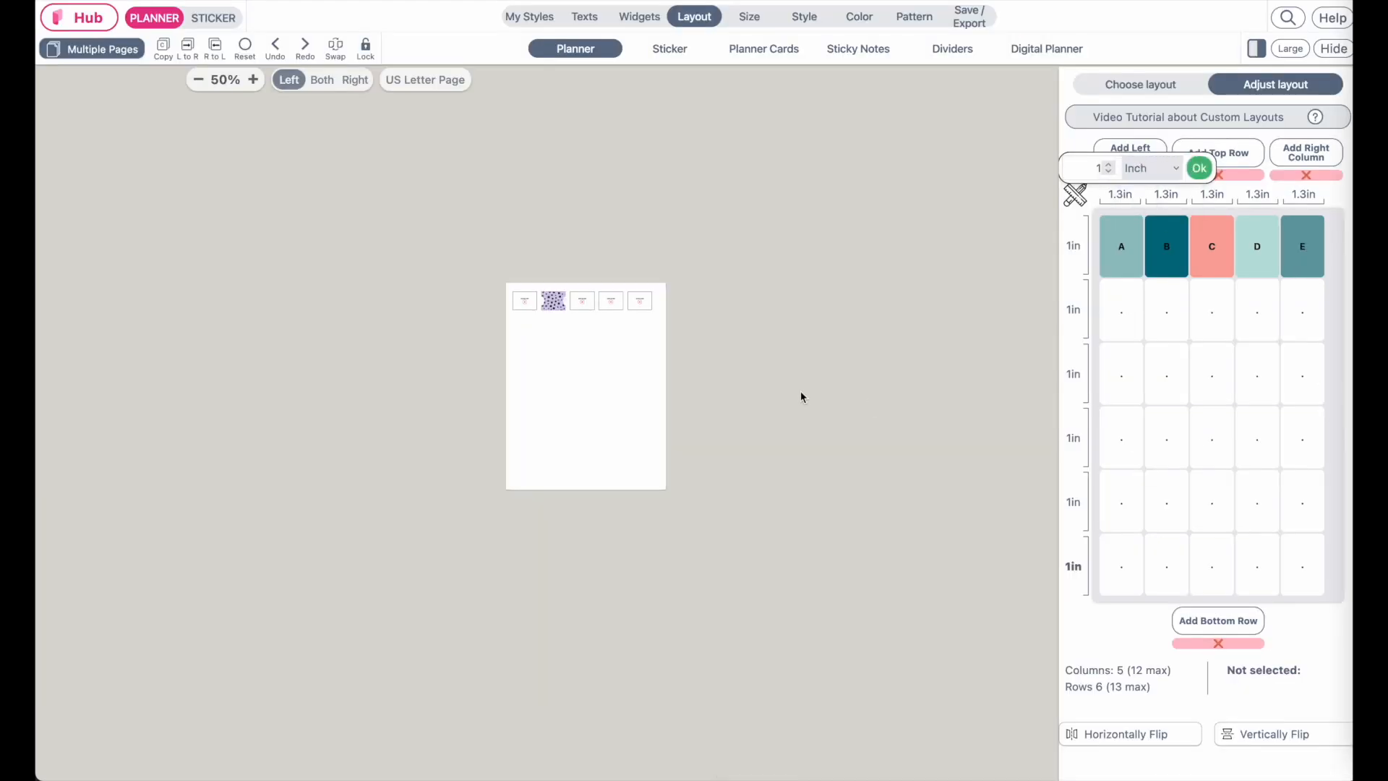
click(1199, 168)
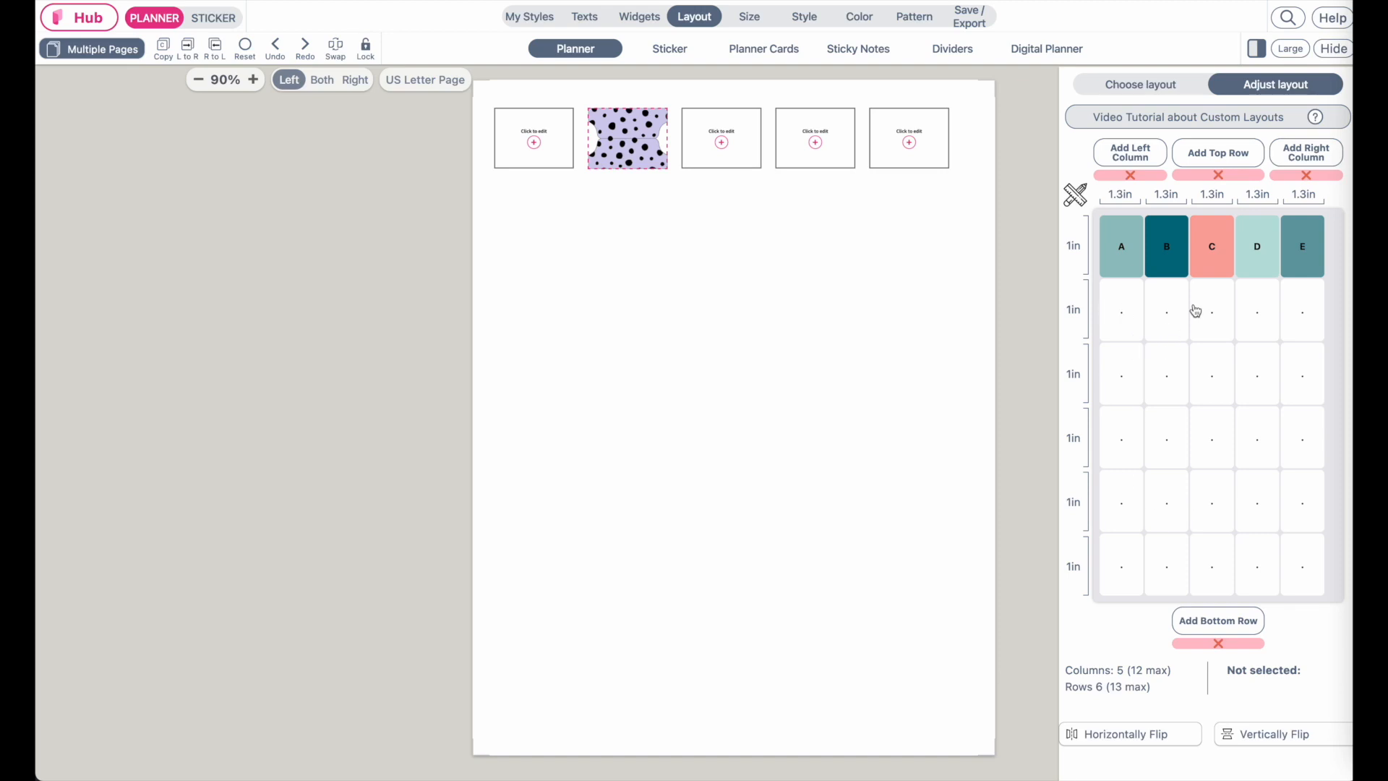
Turn every empty cell in the second and third rows into a widget area
click(1125, 334)
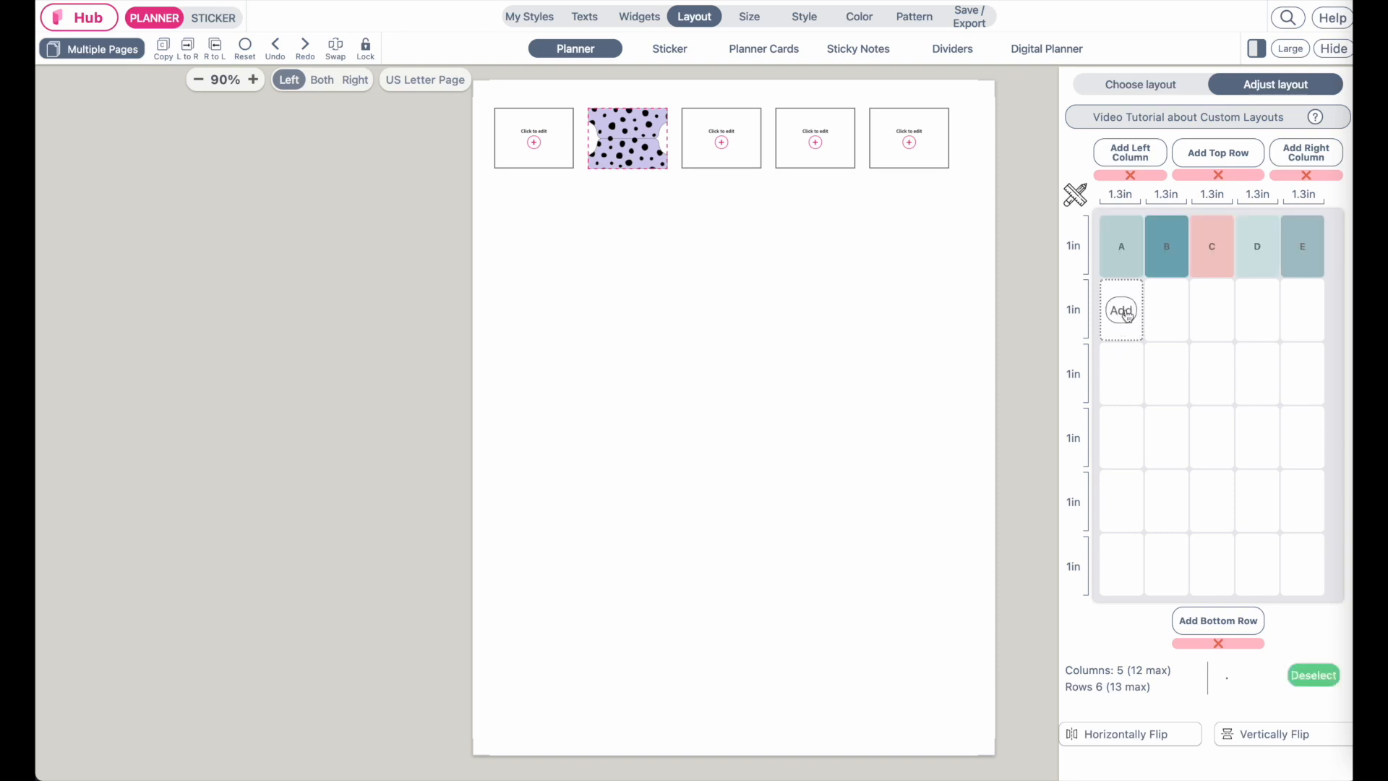
click(1119, 317)
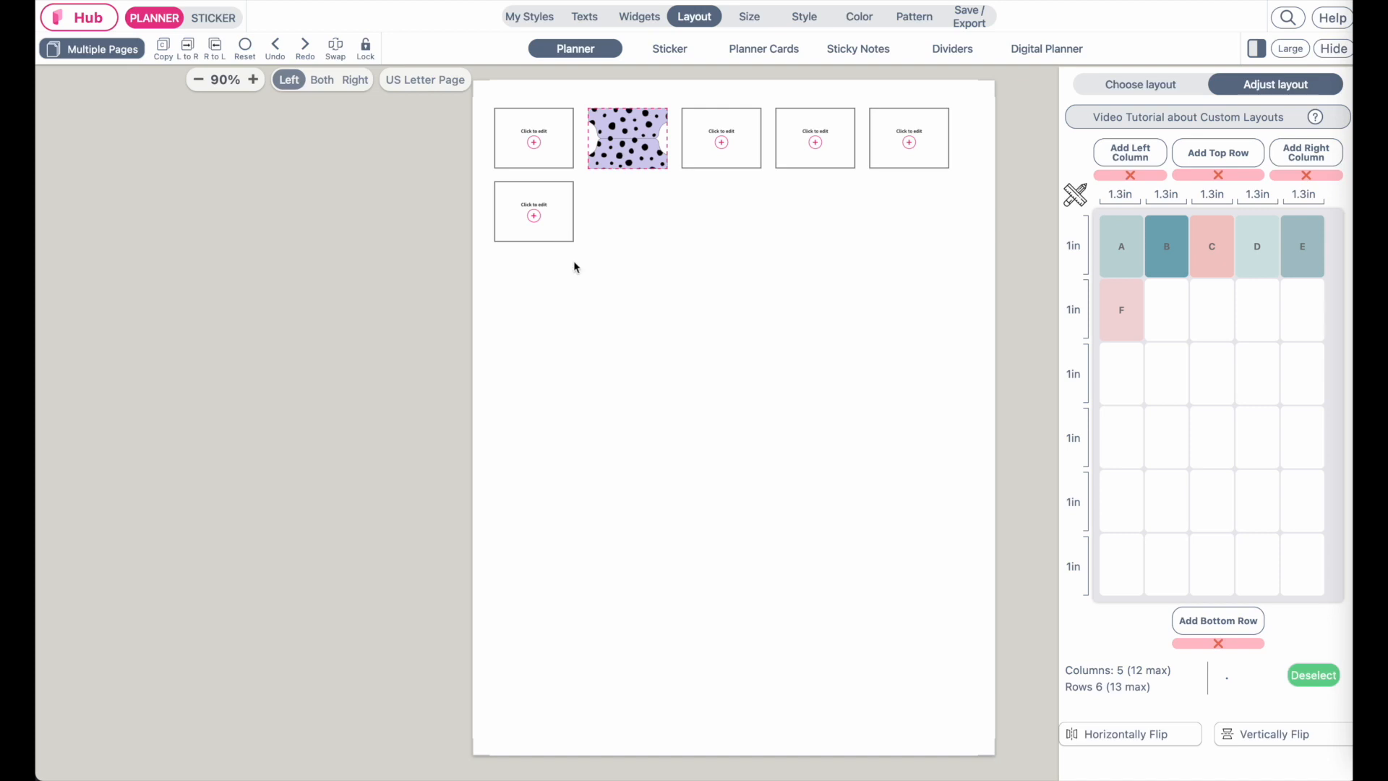
click(1174, 337)
click(1167, 315)
click(1222, 319)
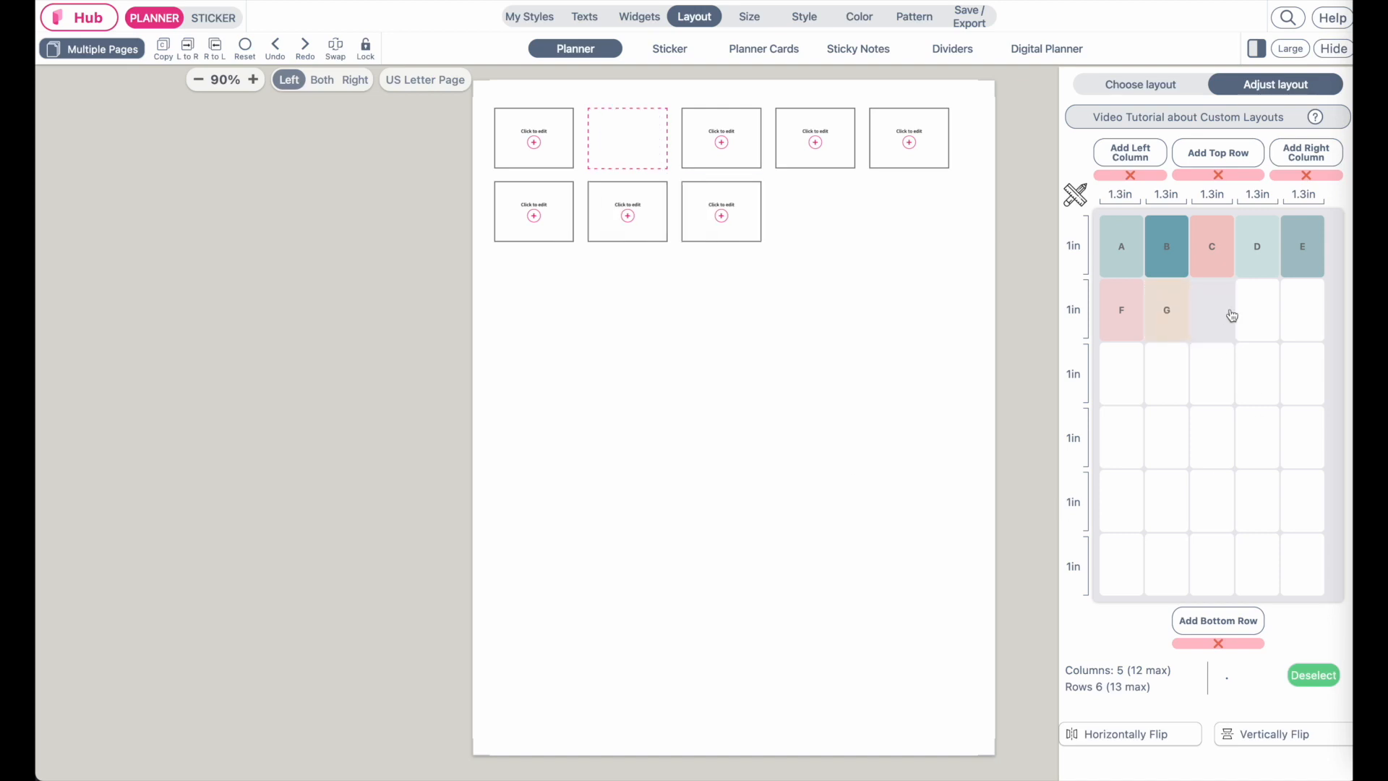
click(1258, 311)
click(1297, 317)
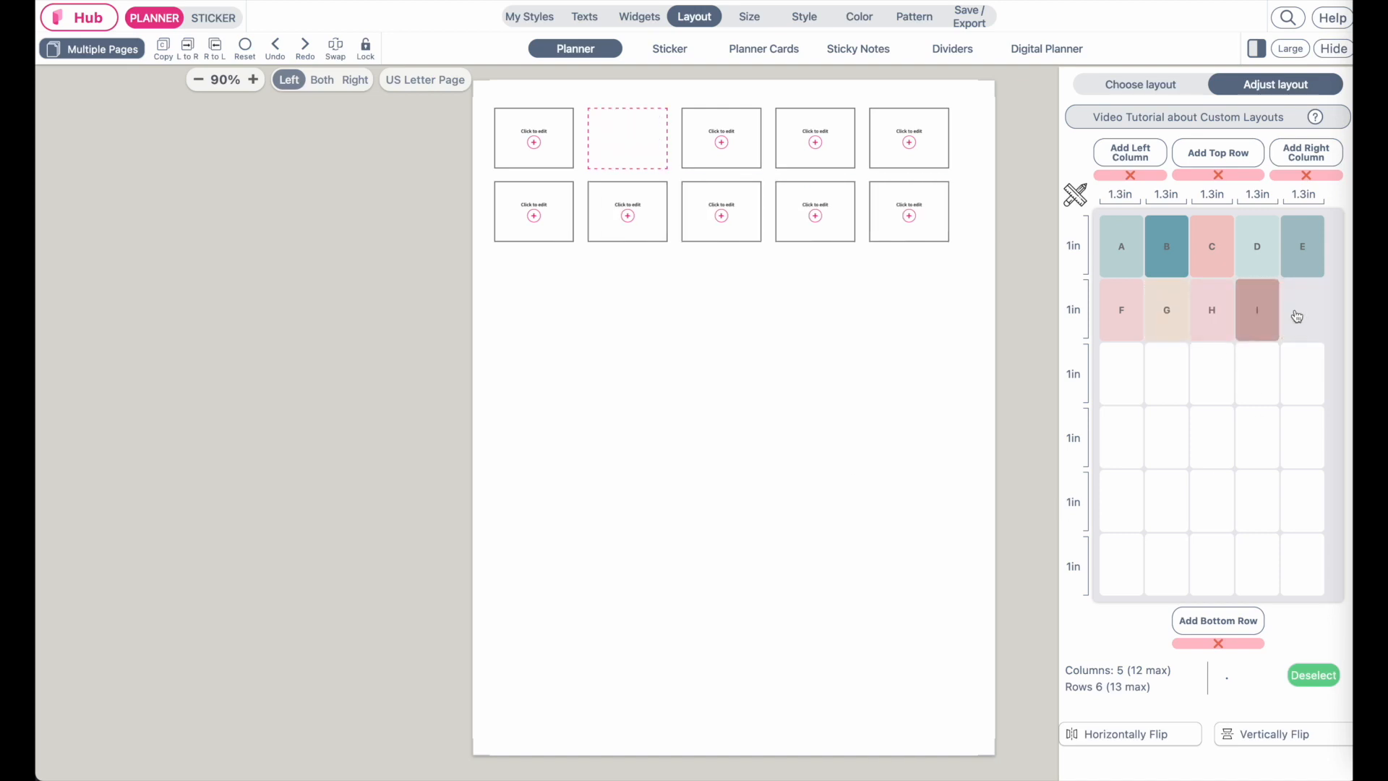
click(1121, 374)
click(1168, 380)
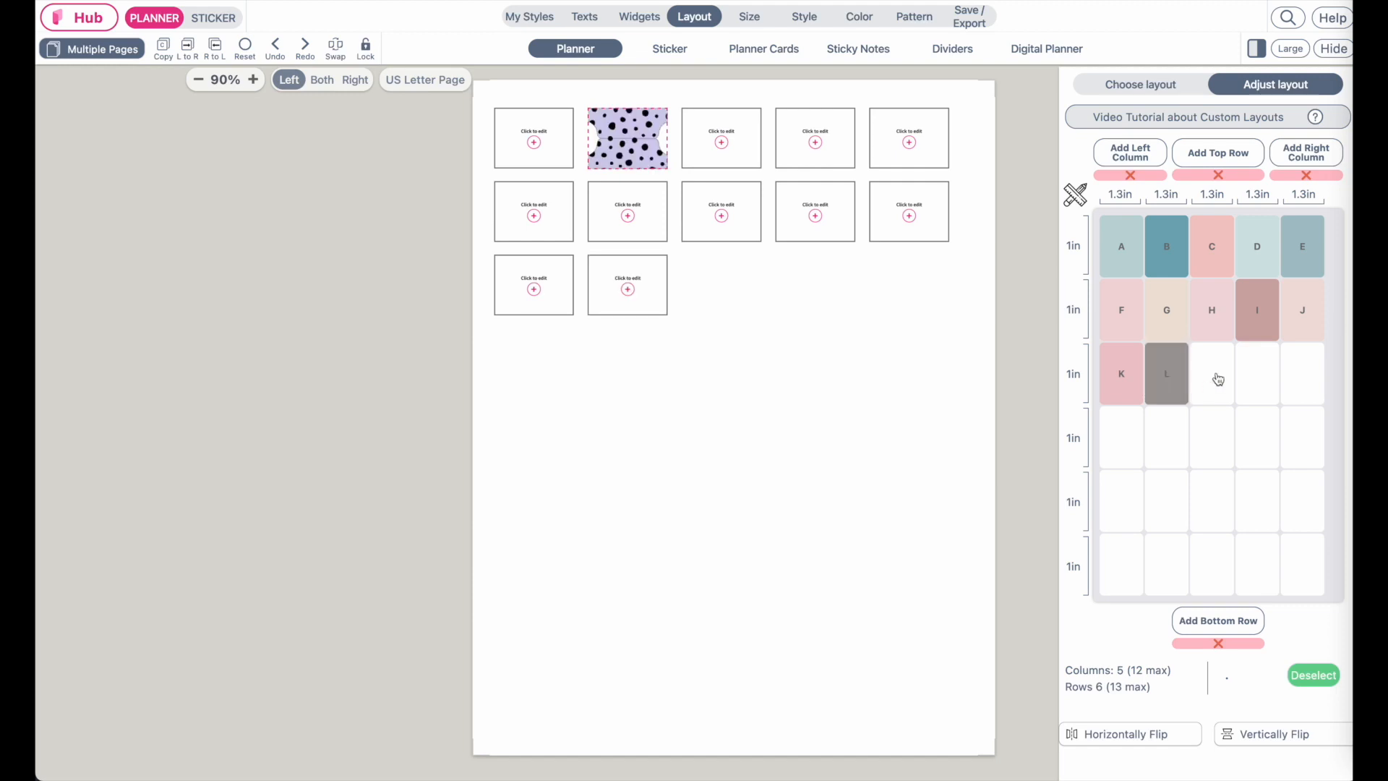
click(1212, 374)
click(1257, 374)
click(1302, 374)
Turn every empty cell in the fourth and fifth rows into a widget area
click(1302, 438)
click(1257, 438)
click(1211, 442)
click(1167, 438)
click(1121, 438)
click(1121, 502)
click(1167, 502)
click(1212, 503)
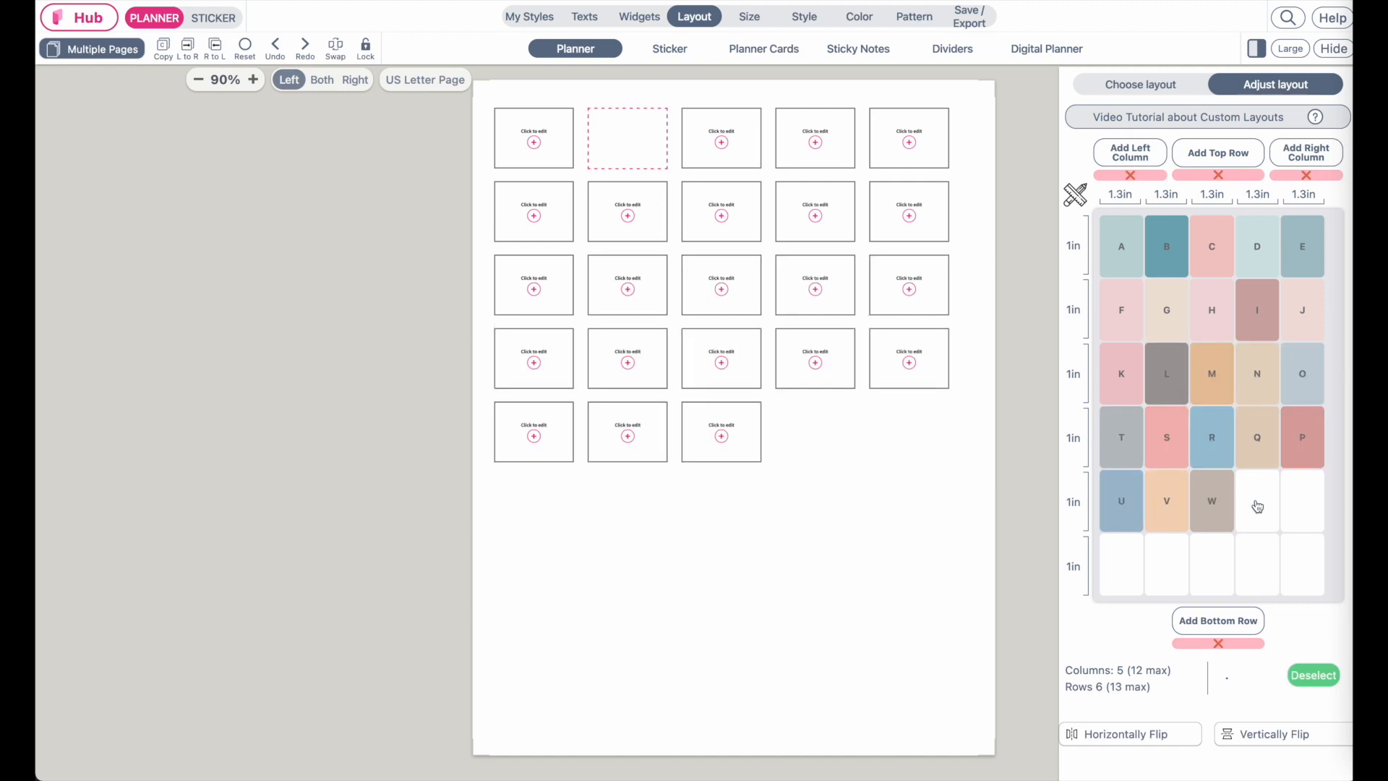
click(1257, 504)
click(1302, 503)
Add a seventh bottom row and set its height to 1 inch
click(1217, 620)
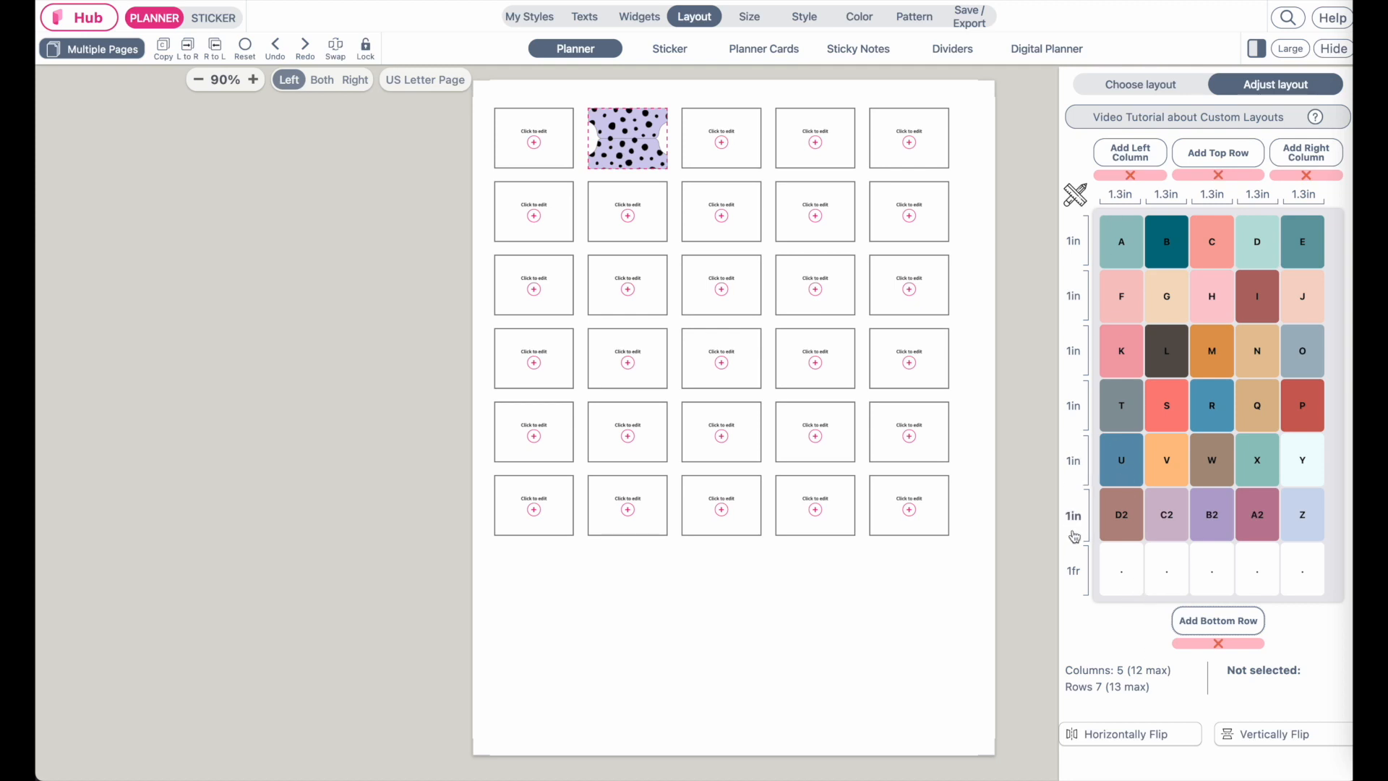
click(1111, 578)
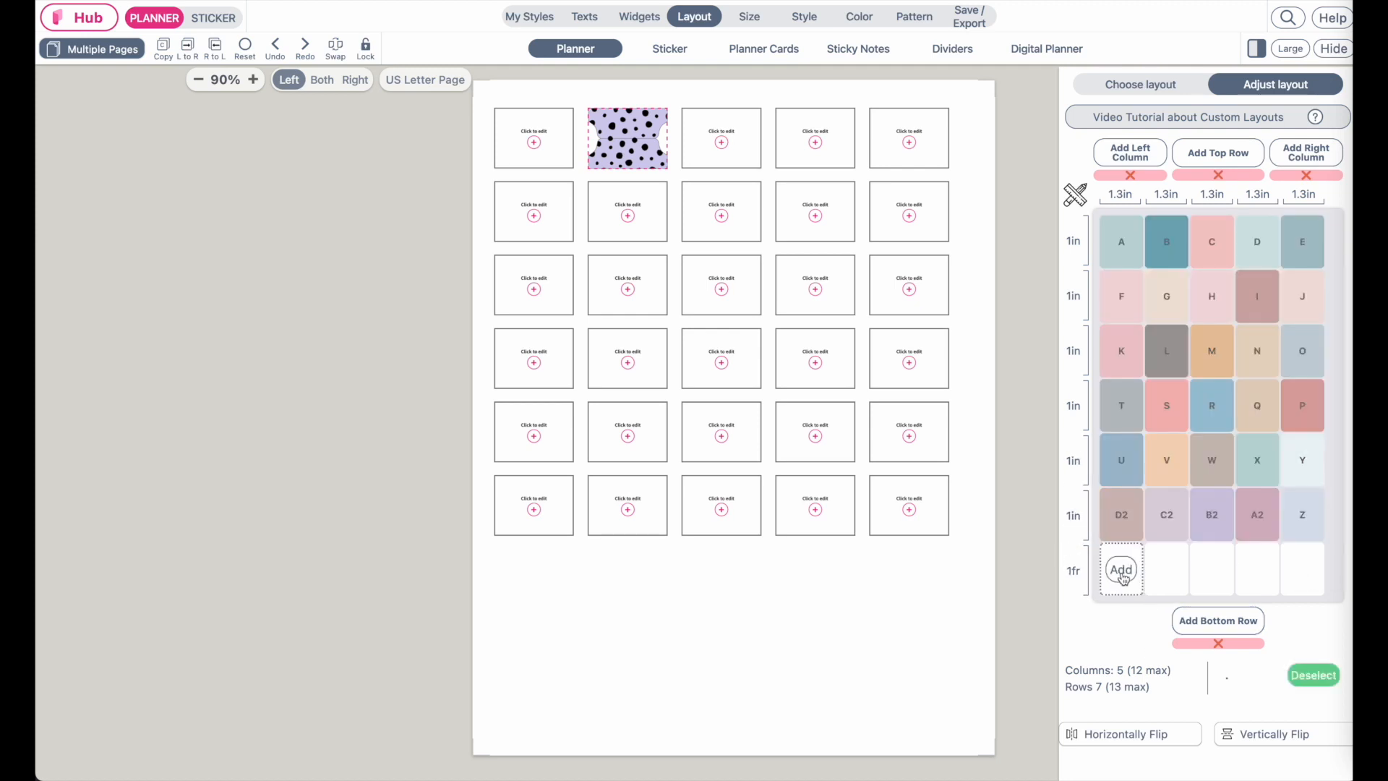
click(1073, 571)
click(1154, 168)
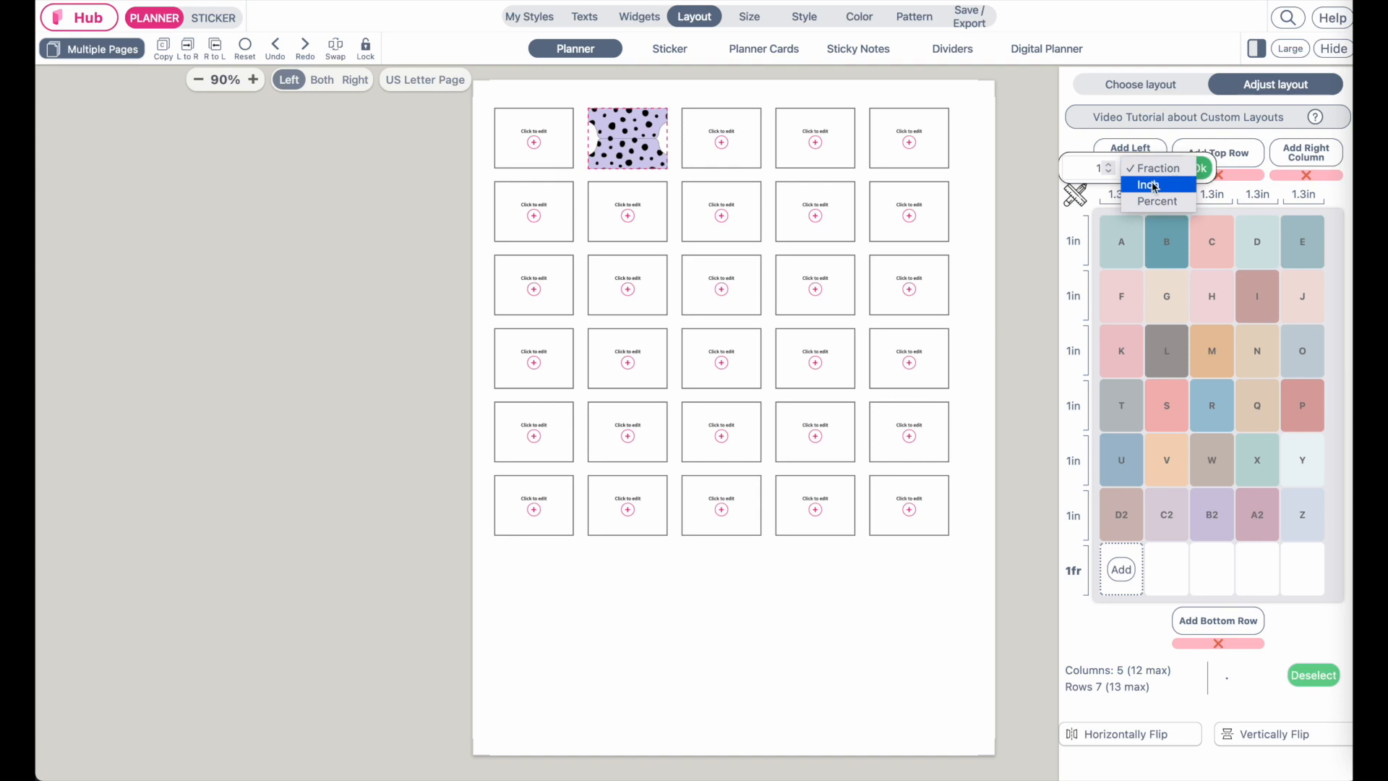
click(1147, 185)
Turn all five cells of the seventh row into widget areas
click(1121, 570)
click(1165, 569)
click(1211, 570)
click(1264, 570)
click(1302, 571)
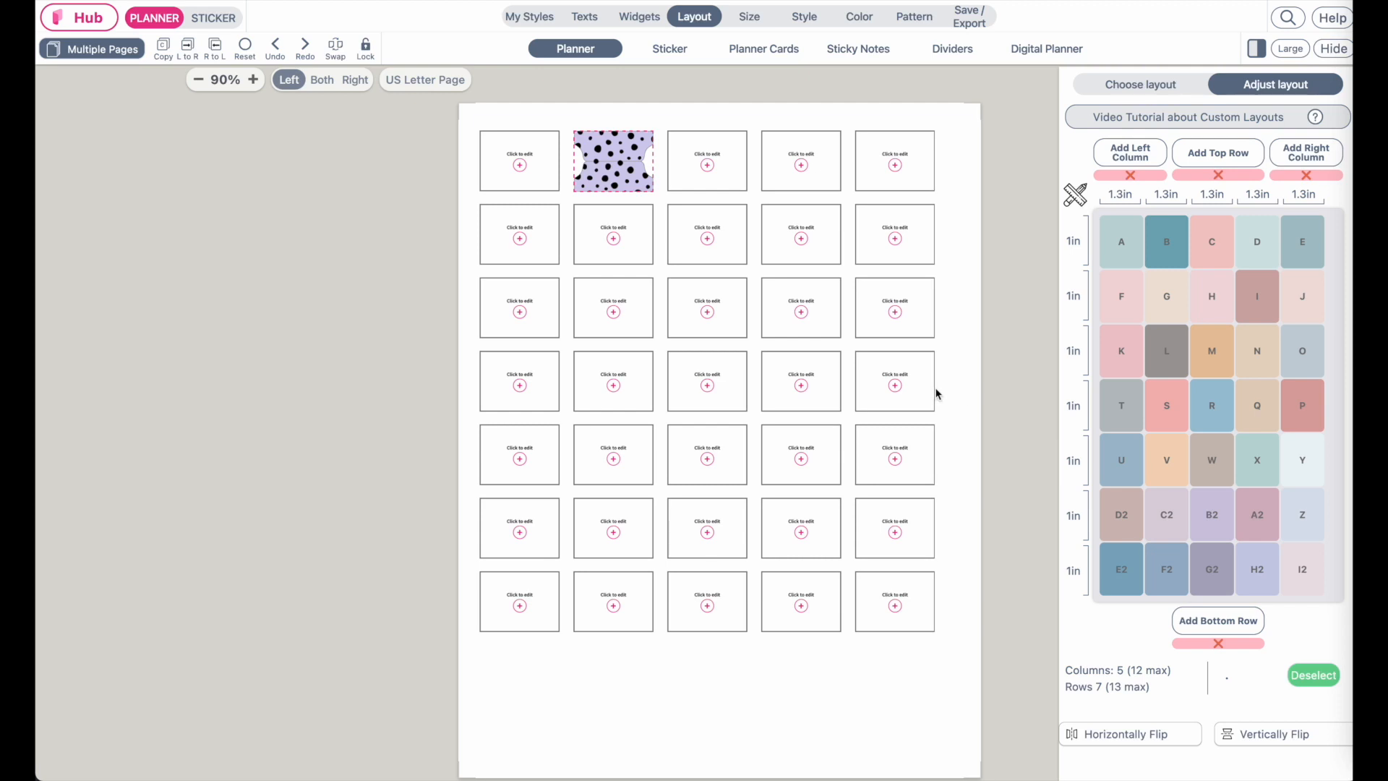
Set the layout's inner padding to 0.26 inch
click(1157, 89)
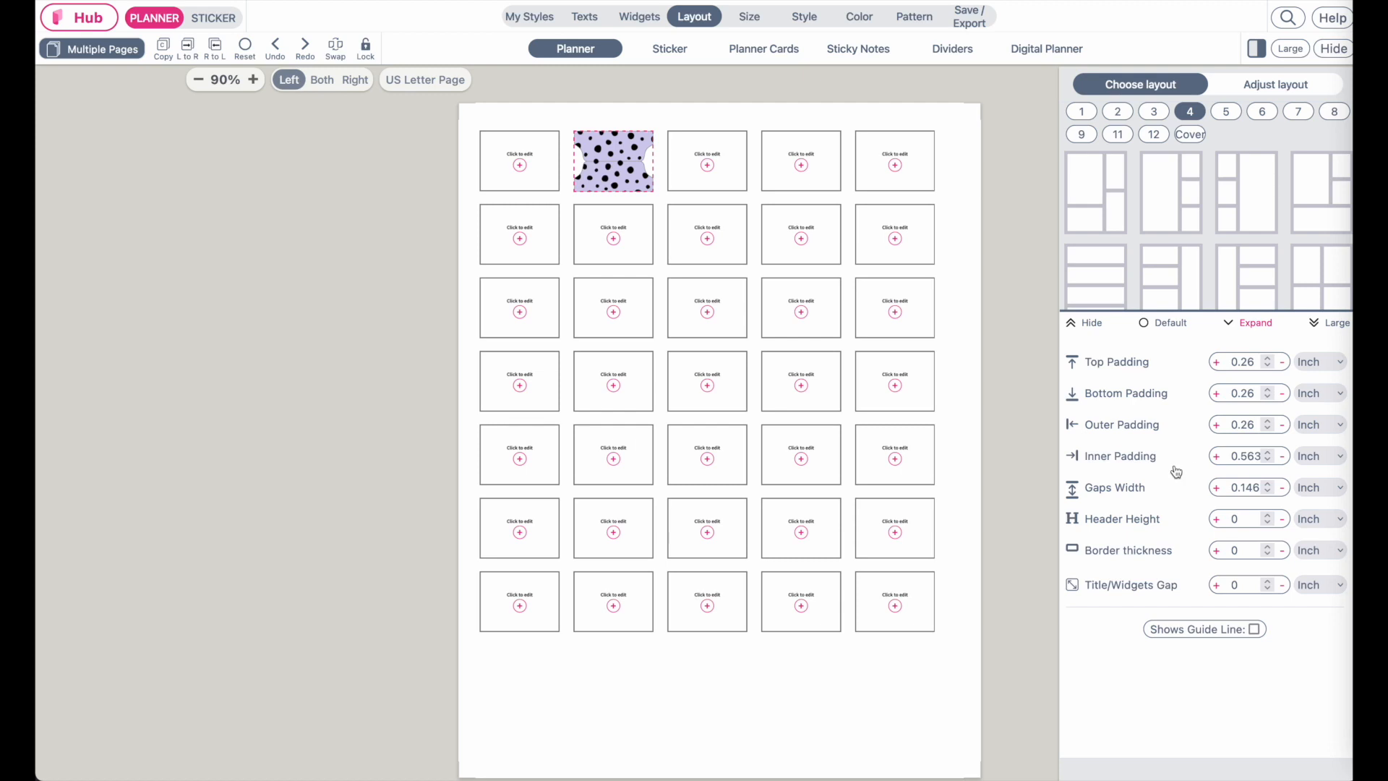
double_click(1244, 455)
click(1250, 425)
double_click(1253, 424)
double_click(1244, 455)
text(0.16)
key(Return)
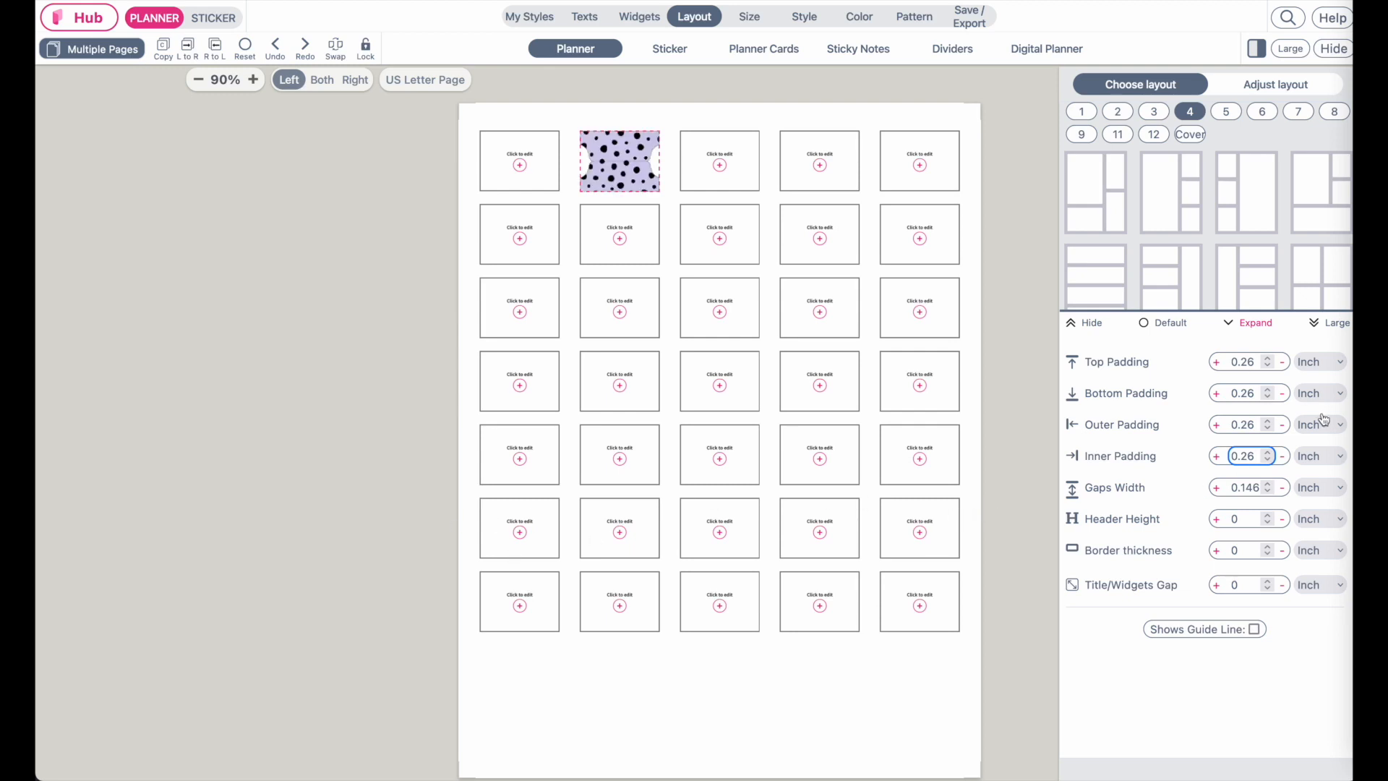
Set the outer padding and the inner padding to 0.4 inch each
click(1250, 423)
text(0.4)
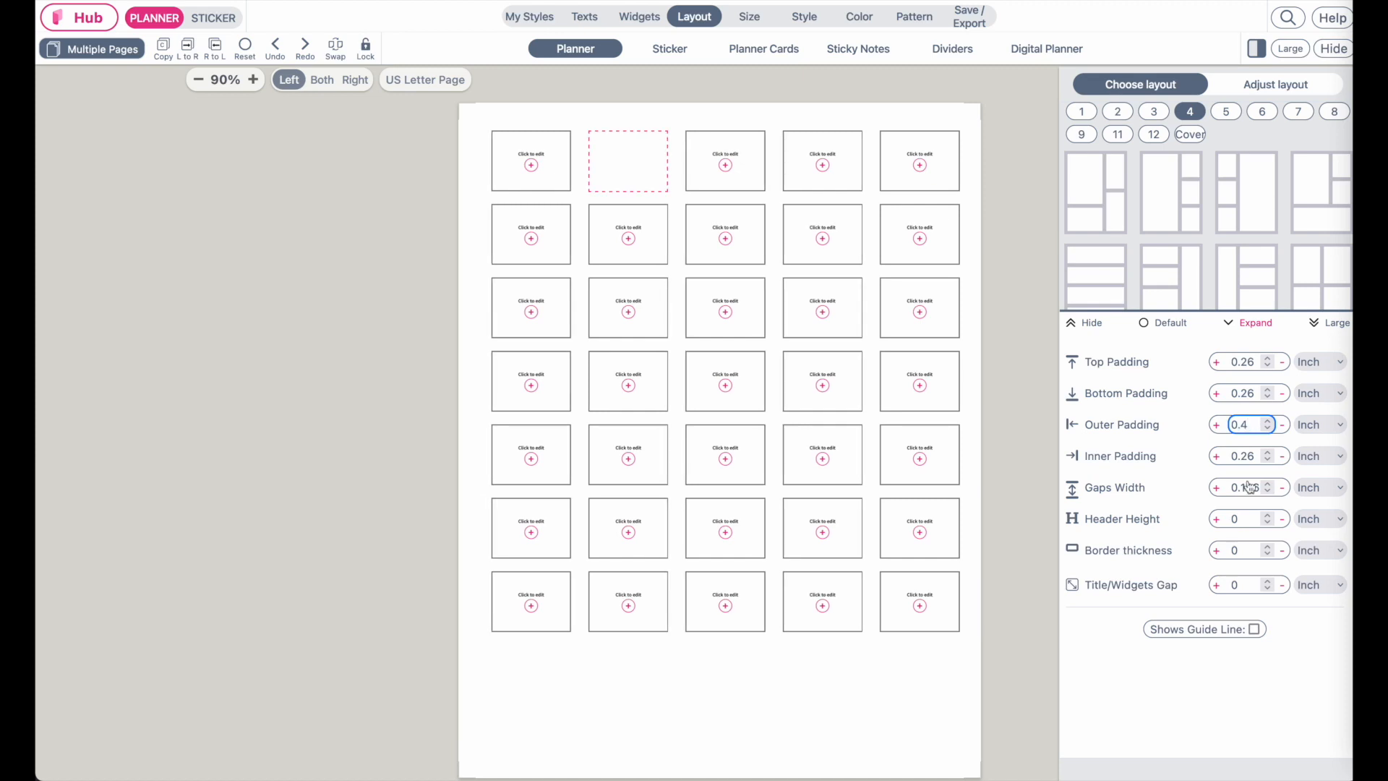
click(1251, 455)
text(0.2)
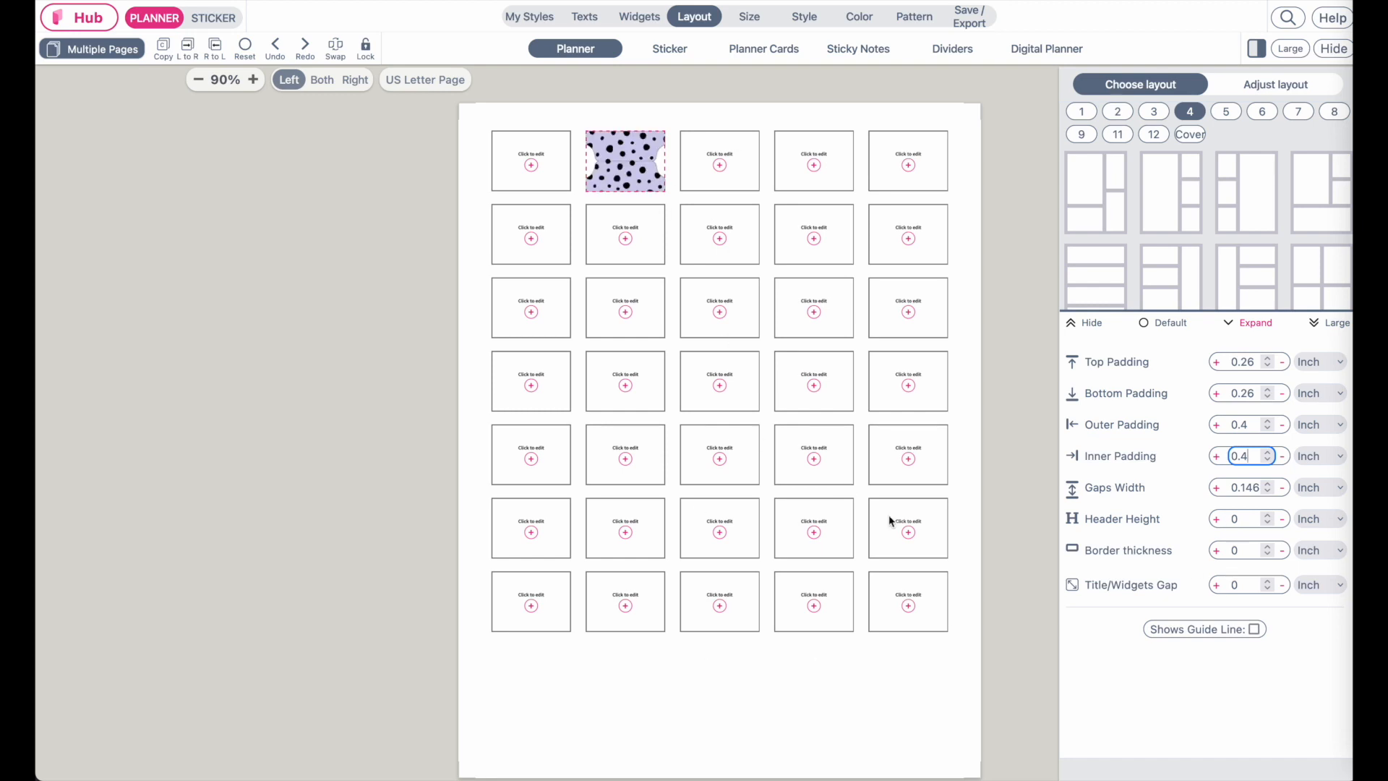
Set the top padding to 1 inch
click(1250, 360)
text(0.5)
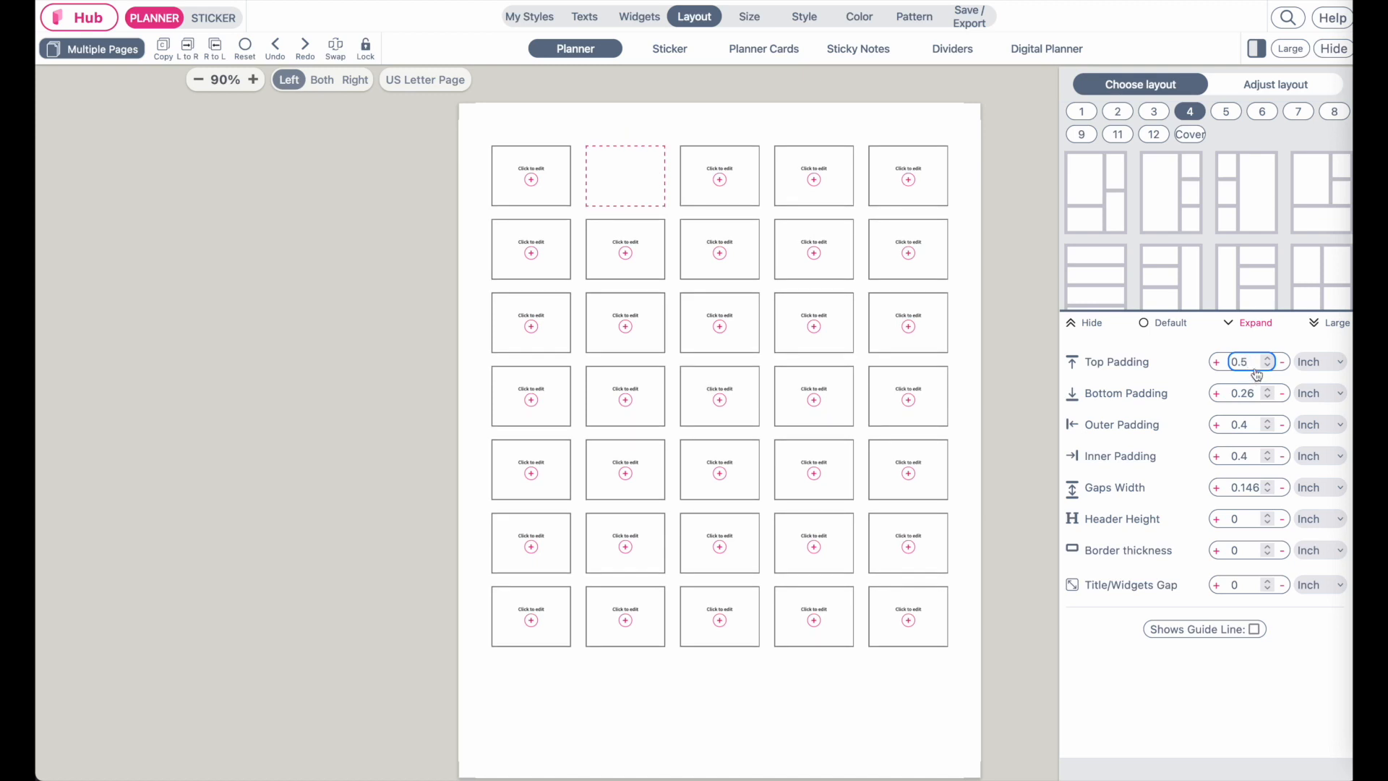
double_click(1253, 361)
text(1)
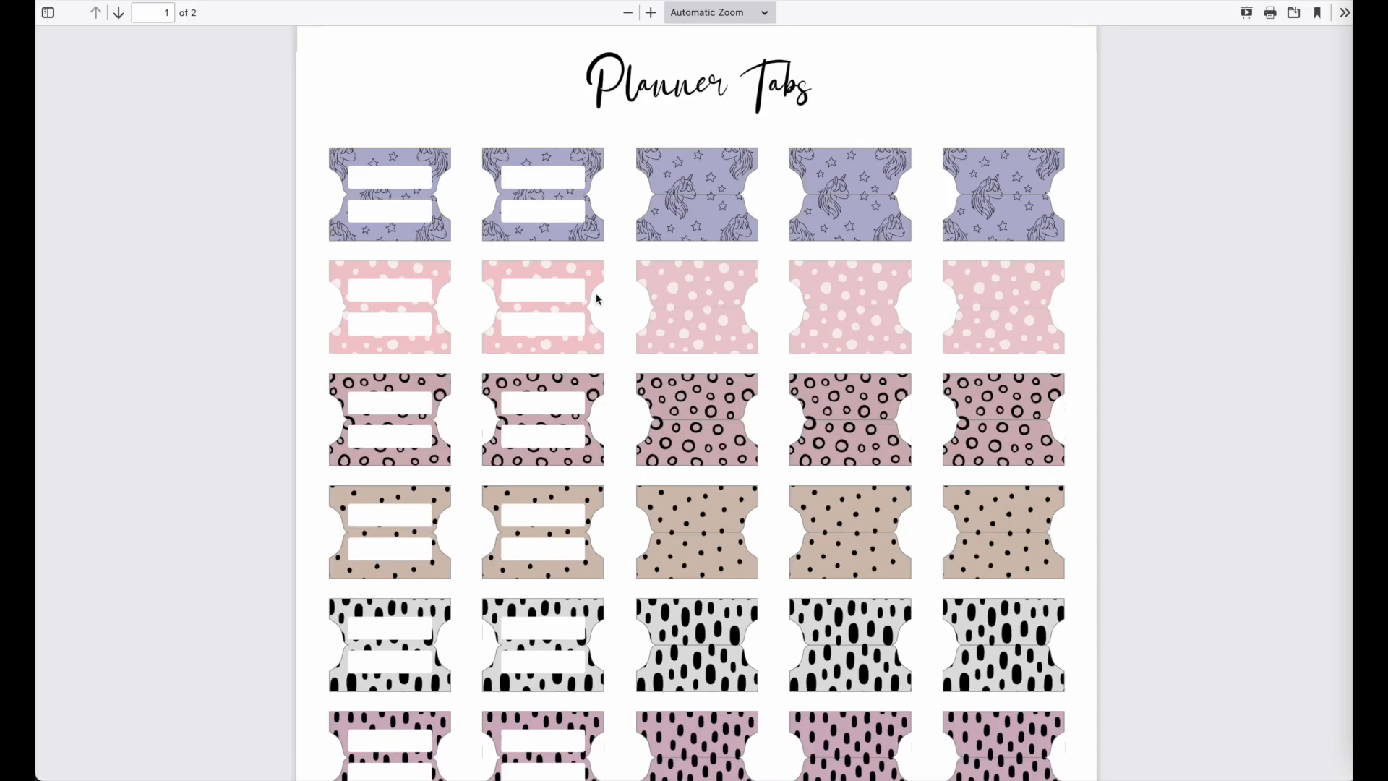
Show the left page's H1 title and center-align it
key(super+minus)
key(super+minus)
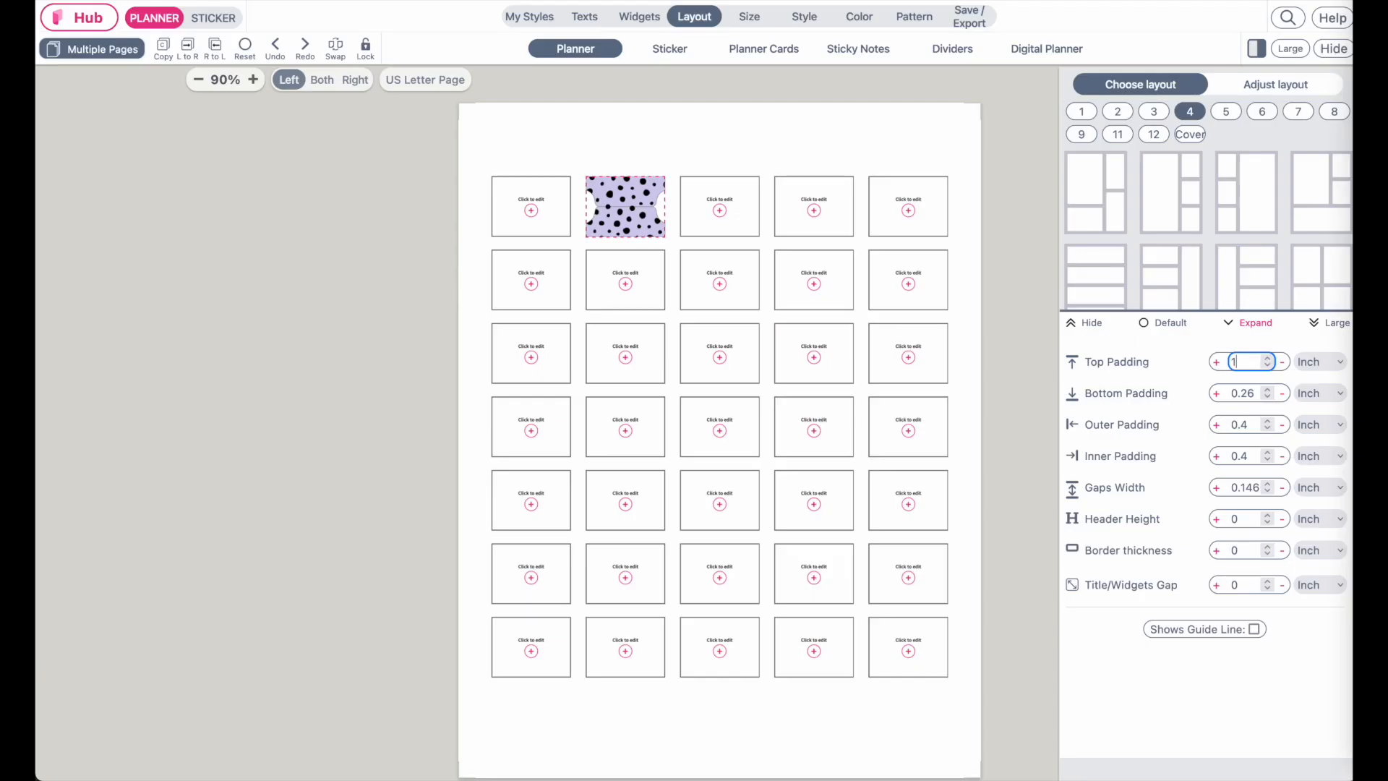
click(571, 22)
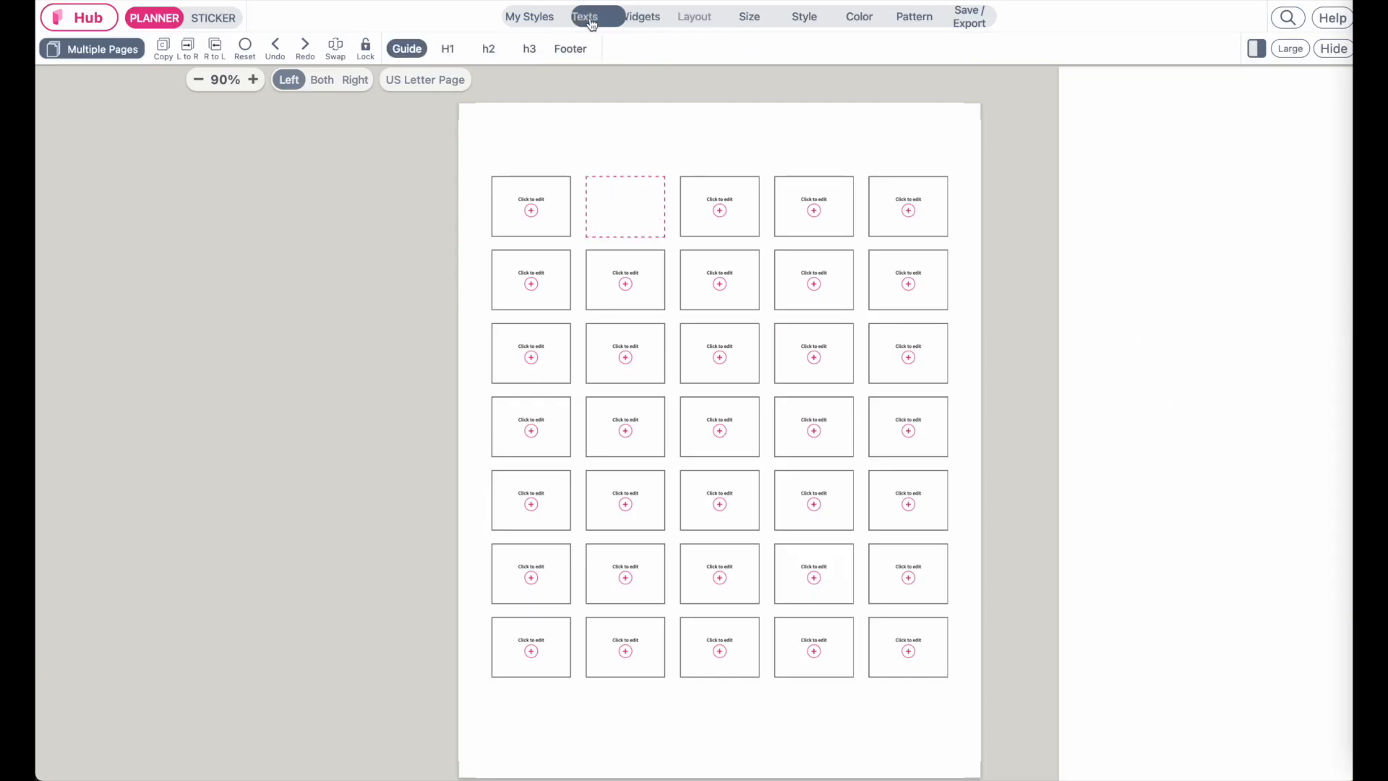
click(444, 52)
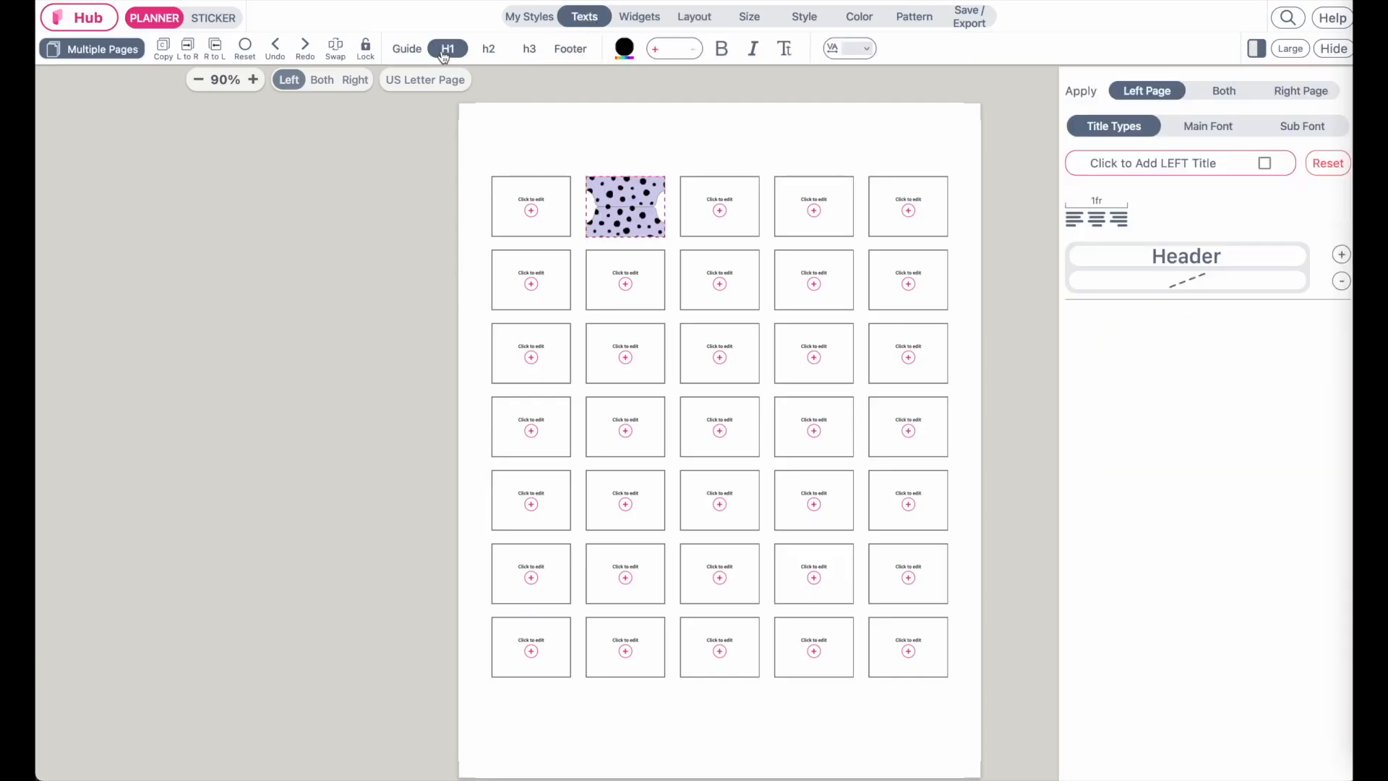
click(1265, 163)
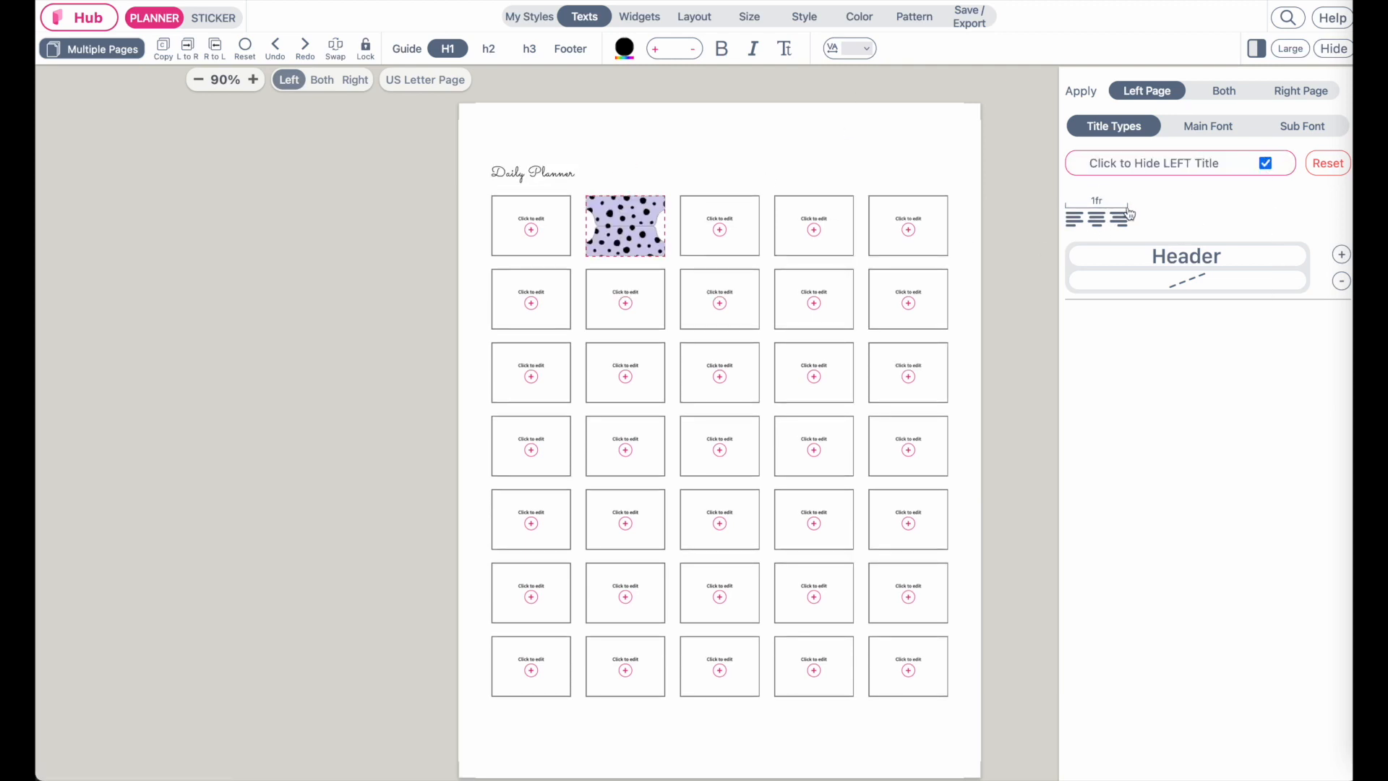
click(1097, 221)
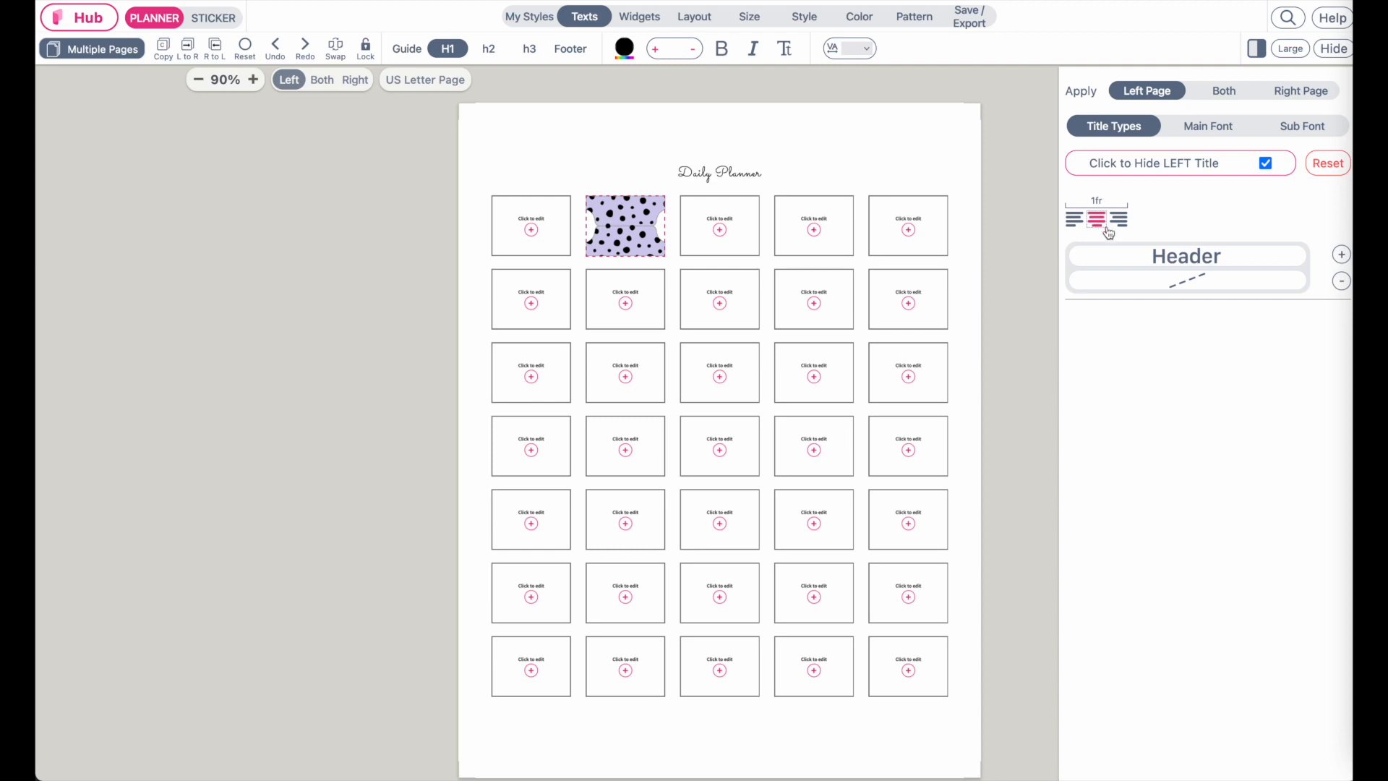
Set the title's font size to 50 and rename the title to Planner Tab
text(50)
triple_click(723, 183)
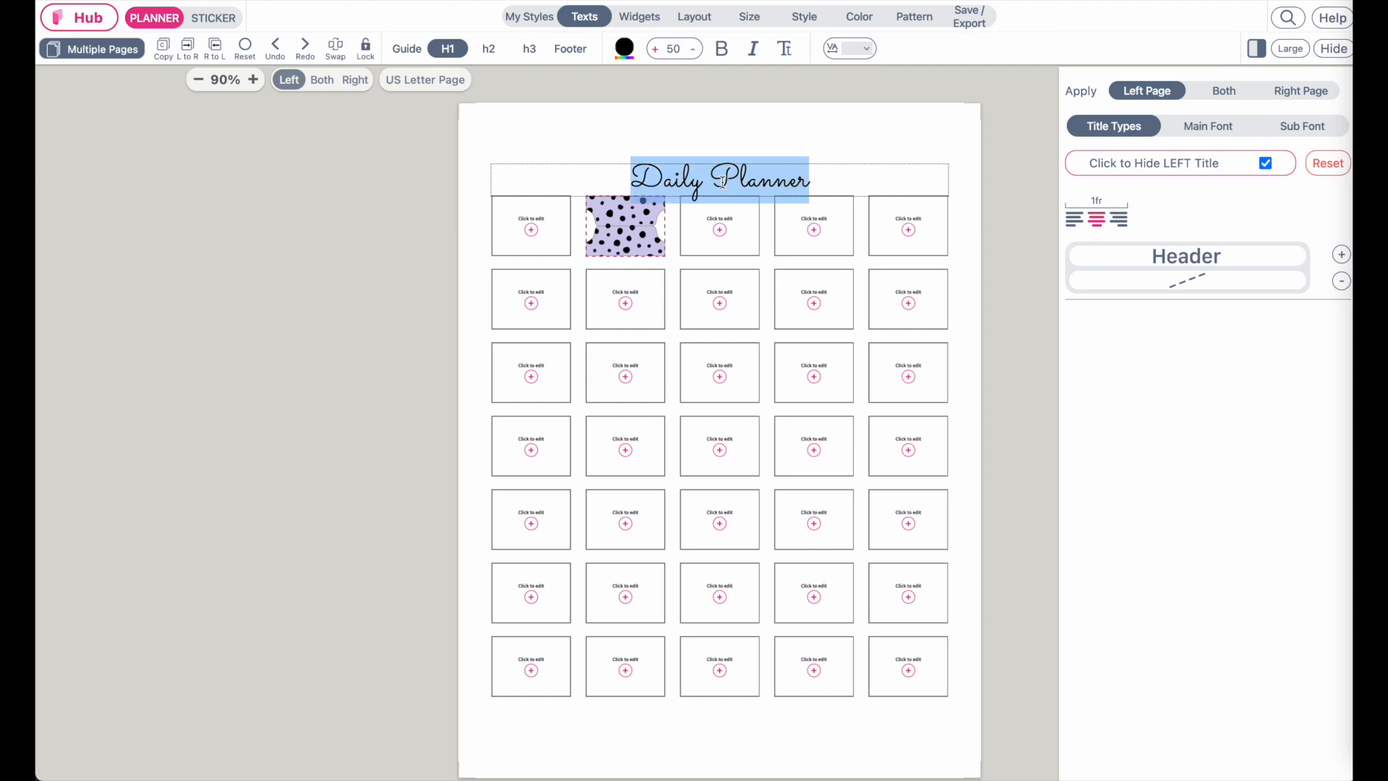
text(Planner Tab)
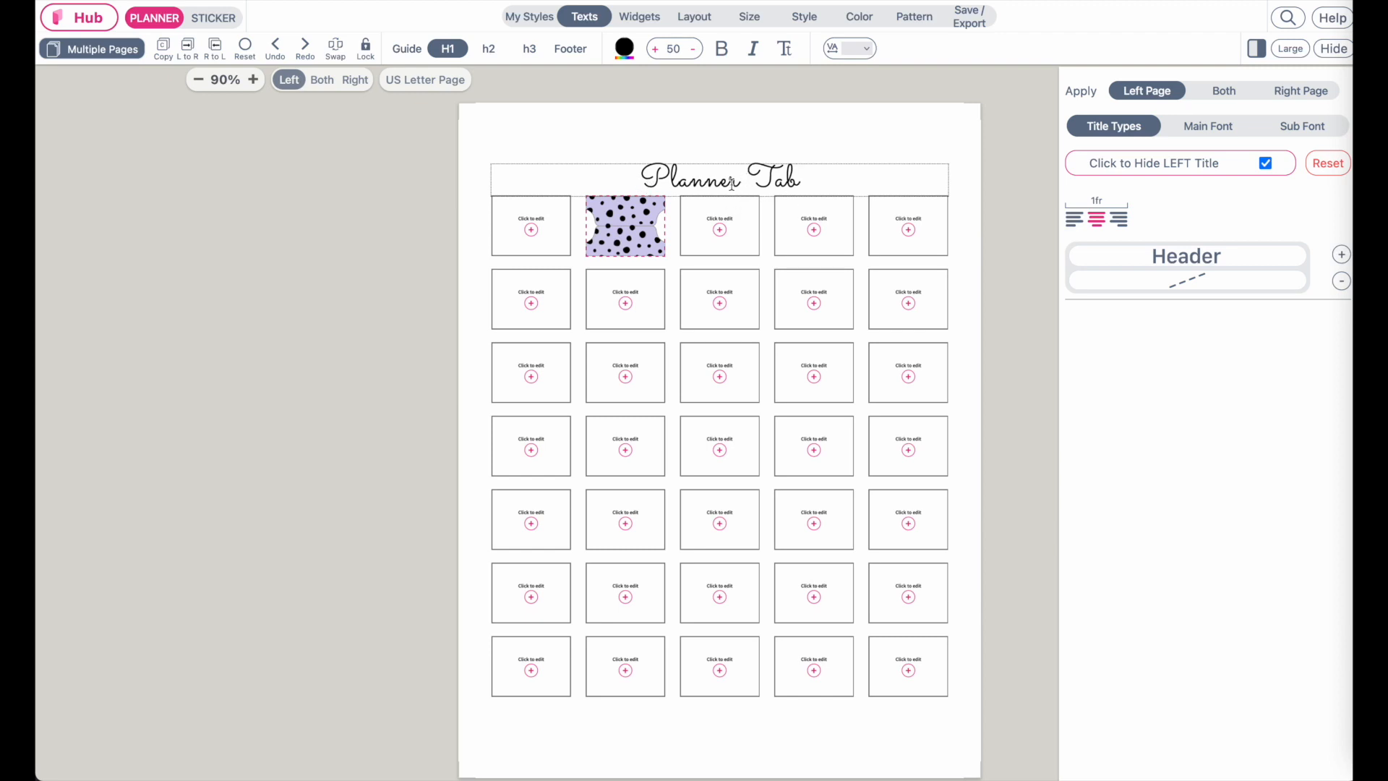
drag(822, 180, 588, 177)
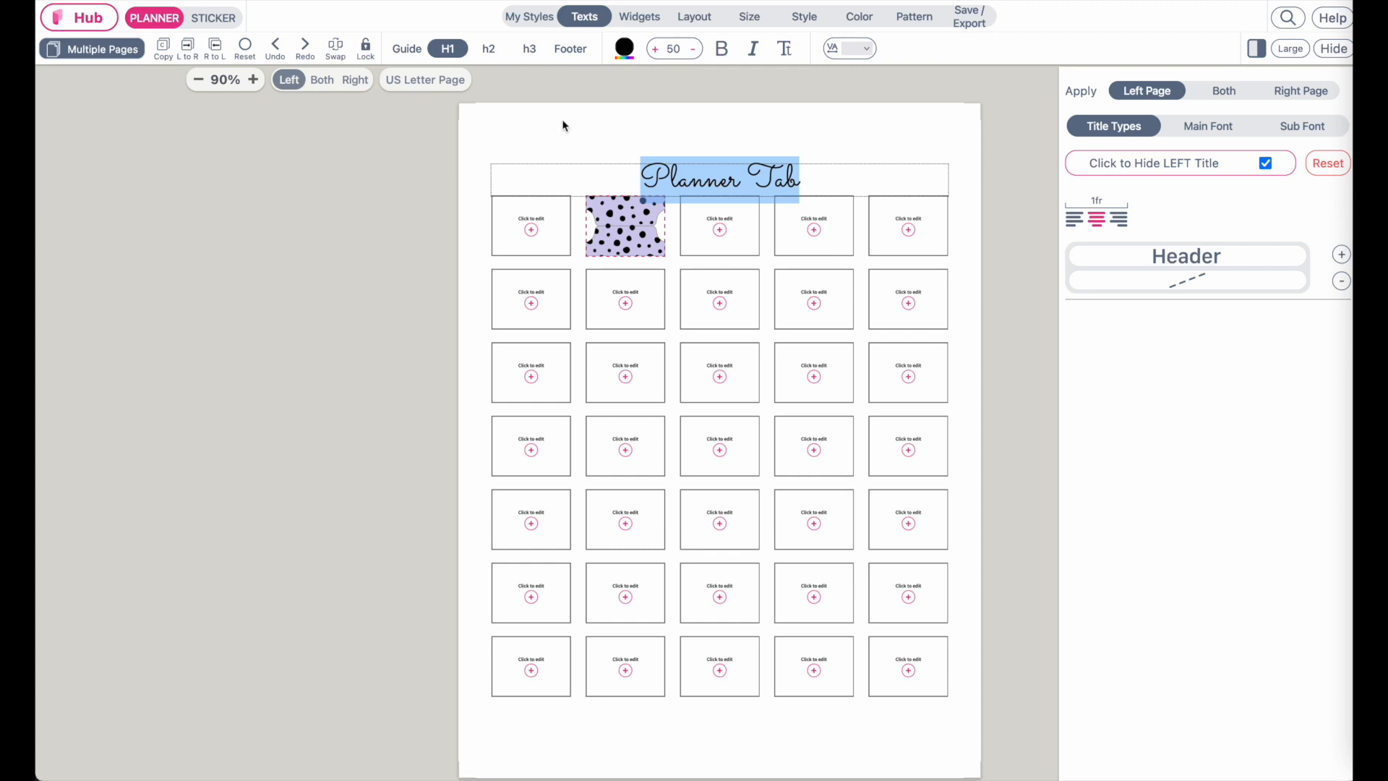
Set the title/widgets gap to 0.5 inch and the top padding to 0.7 inch
click(694, 16)
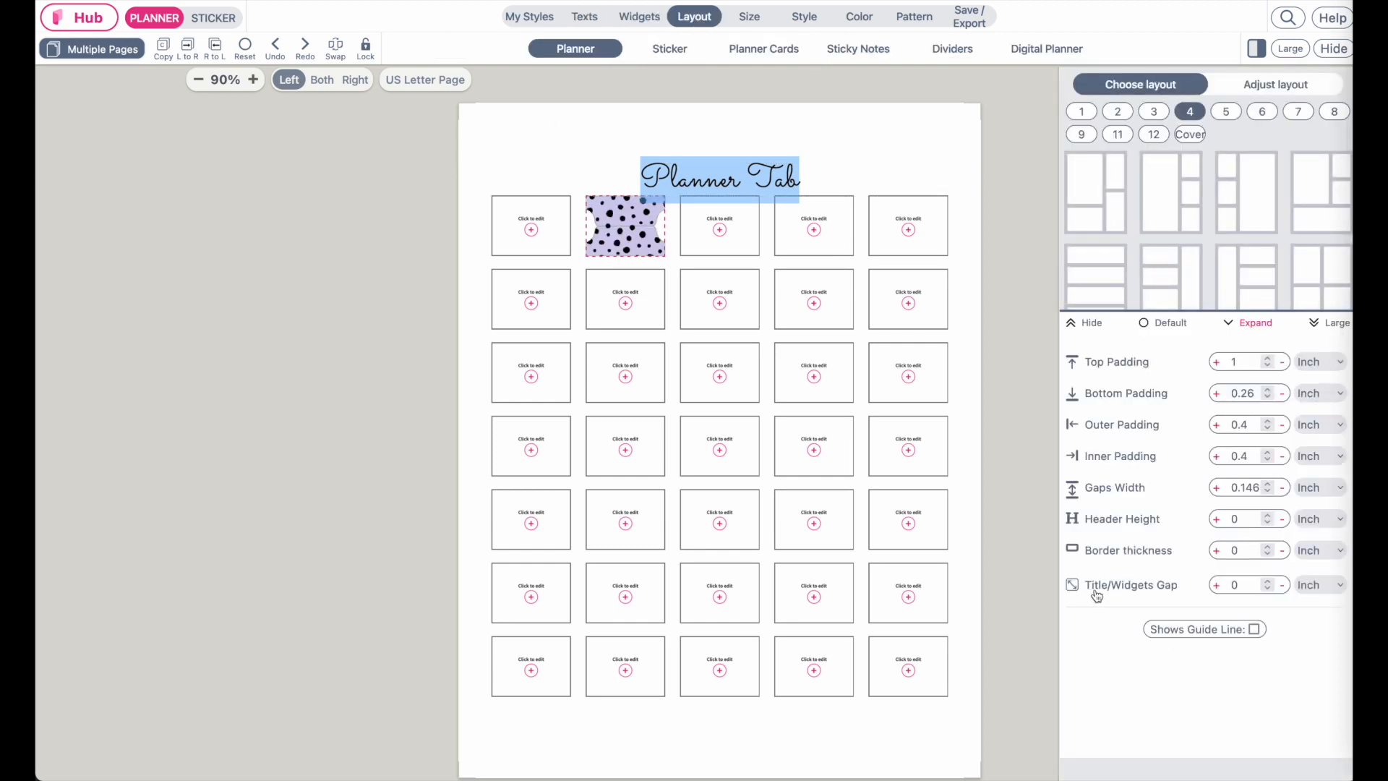
click(1241, 584)
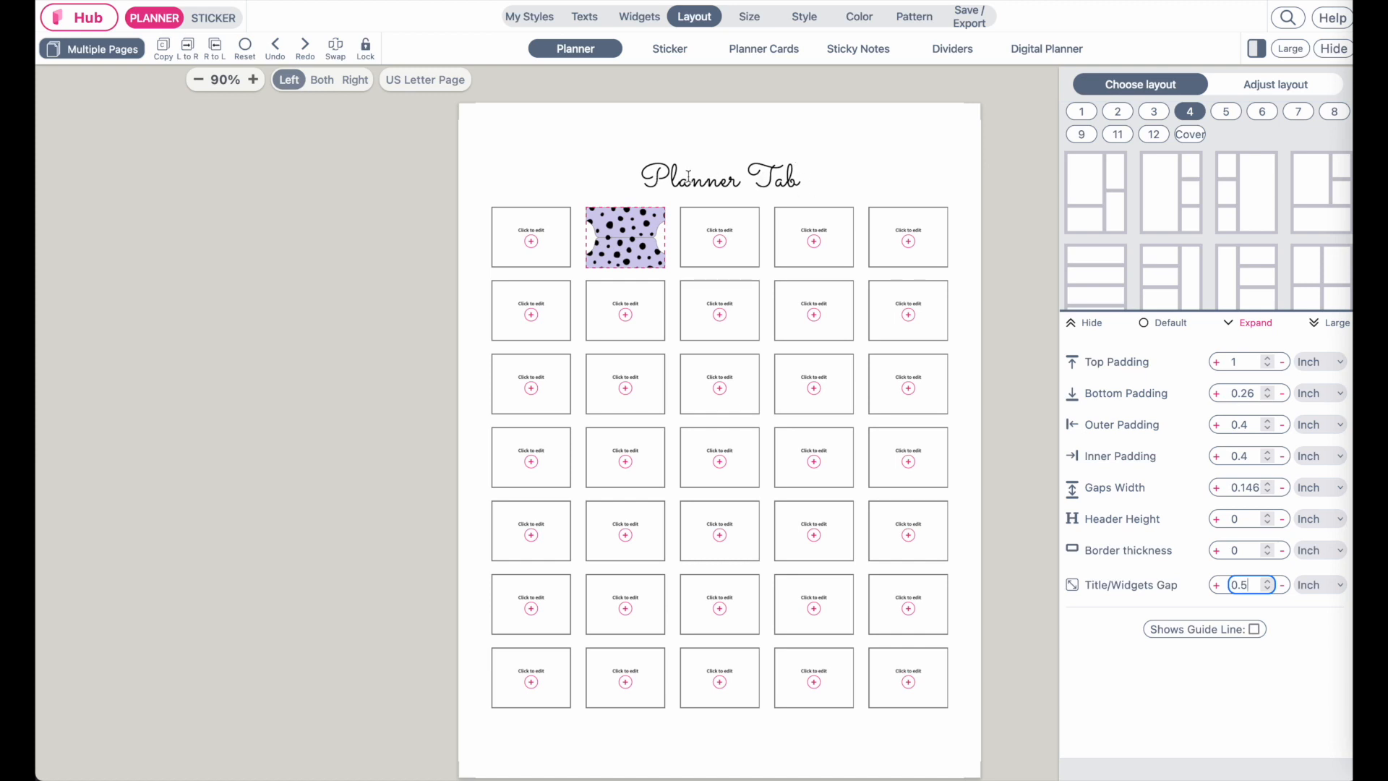
click(1242, 364)
drag(1243, 364, 1211, 371)
text(0.7)
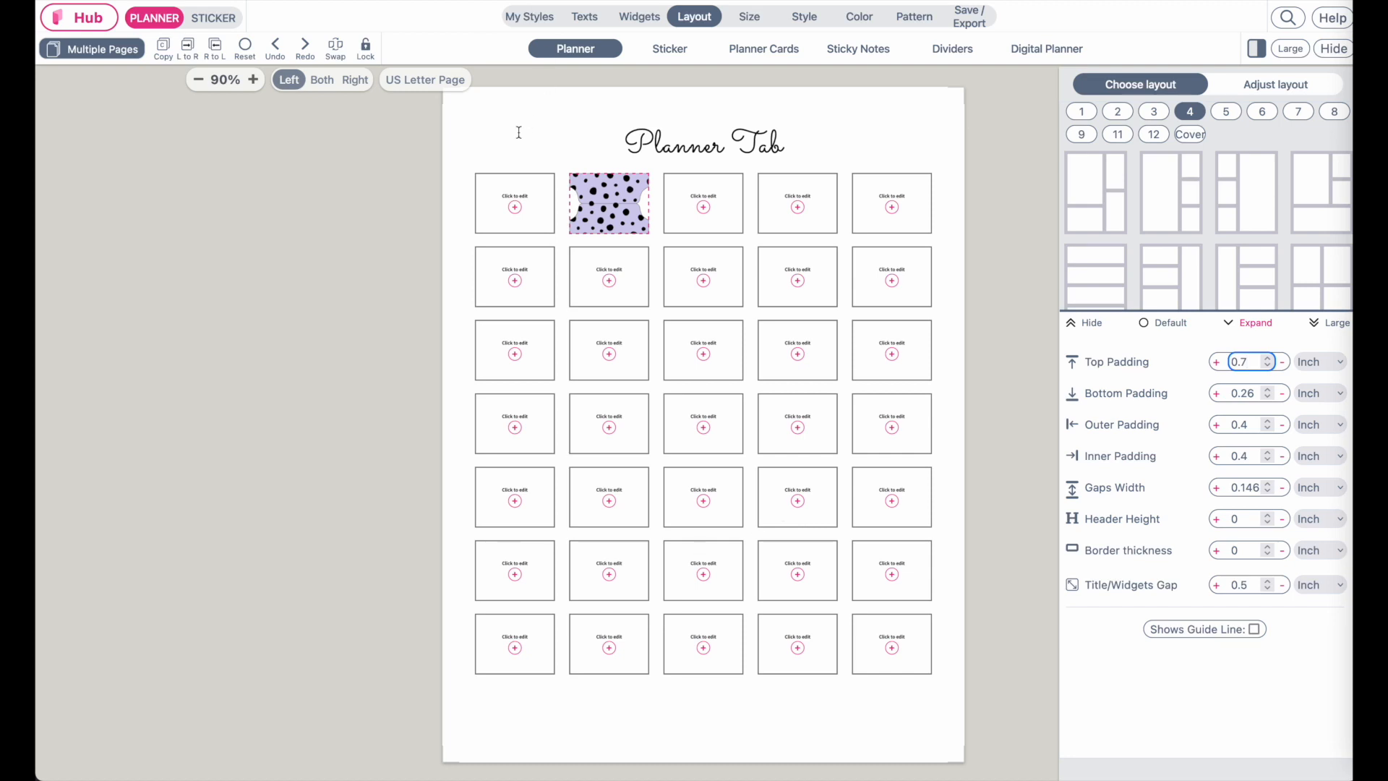
Fill the top-left widget with the A-PlannerTabe-12 sticker from the Planner Tabs collection
click(524, 205)
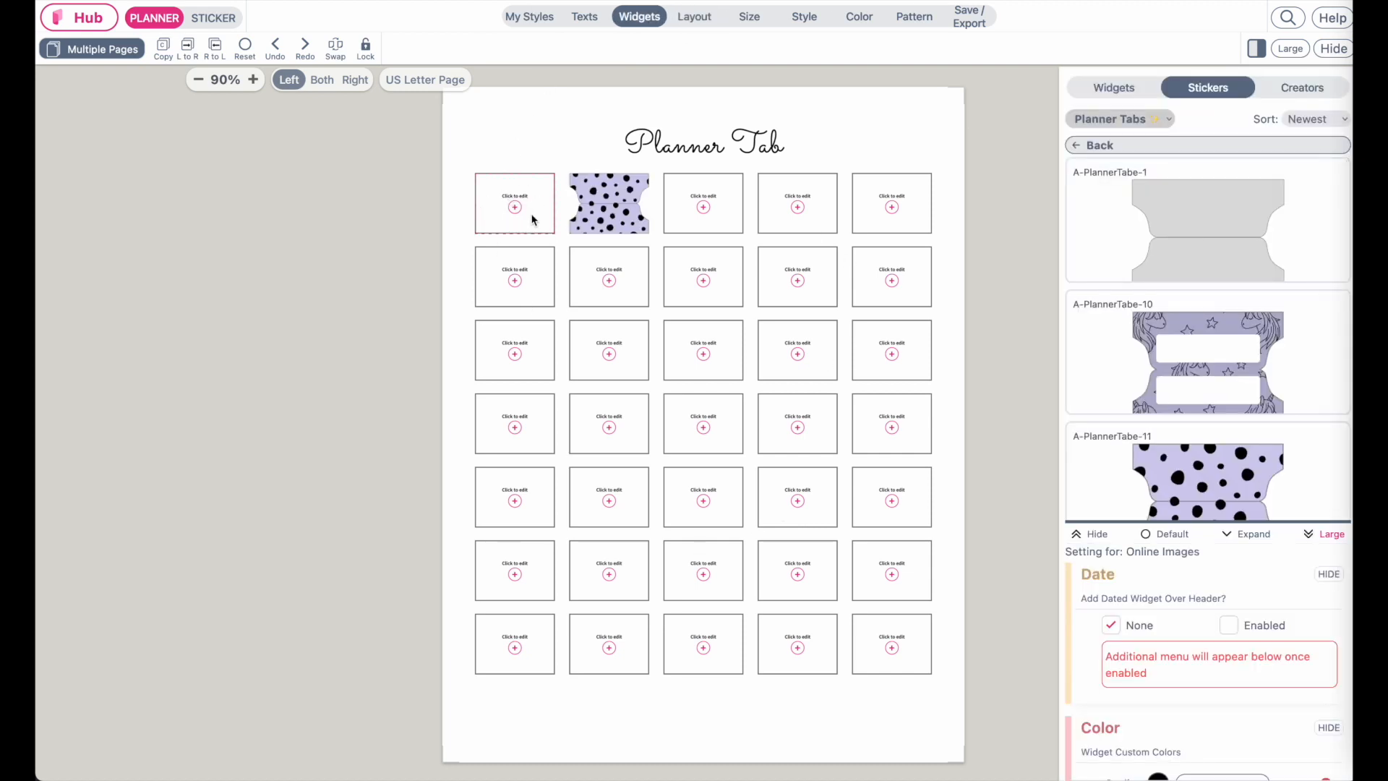
click(1172, 145)
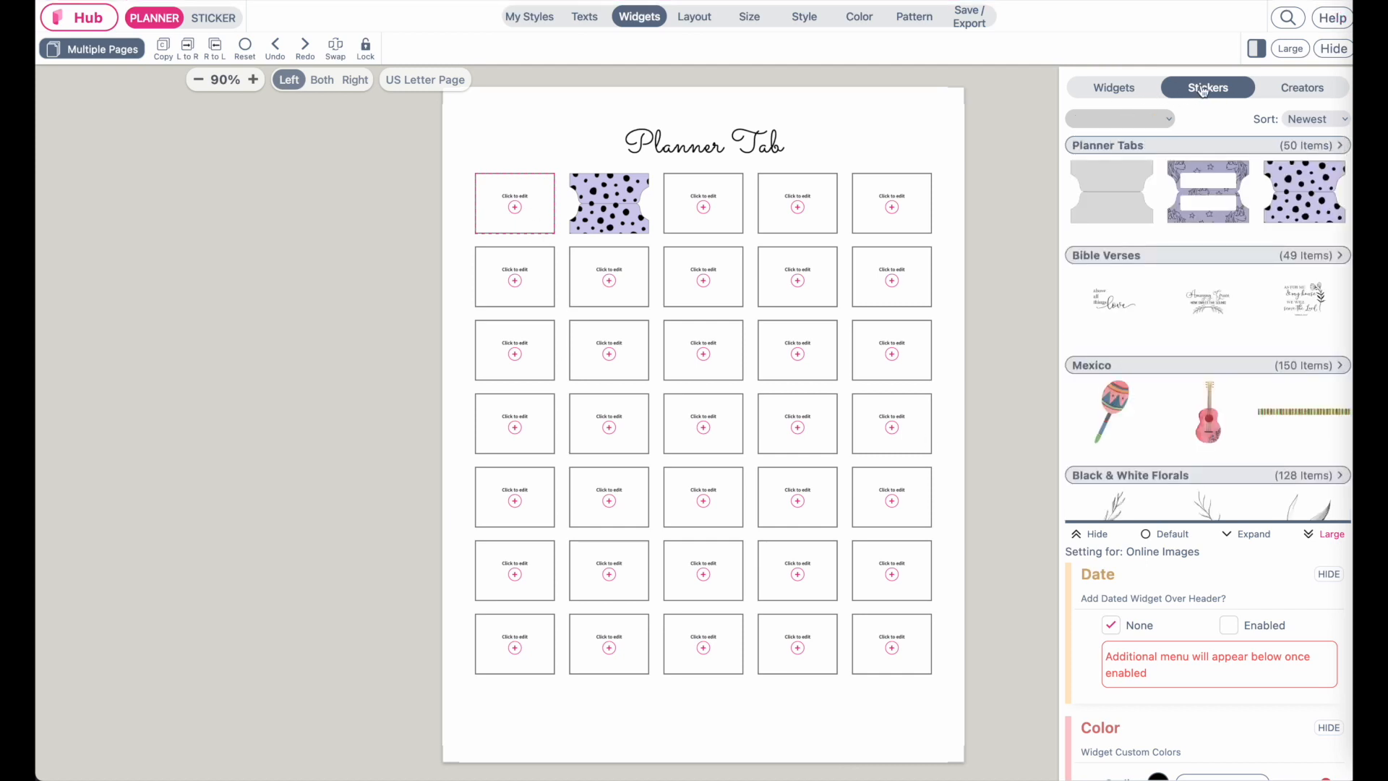
click(1108, 148)
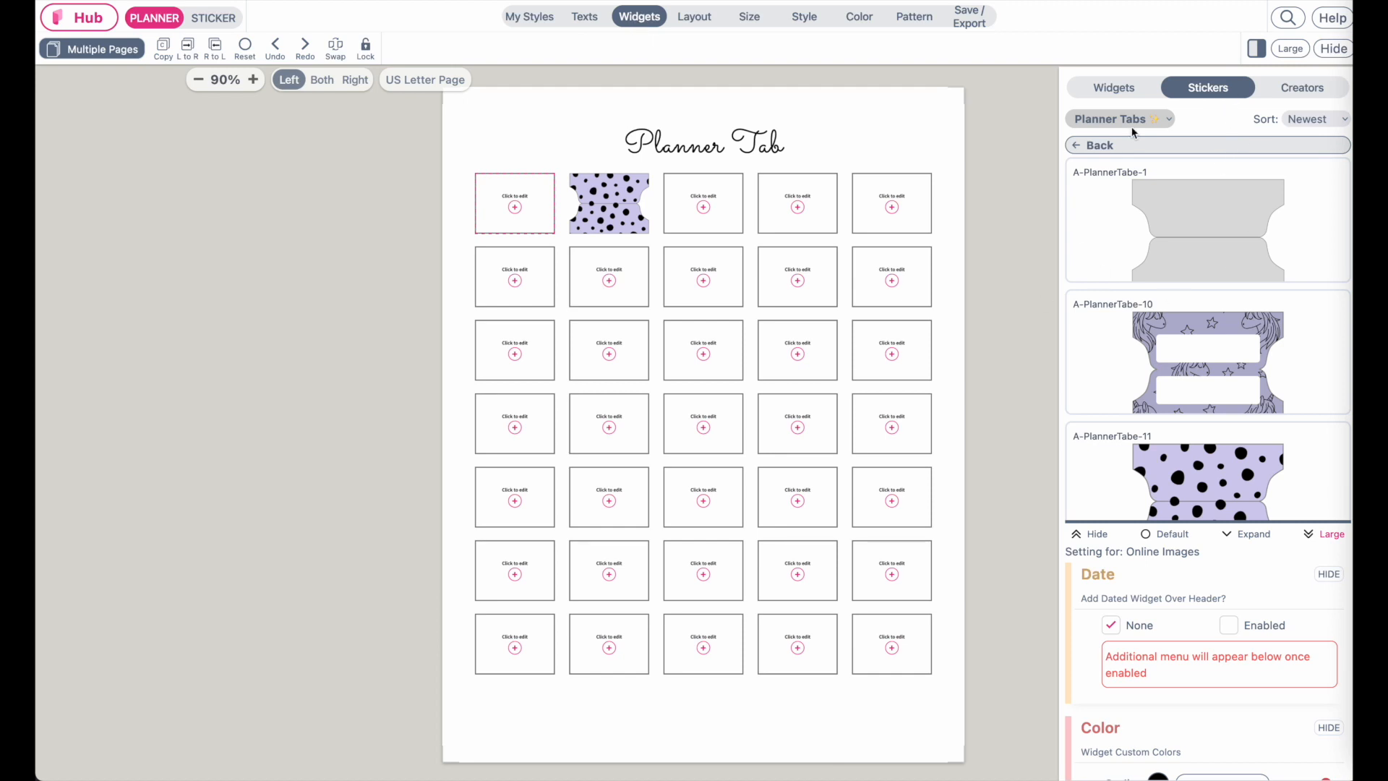
click(1121, 145)
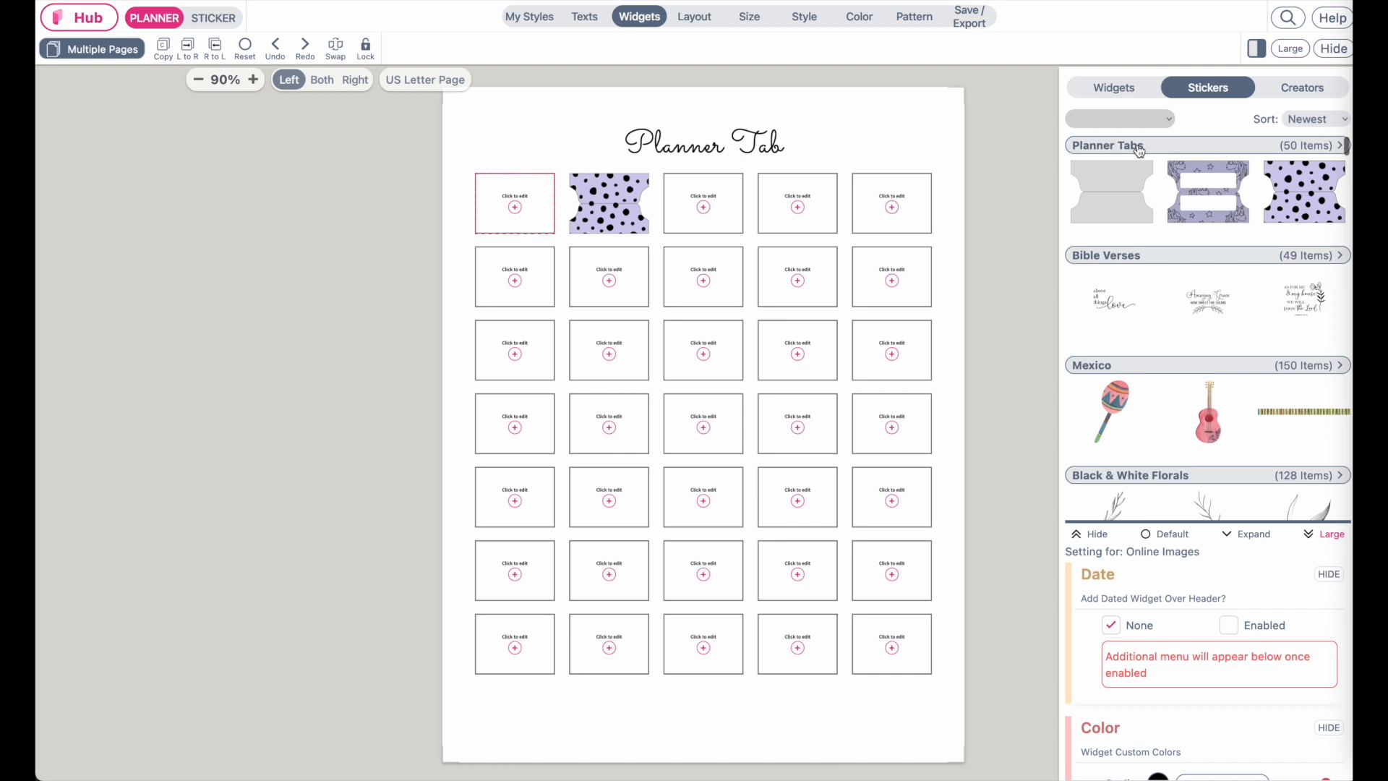
click(1139, 146)
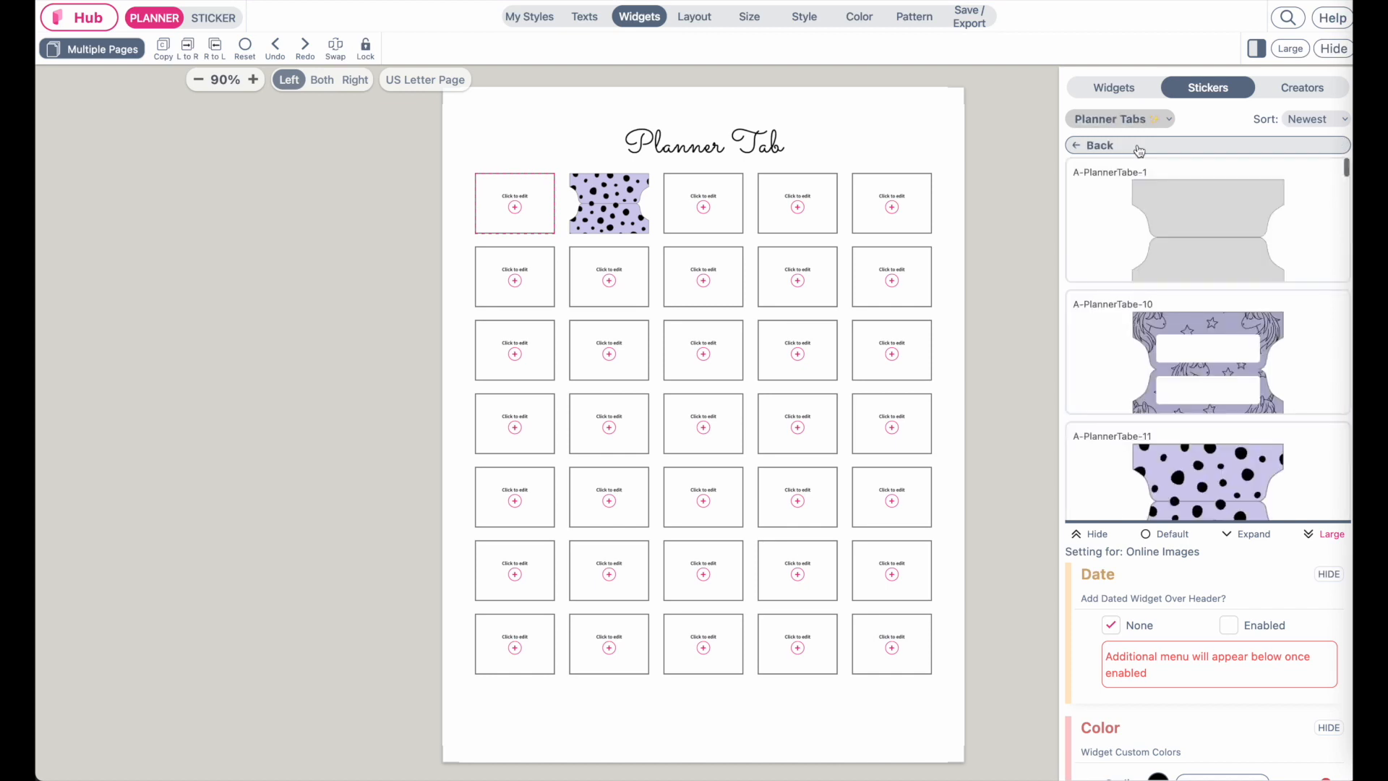
scroll(1203, 451, down, 3)
scroll(1203, 452, down, 15)
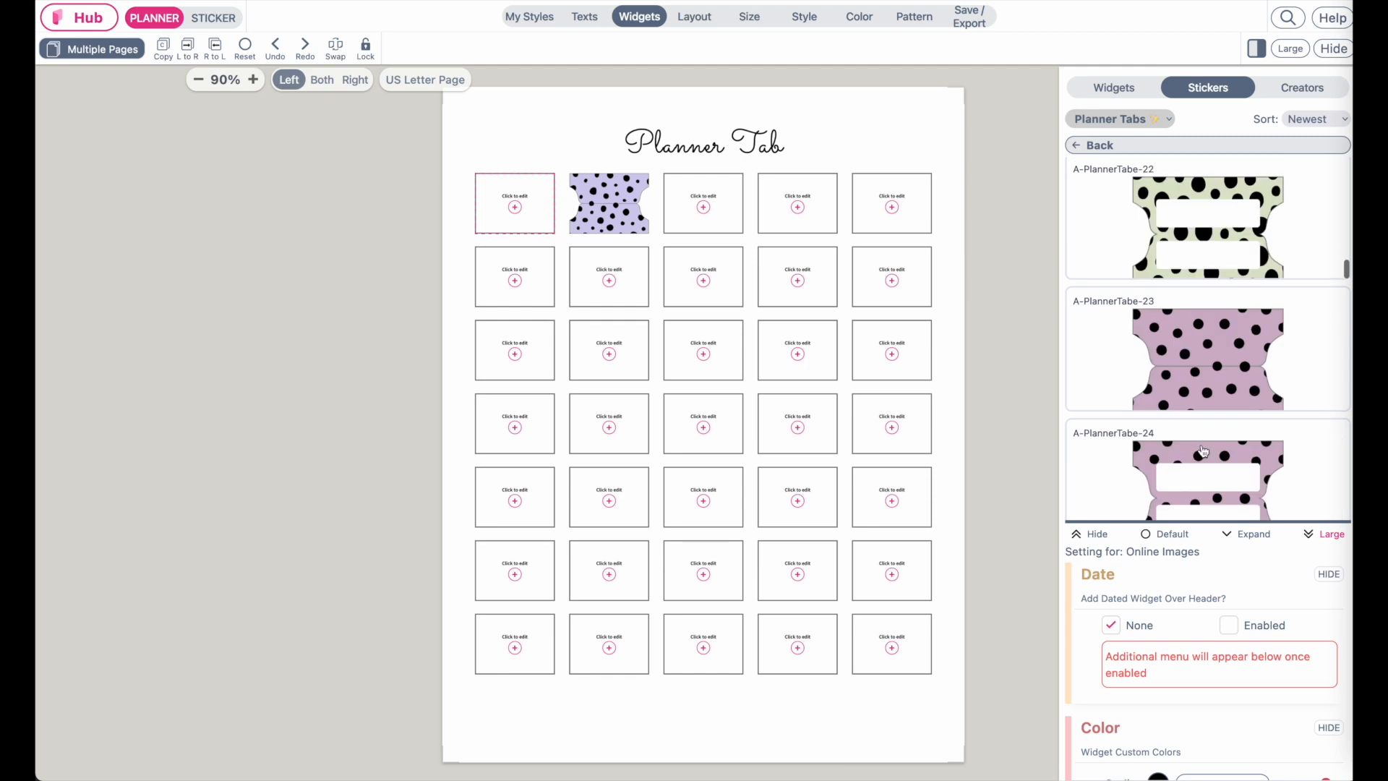
scroll(1203, 452, down, 10)
scroll(1203, 452, down, 8)
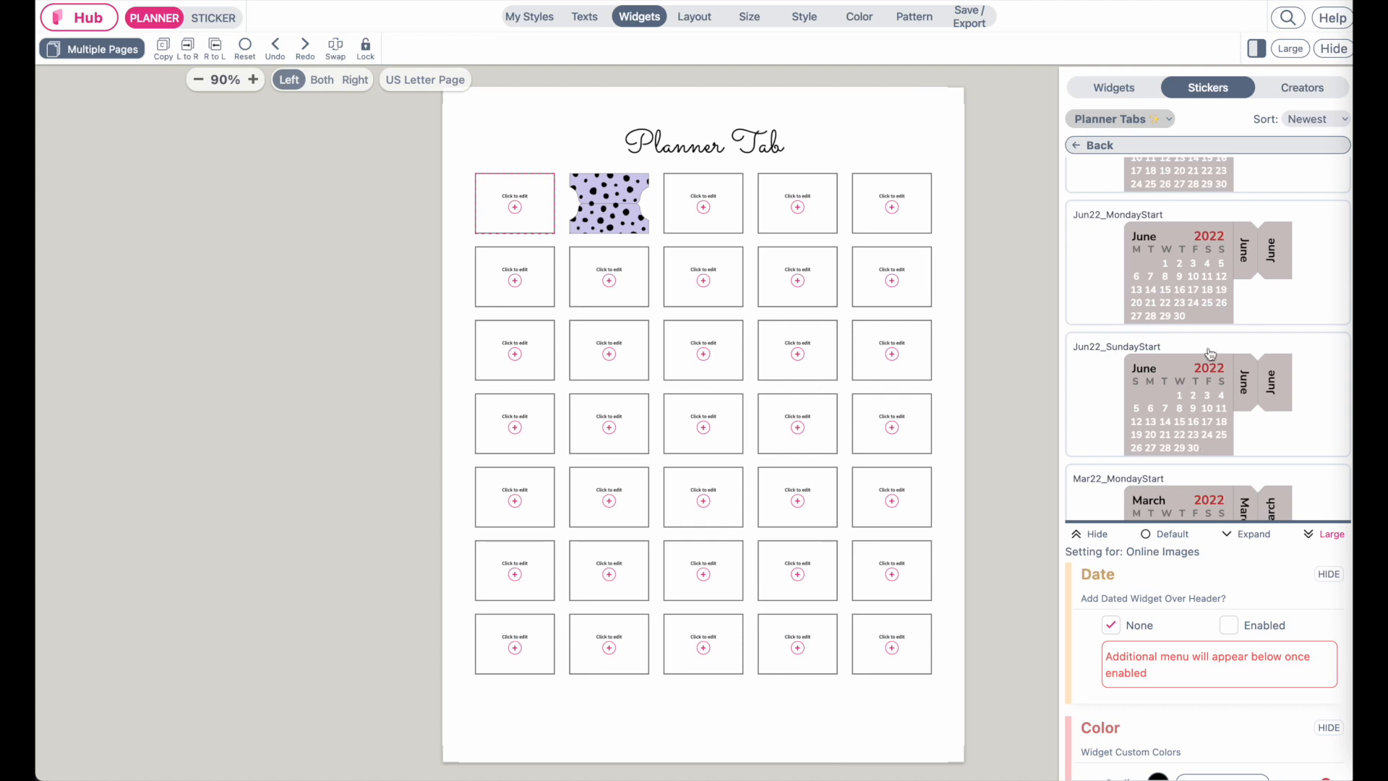
scroll(1210, 355, up, 20)
scroll(1210, 355, up, 5)
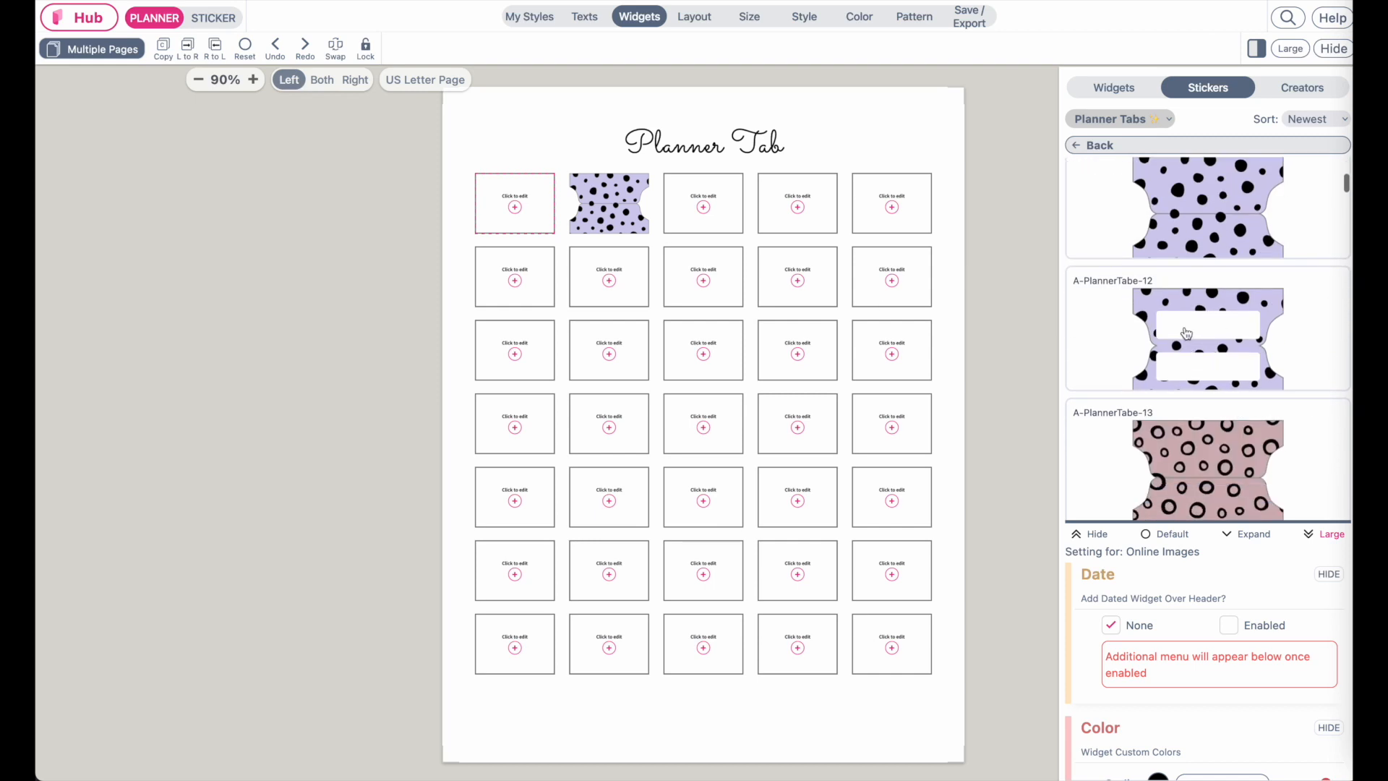
click(1189, 340)
Fill the first widget of the second row with the A-PlannerTabe-14 sticker
click(524, 287)
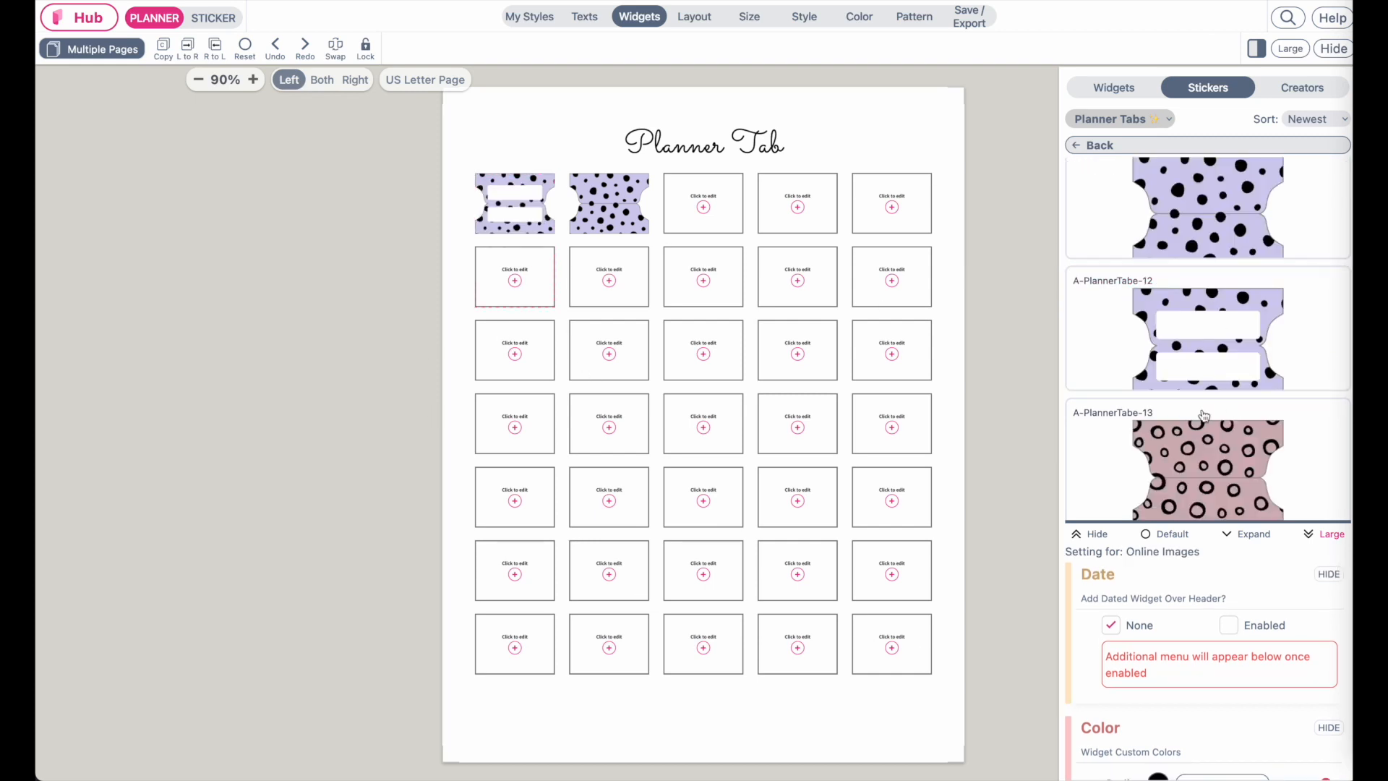
scroll(1238, 415, down, 3)
click(1237, 415)
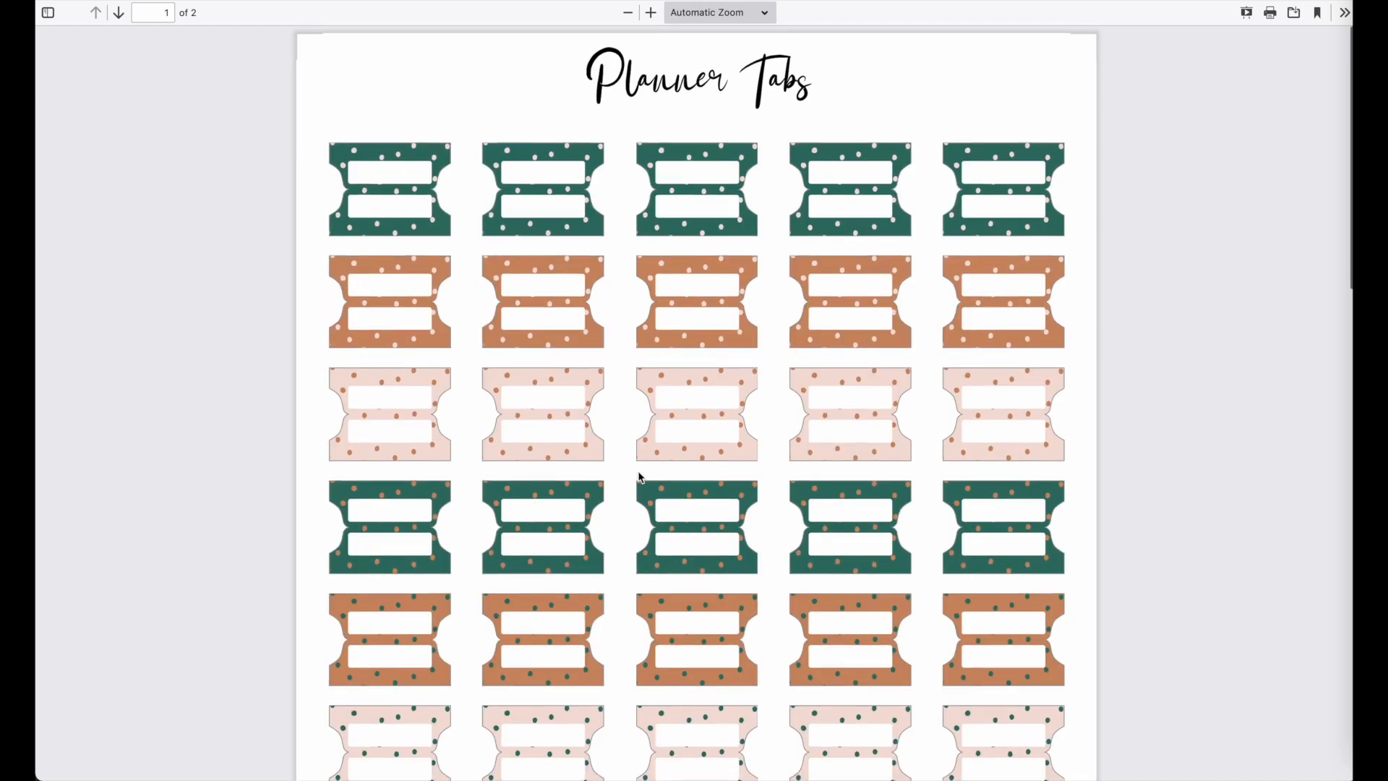
Browse the example planner tab PDF pages for design ideas
scroll(640, 478, down, 2)
scroll(640, 477, down, 2)
scroll(640, 477, up, 4)
scroll(639, 473, down, 2)
scroll(637, 470, up, 3)
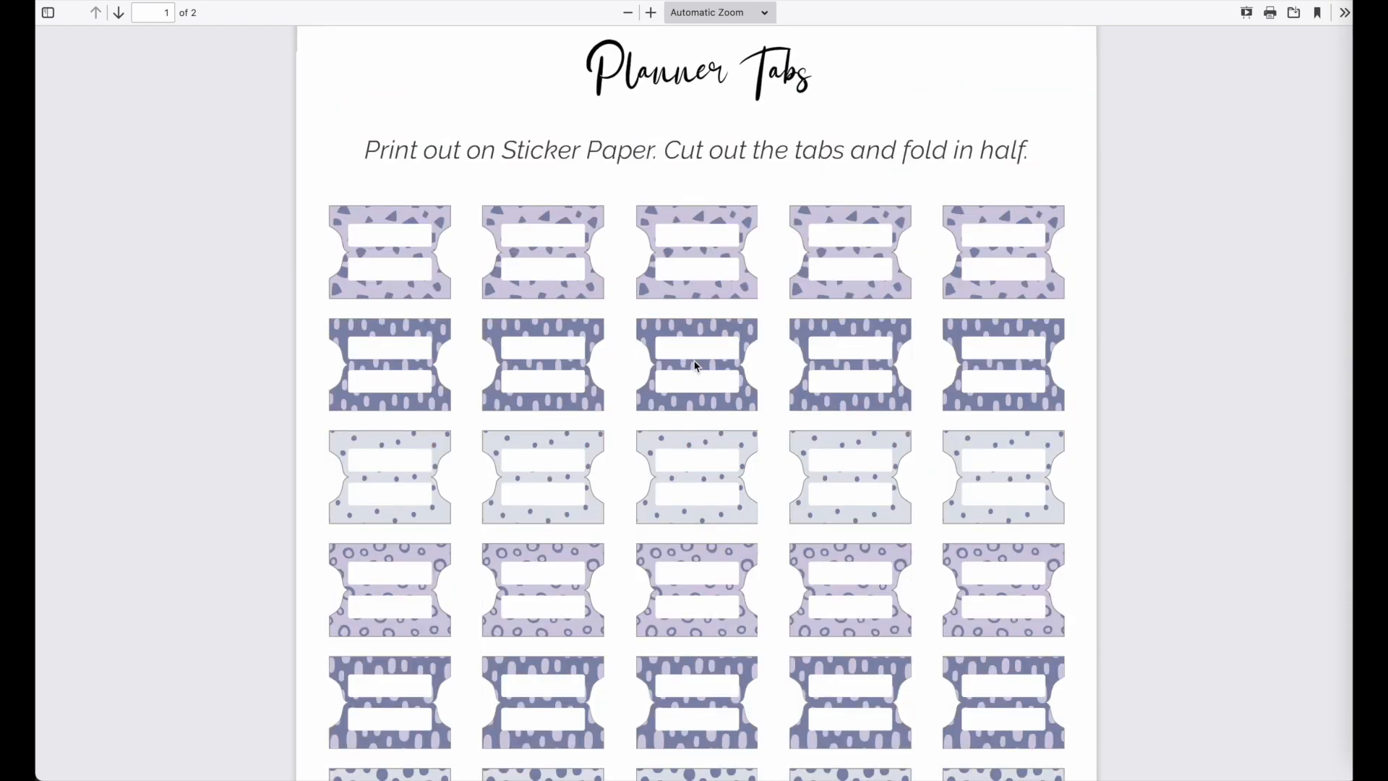
scroll(694, 365, down, 3)
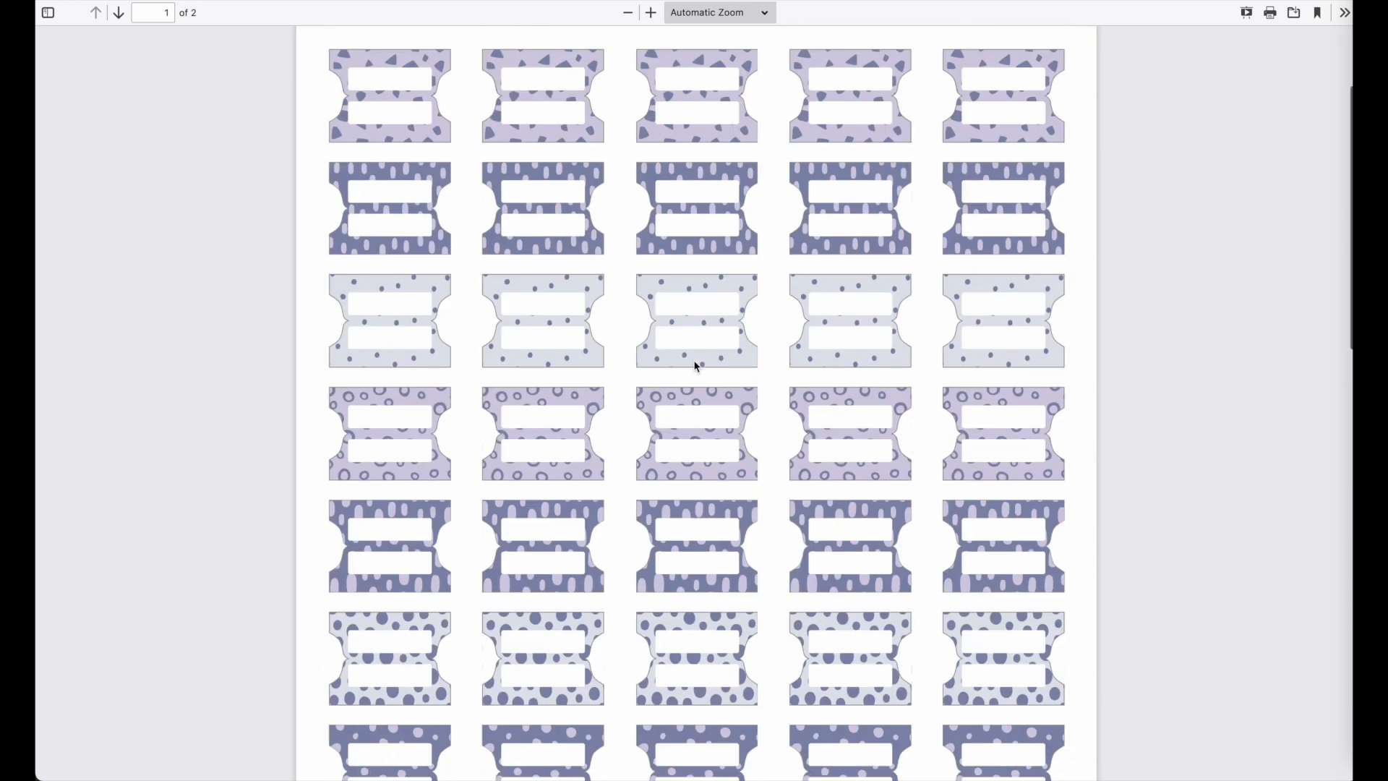
scroll(694, 365, up, 3)
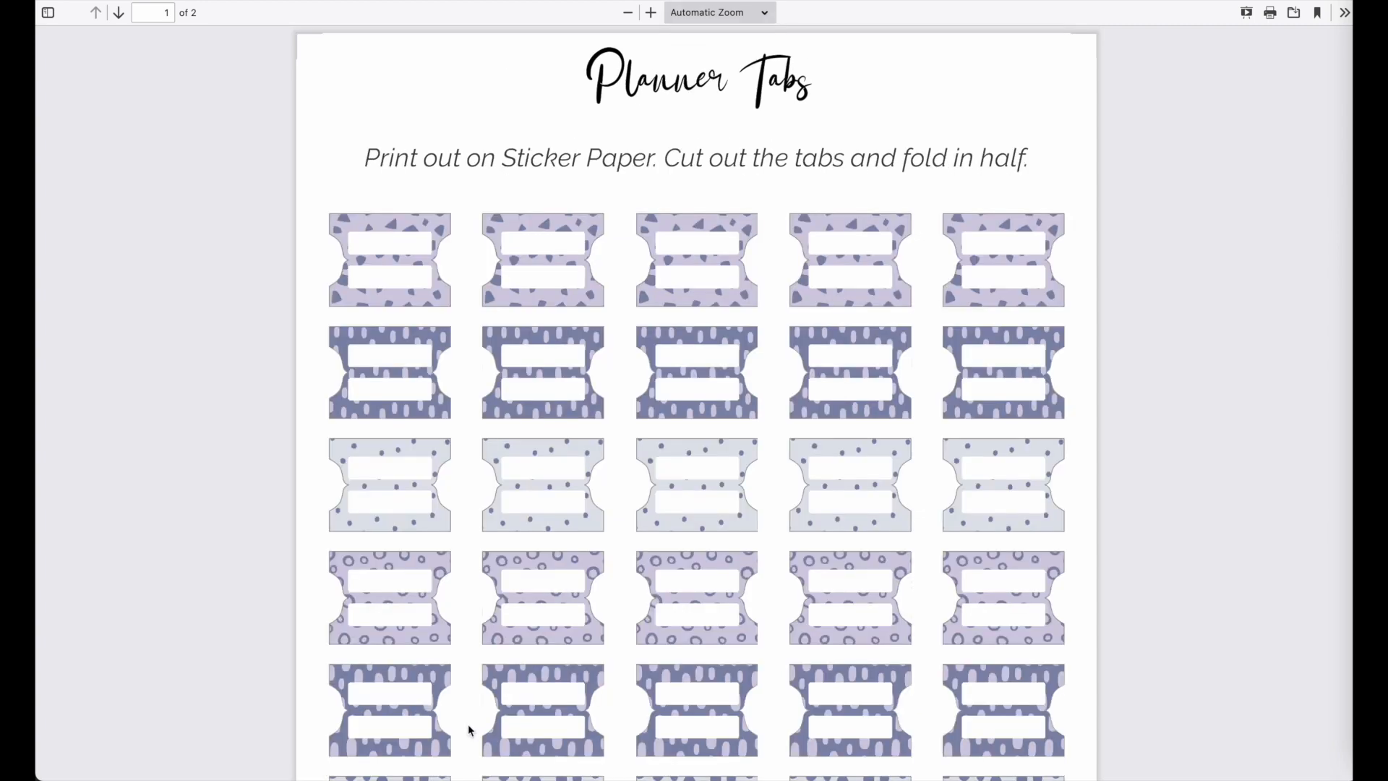
scroll(591, 626, down, 1)
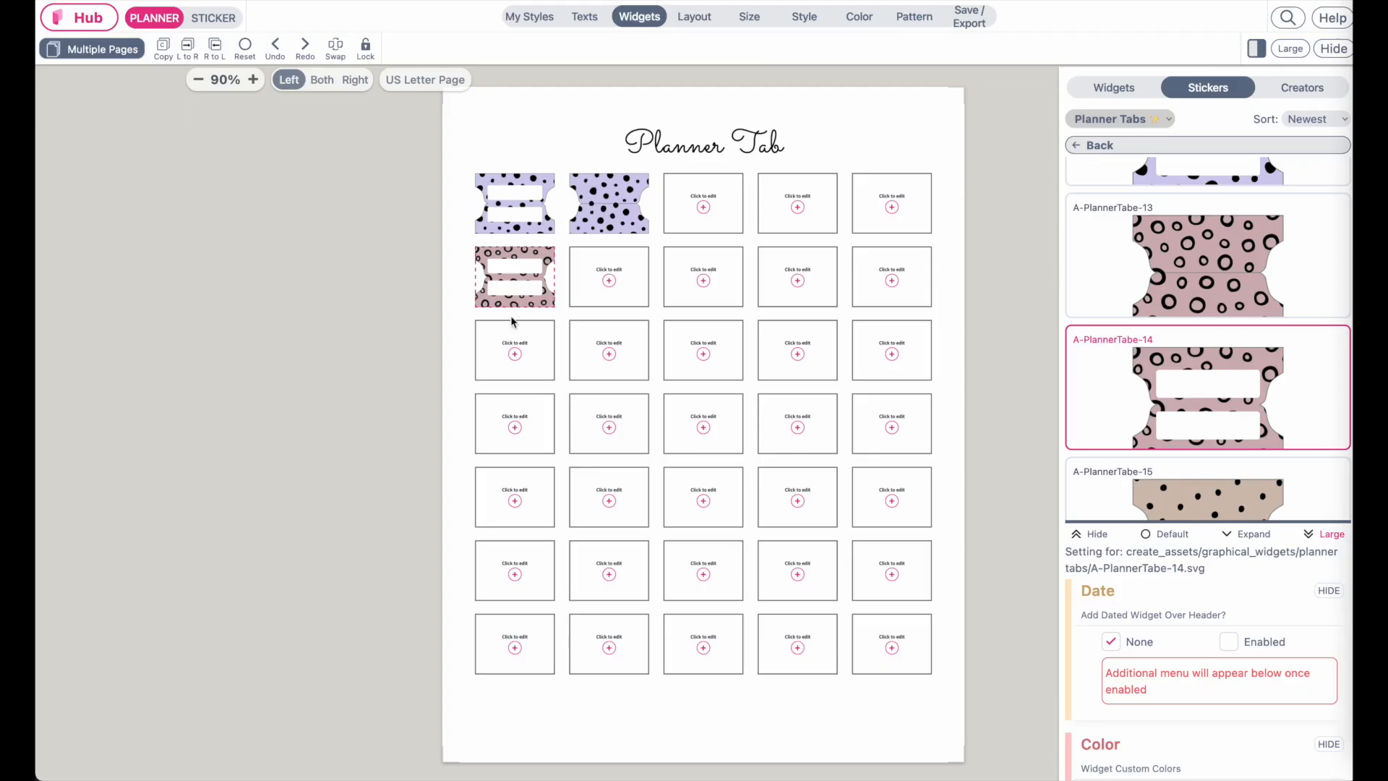
Fill the second widget of the second row with the A-PlannerTabe-16 sticker
click(615, 270)
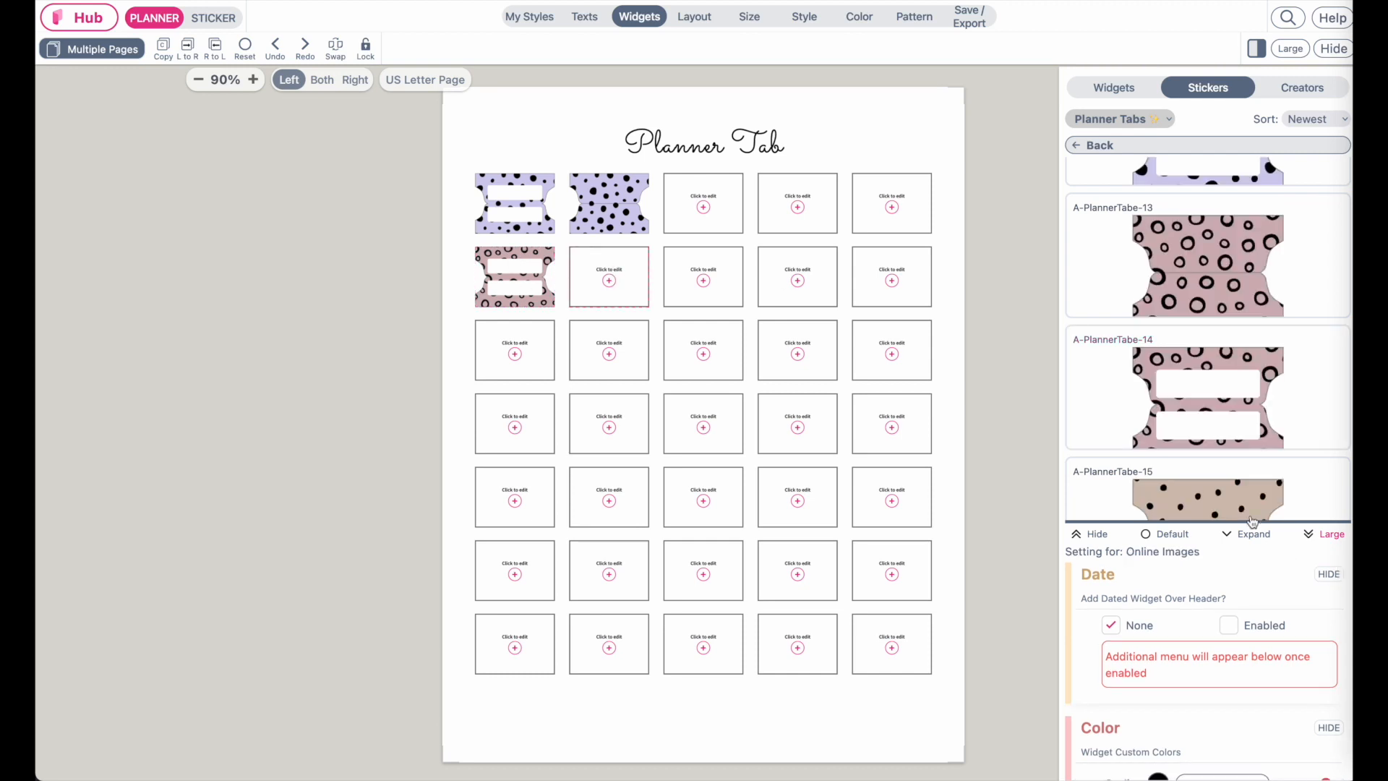
scroll(1246, 492, down, 3)
click(1231, 407)
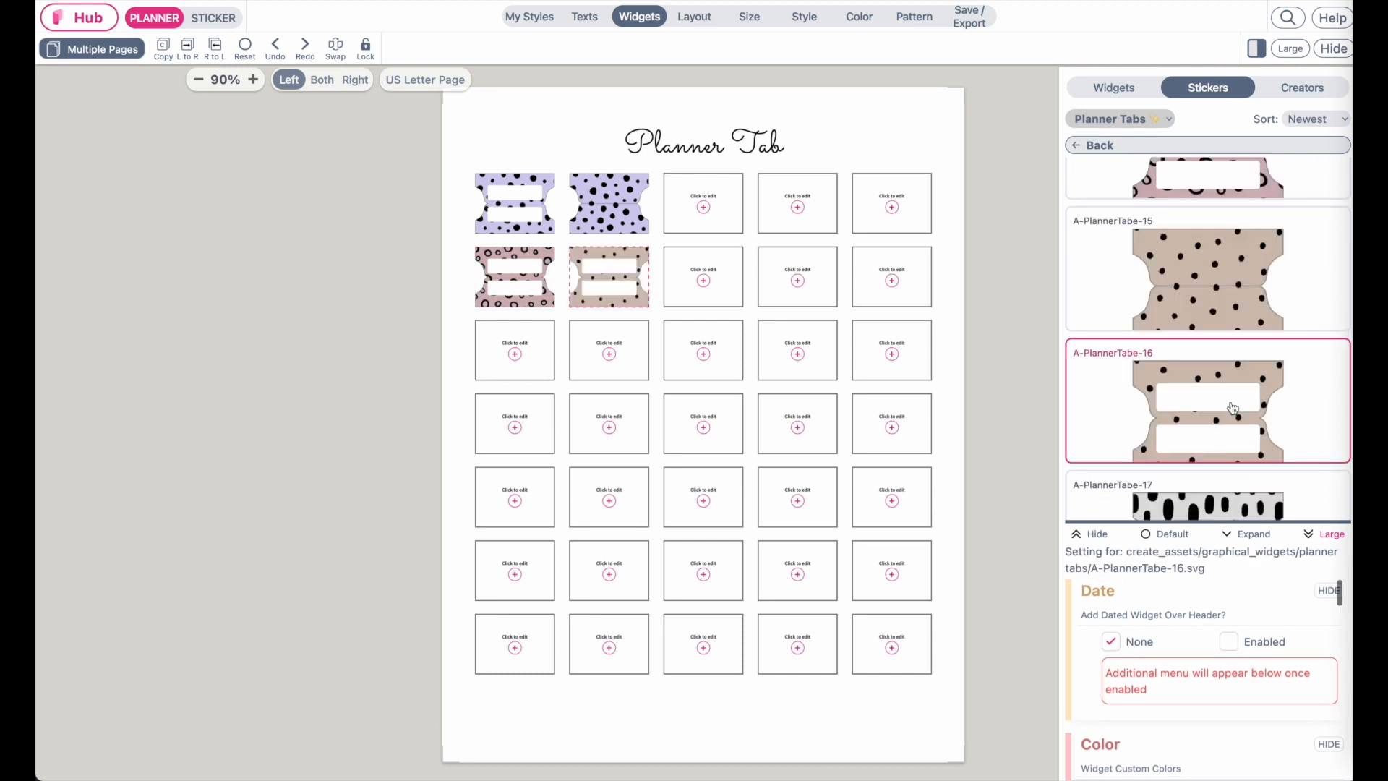
Select the top row's second tab sticker and open its artwork color settings
click(624, 203)
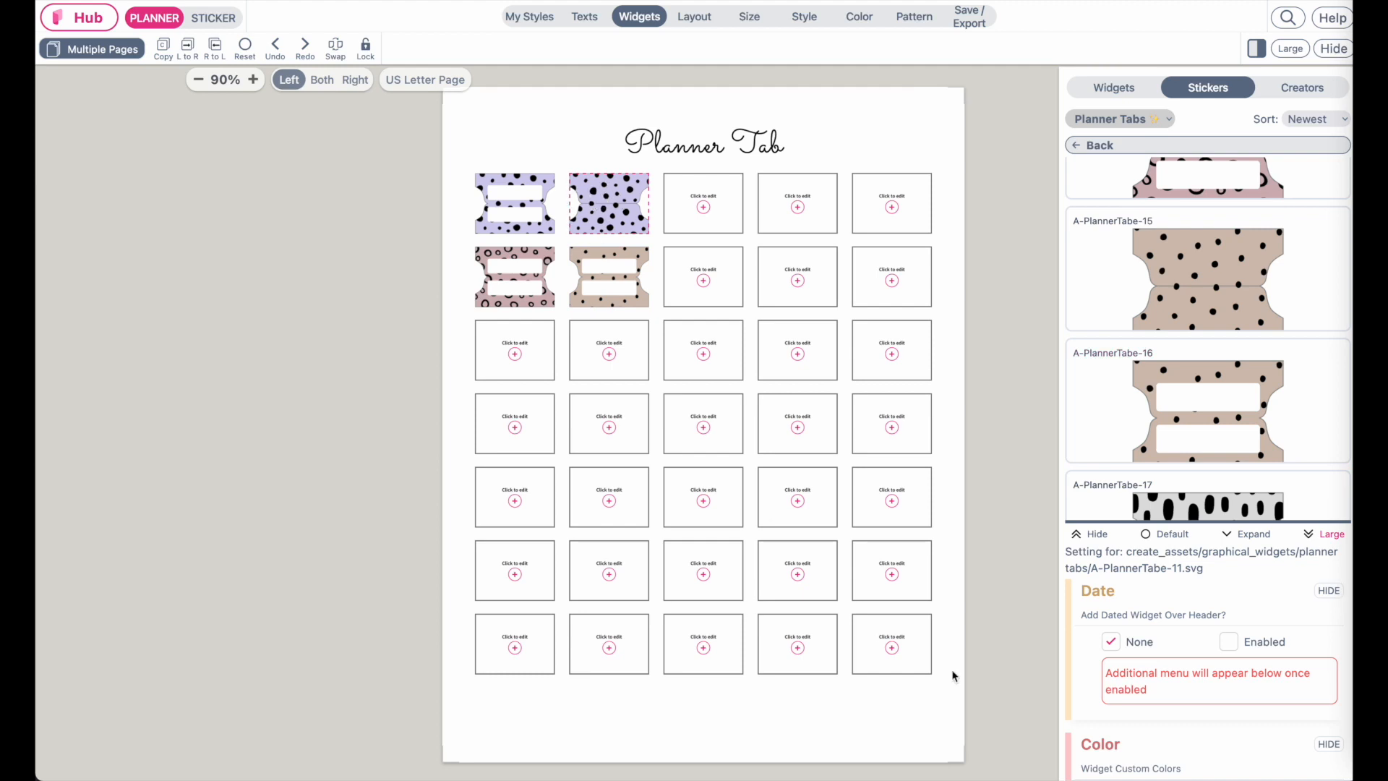
click(1171, 539)
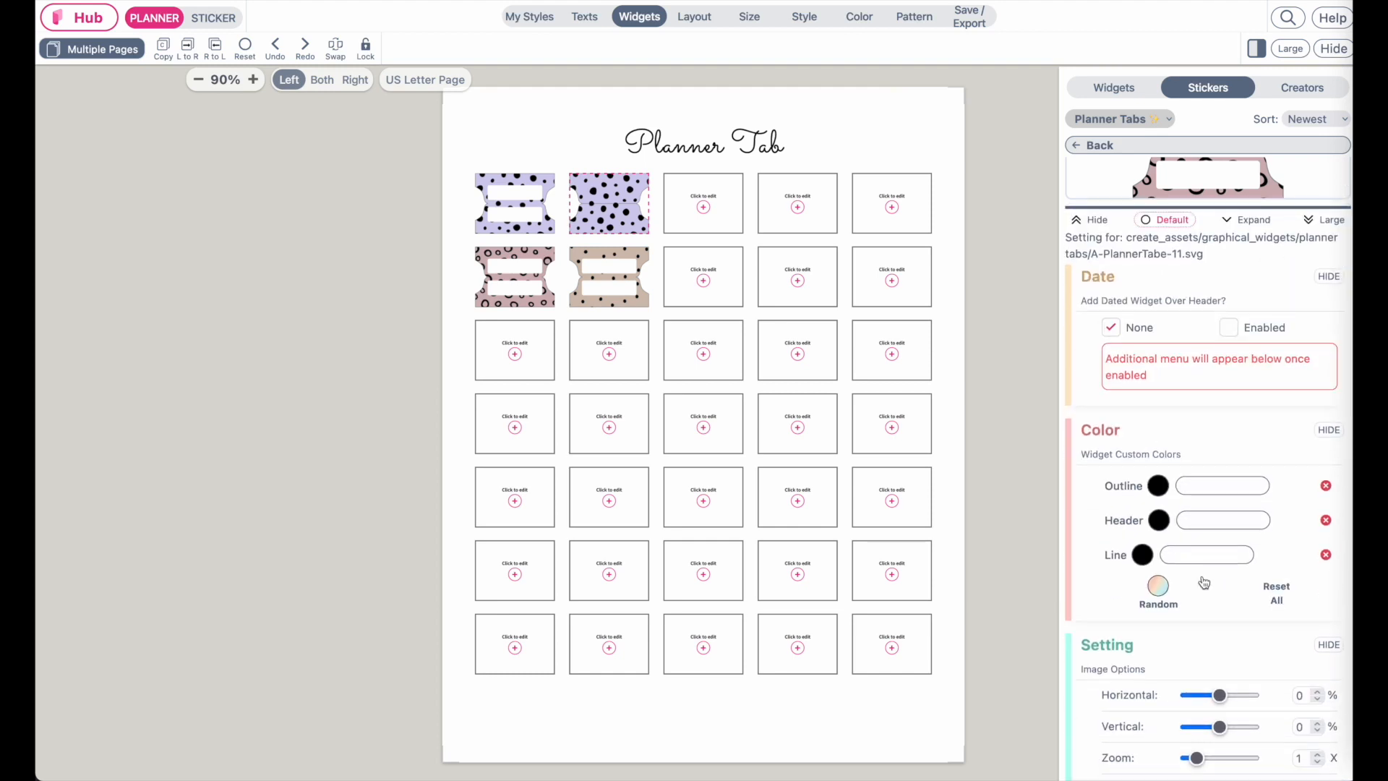
scroll(1204, 582, down, 10)
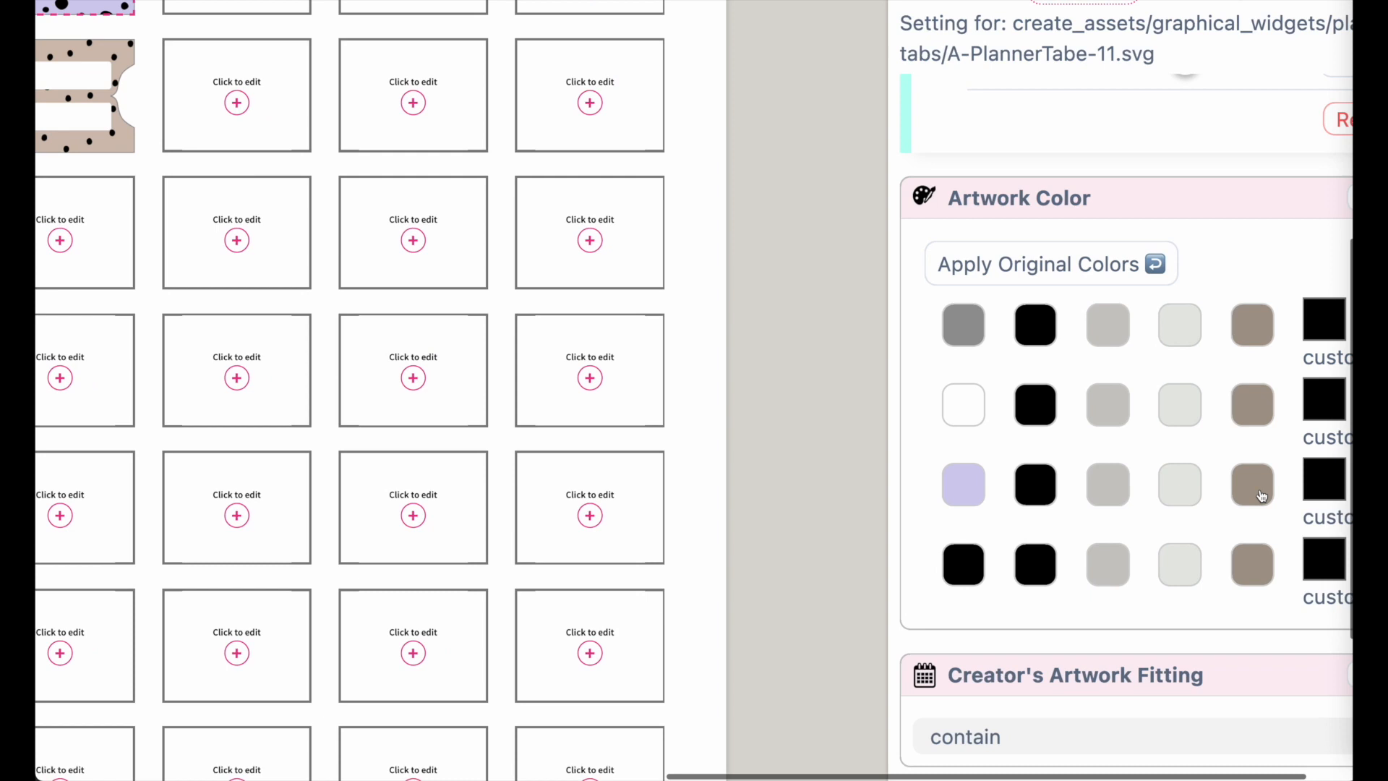
scroll(647, 422, up, 5)
scroll(647, 423, left, 8)
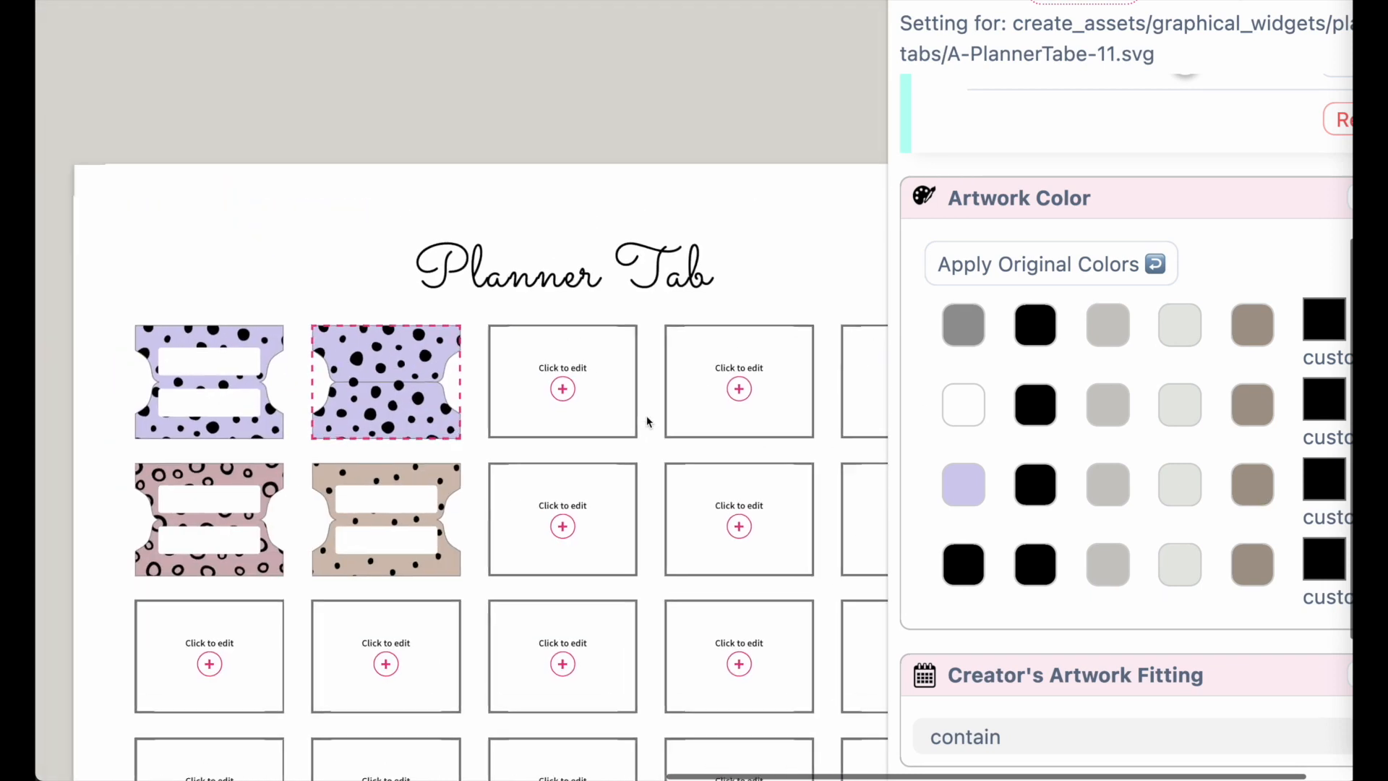
scroll(646, 422, down, 1)
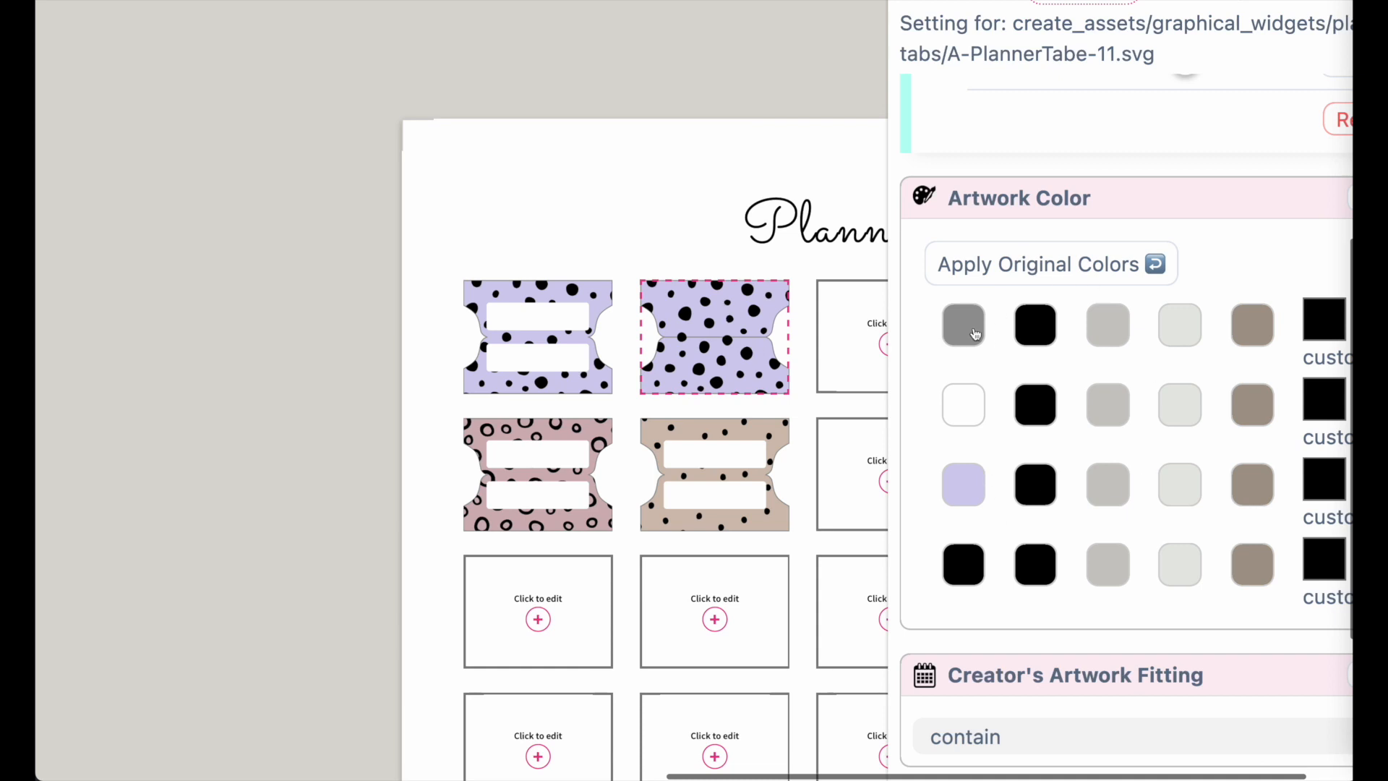
scroll(809, 347, up, 5)
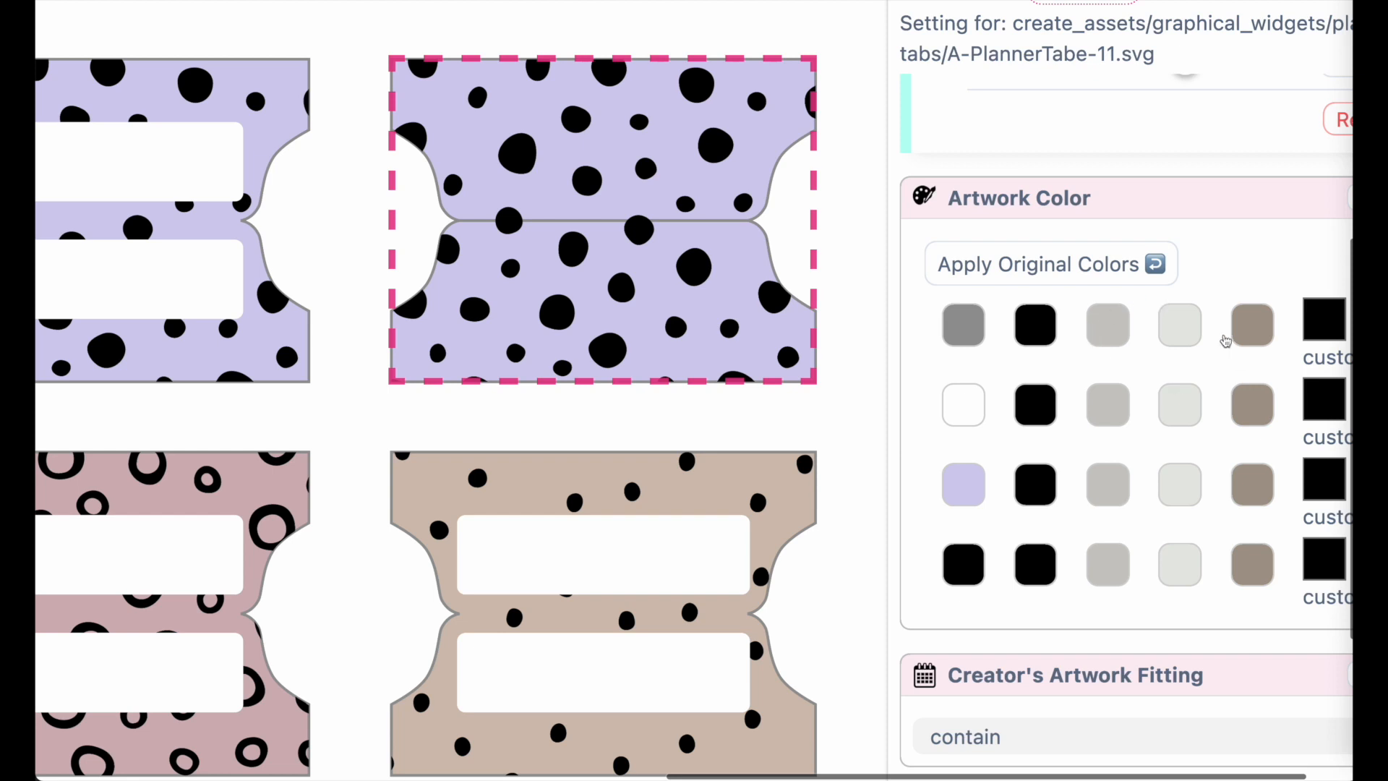
Try different outline colors on the tab, including a custom picker color, ending with the gray swatch
click(1255, 331)
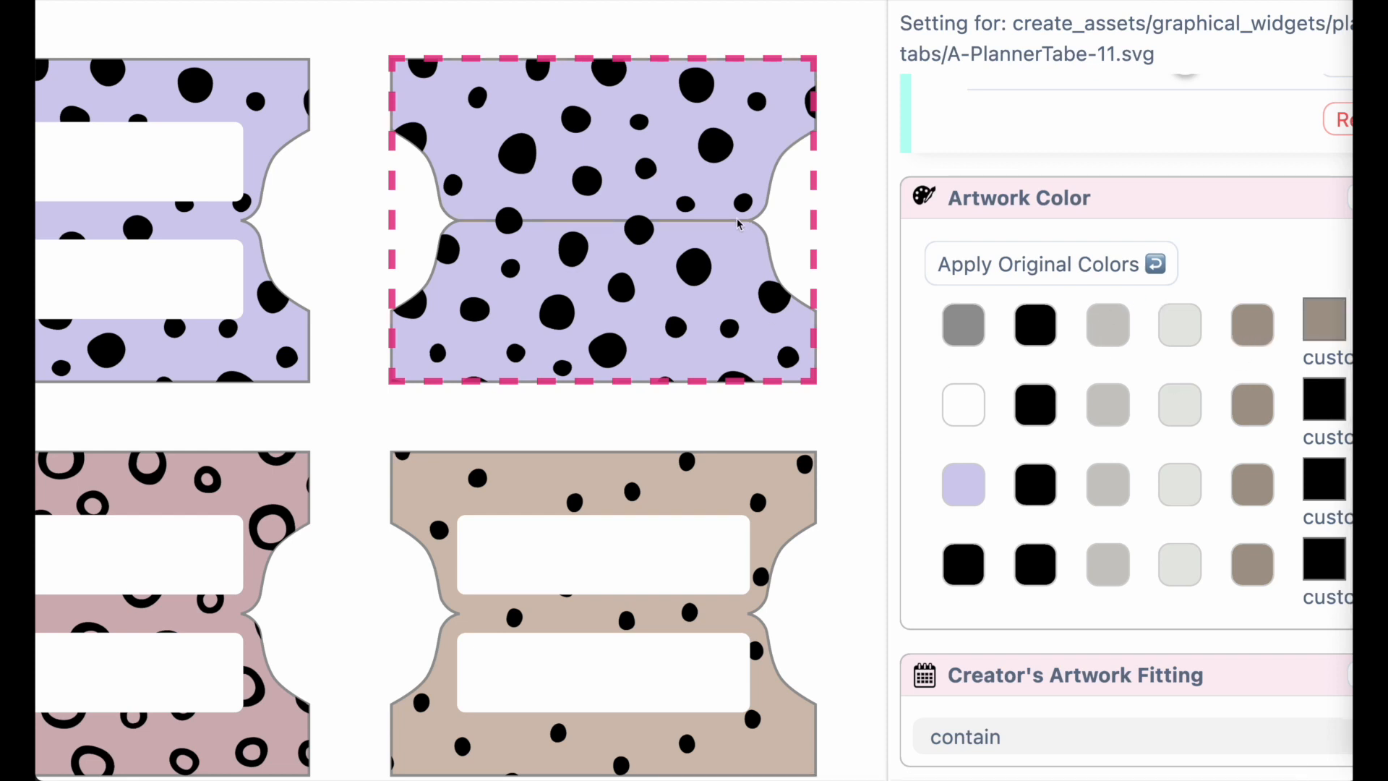
scroll(1280, 429, right, 1)
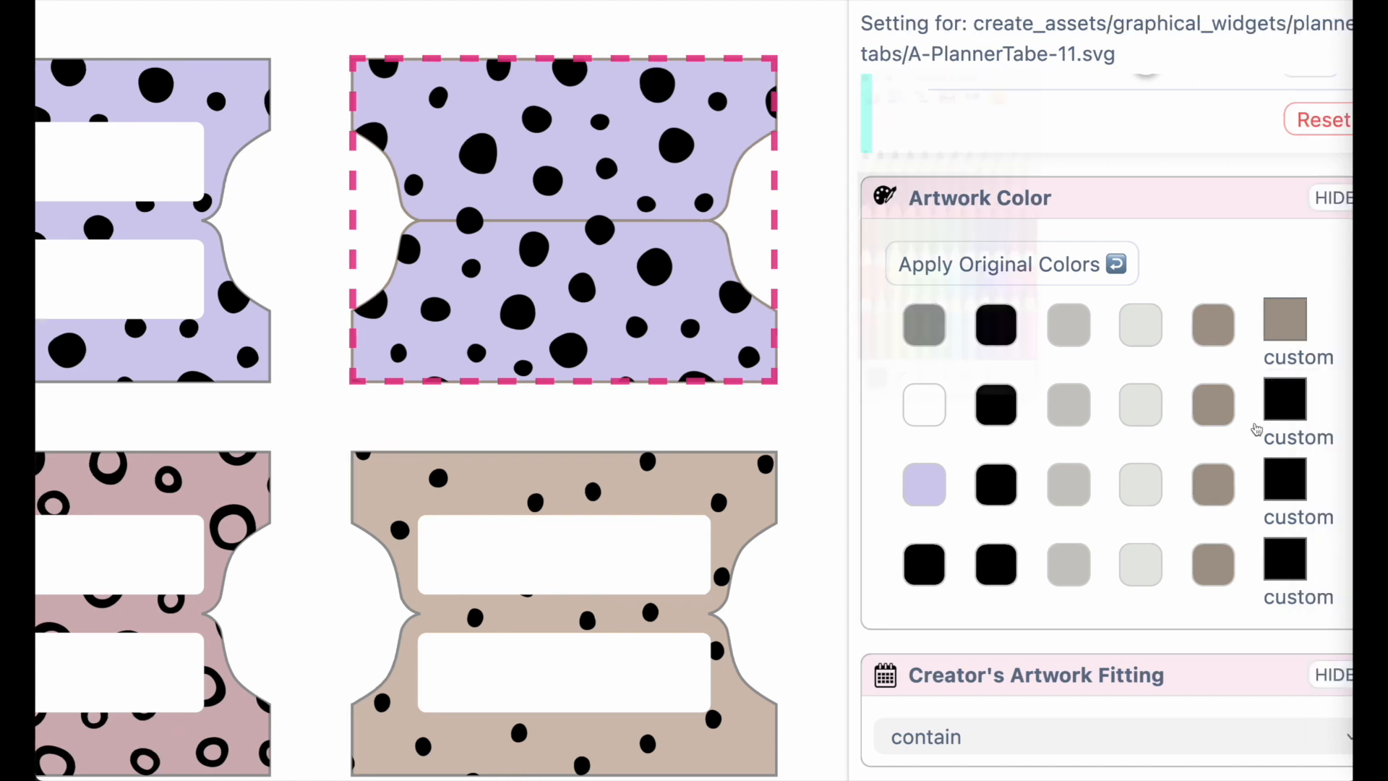
click(1284, 321)
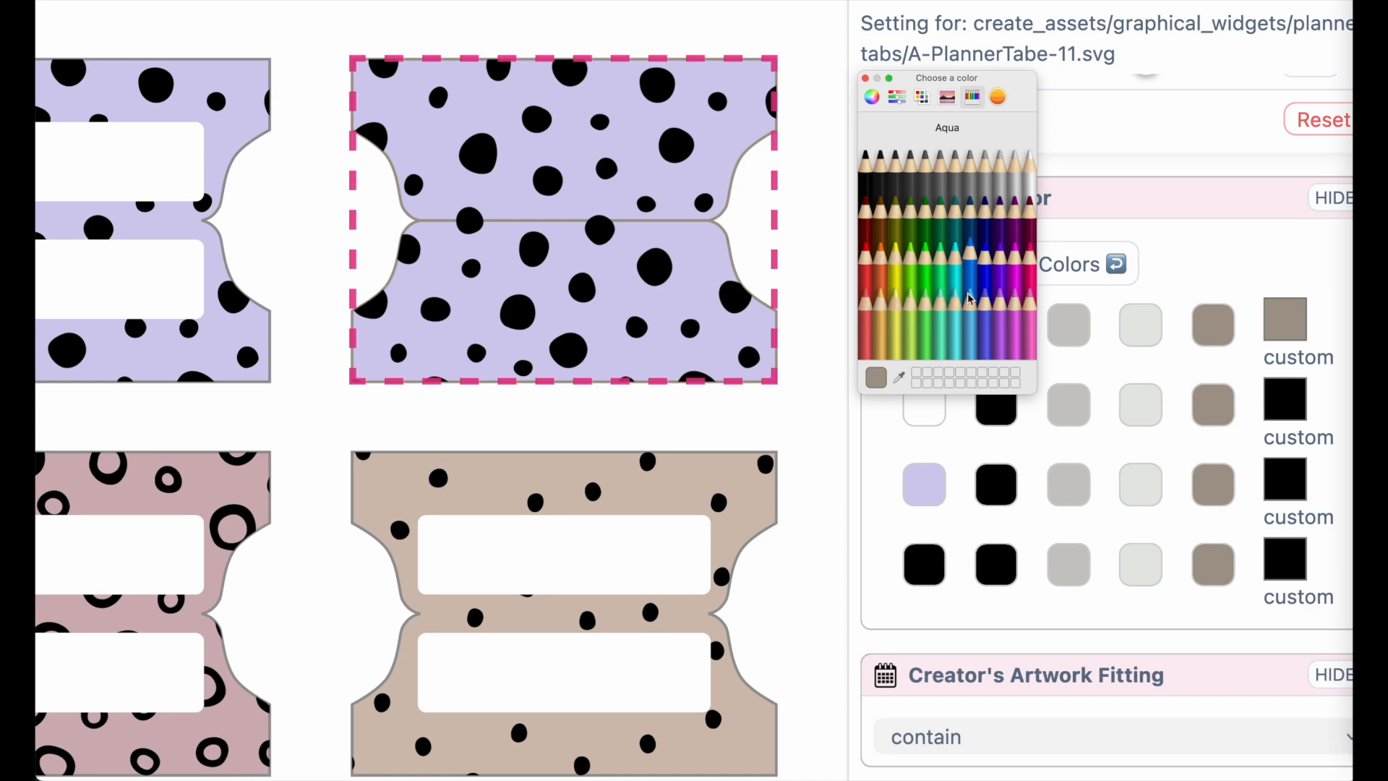
click(934, 296)
click(1001, 321)
click(938, 303)
click(909, 304)
click(909, 256)
click(965, 253)
click(865, 77)
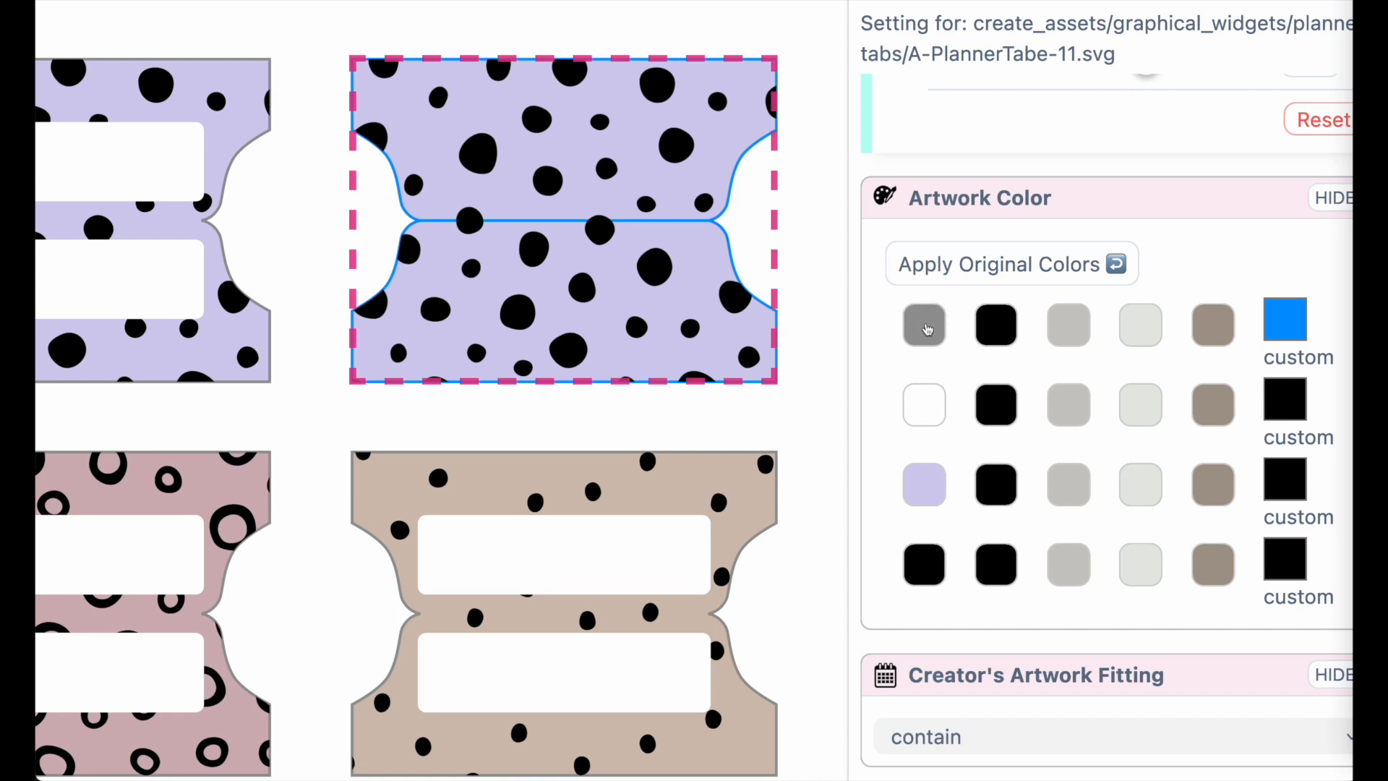
click(928, 327)
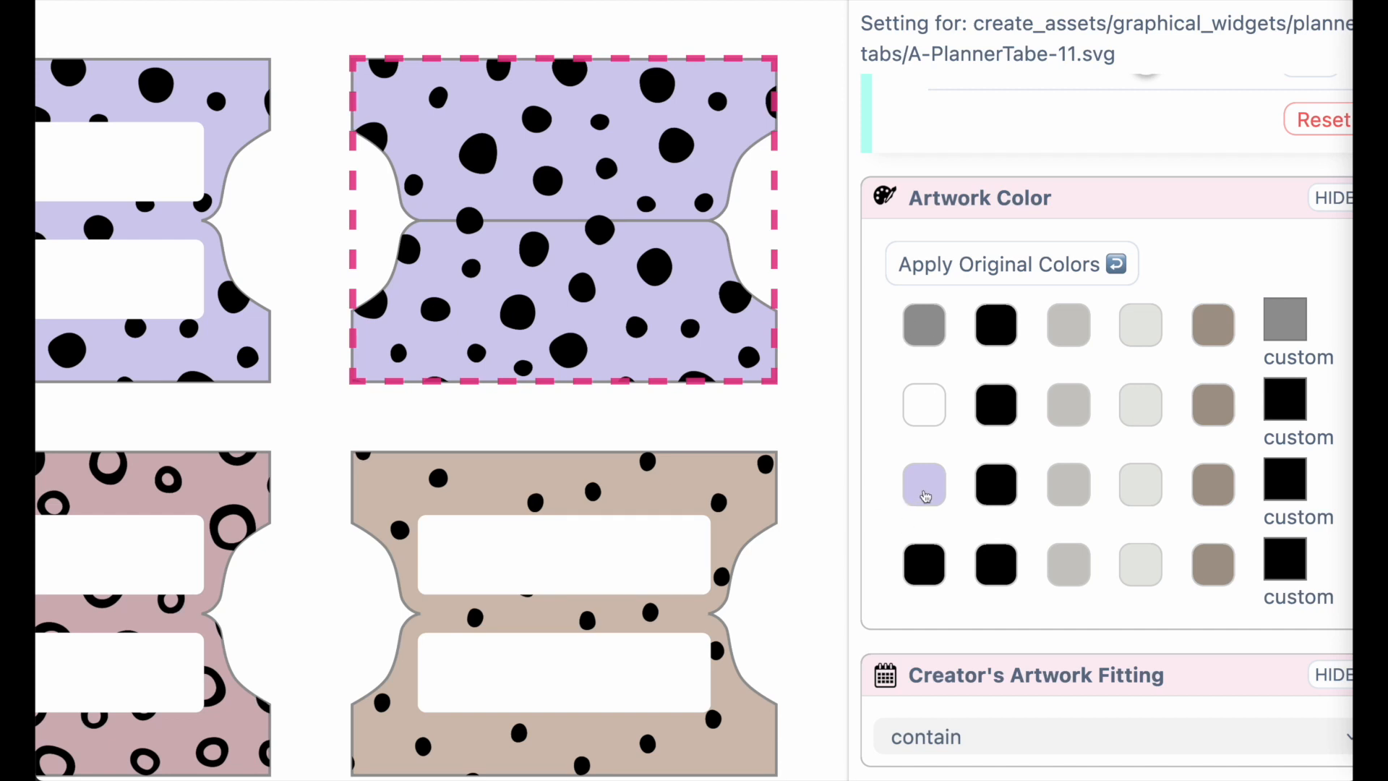
Try several background colors on the selected tab, then set it to pink with the custom color picker
click(1000, 488)
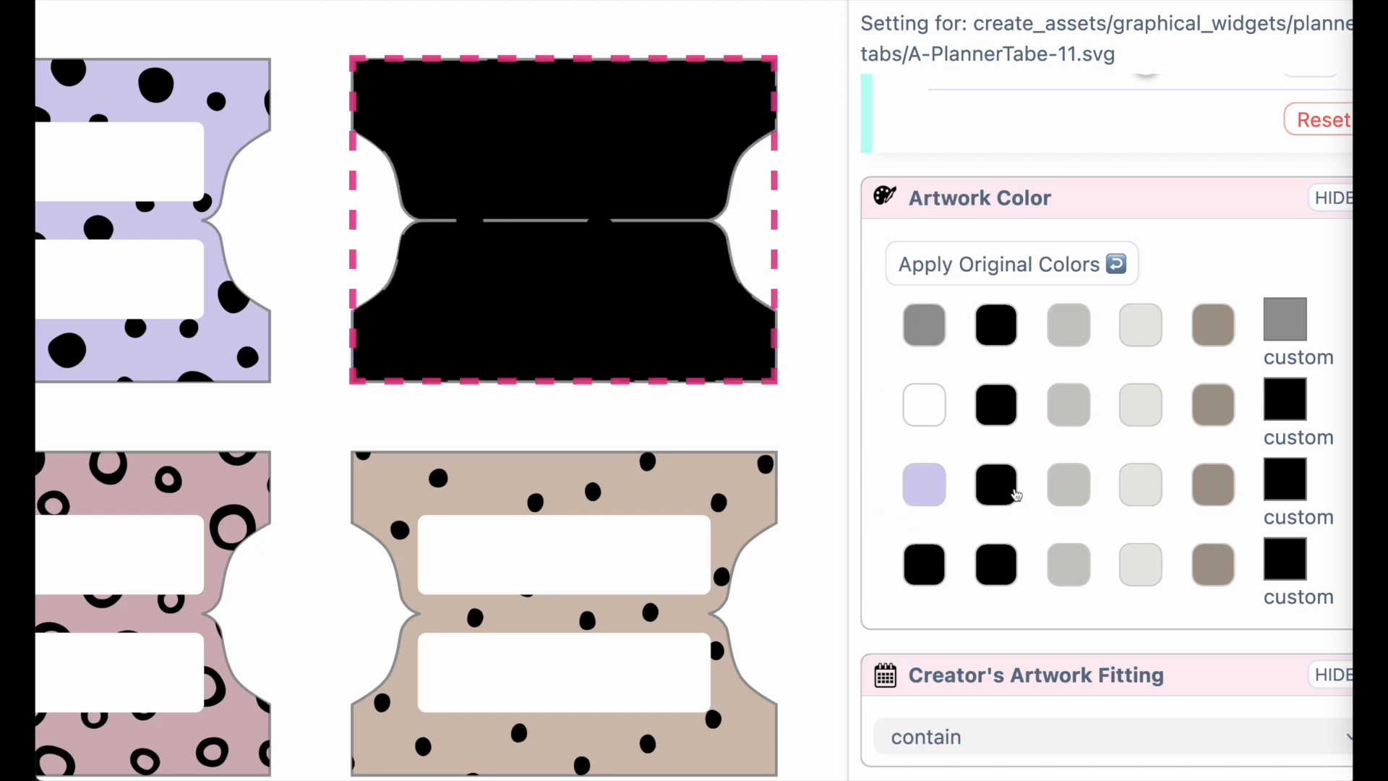
click(1066, 483)
click(1139, 494)
click(1216, 486)
click(1284, 480)
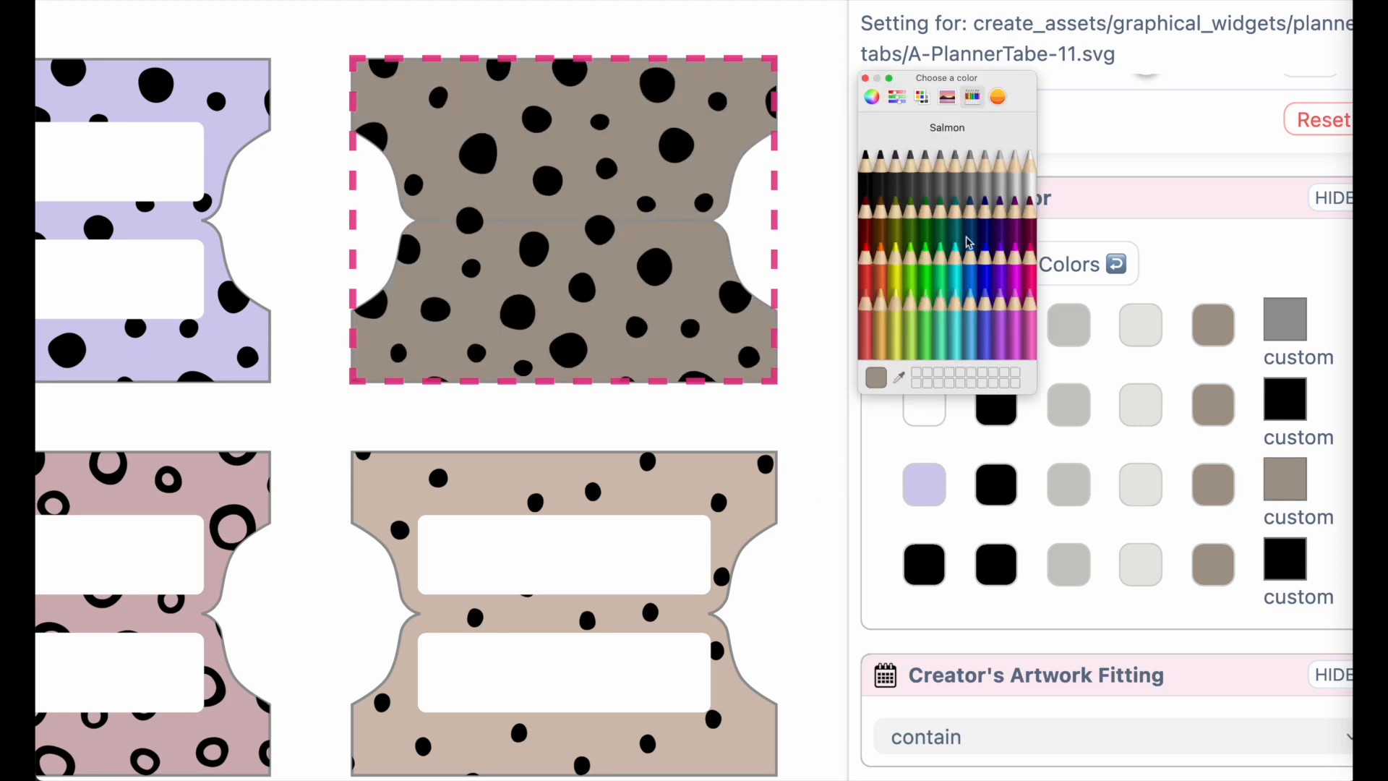
click(941, 259)
click(998, 263)
click(1000, 310)
click(880, 298)
click(879, 258)
click(954, 262)
click(872, 97)
click(909, 227)
click(962, 217)
click(965, 230)
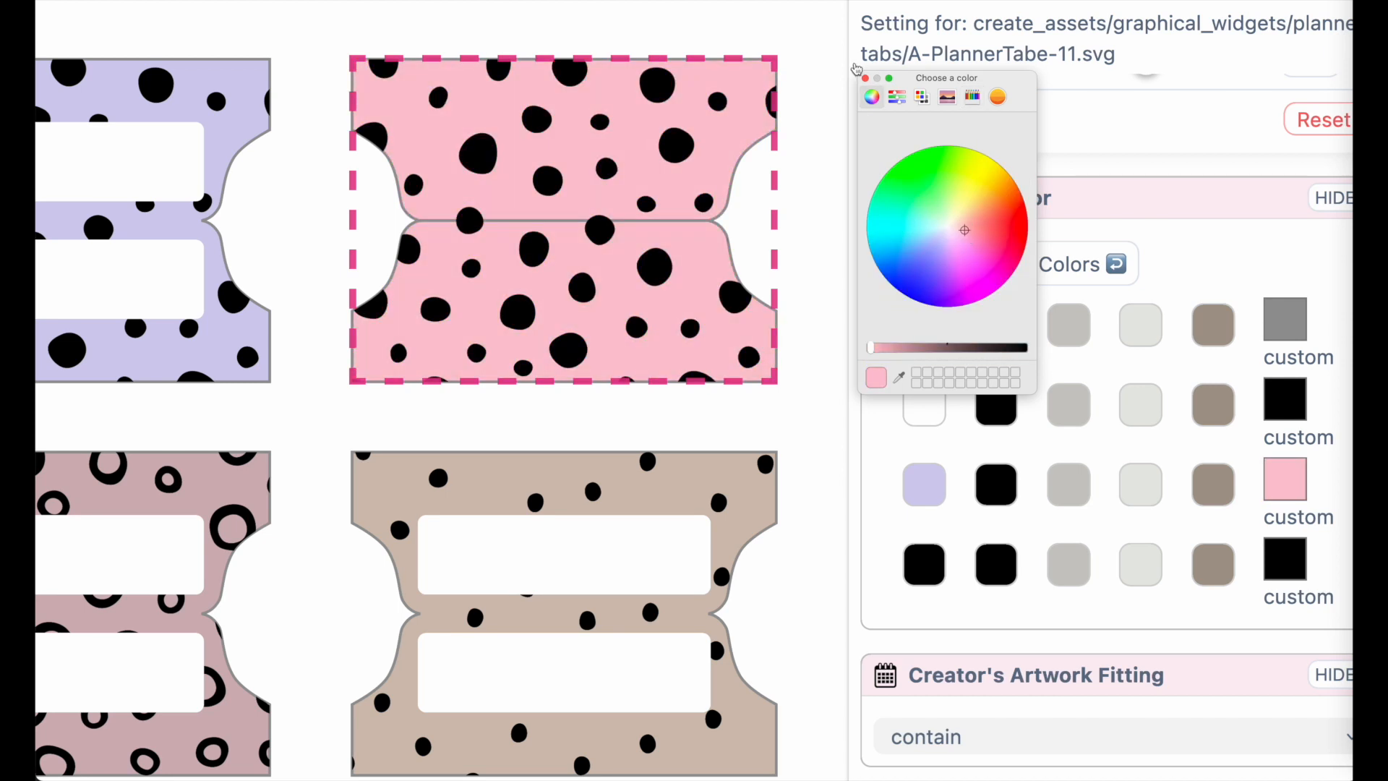
click(867, 79)
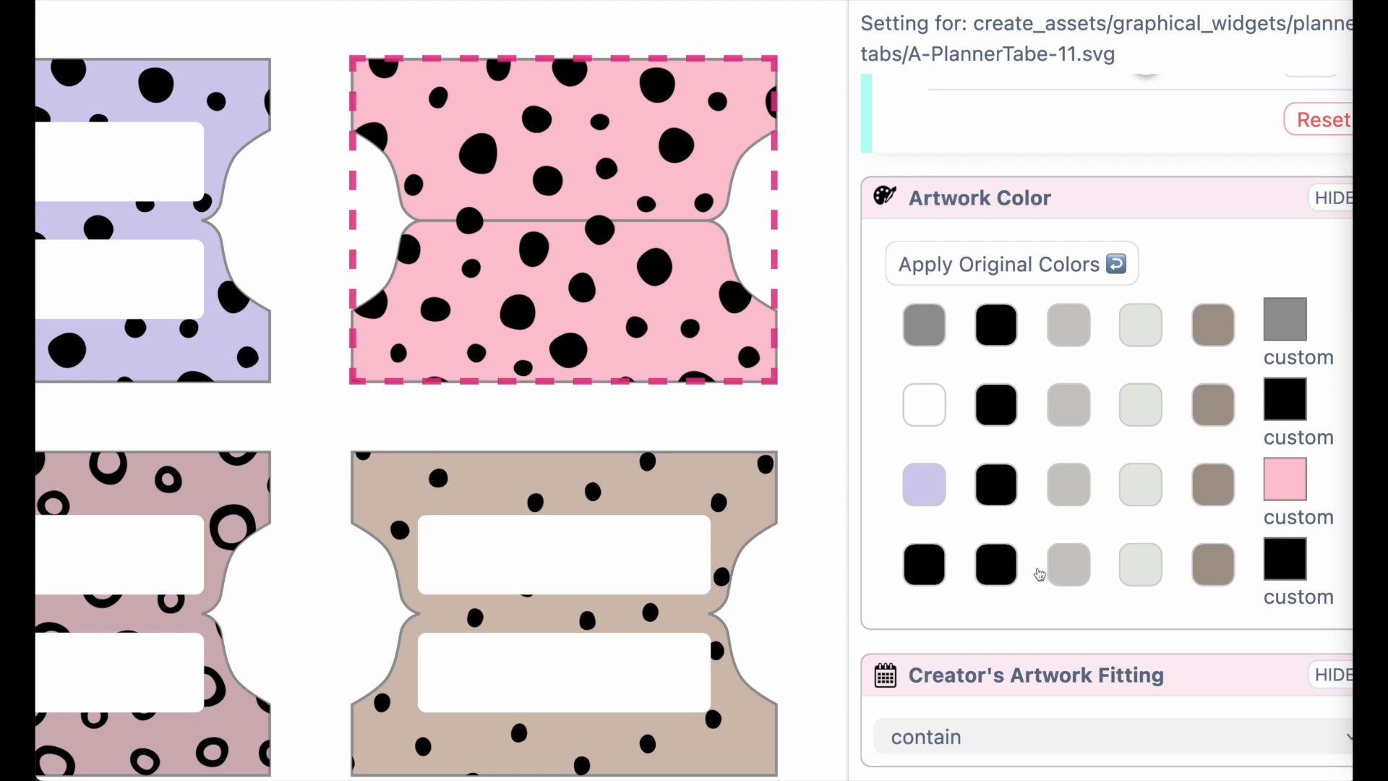
Recolor the tab's dots to a pale mint green using the custom color wheel
click(1070, 571)
click(1154, 565)
click(1201, 570)
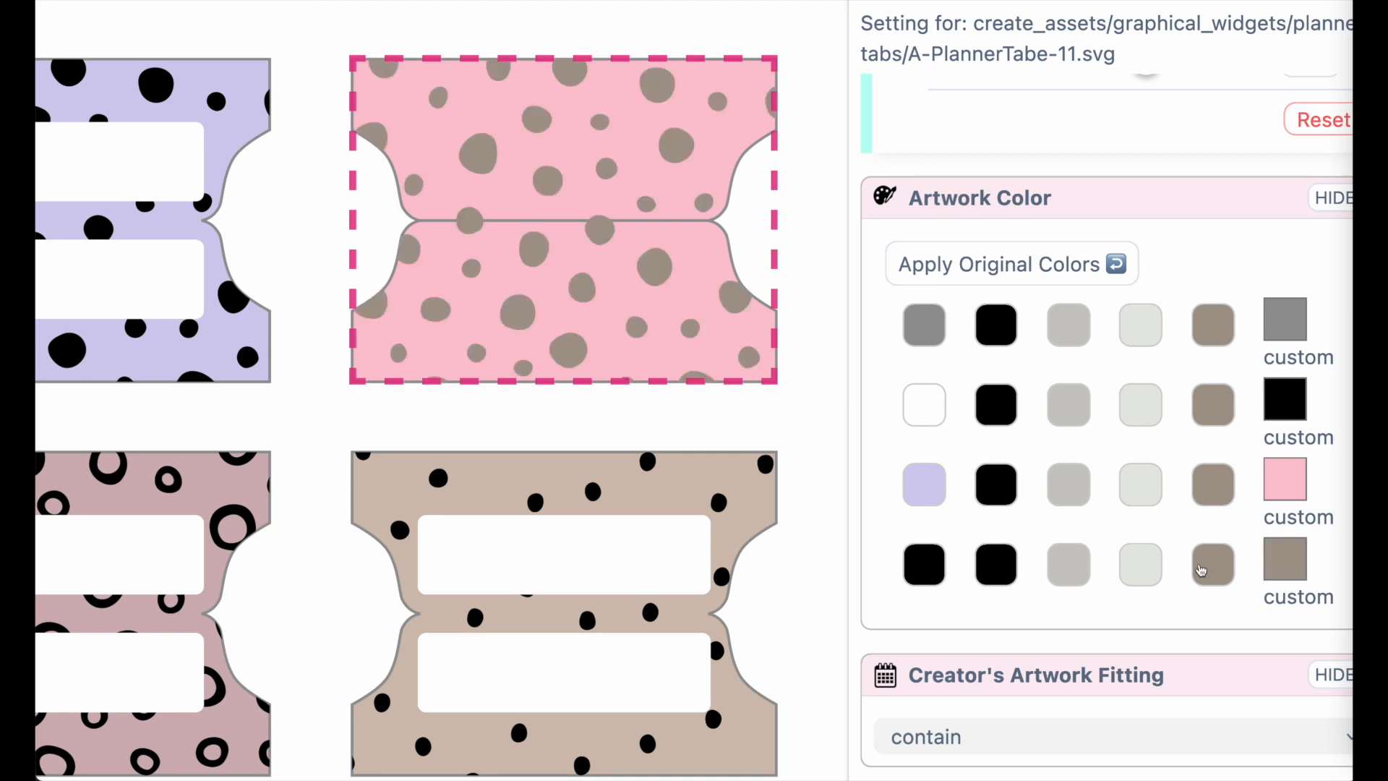
click(1284, 558)
drag(961, 242, 953, 298)
drag(925, 347, 885, 347)
drag(934, 236, 942, 225)
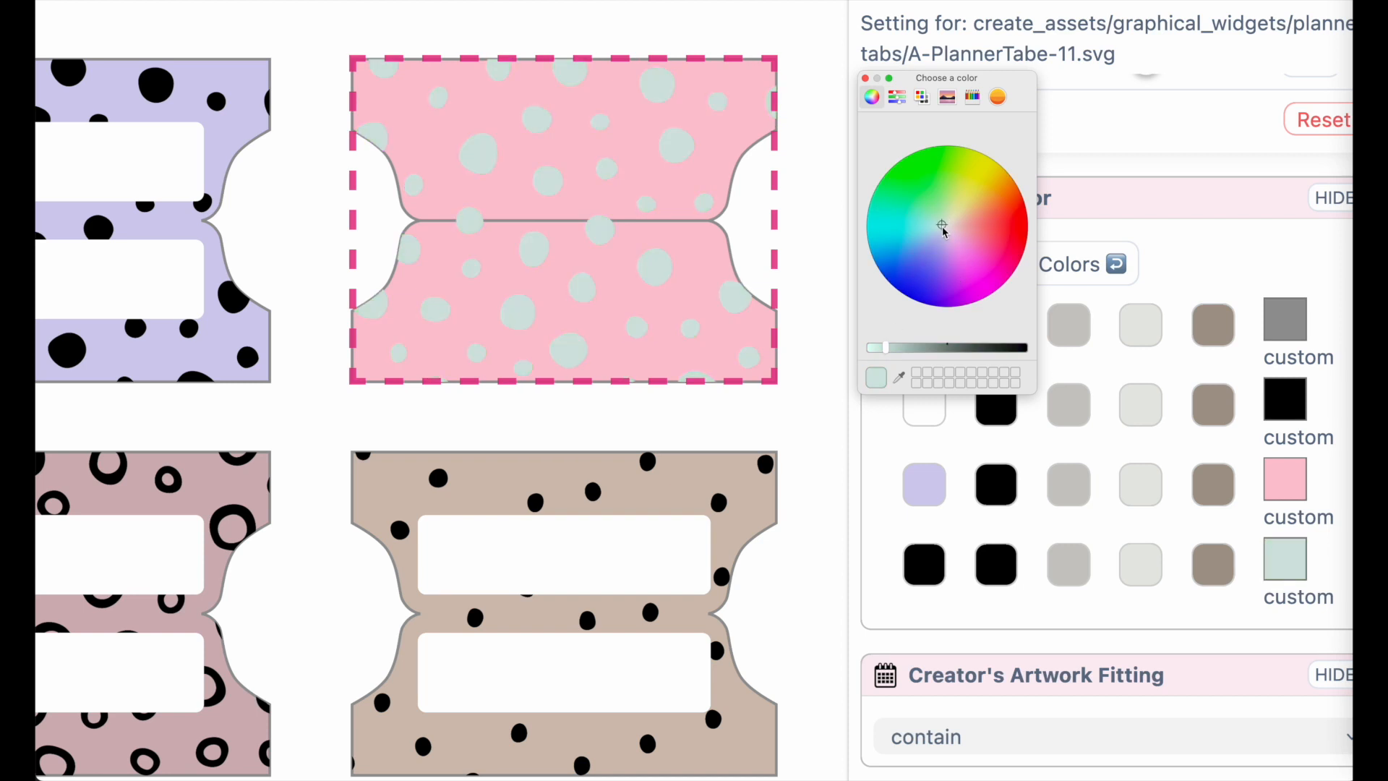
click(866, 78)
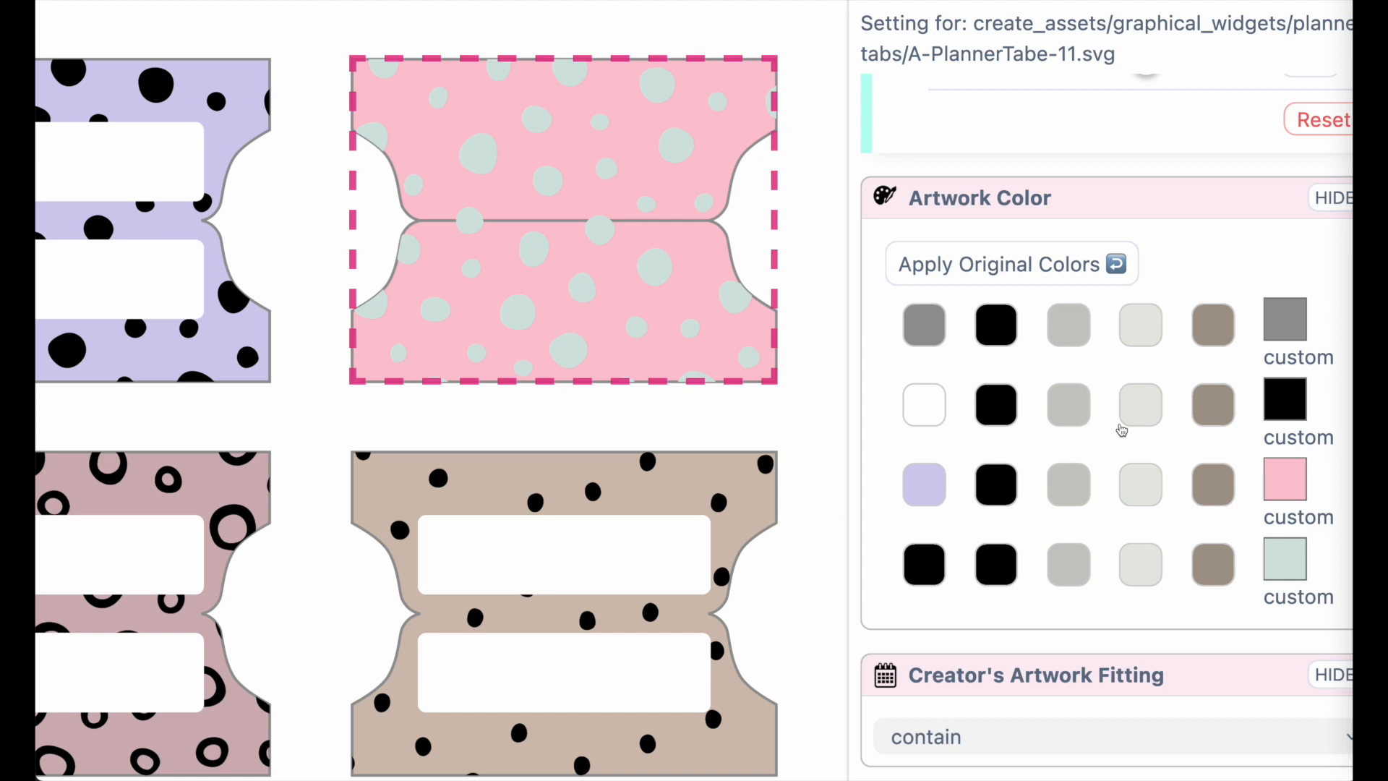
Select the second row's second tab and set its background to gray with the custom color picker
scroll(599, 346, down, 5)
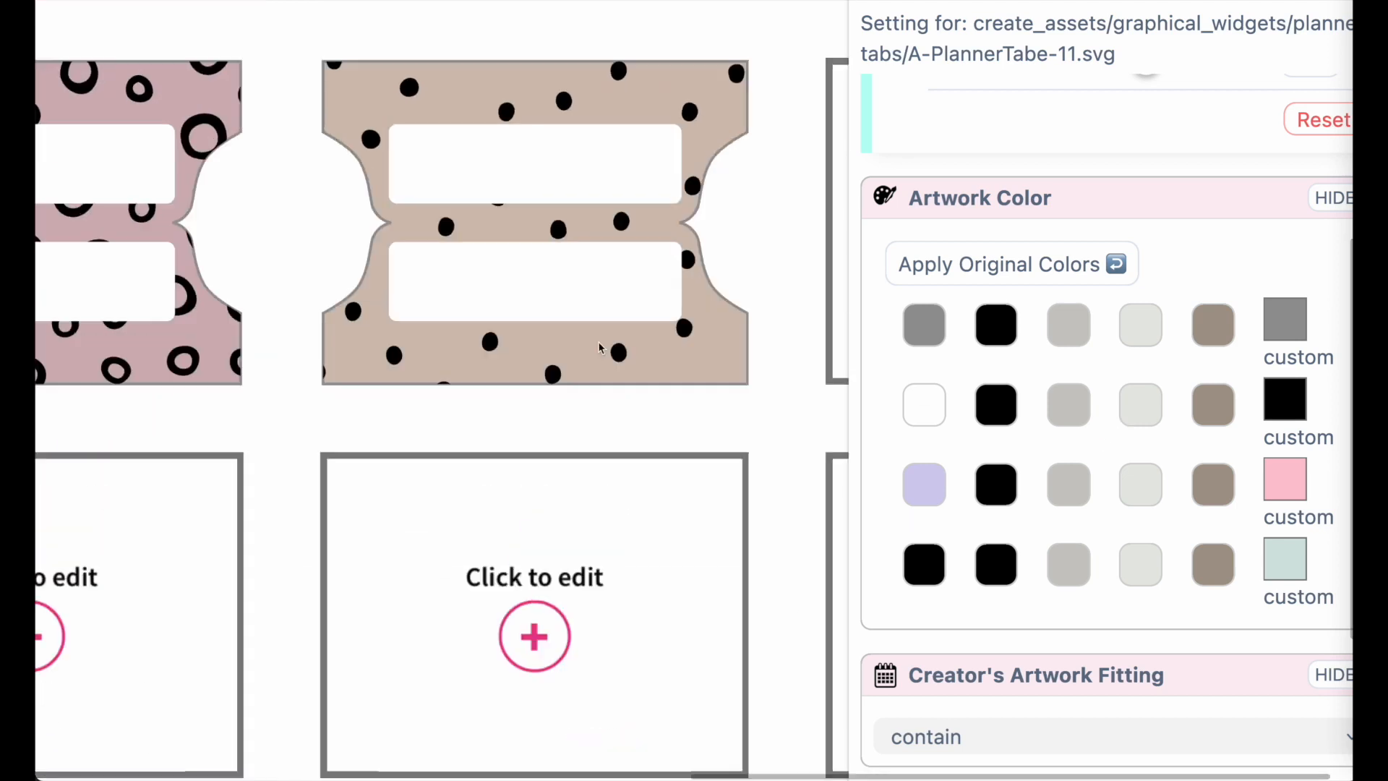
scroll(402, 485, down, 1)
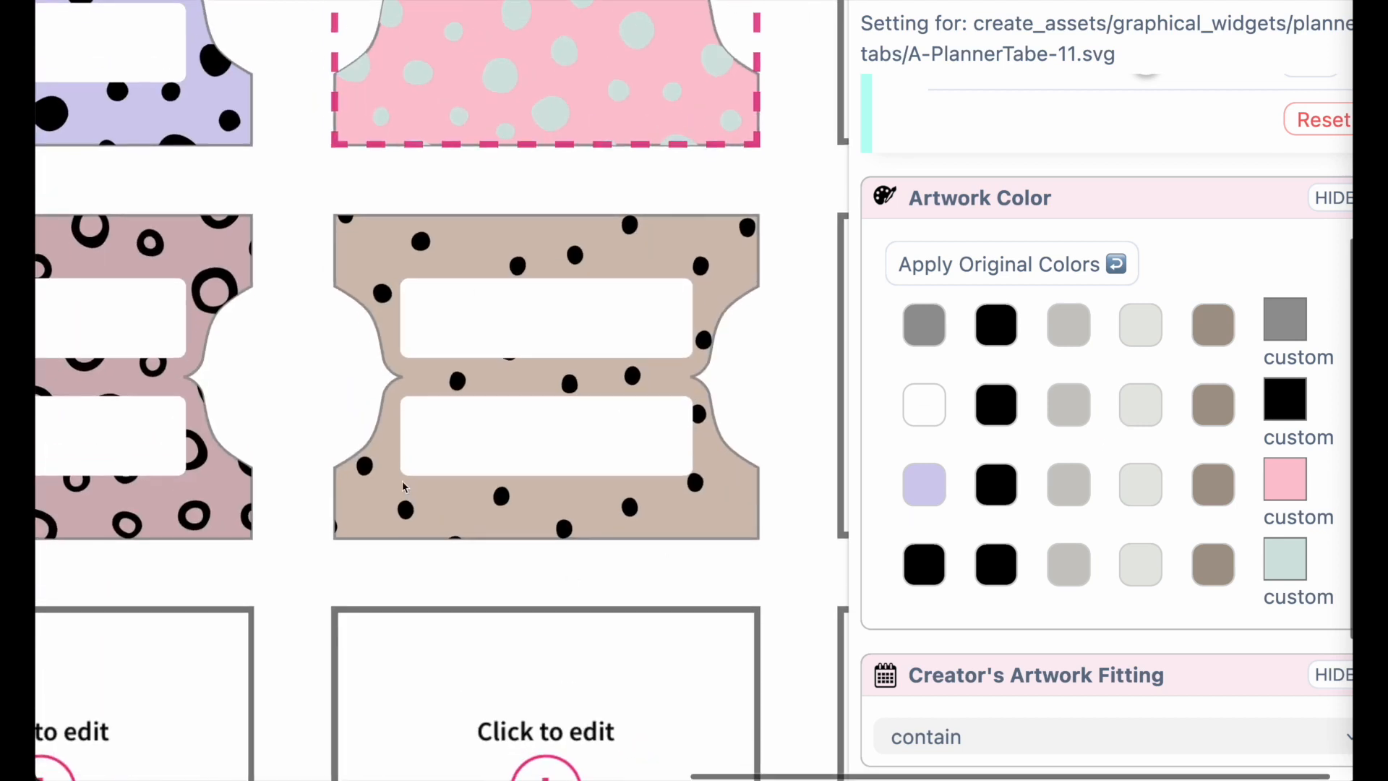
click(586, 379)
scroll(928, 564, up, 1)
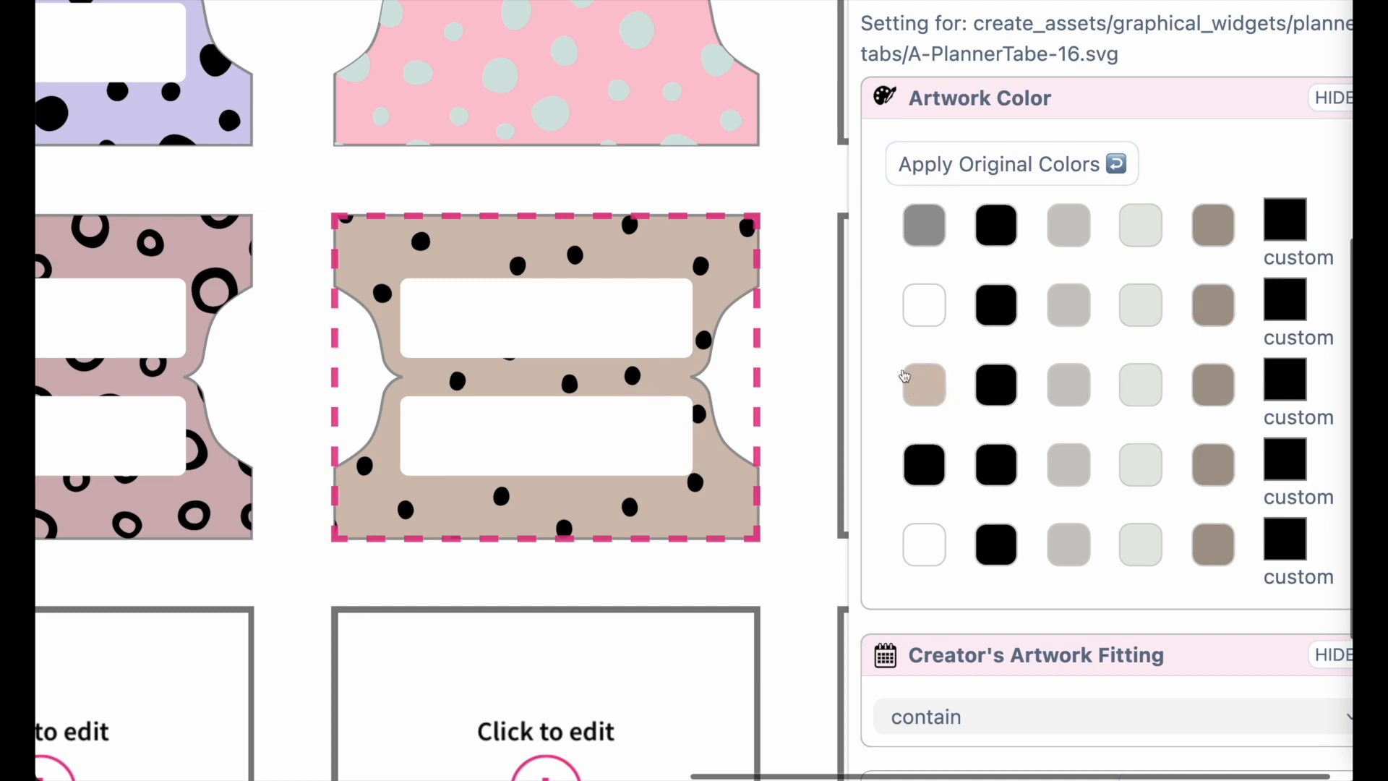
click(1270, 383)
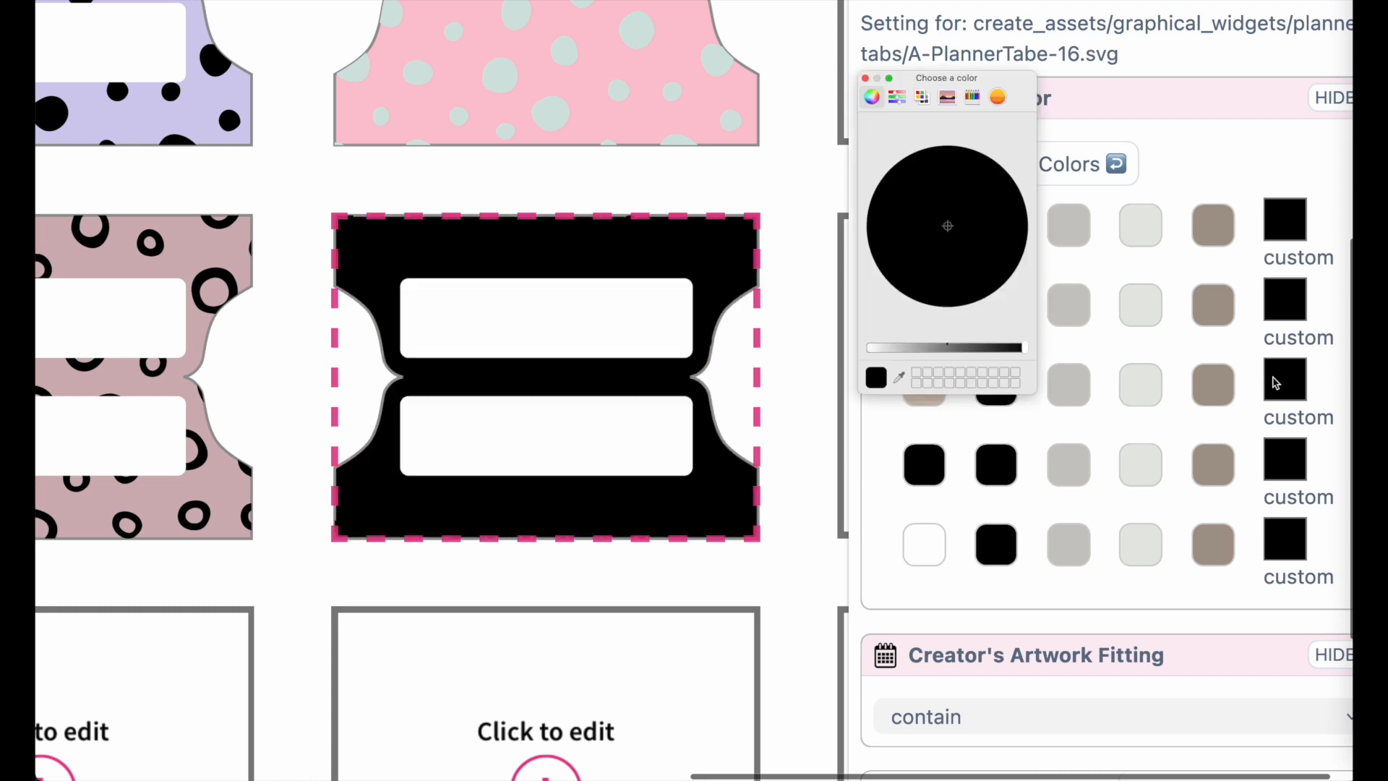
click(972, 96)
click(999, 185)
click(970, 185)
click(941, 186)
click(1002, 174)
click(955, 163)
click(865, 79)
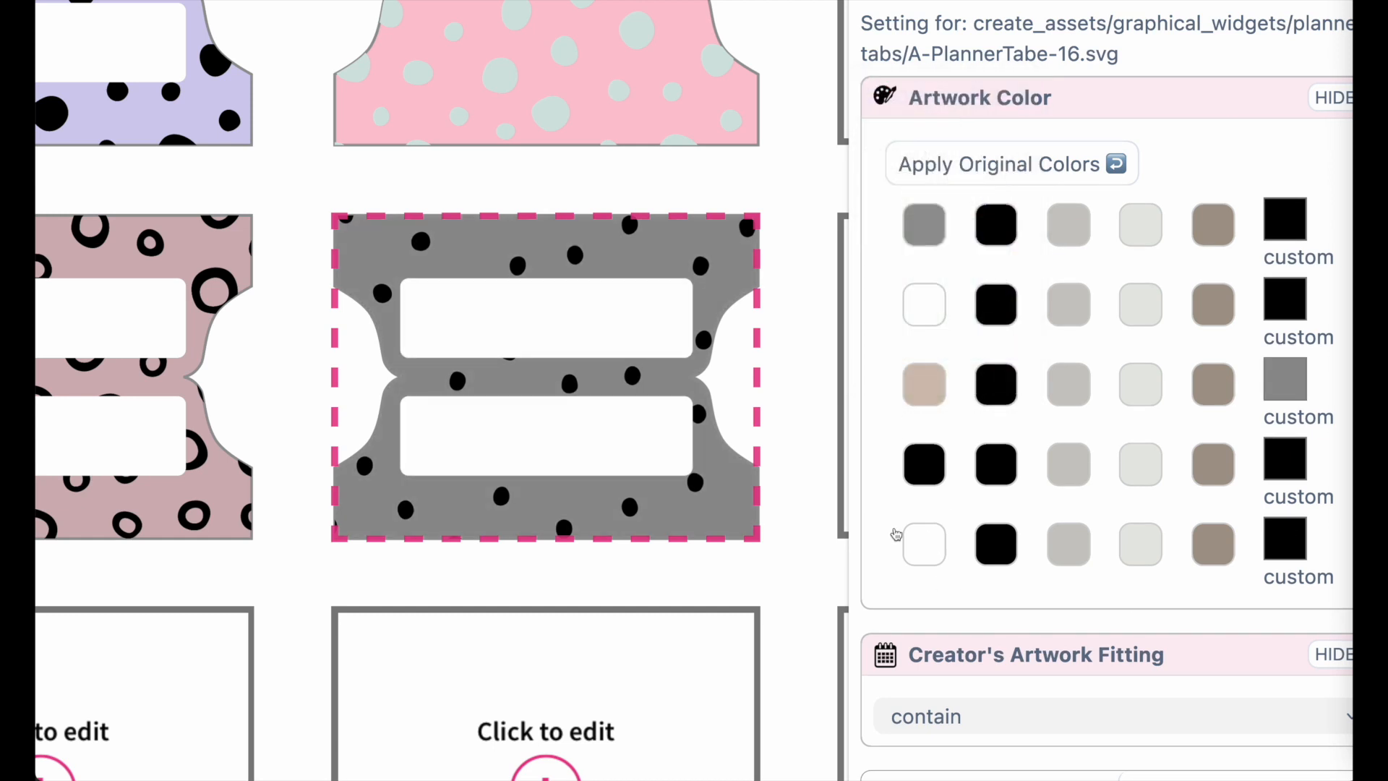
Try several colors on the tab's label boxes, returning them to white
click(1140, 545)
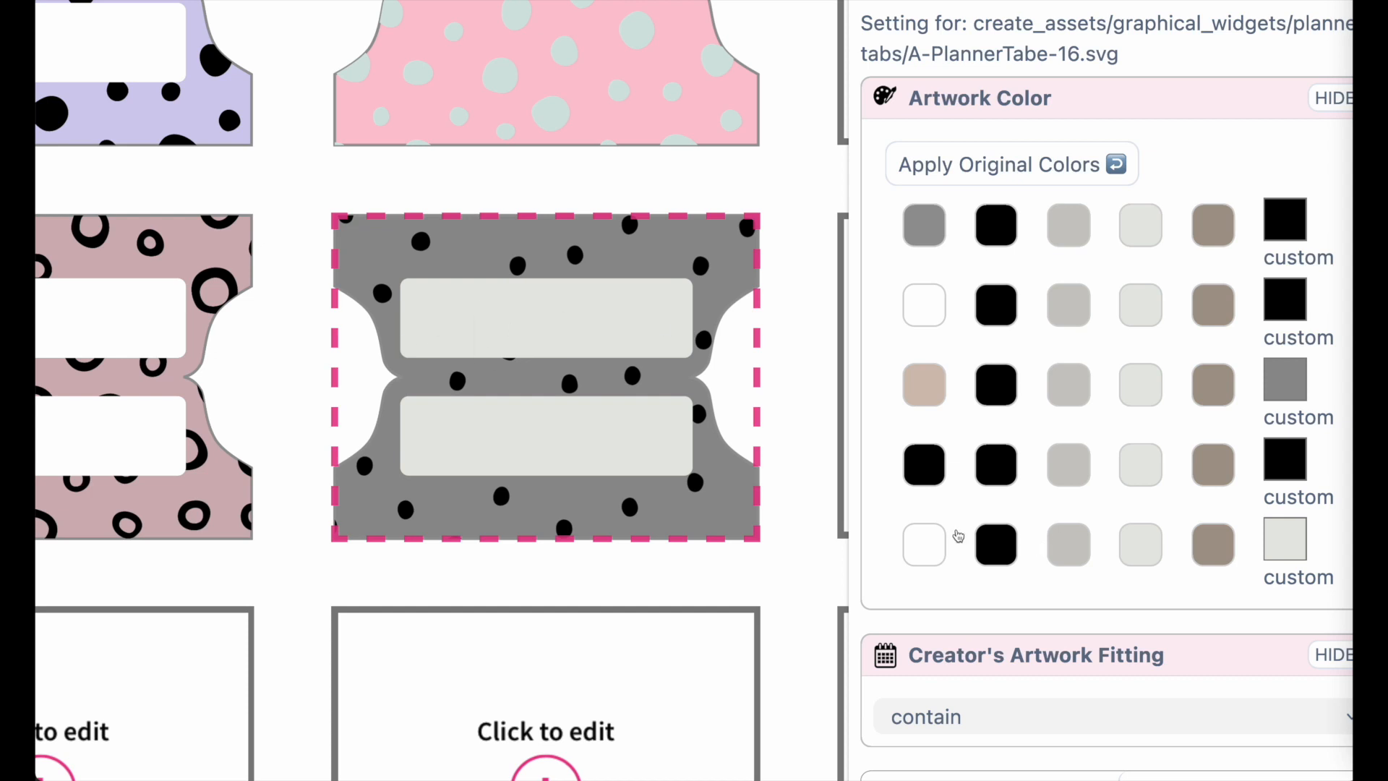
click(1005, 549)
click(1056, 551)
click(1136, 551)
click(1225, 545)
click(924, 555)
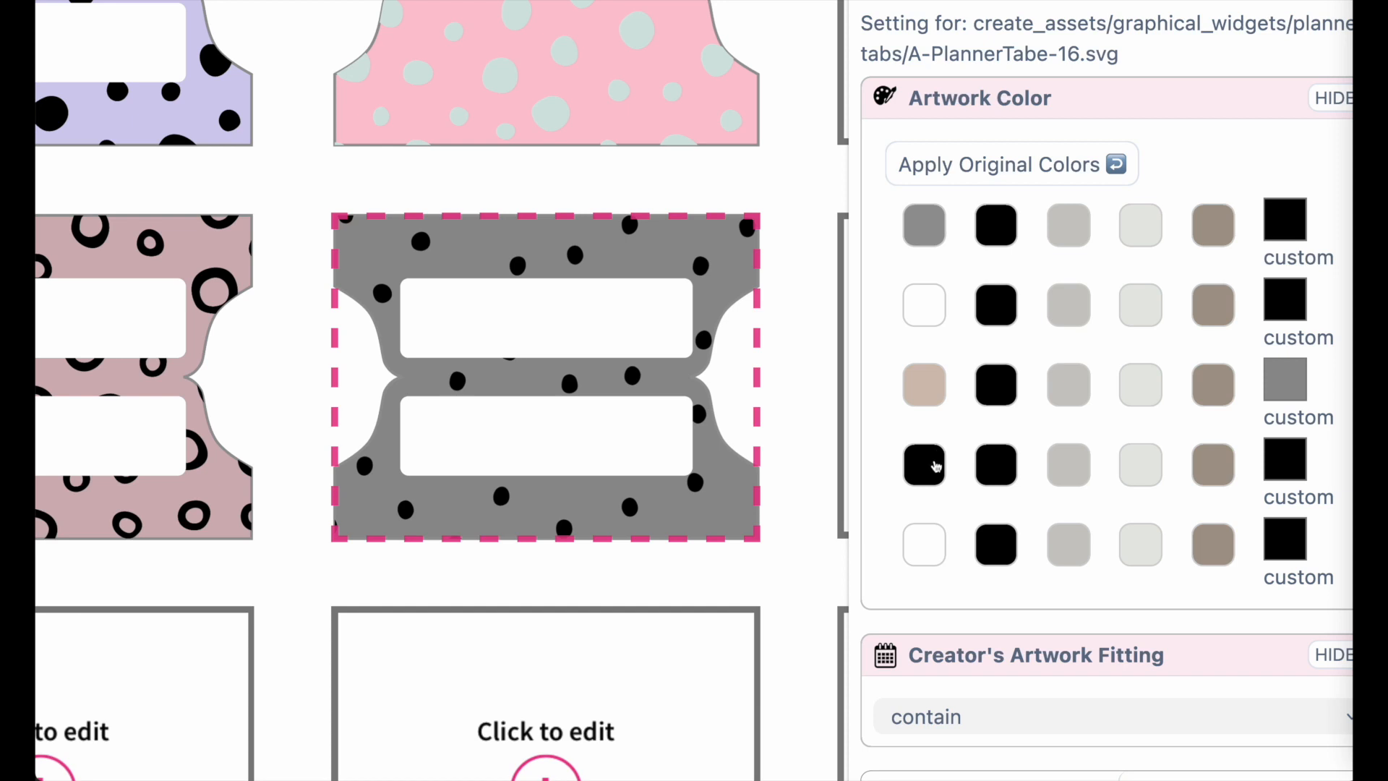
Set the tab's dot color to white, trying gray and taupe first
click(1068, 464)
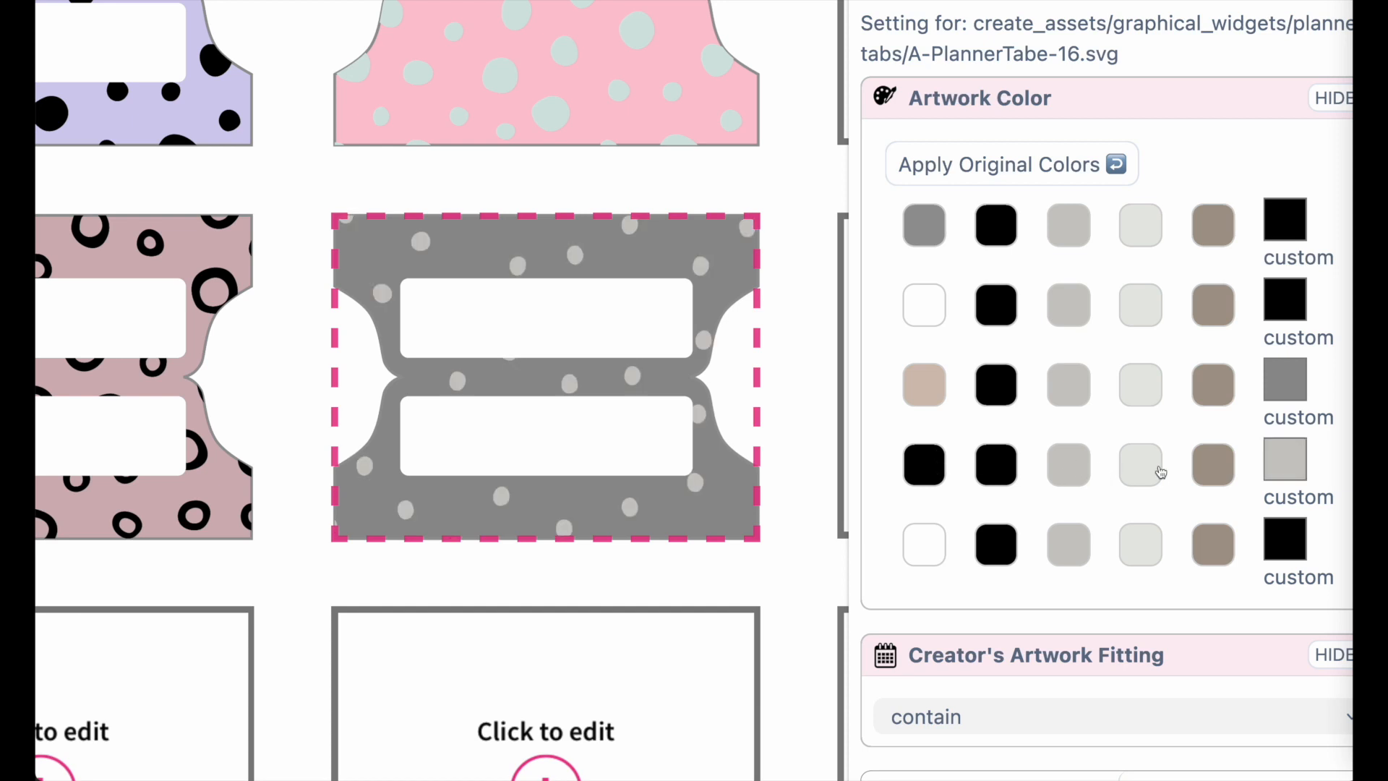
click(1218, 470)
click(1279, 456)
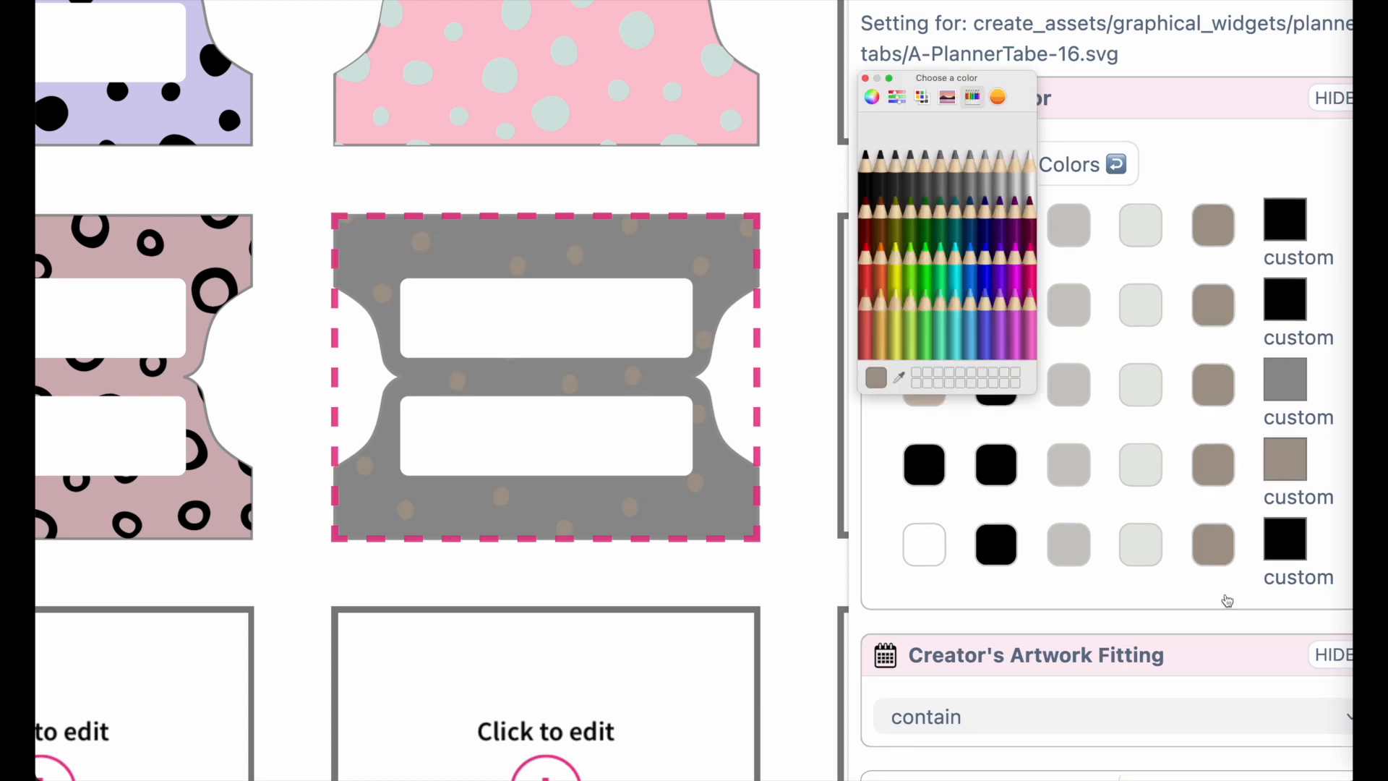
click(1032, 180)
click(865, 78)
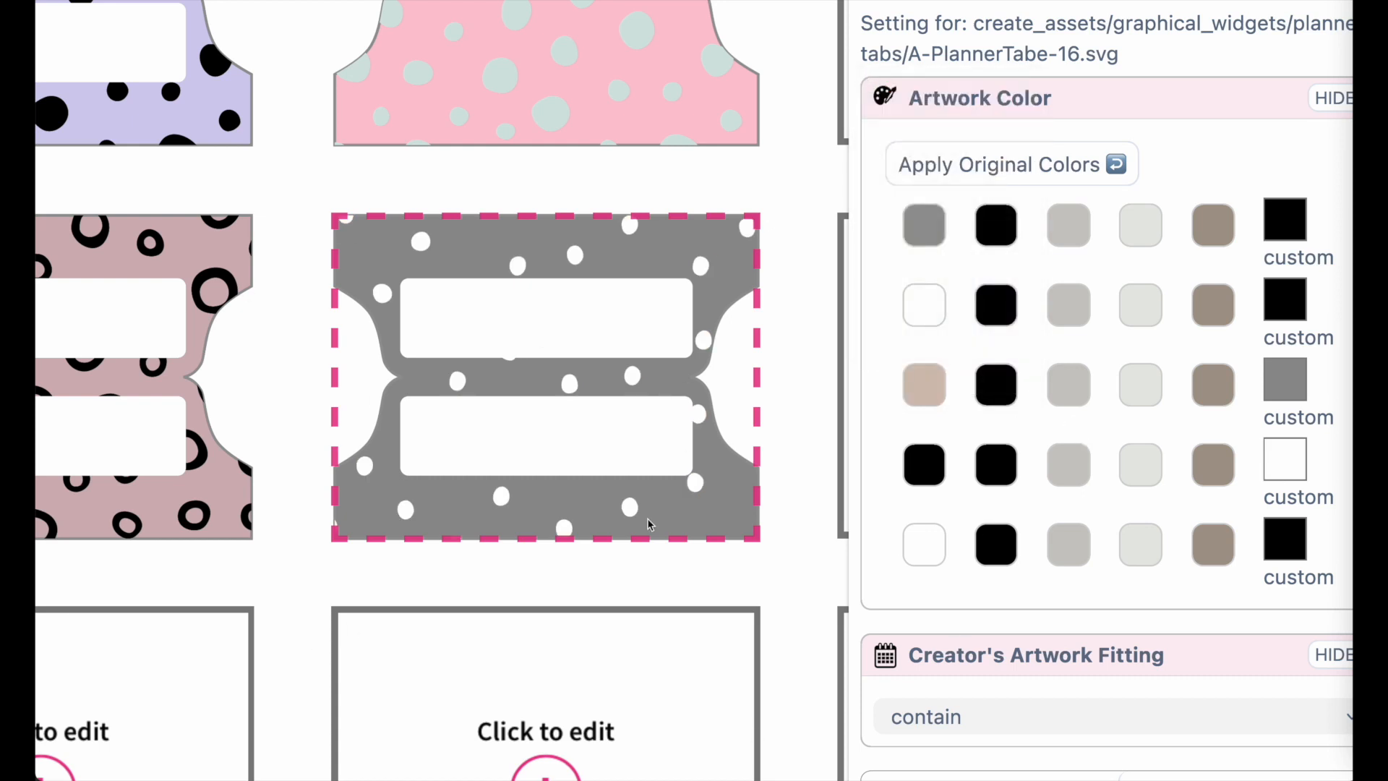
Switch to sticker mode and add a Custom Text widget, moving it over the top-left tab
scroll(566, 485, down, 10)
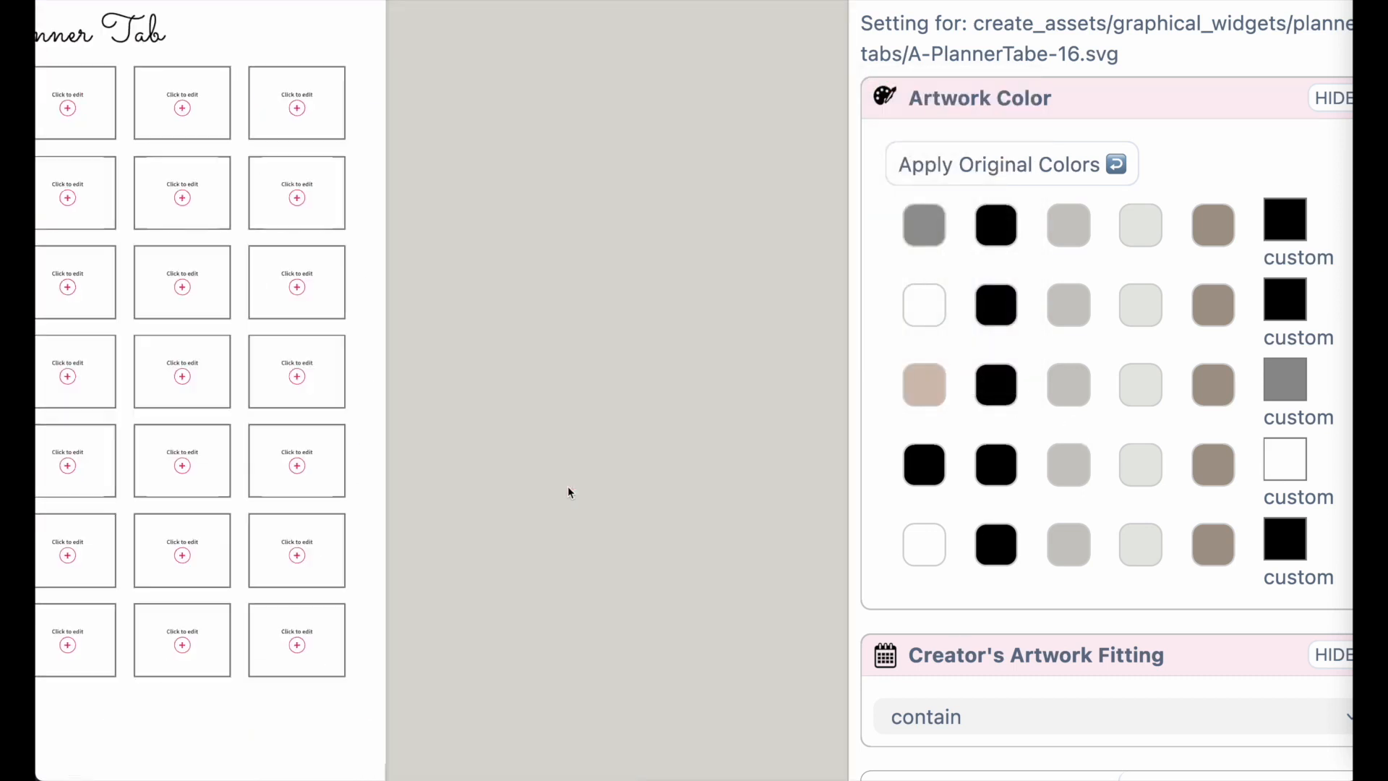
scroll(568, 487, left, 6)
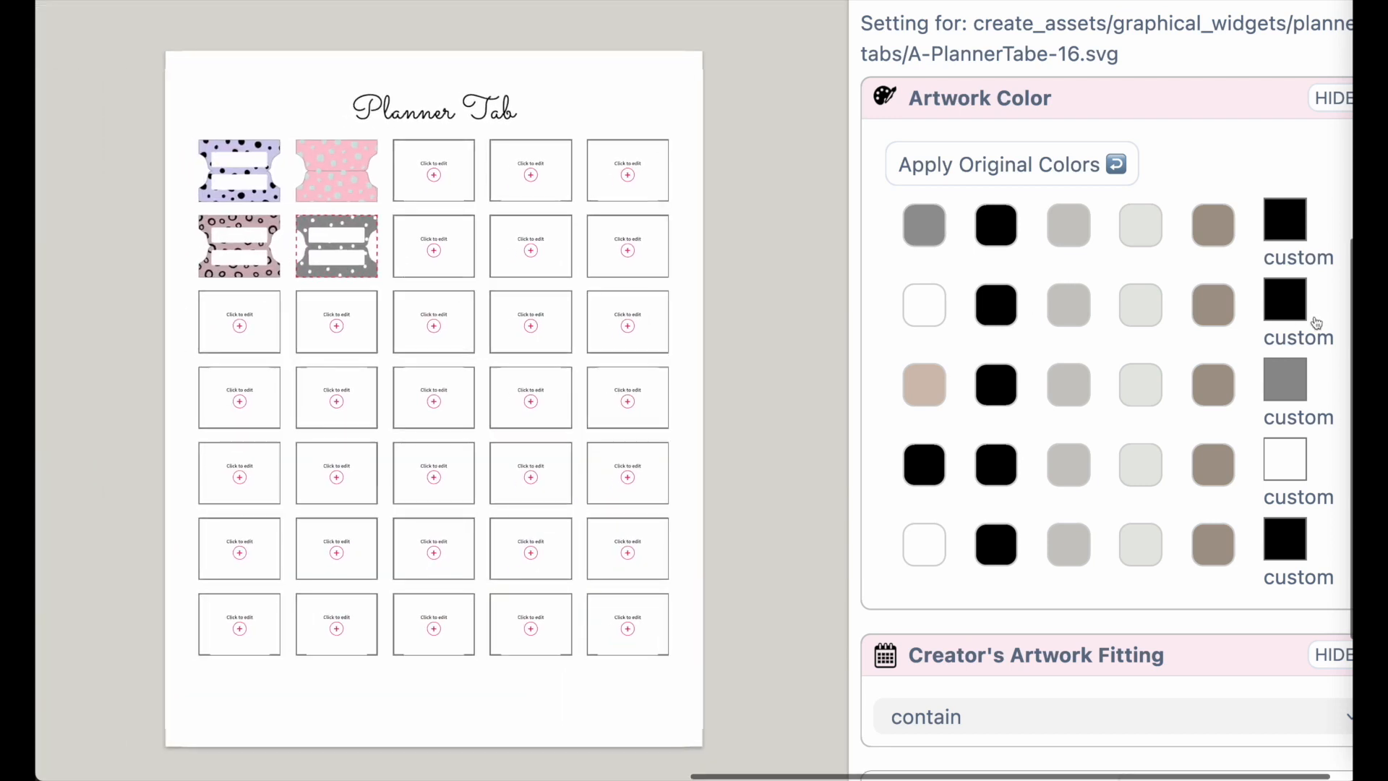
scroll(1315, 318, down, 5)
scroll(857, 376, up, 5)
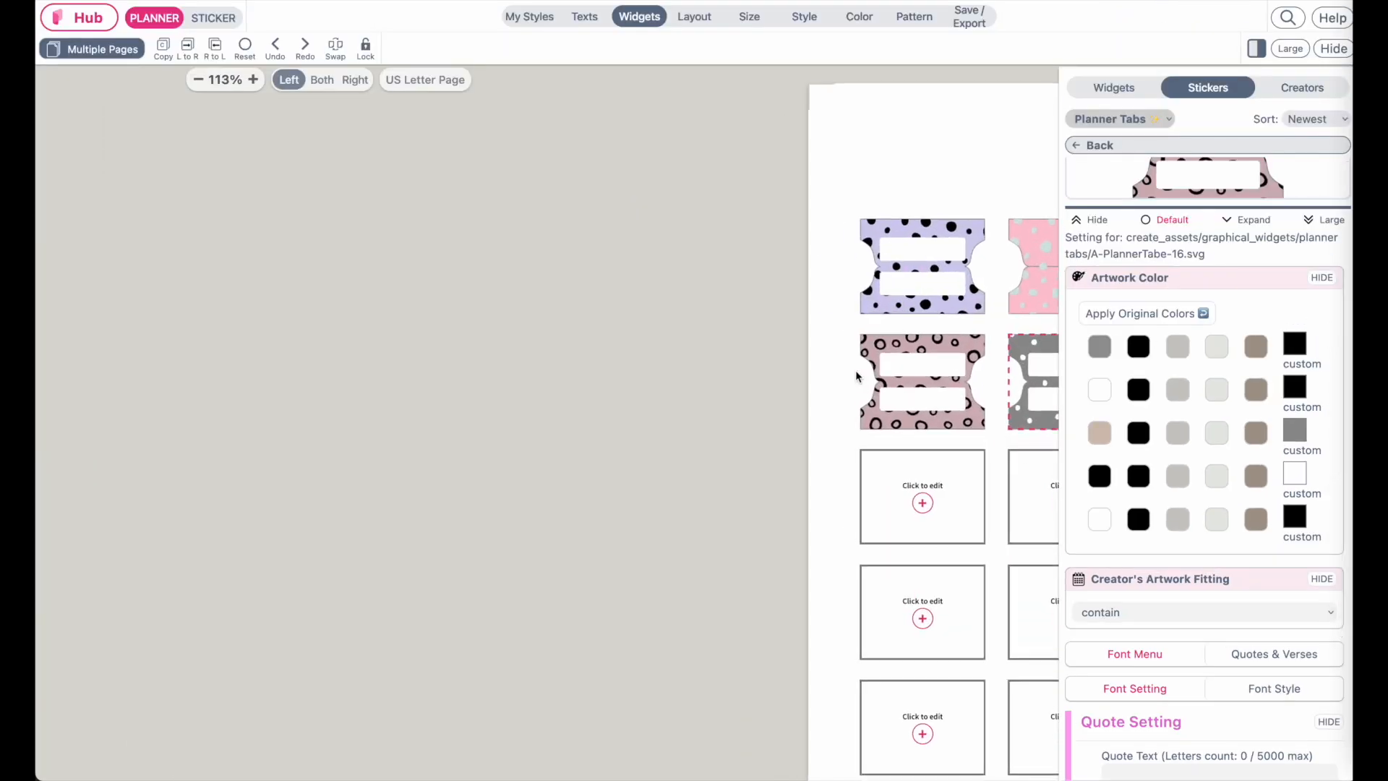
scroll(858, 376, up, 1)
scroll(857, 377, right, 2)
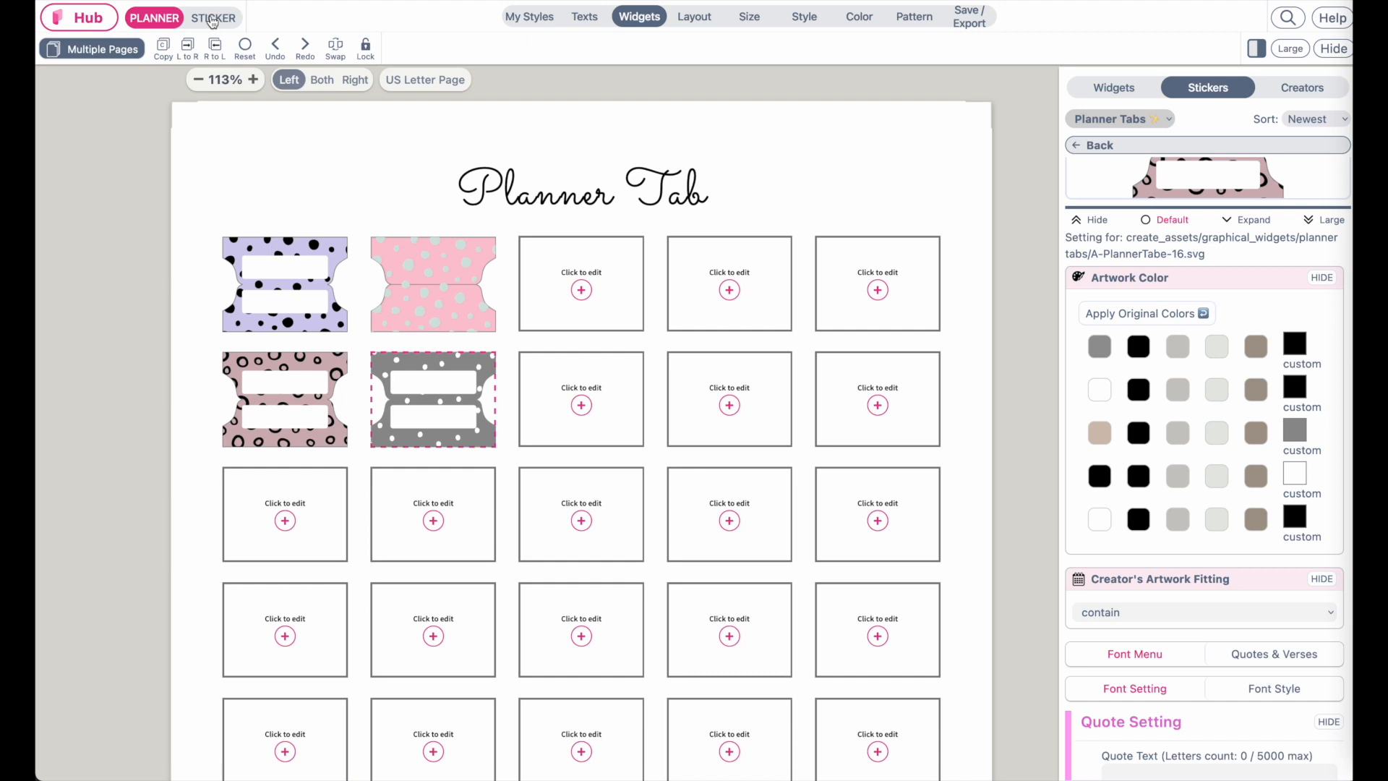
click(222, 26)
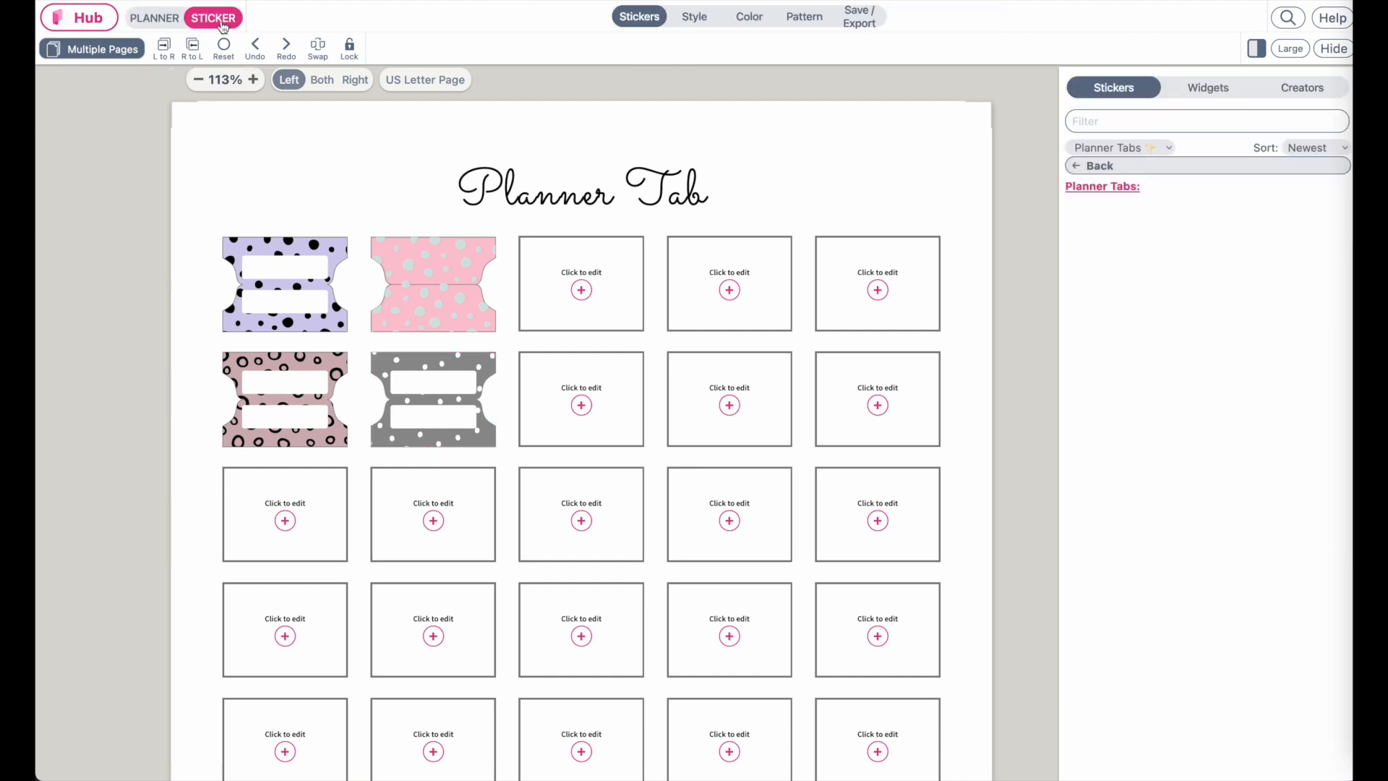
click(1202, 88)
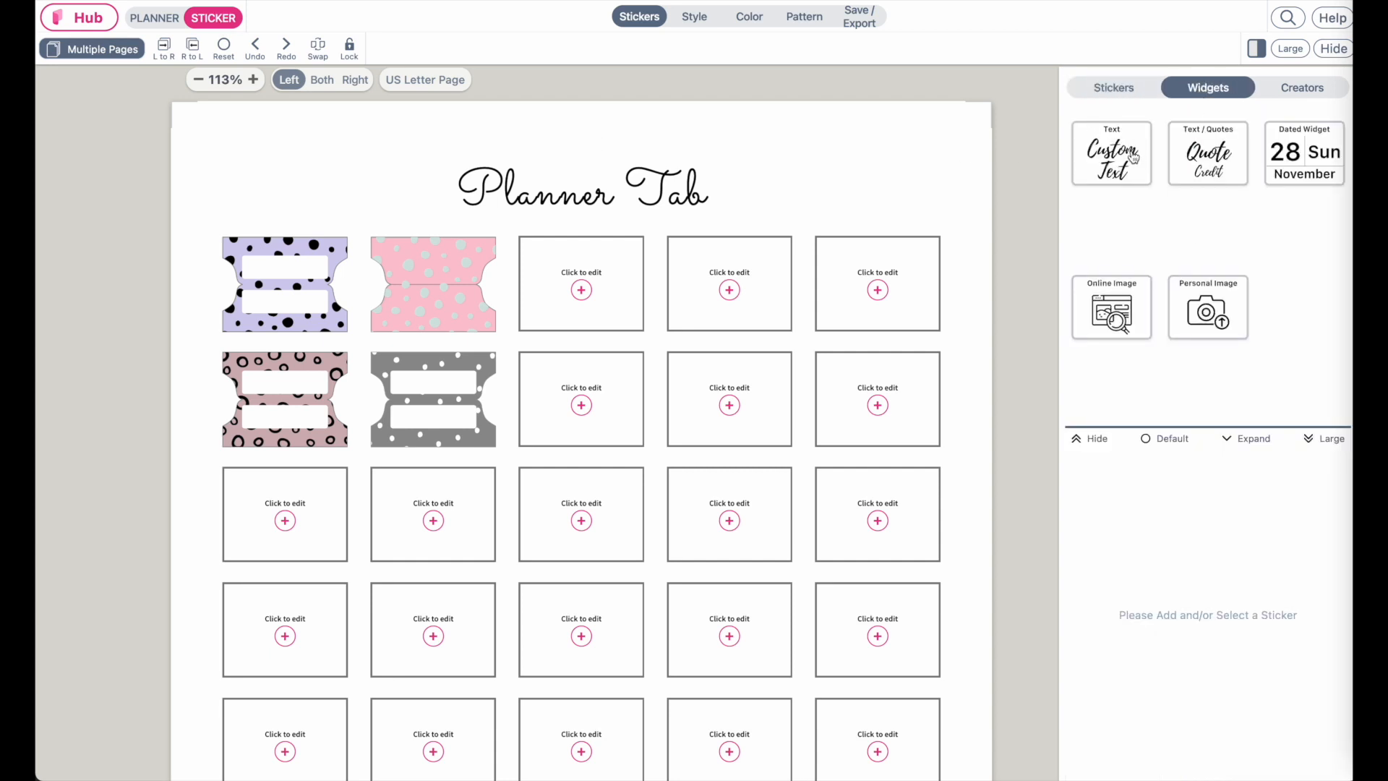
click(1128, 165)
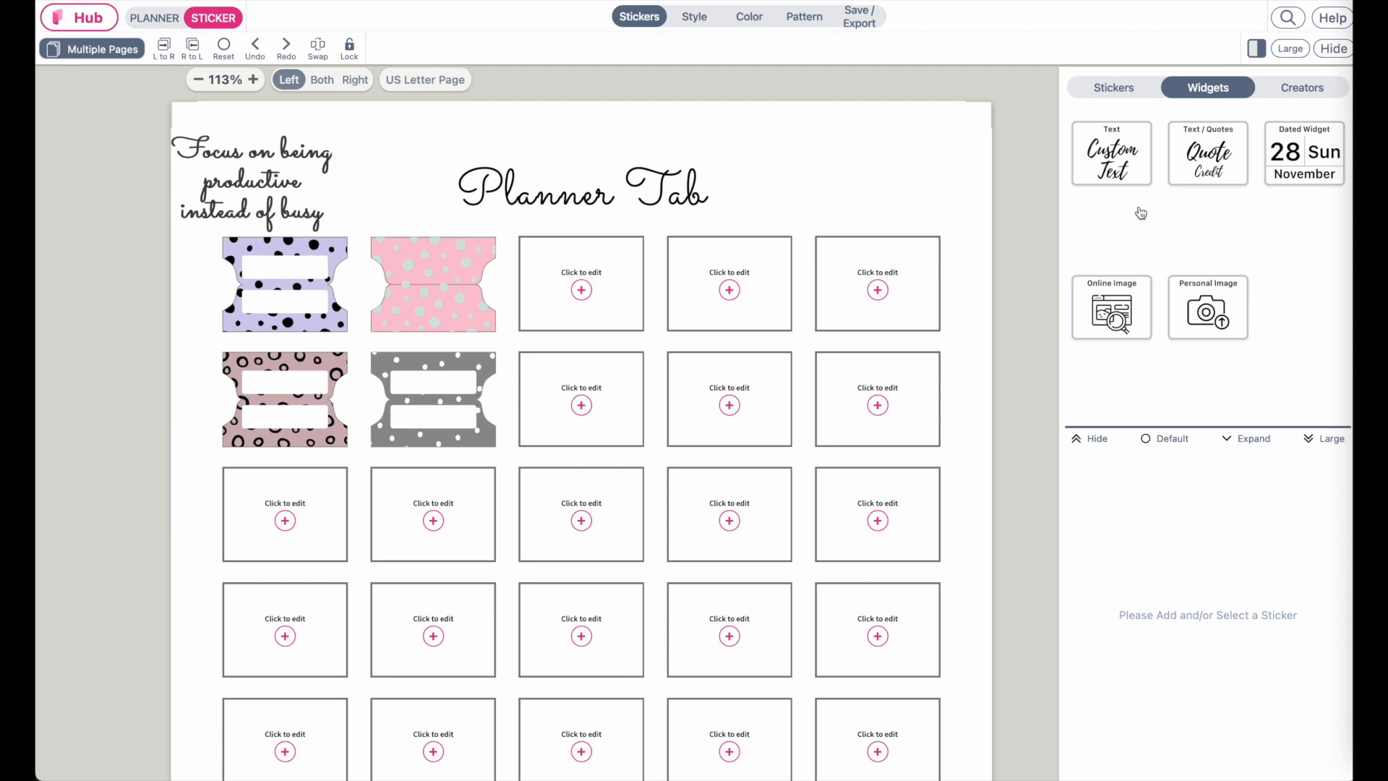
click(264, 193)
drag(276, 186, 313, 287)
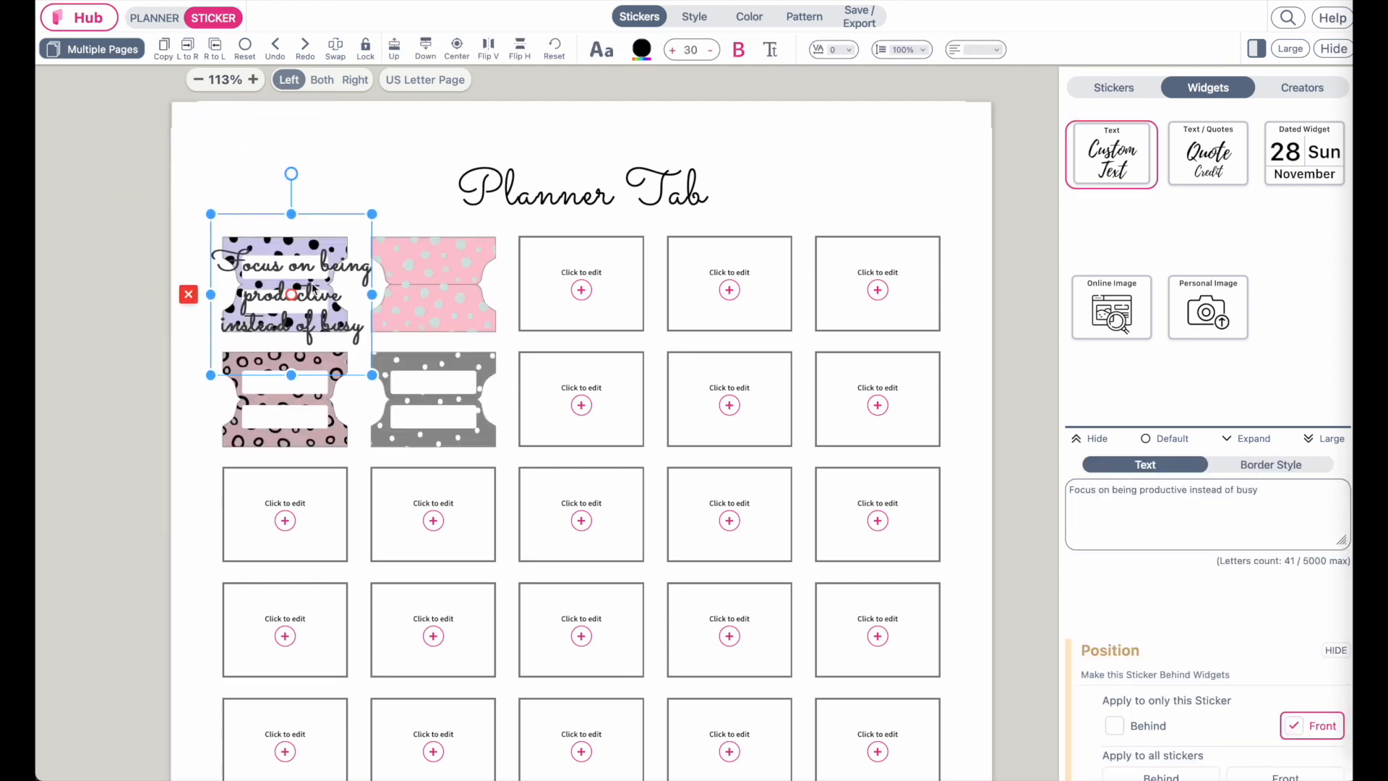
Replace the widget's sample text with January
click(1170, 438)
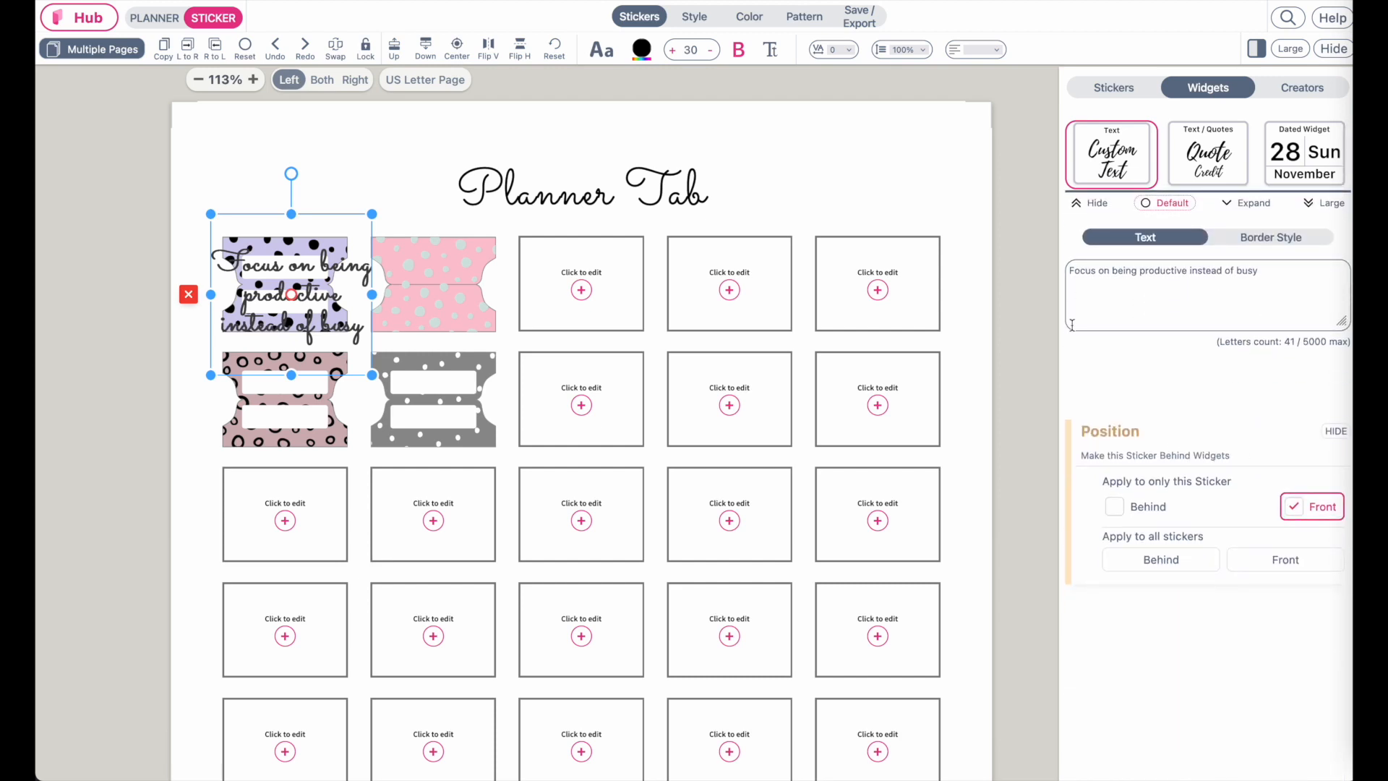
drag(1270, 275, 1050, 271)
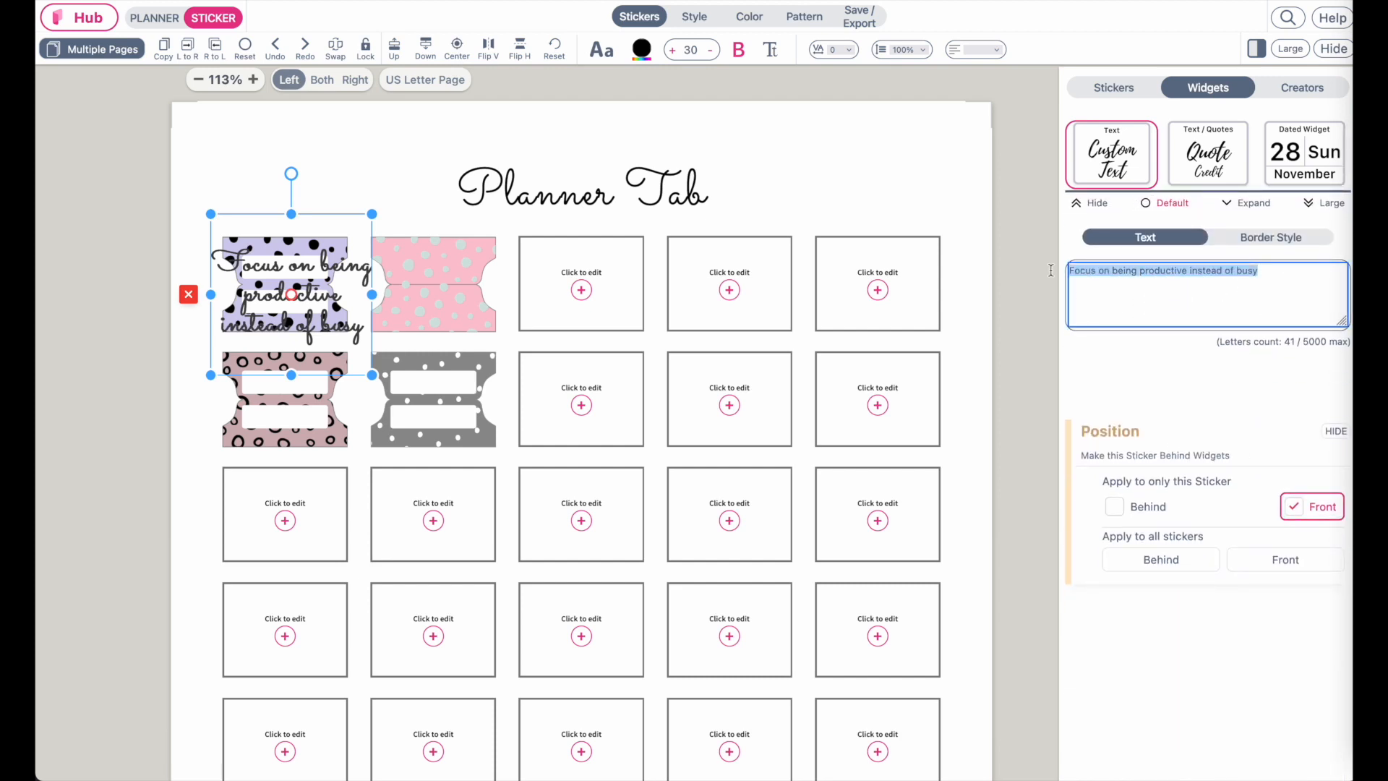
key(BackSpace)
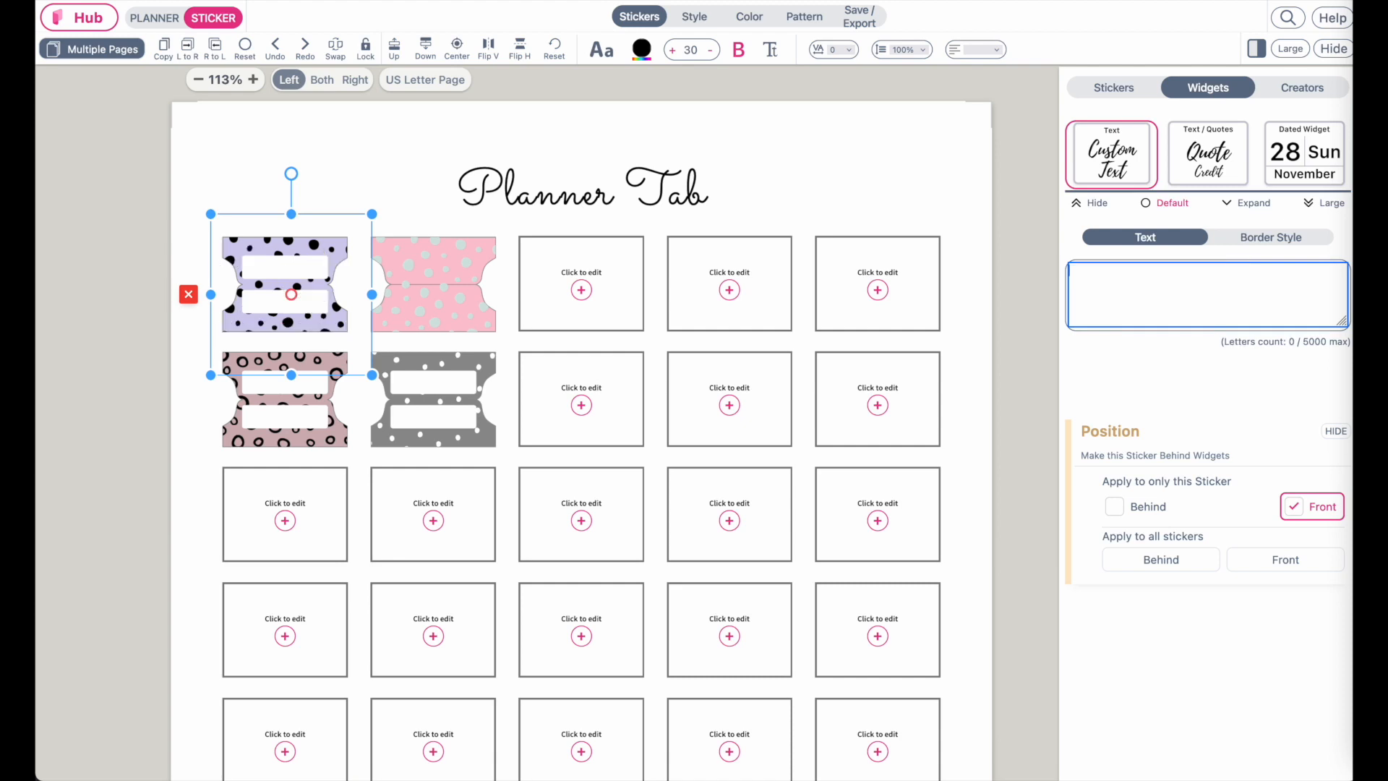
text(January)
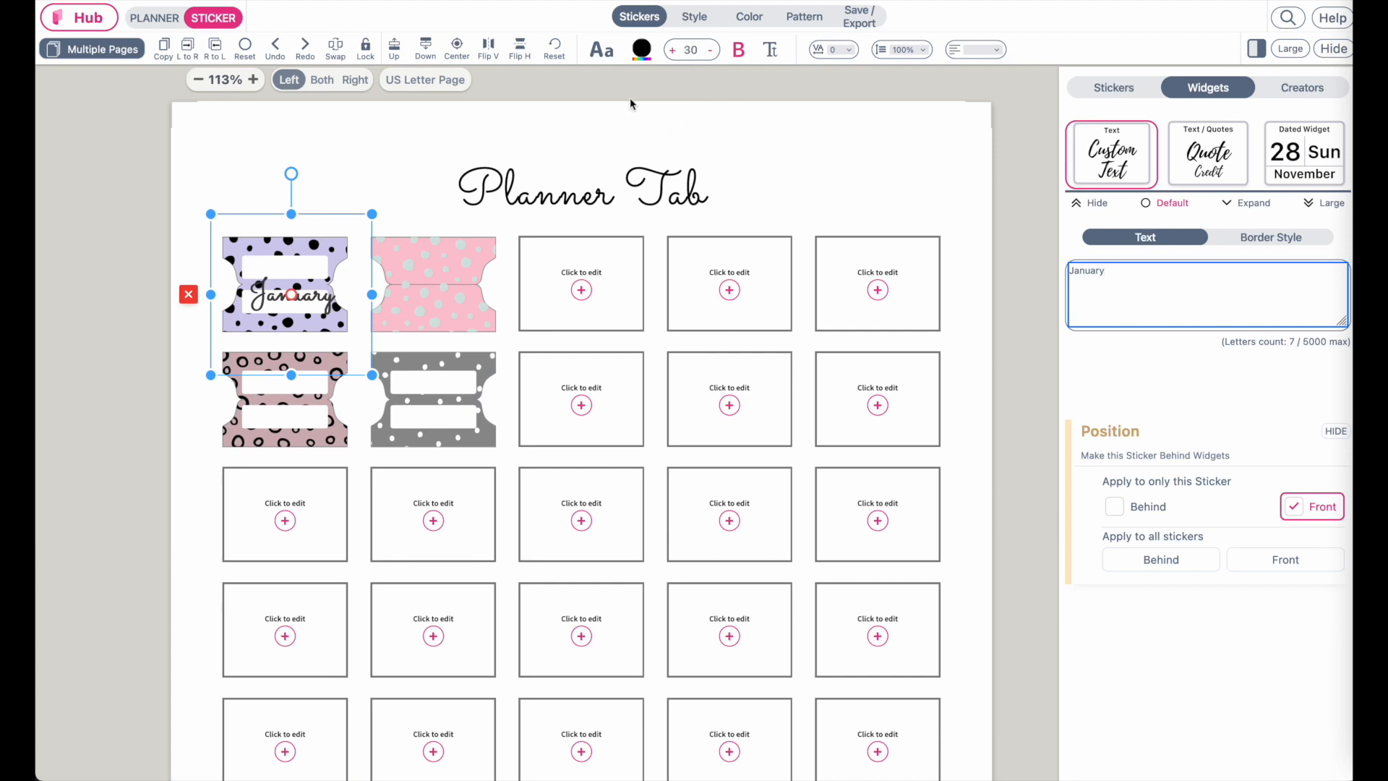
Set the January text size to 20 and shrink its box to fit the tab's label
click(693, 50)
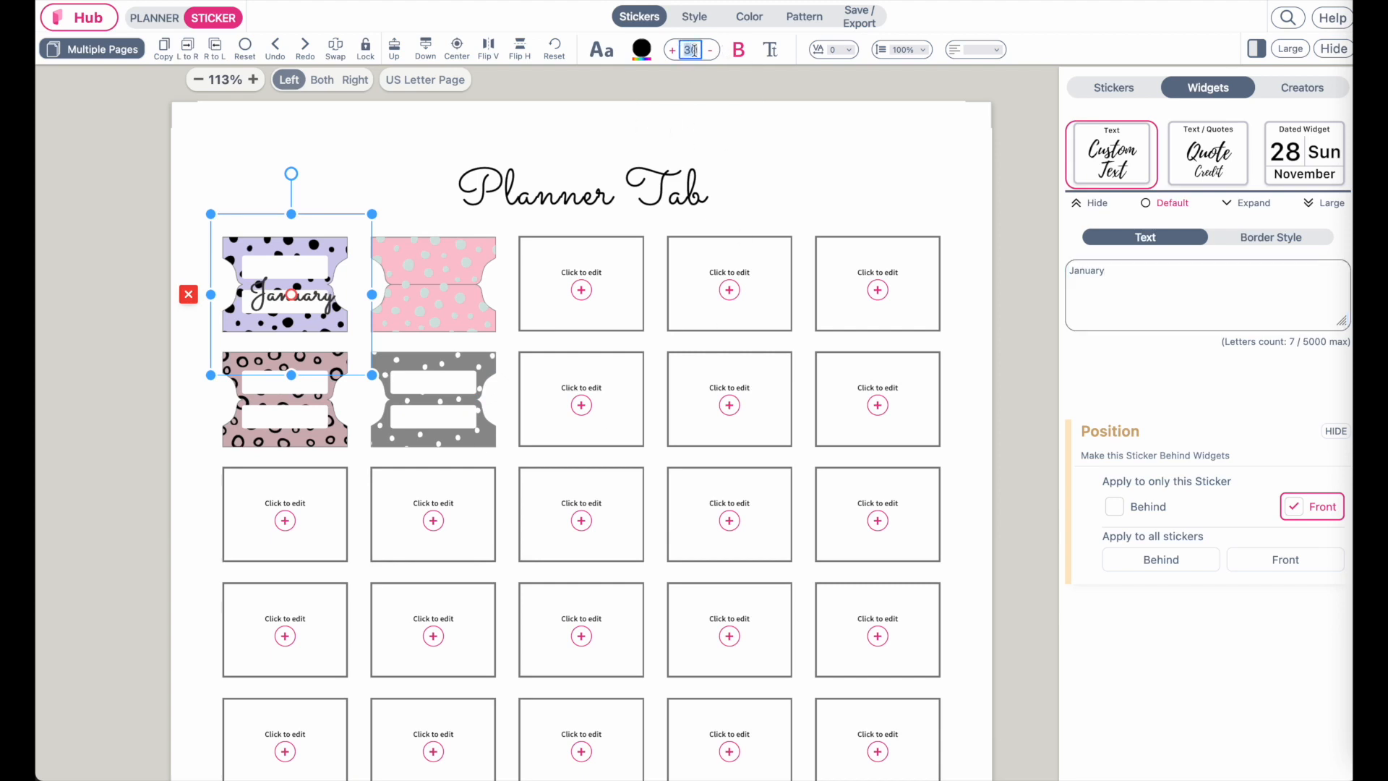
key(BackSpace)
text(2)
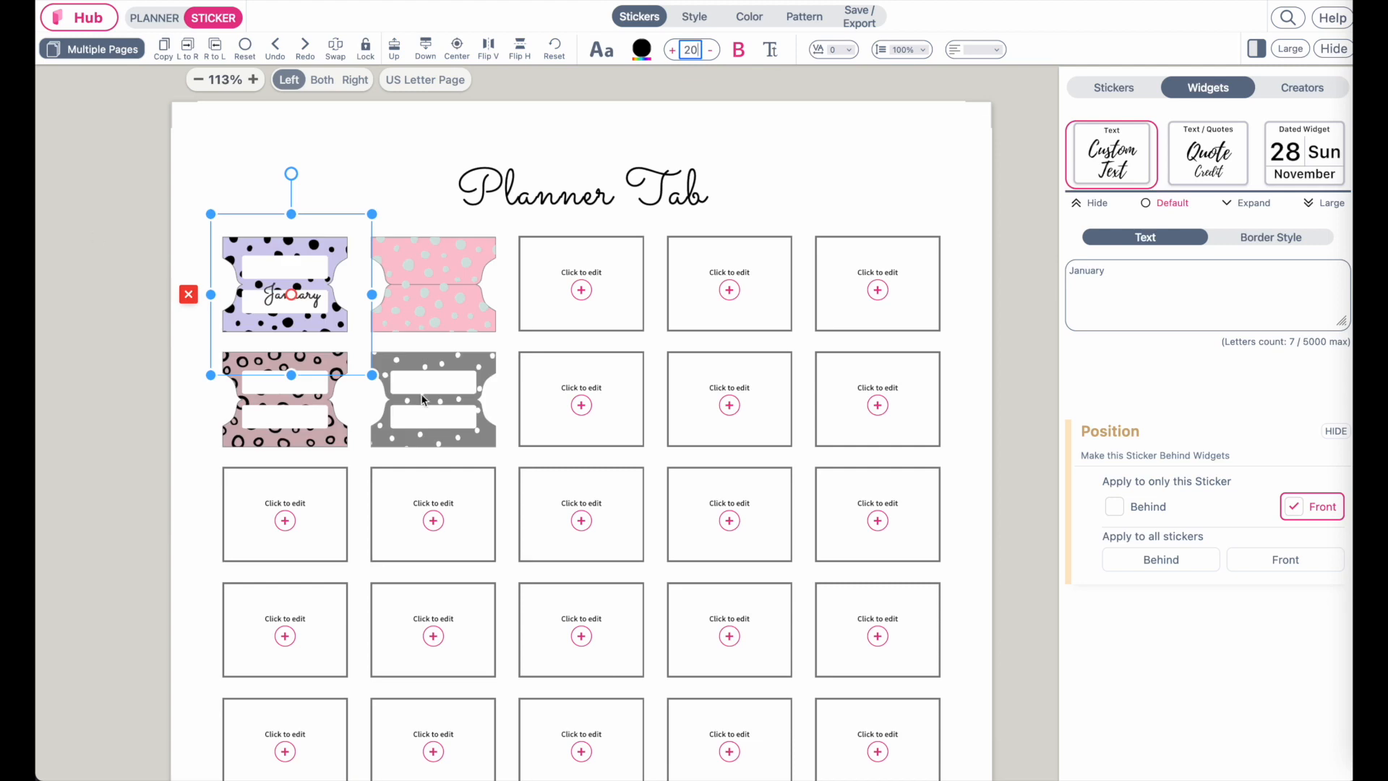
drag(369, 376, 315, 296)
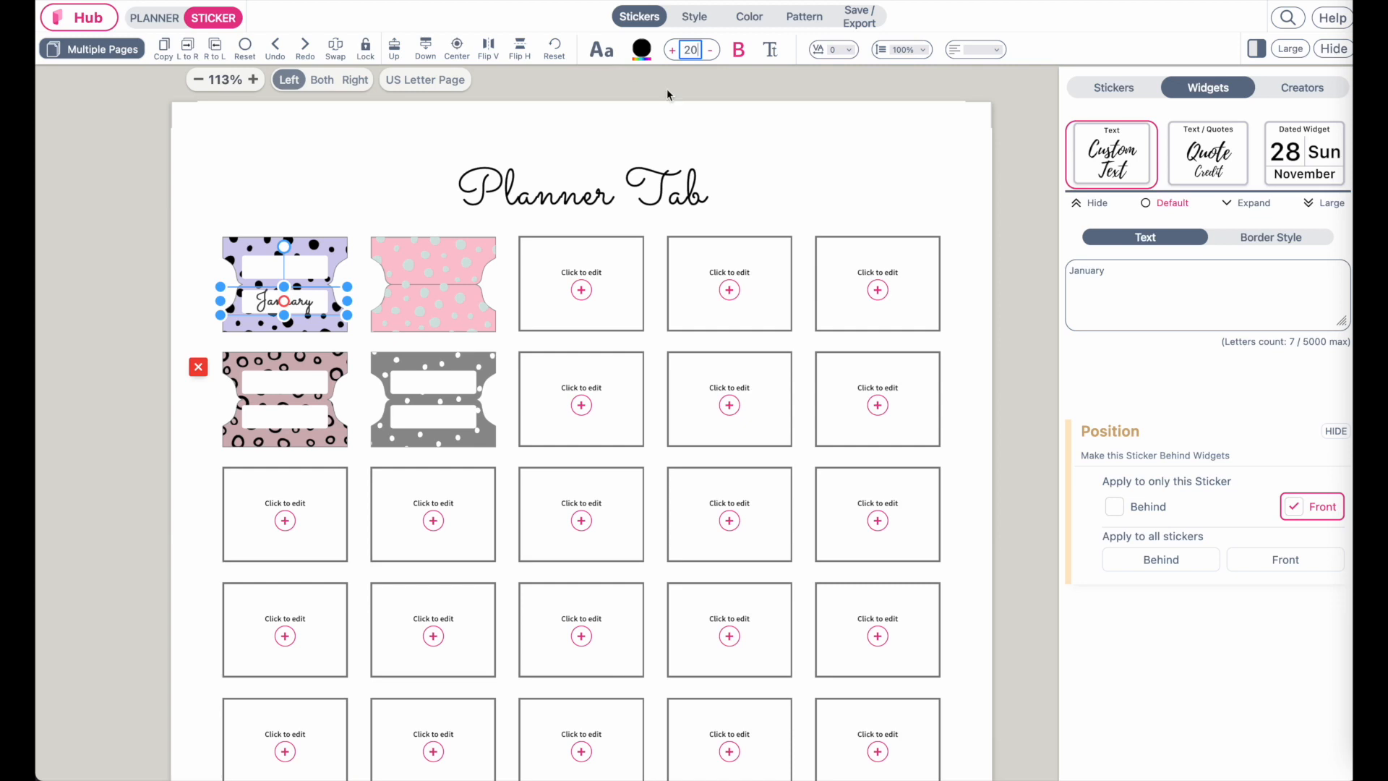
Change the January text font to Raleway-Italic-VariableFont_wght
click(601, 58)
click(600, 58)
click(601, 58)
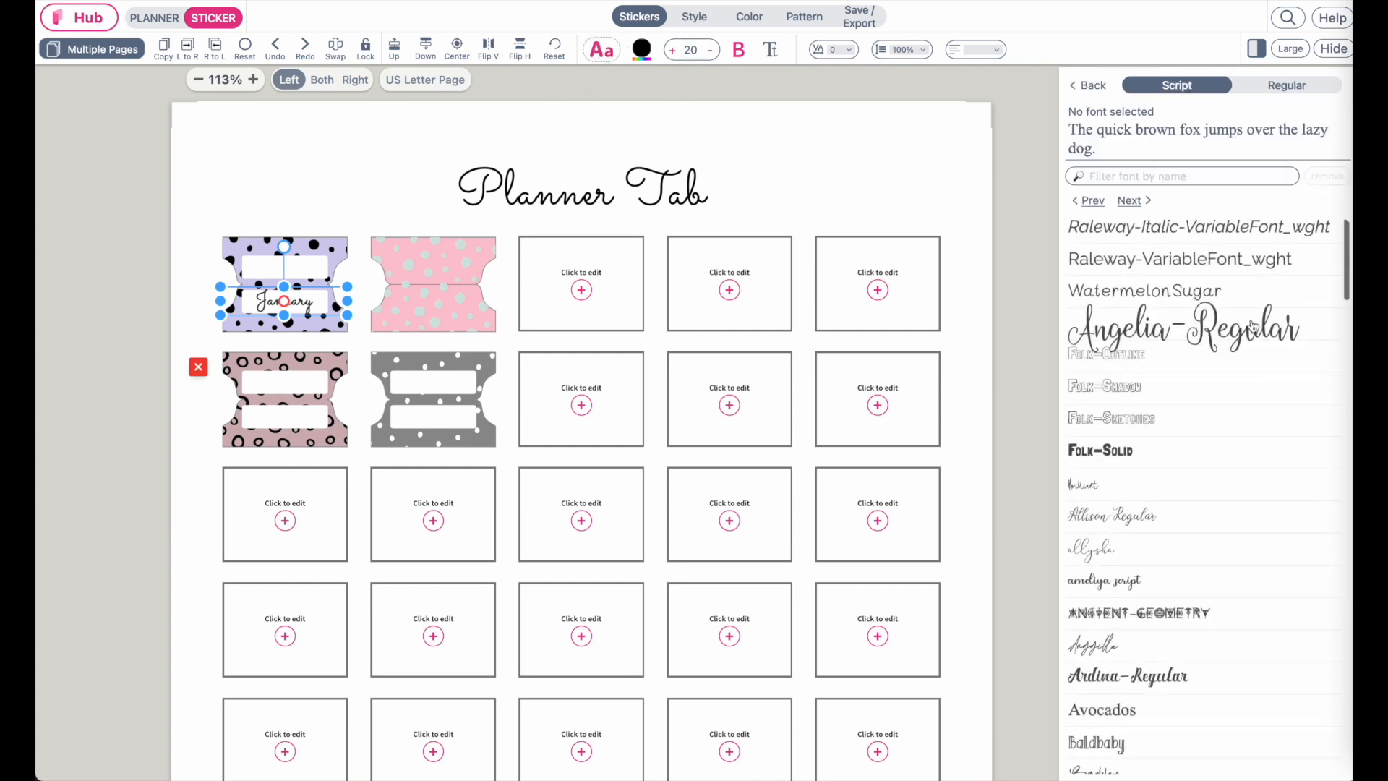
click(1194, 233)
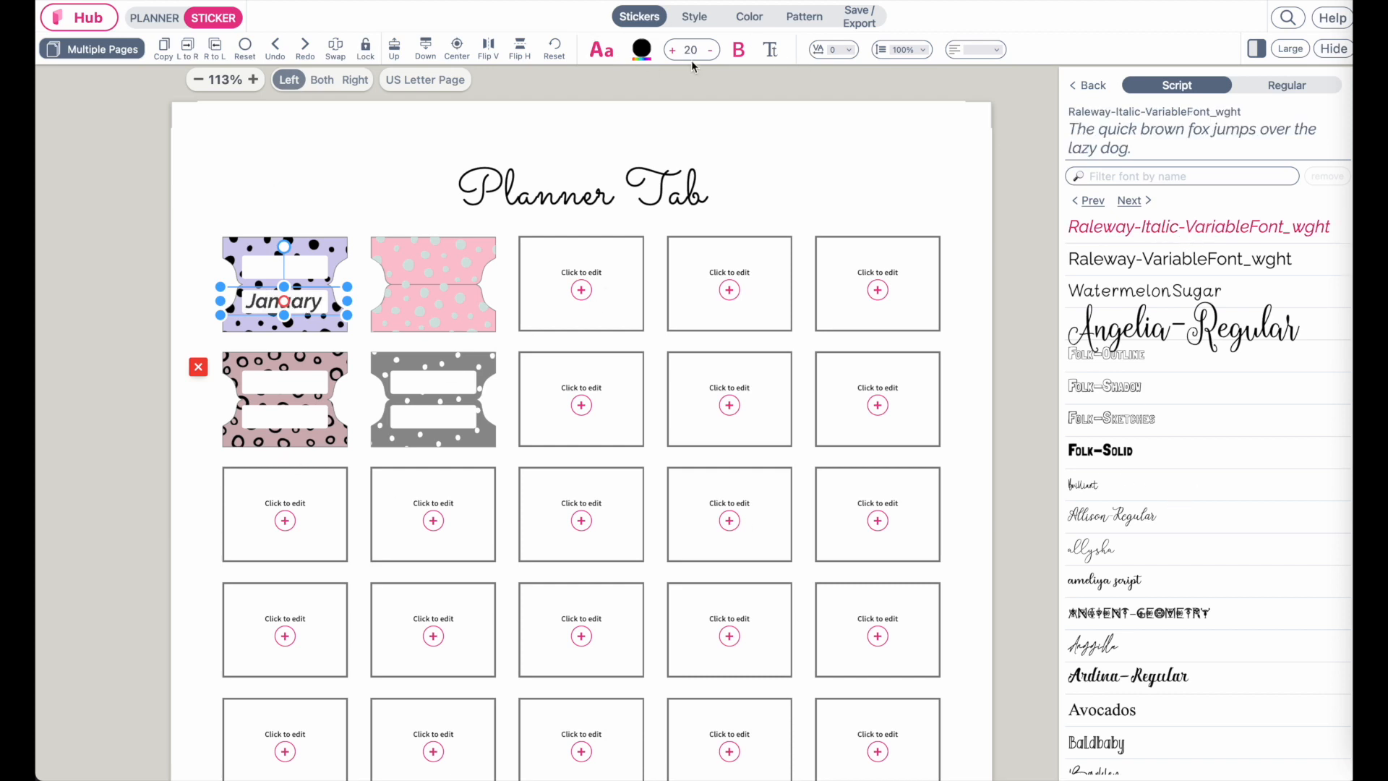
Reduce the January text size to 16 and copy the text widget
click(711, 50)
click(712, 50)
click(711, 50)
click(711, 50)
click(169, 53)
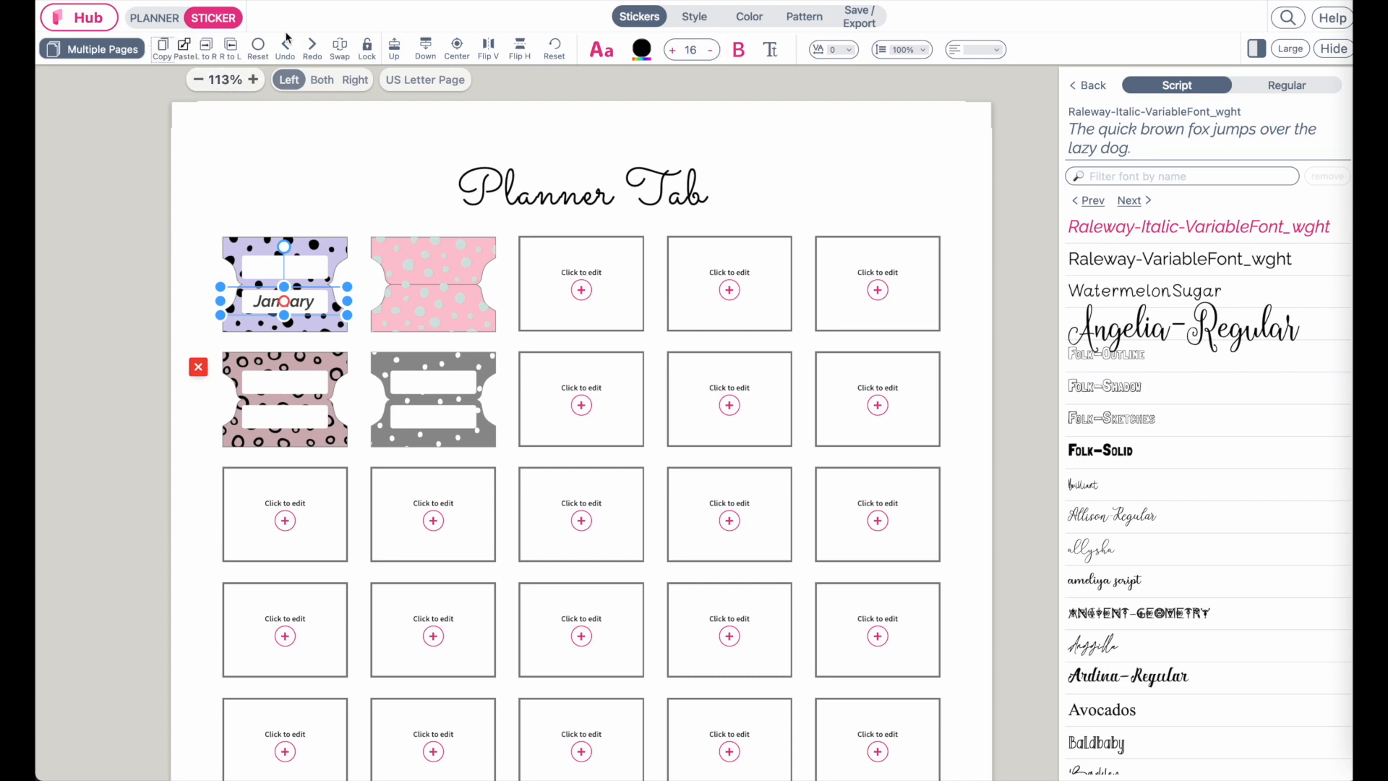
Paste a copy of the January text onto the tab's upper label and rotate it upside down
click(185, 49)
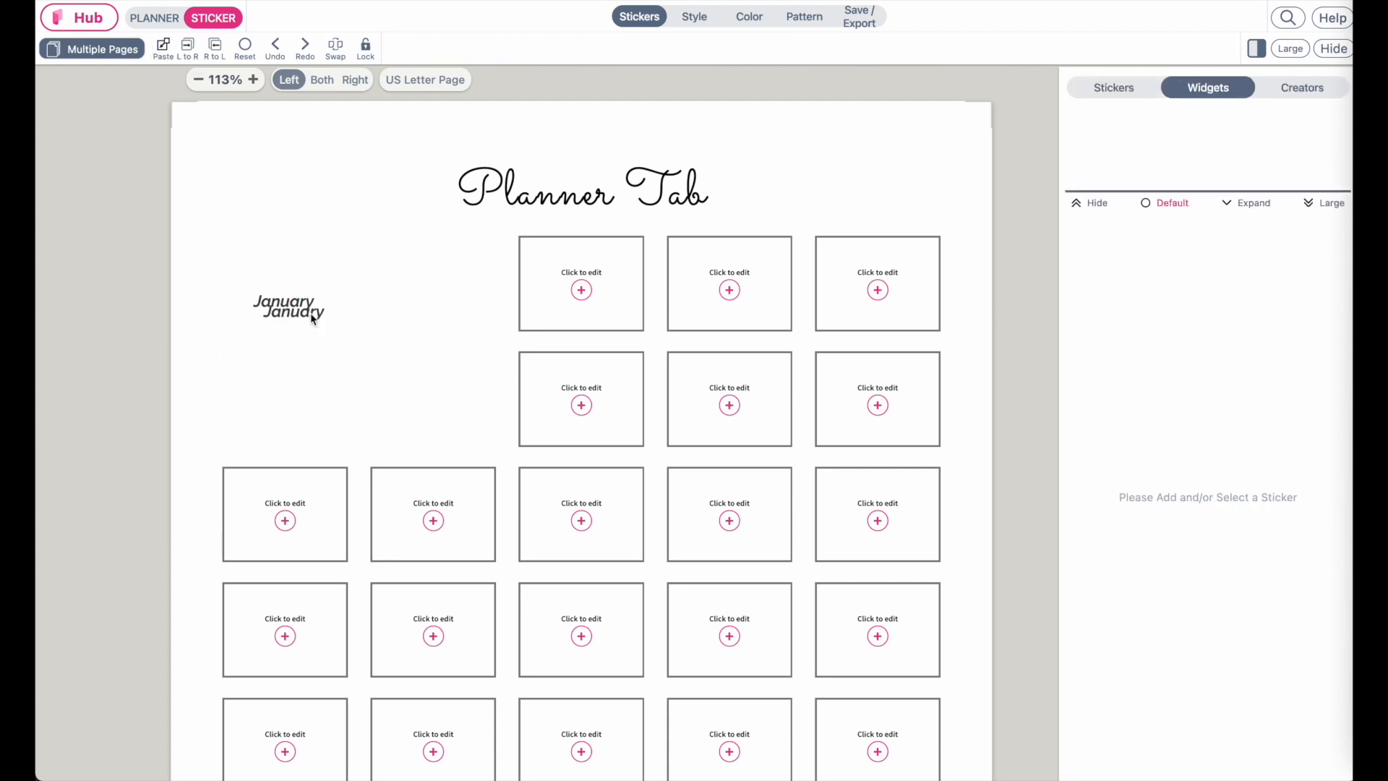
drag(310, 313, 308, 274)
drag(284, 211, 272, 331)
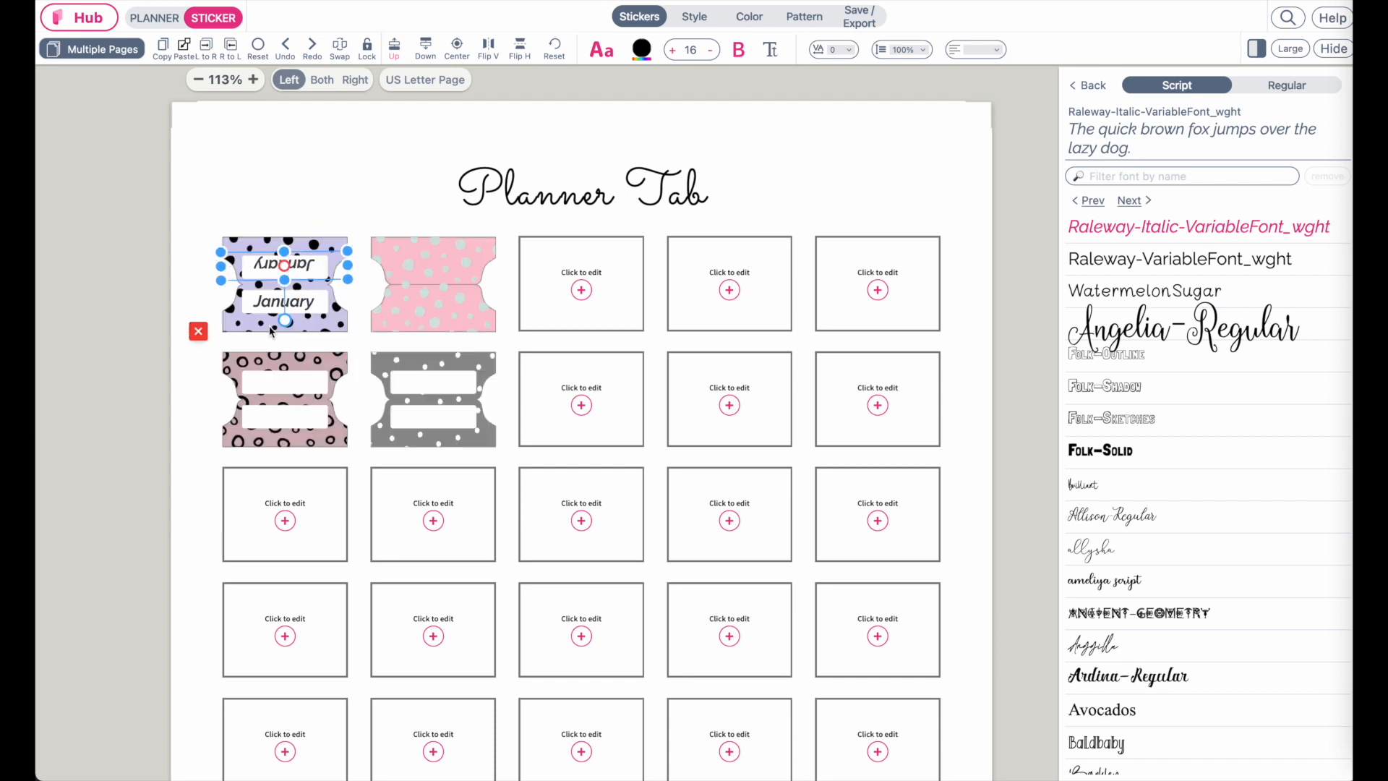
drag(313, 266, 312, 271)
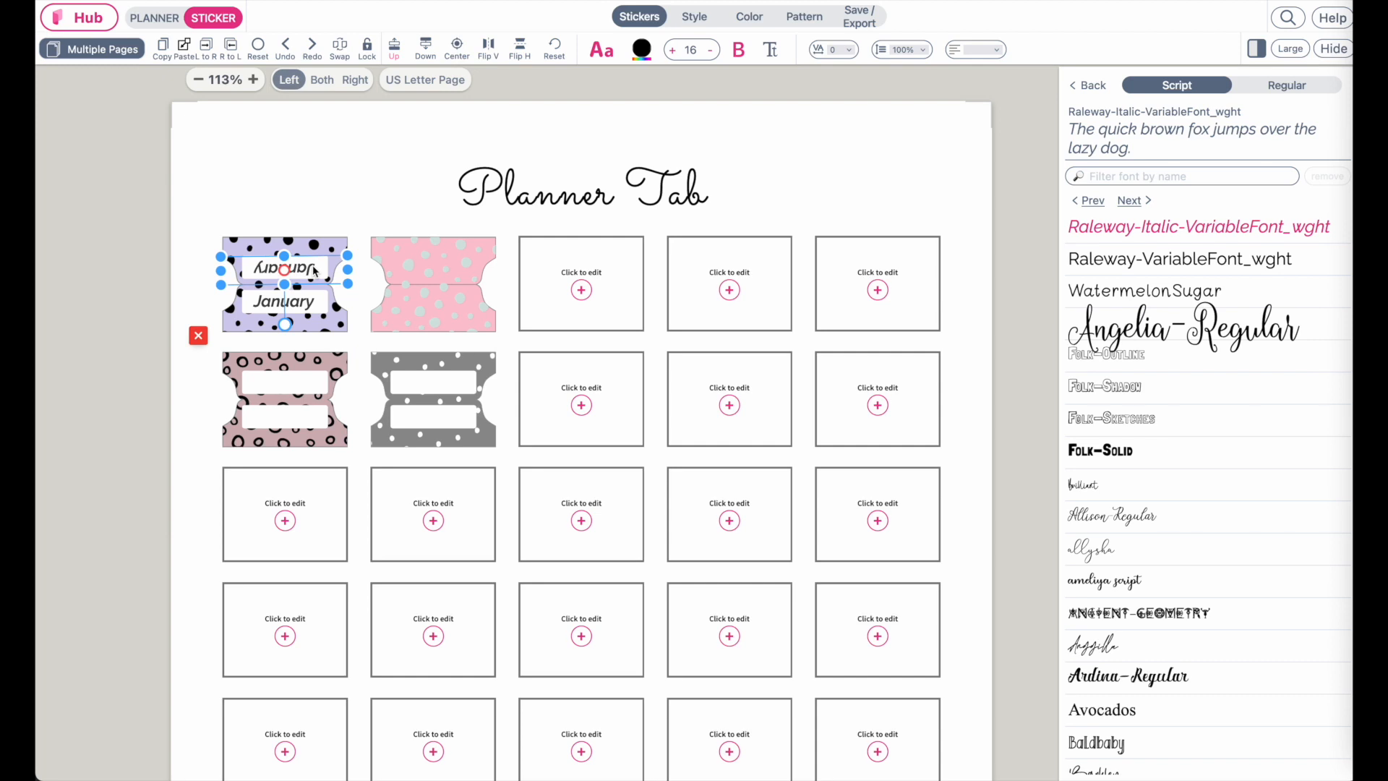
click(446, 306)
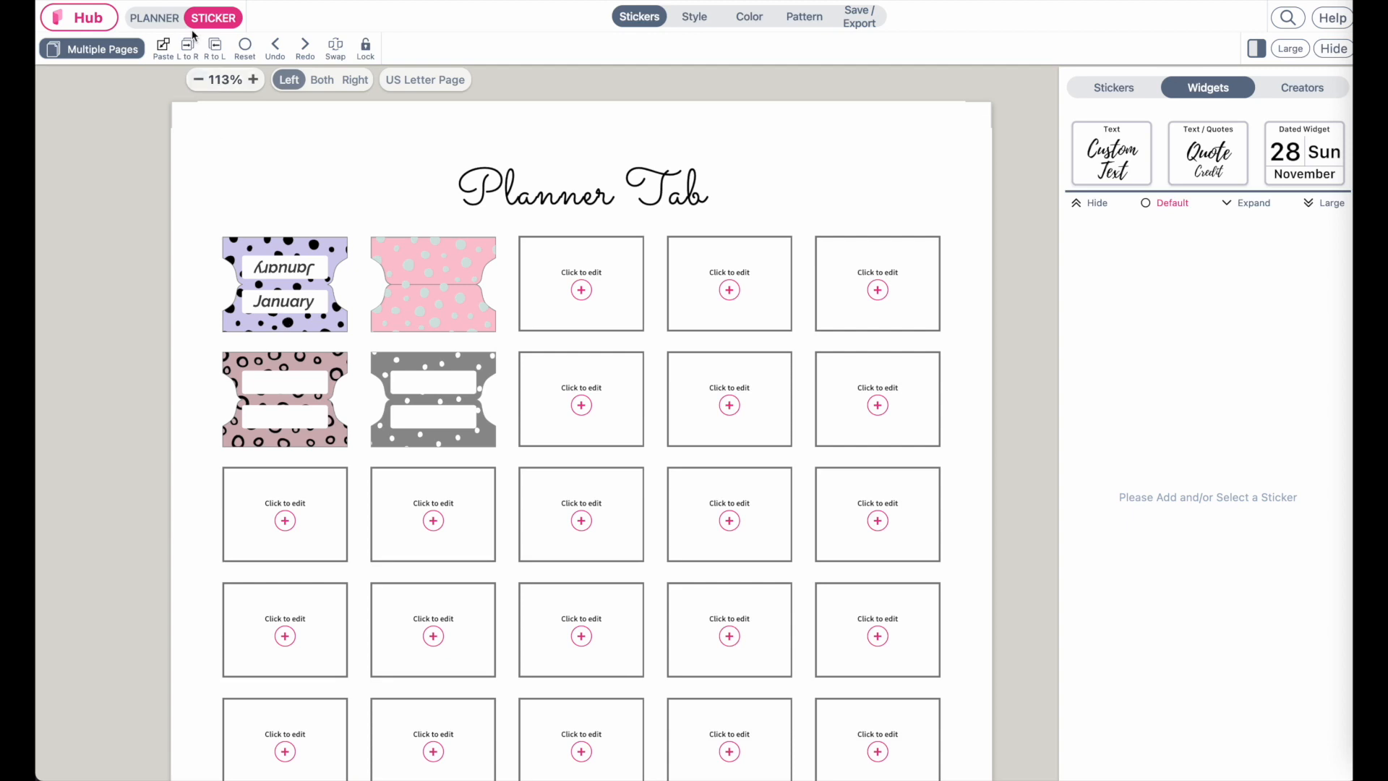
Fill the empty cells of the first two rows with the lavender dotted and mauve circle tab stickers
click(161, 23)
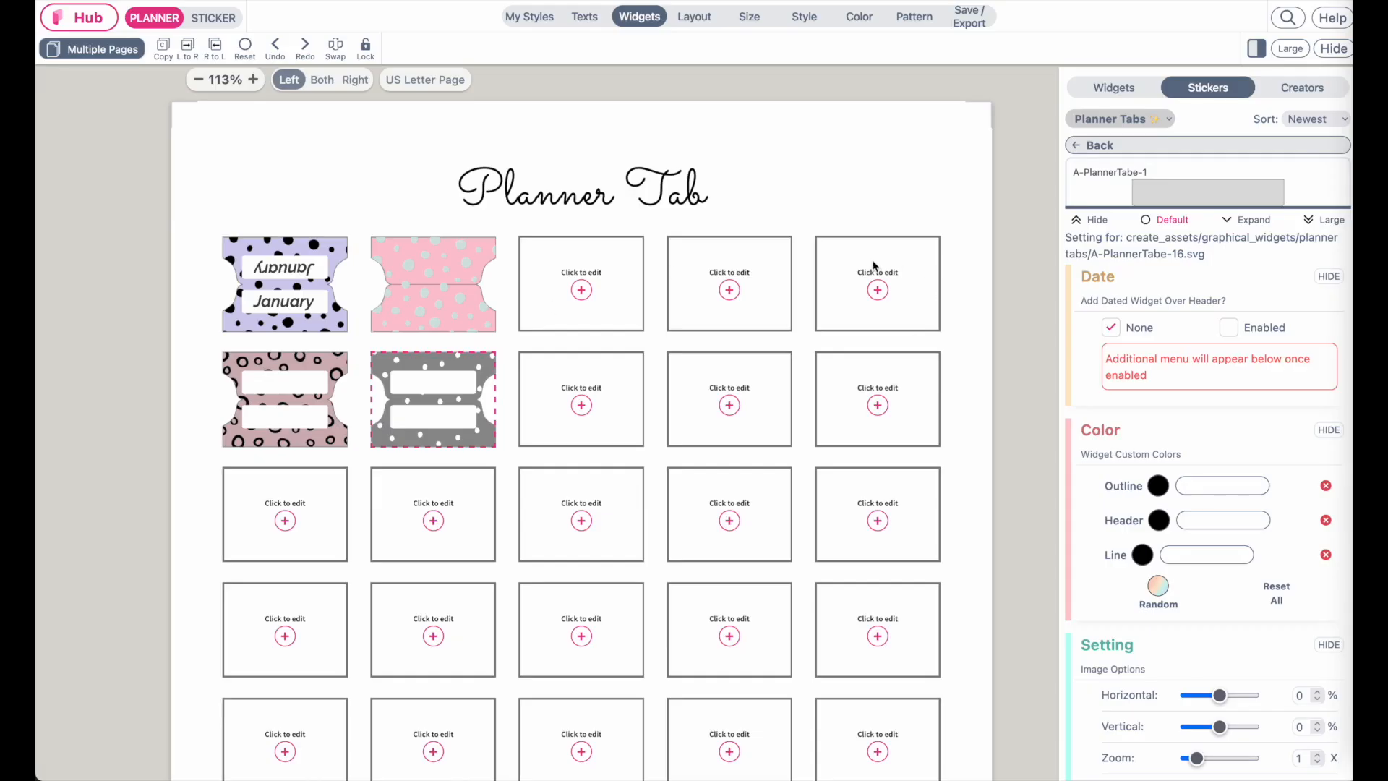
click(874, 269)
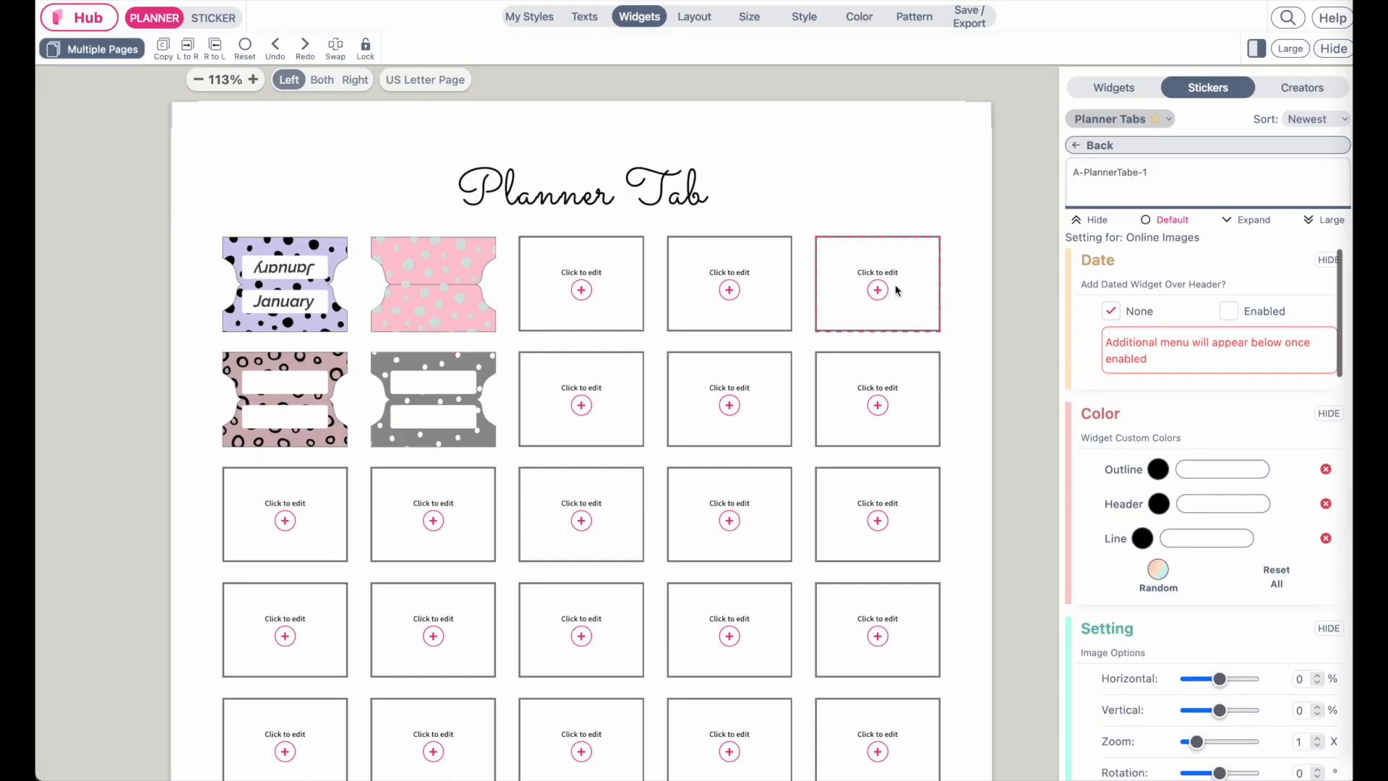
click(1323, 219)
scroll(1307, 240, down, 10)
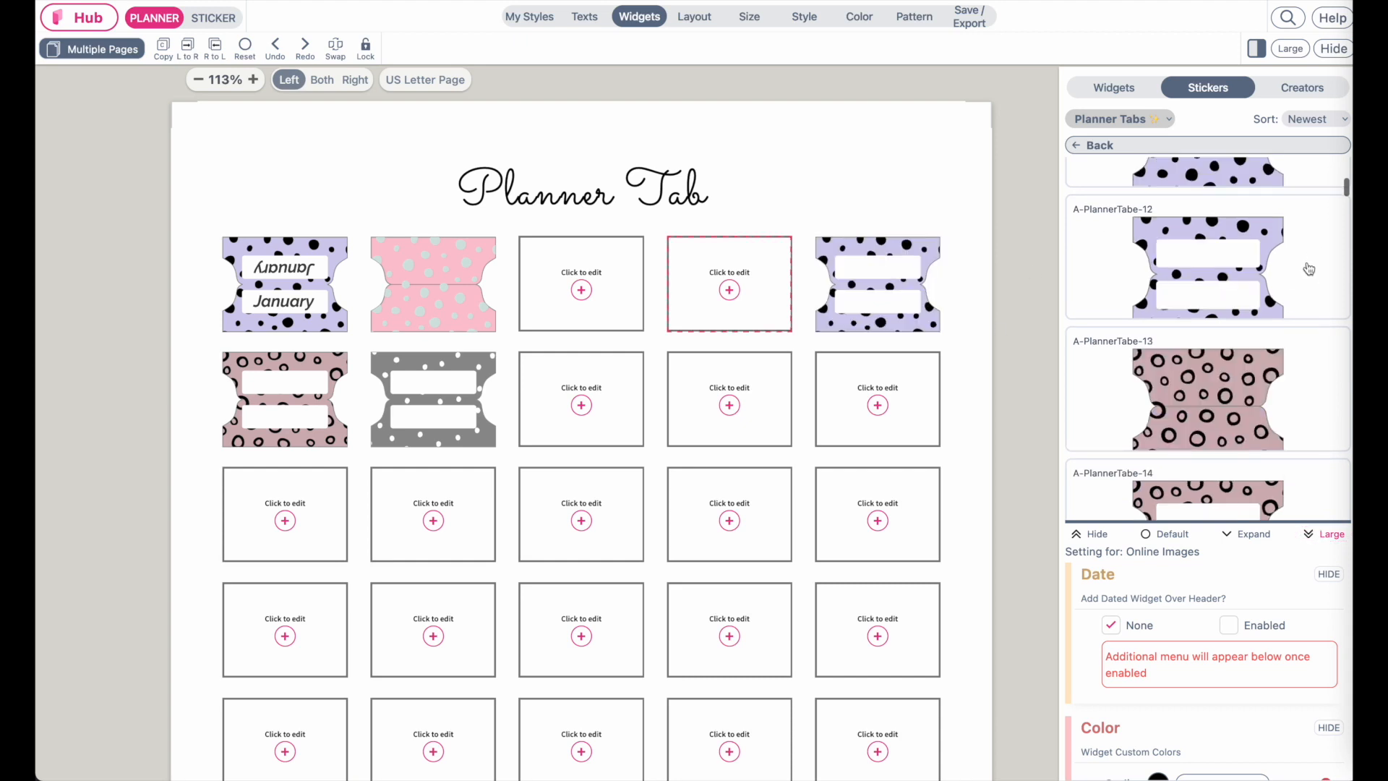
click(1309, 270)
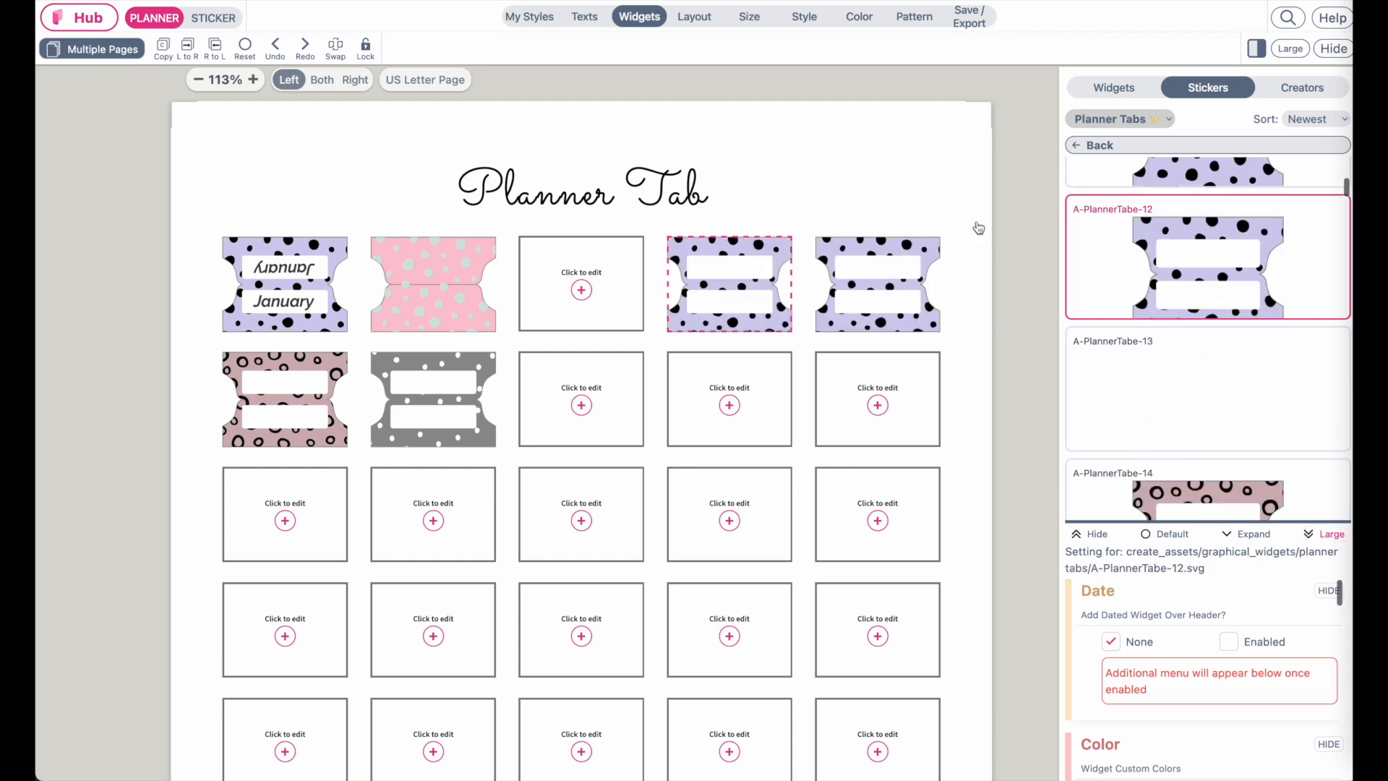
click(597, 280)
click(1293, 427)
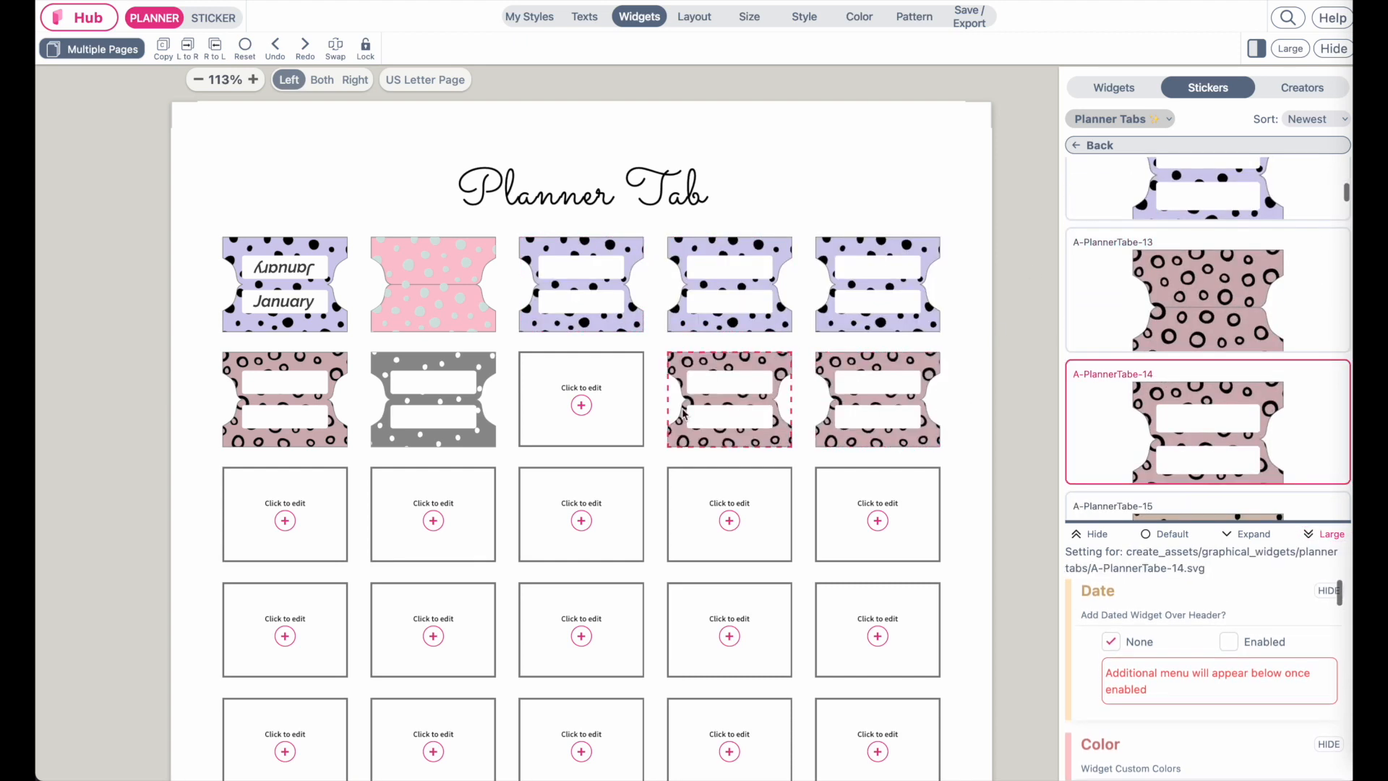
click(538, 402)
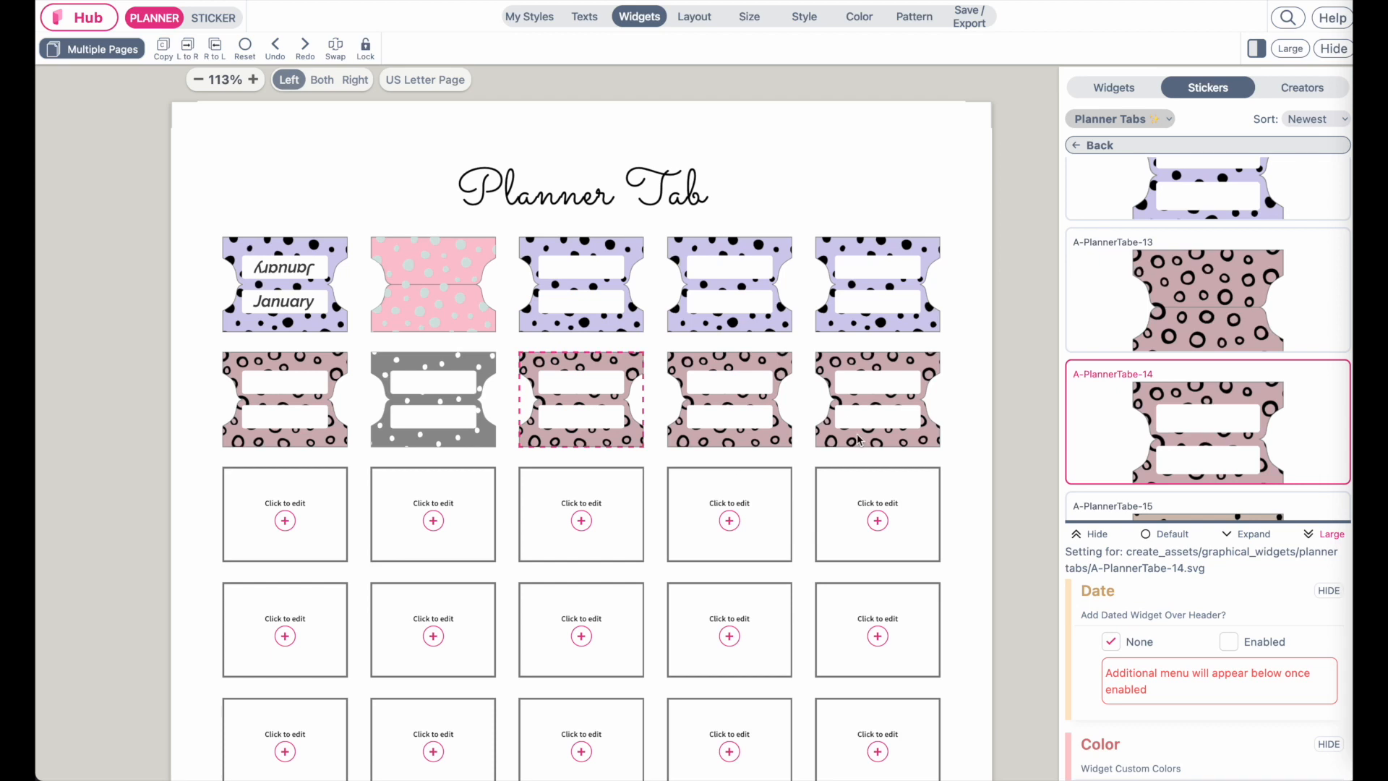
Fill the last three cells of the third row with the beige dotted A-PlannerTabe-16 sticker
click(868, 510)
scroll(1233, 417, down, 4)
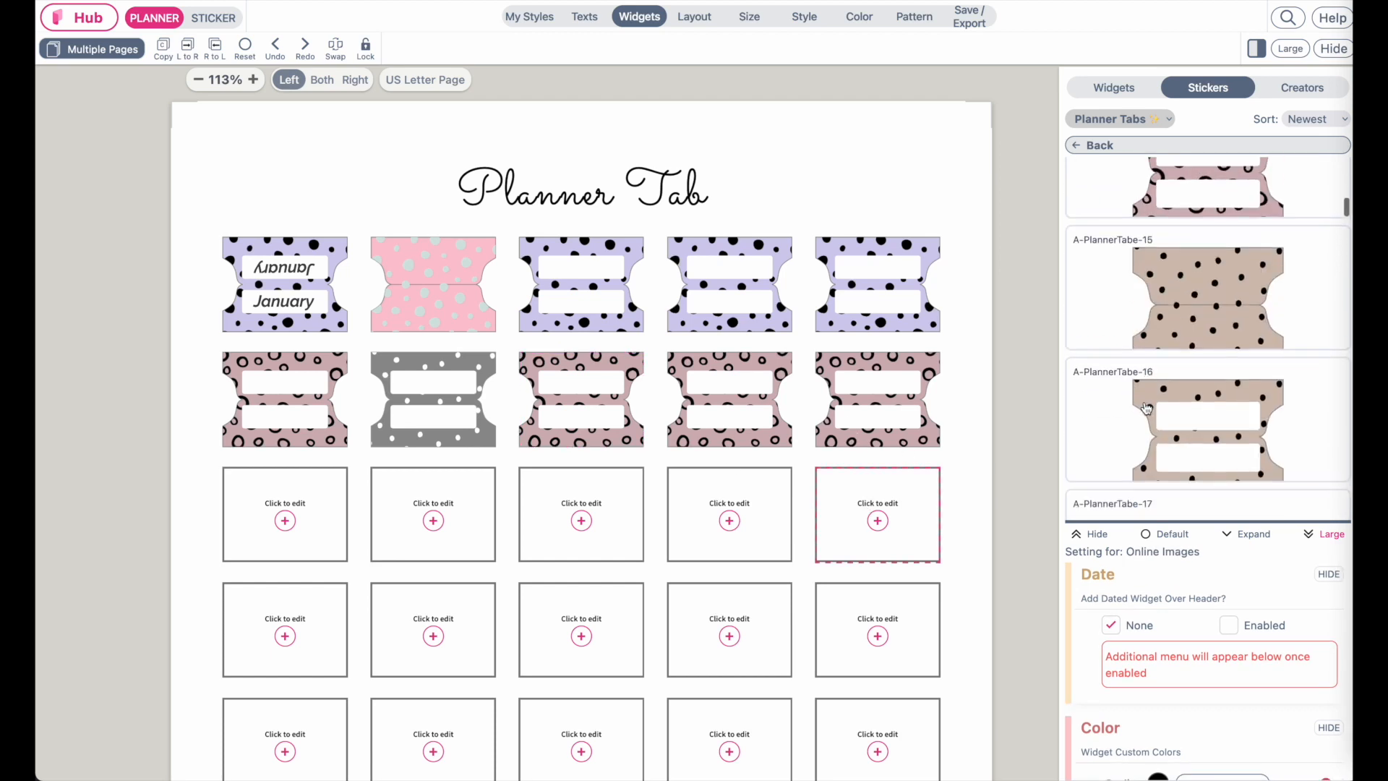
click(1234, 418)
click(720, 533)
click(589, 511)
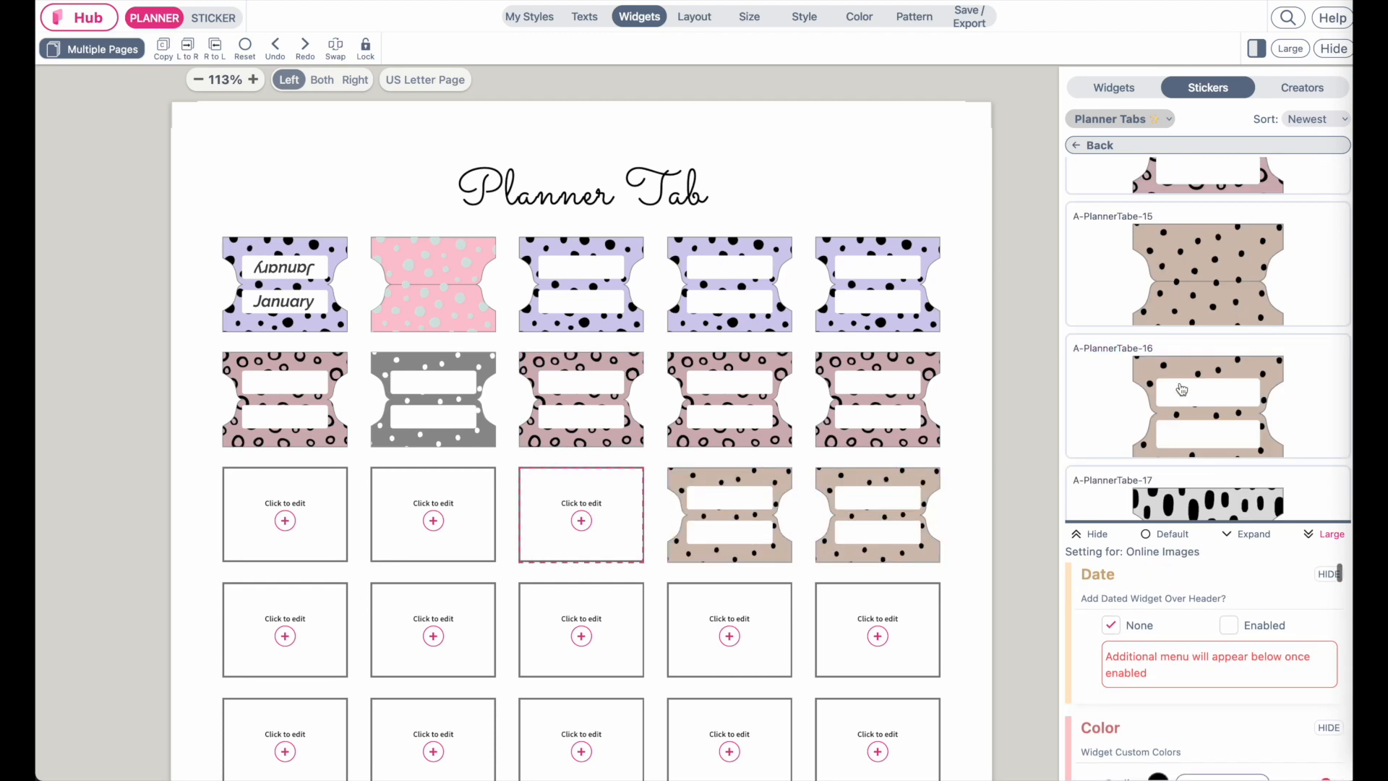
click(1181, 389)
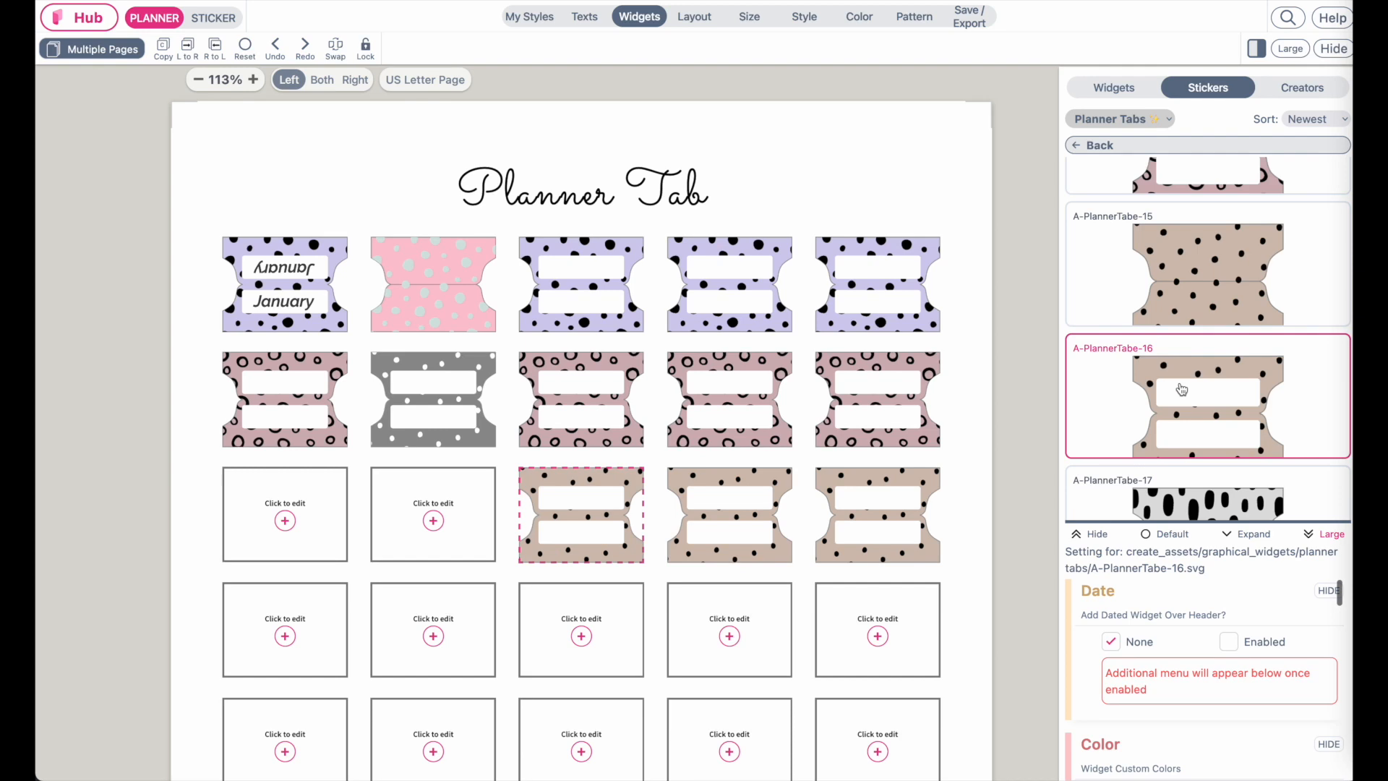
Search the custom color palettes for pastel and browse the results
click(873, 19)
click(1160, 84)
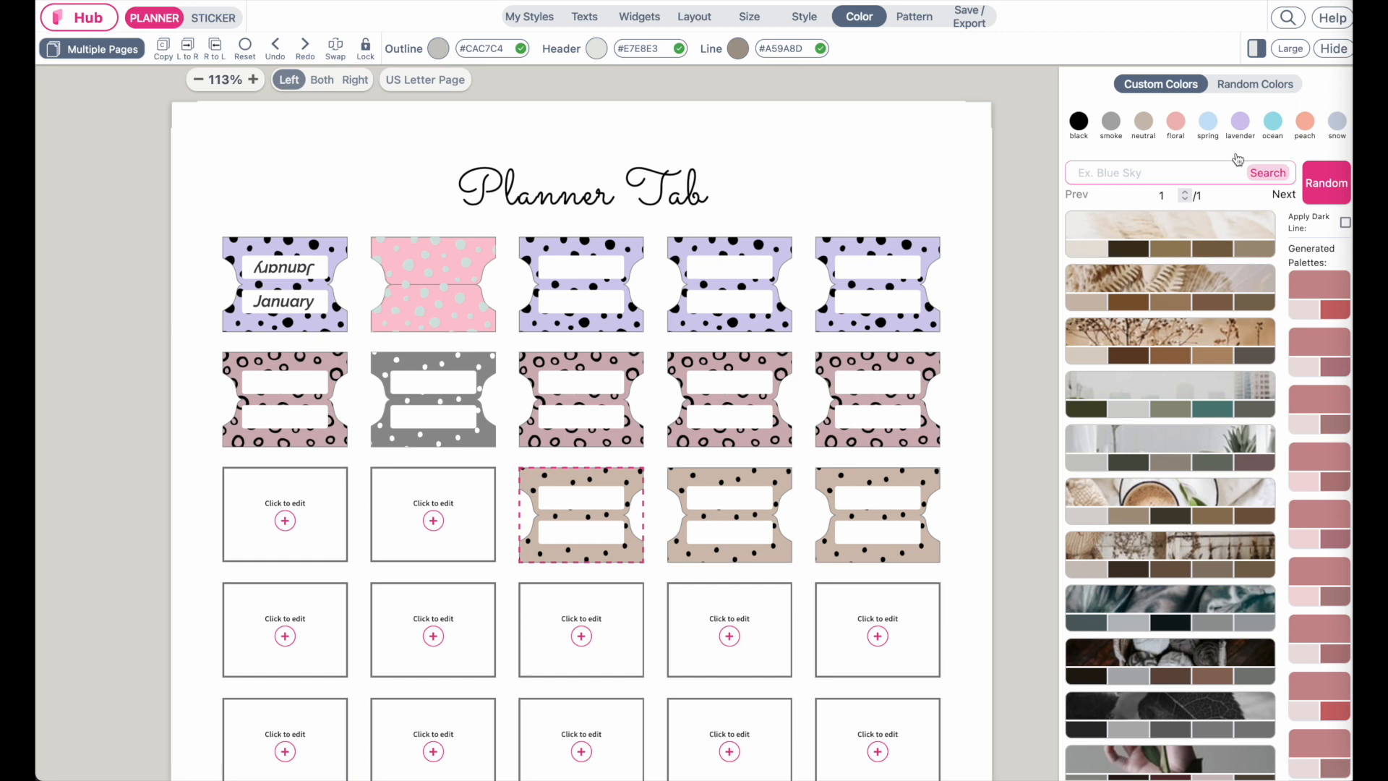
click(1139, 170)
text(pastel)
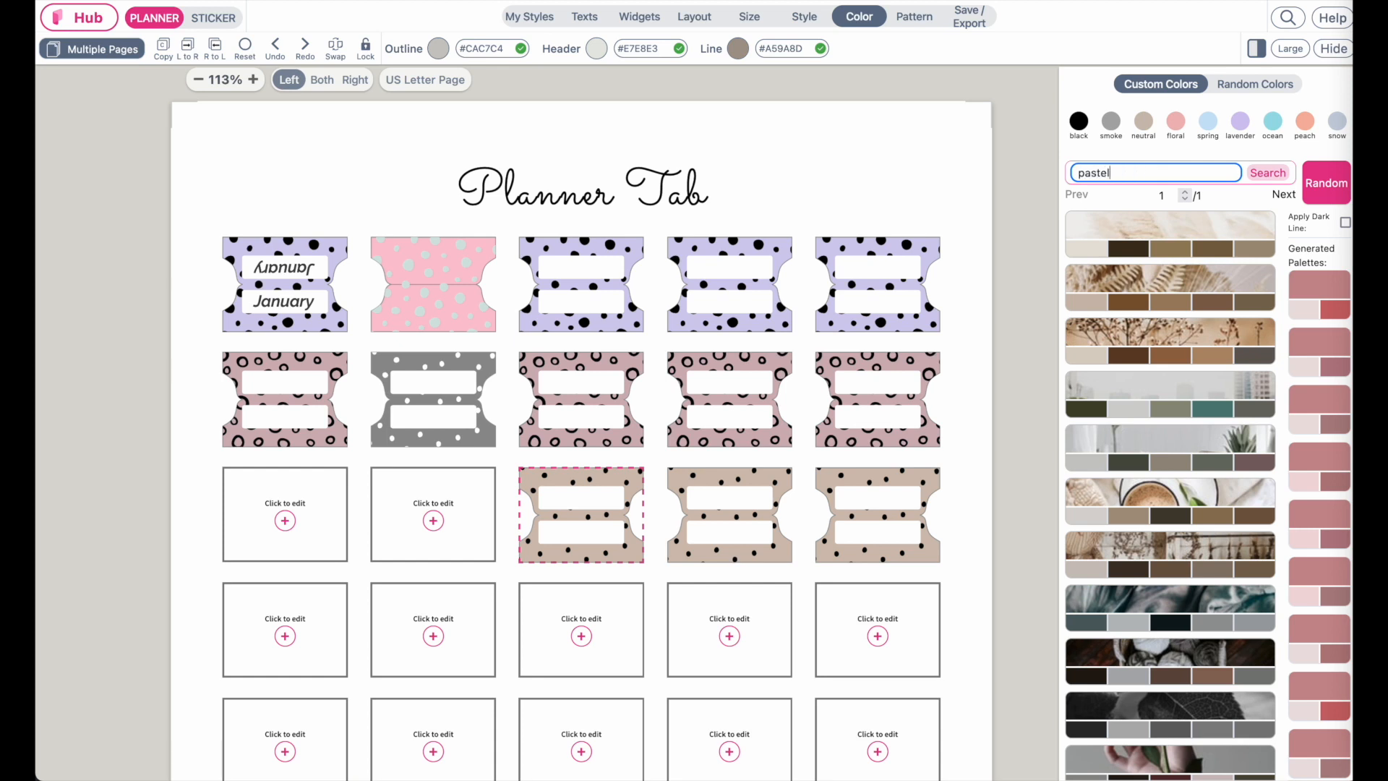
click(1266, 175)
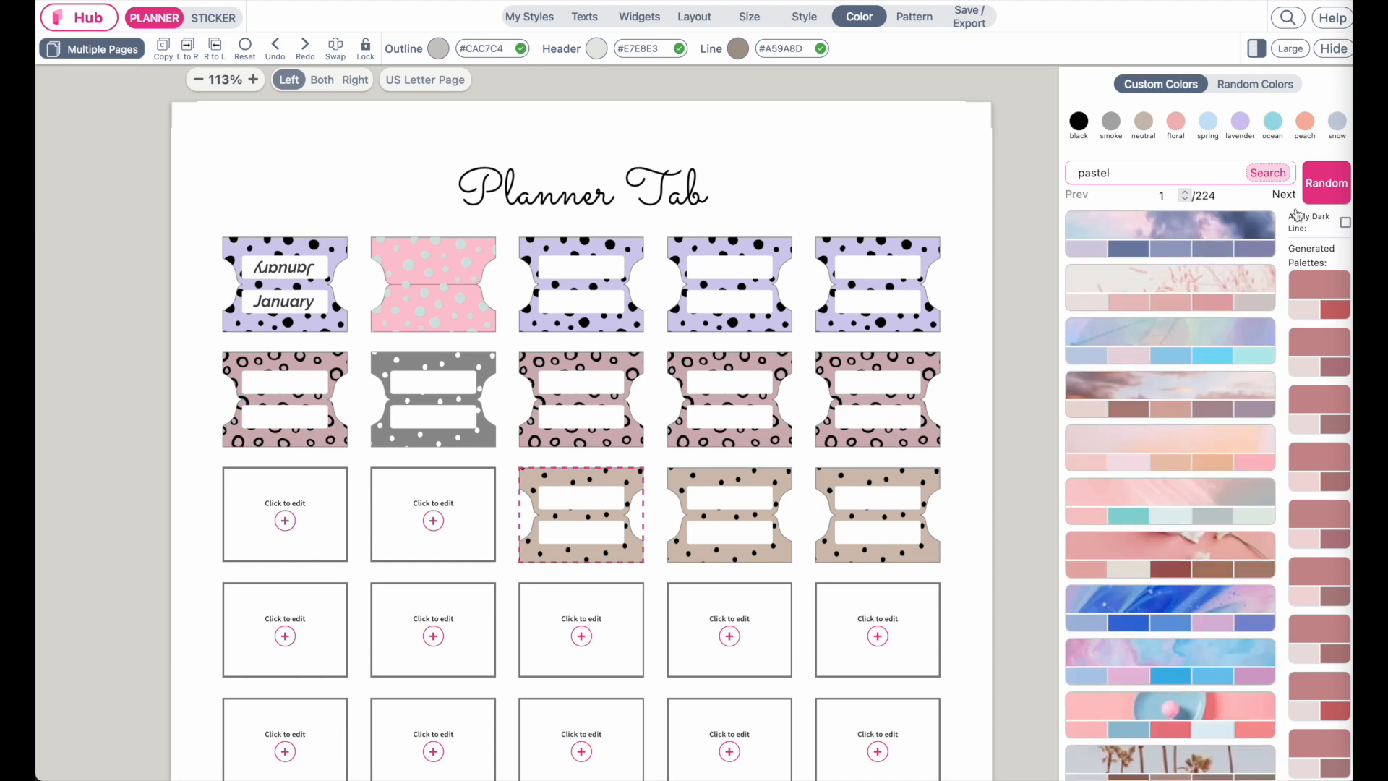
scroll(1236, 412, down, 3)
scroll(1225, 427, up, 3)
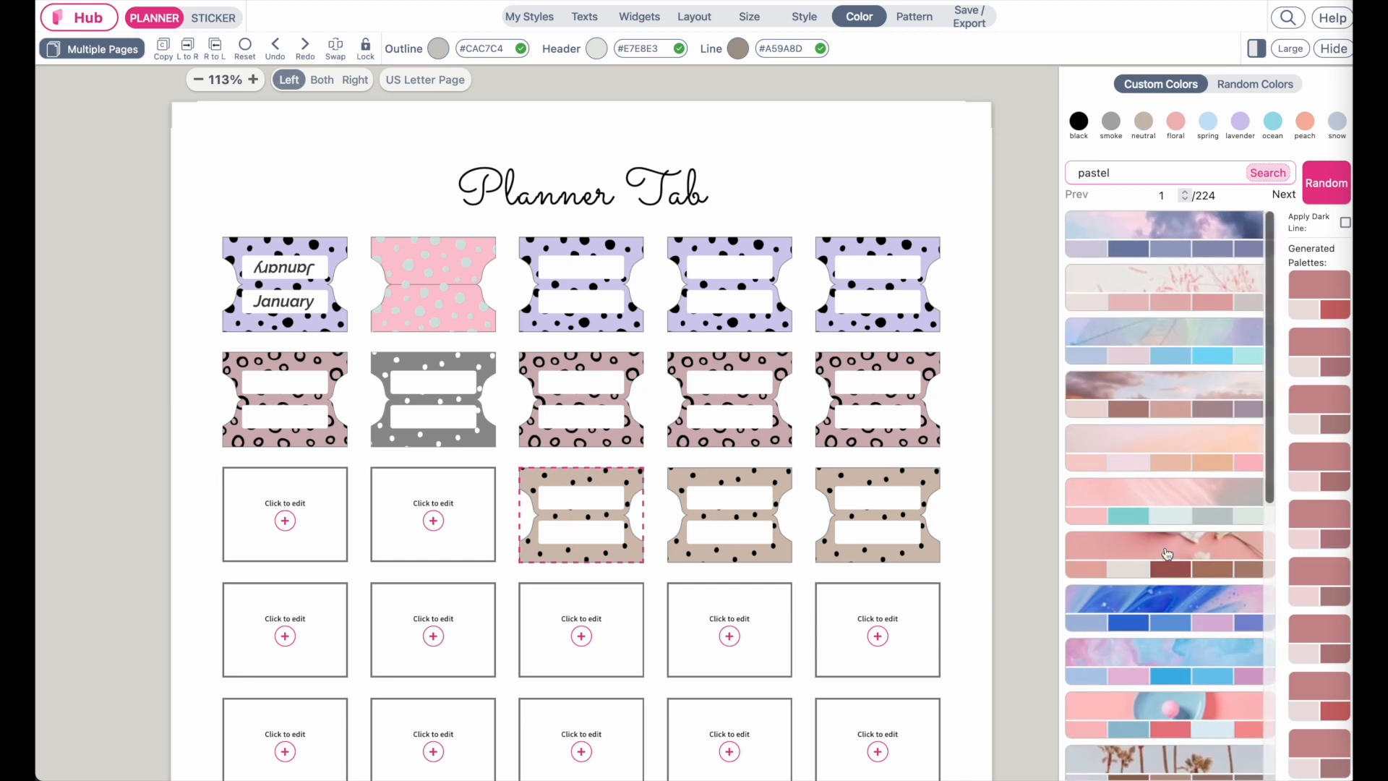
scroll(1177, 547, down, 3)
scroll(1167, 553, down, 2)
scroll(1167, 554, up, 4)
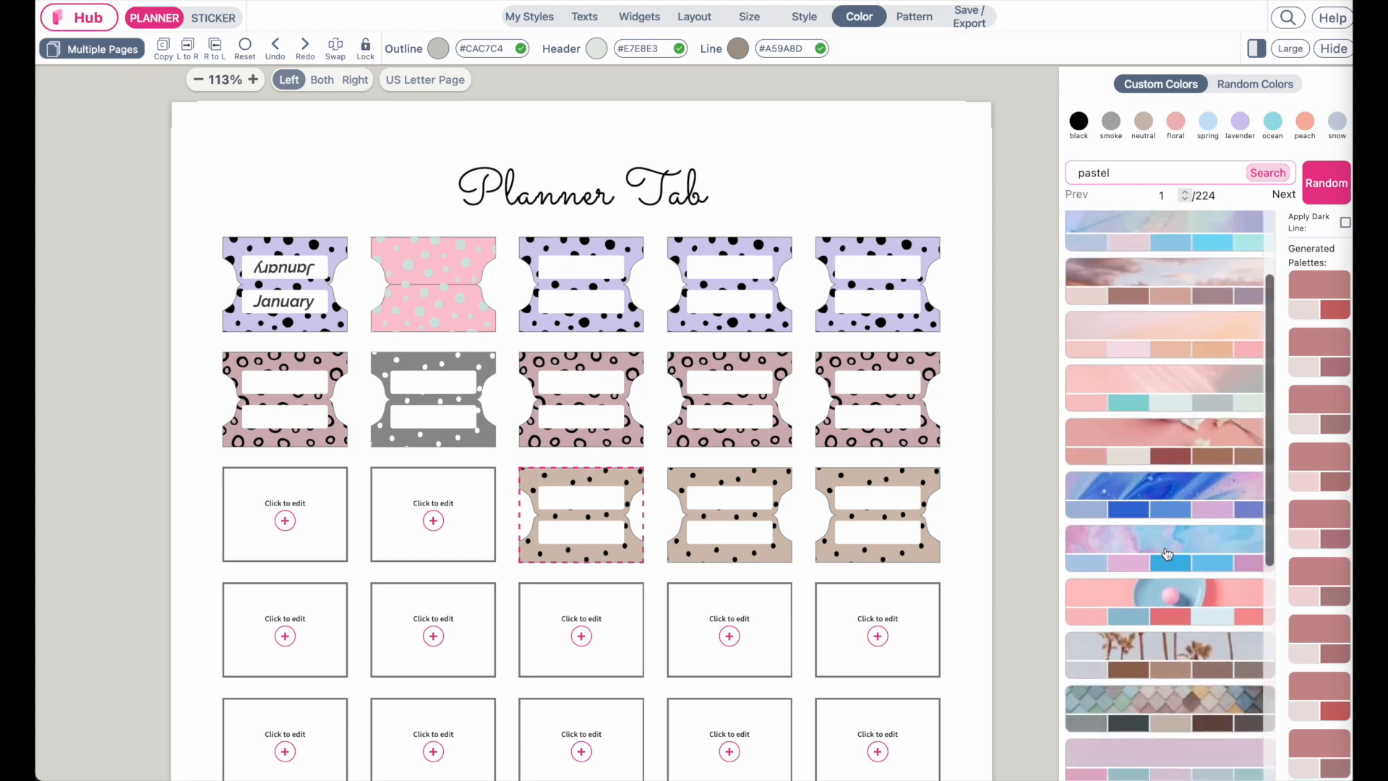
Apply a generated pink pastel palette with outline #E6ADA8, header #EDDEDE and line #B38E80
click(1159, 472)
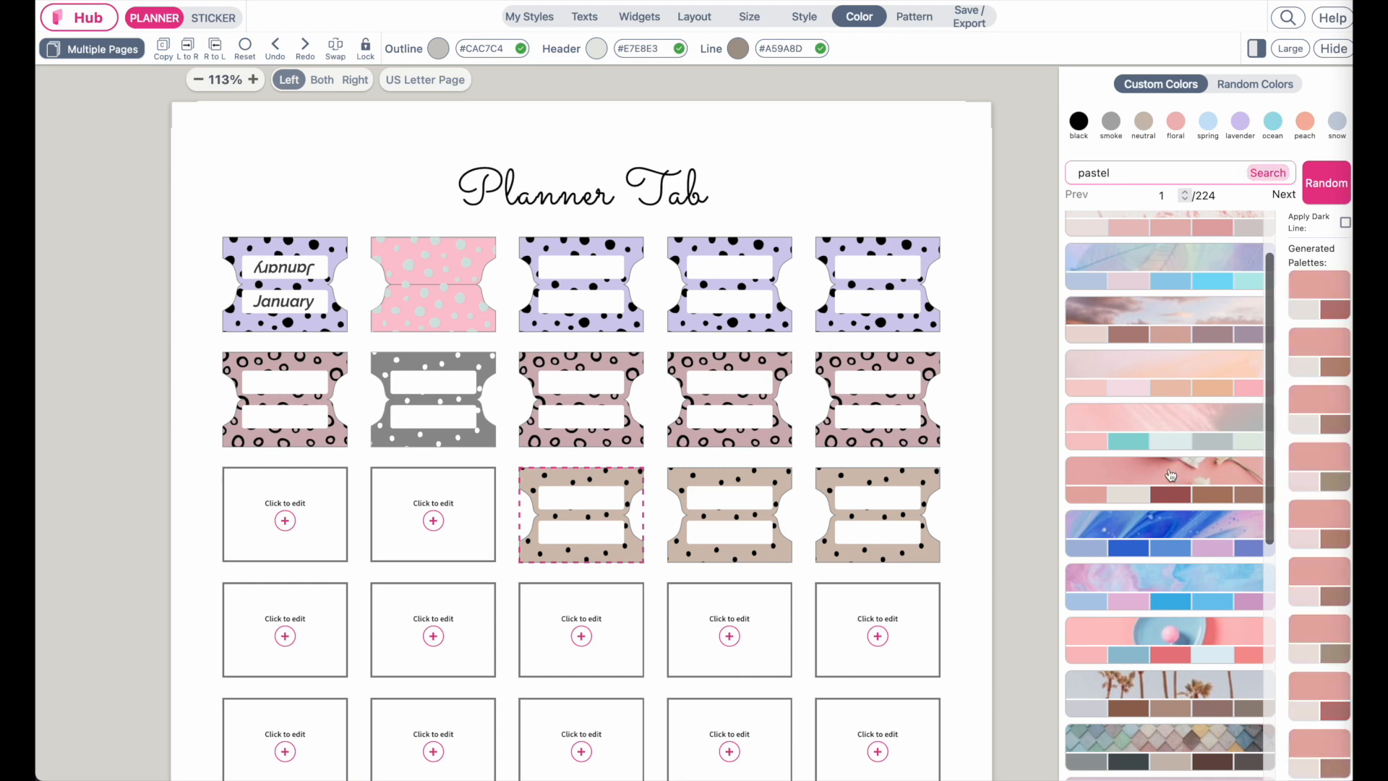
click(1320, 528)
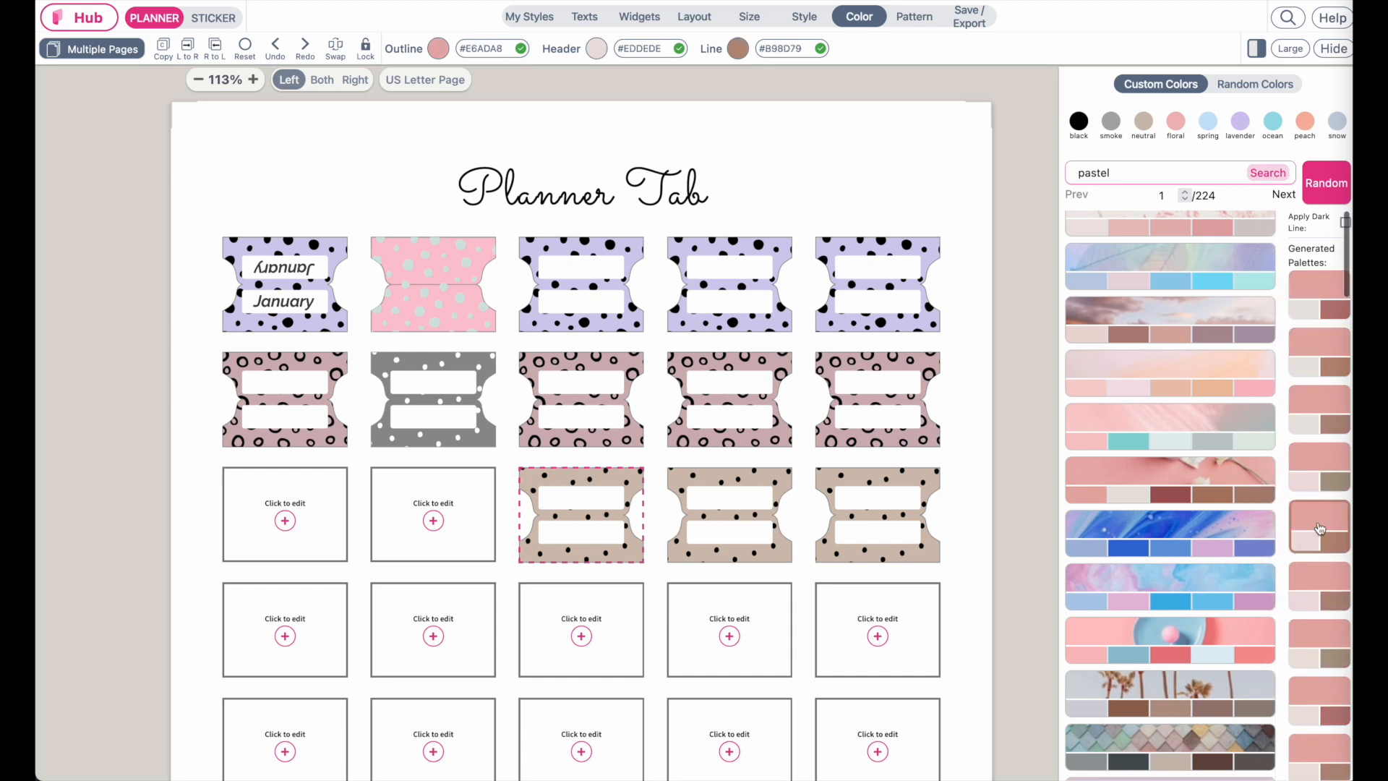
click(1324, 597)
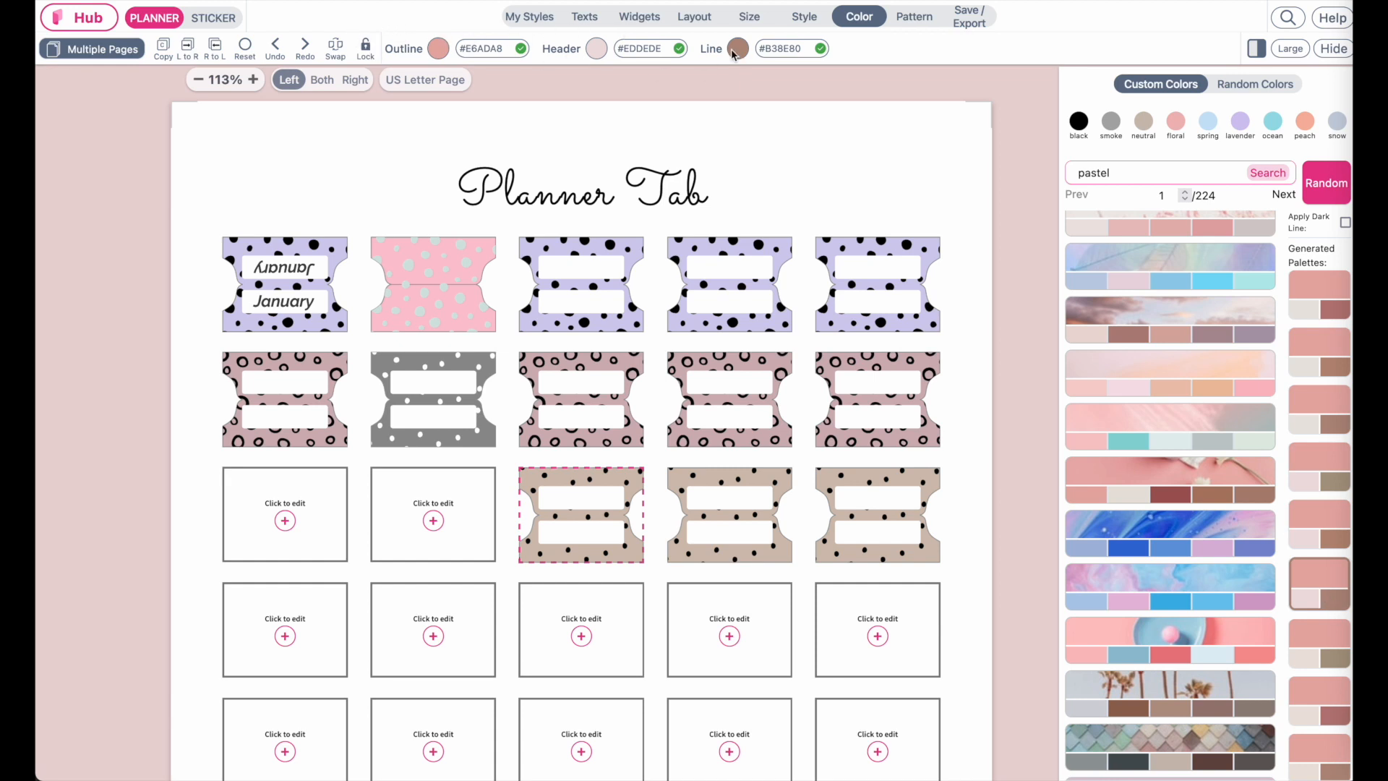
Search the palettes for ocean and try a few of its generated palettes
drag(1118, 174, 1031, 178)
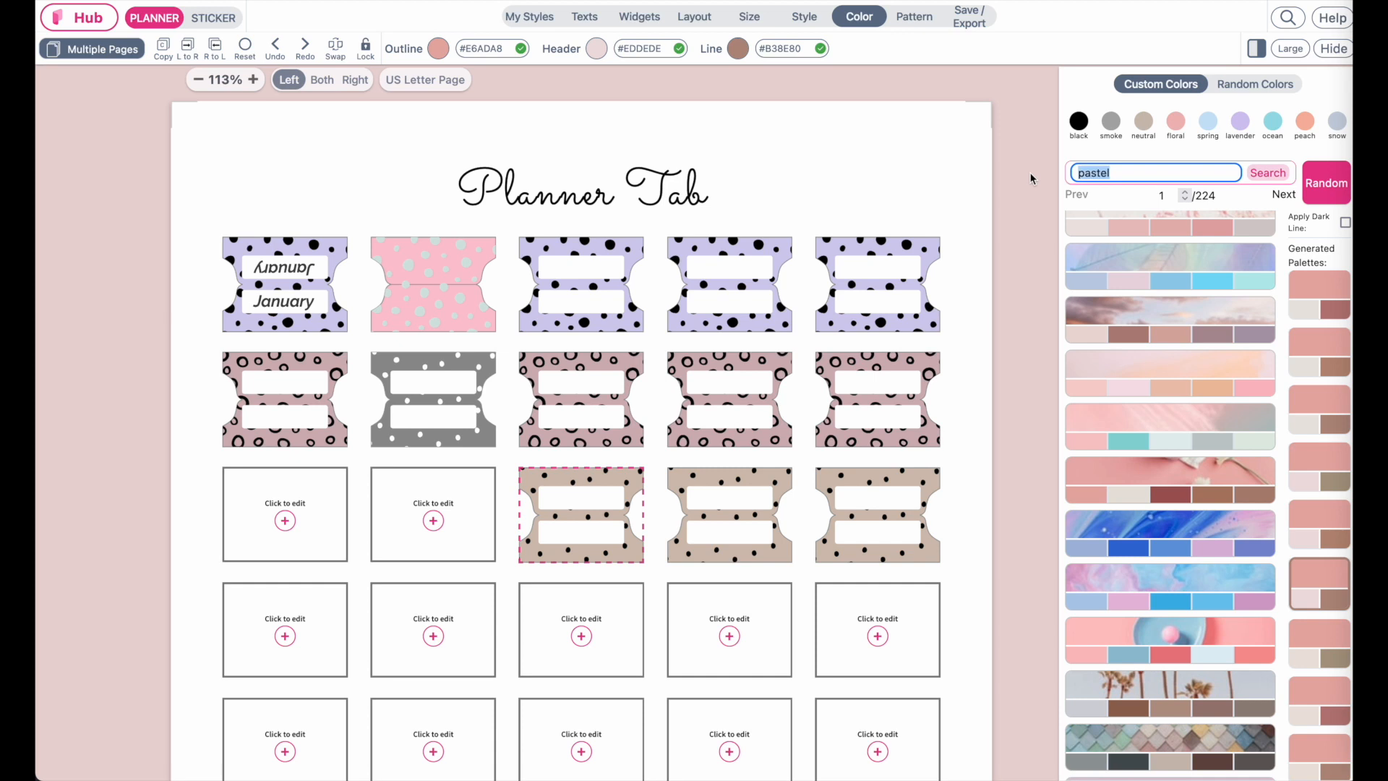
text(o)
key(Return)
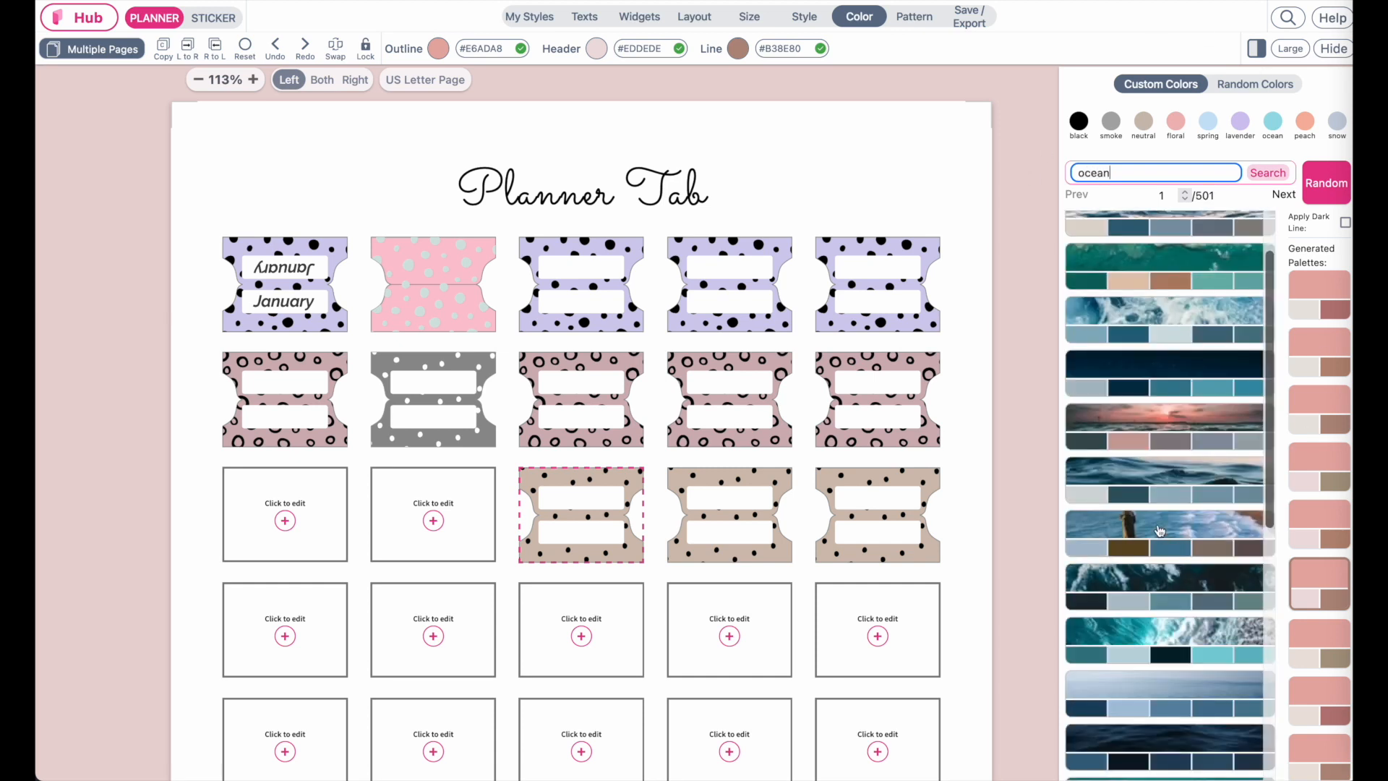
scroll(1159, 532, up, 2)
click(1169, 281)
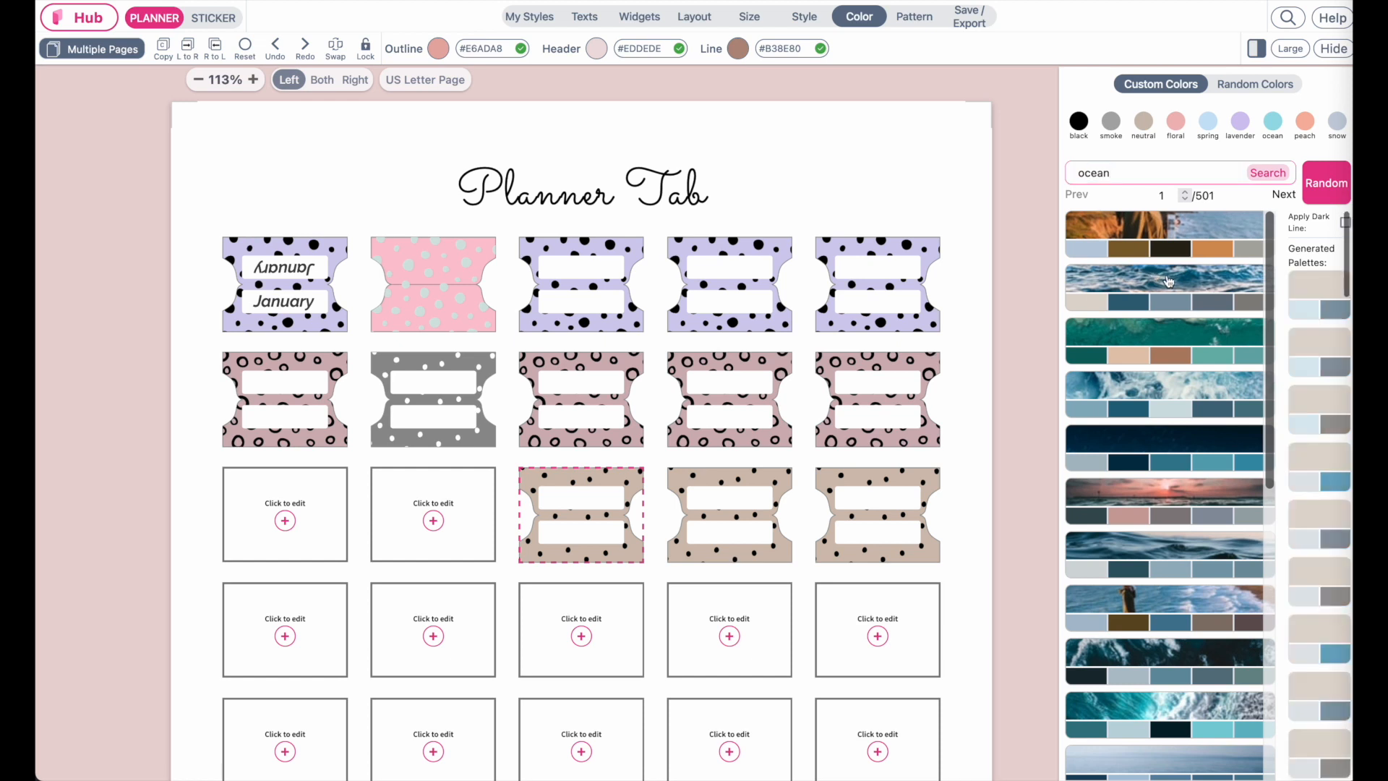
click(1231, 553)
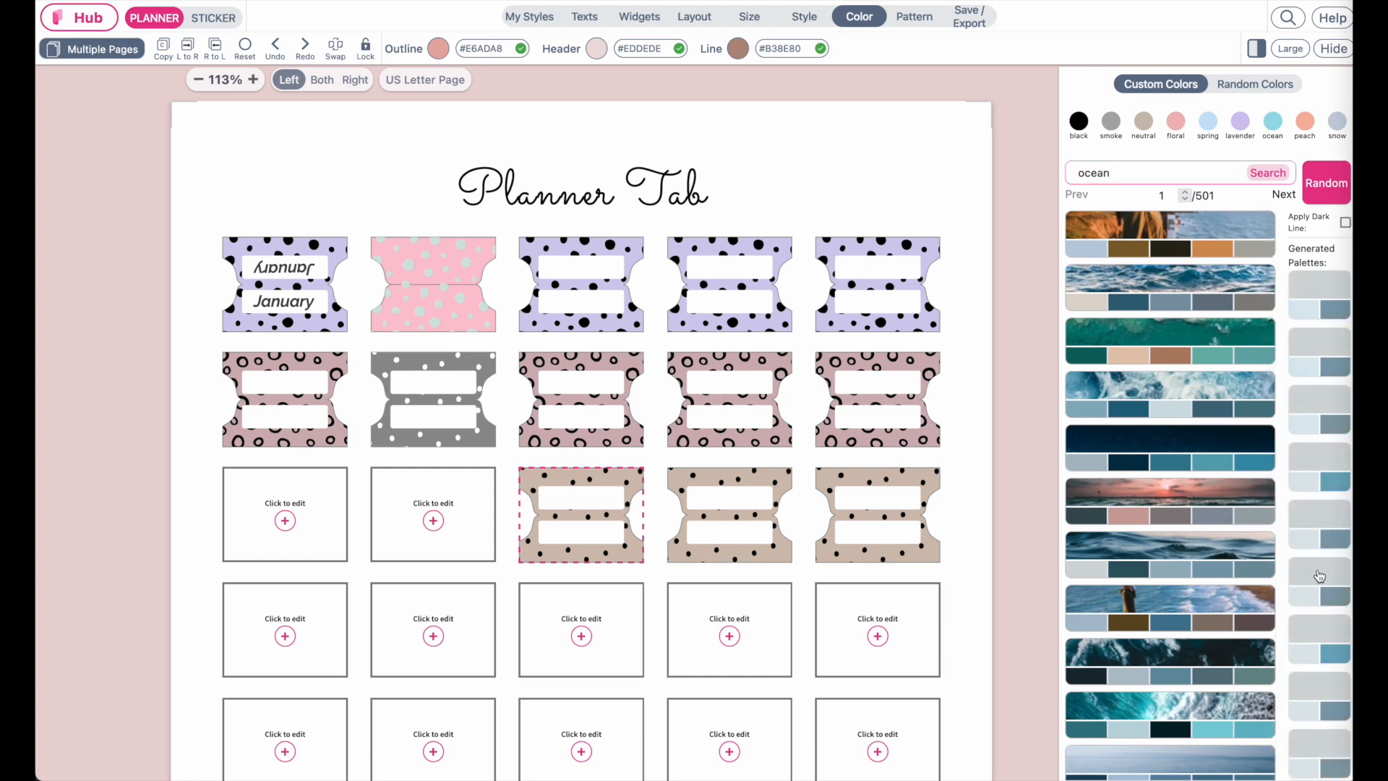
click(1205, 611)
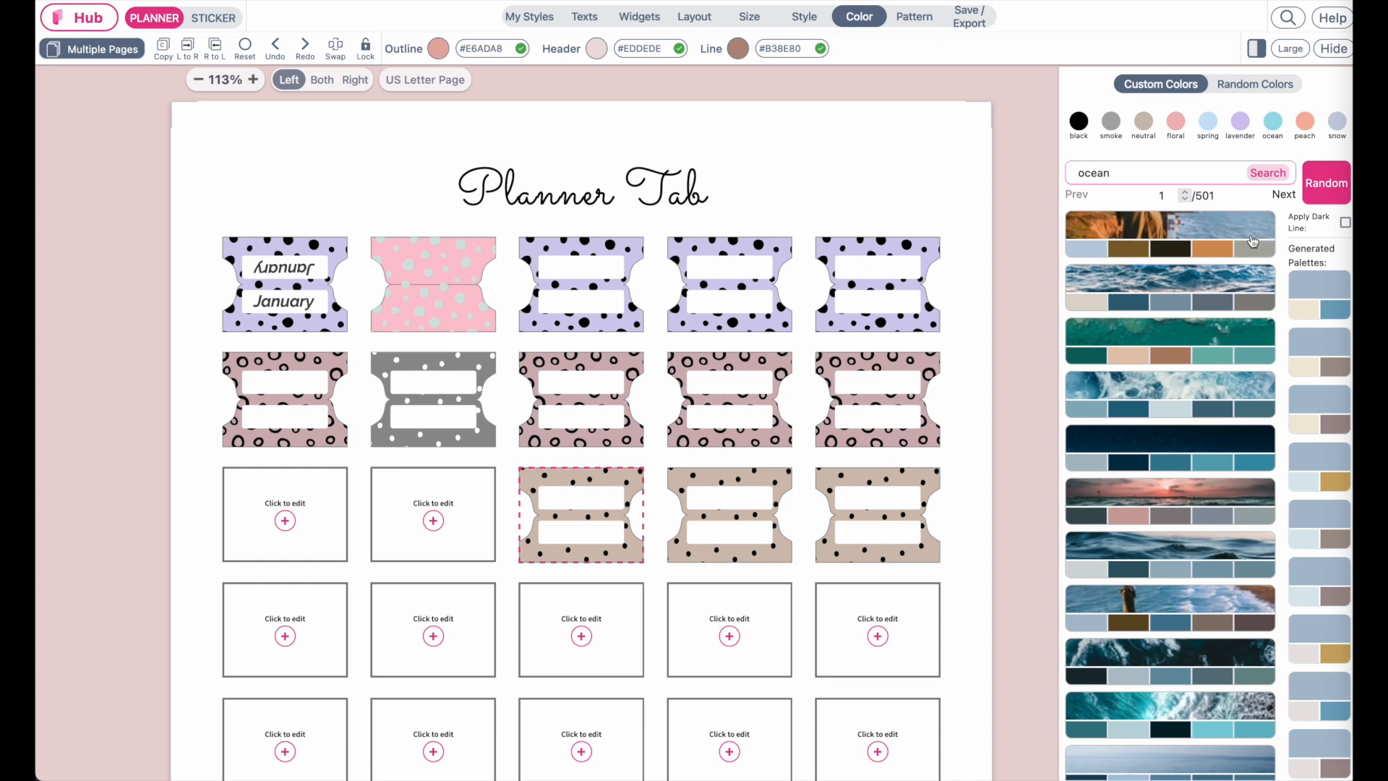
Generate random complementary colors for the widget several times
click(1245, 88)
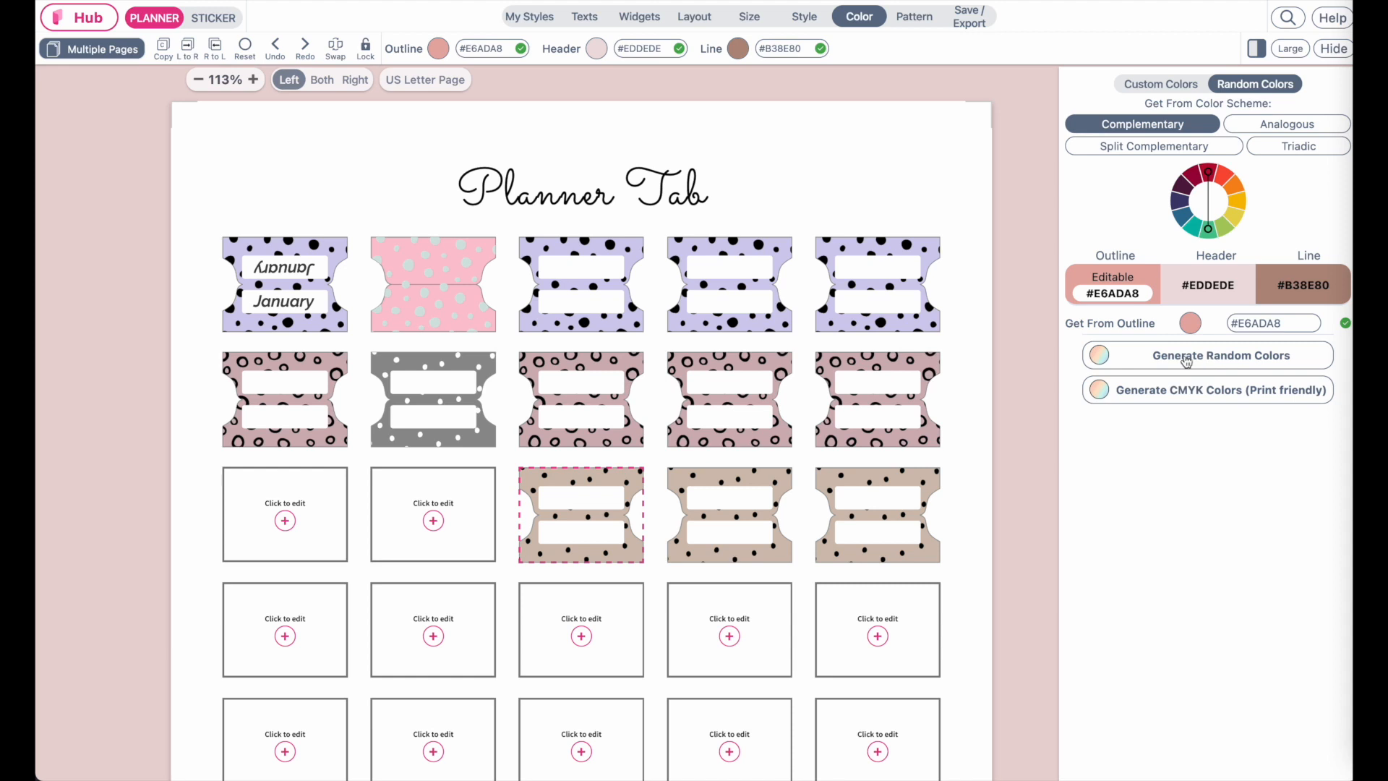
click(1148, 359)
click(1149, 359)
click(1148, 359)
click(1148, 359)
click(1149, 359)
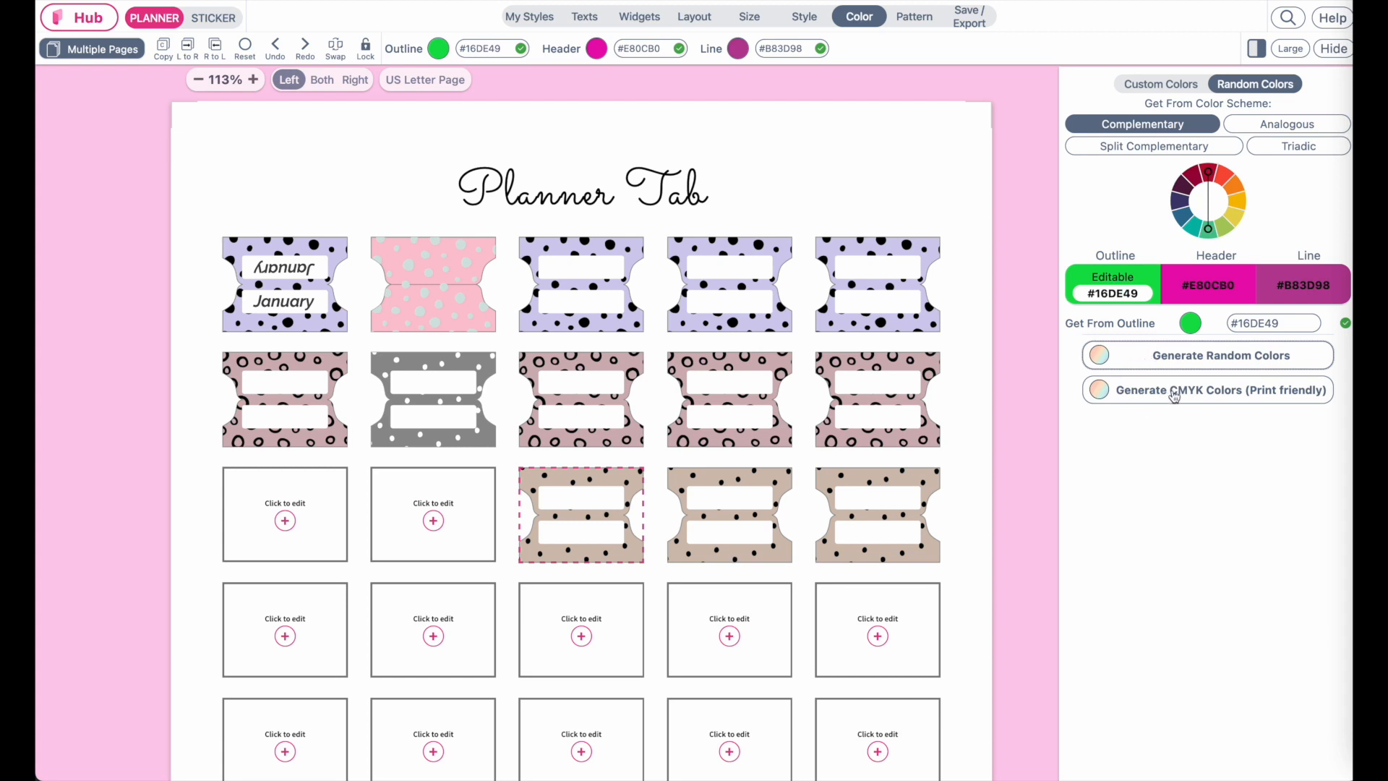
Generate print-friendly CMYK complementary colors several times
click(1286, 394)
click(1288, 396)
click(1288, 396)
click(1288, 396)
click(1288, 396)
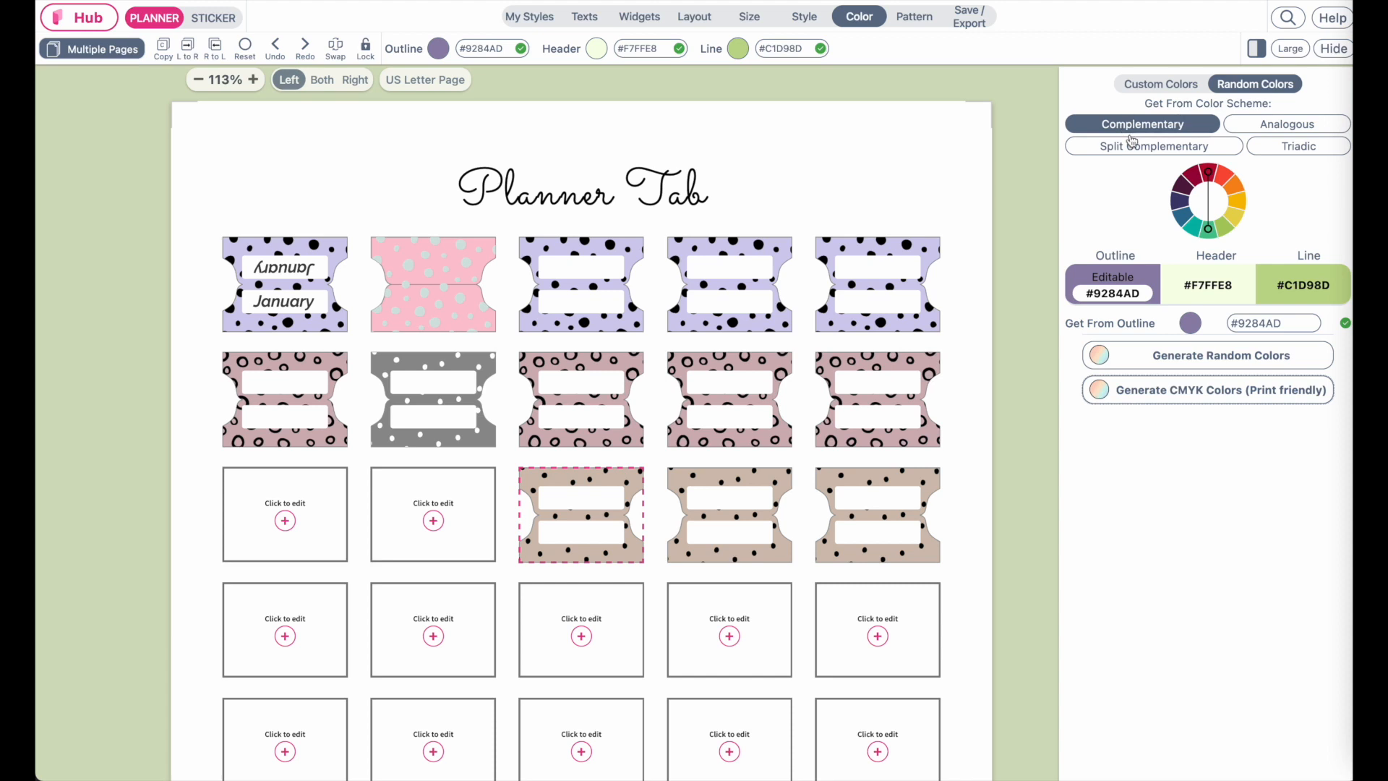
Switch the color scheme to Triadic and generate CMYK print-friendly colors repeatedly
click(1298, 127)
click(1151, 150)
click(1306, 150)
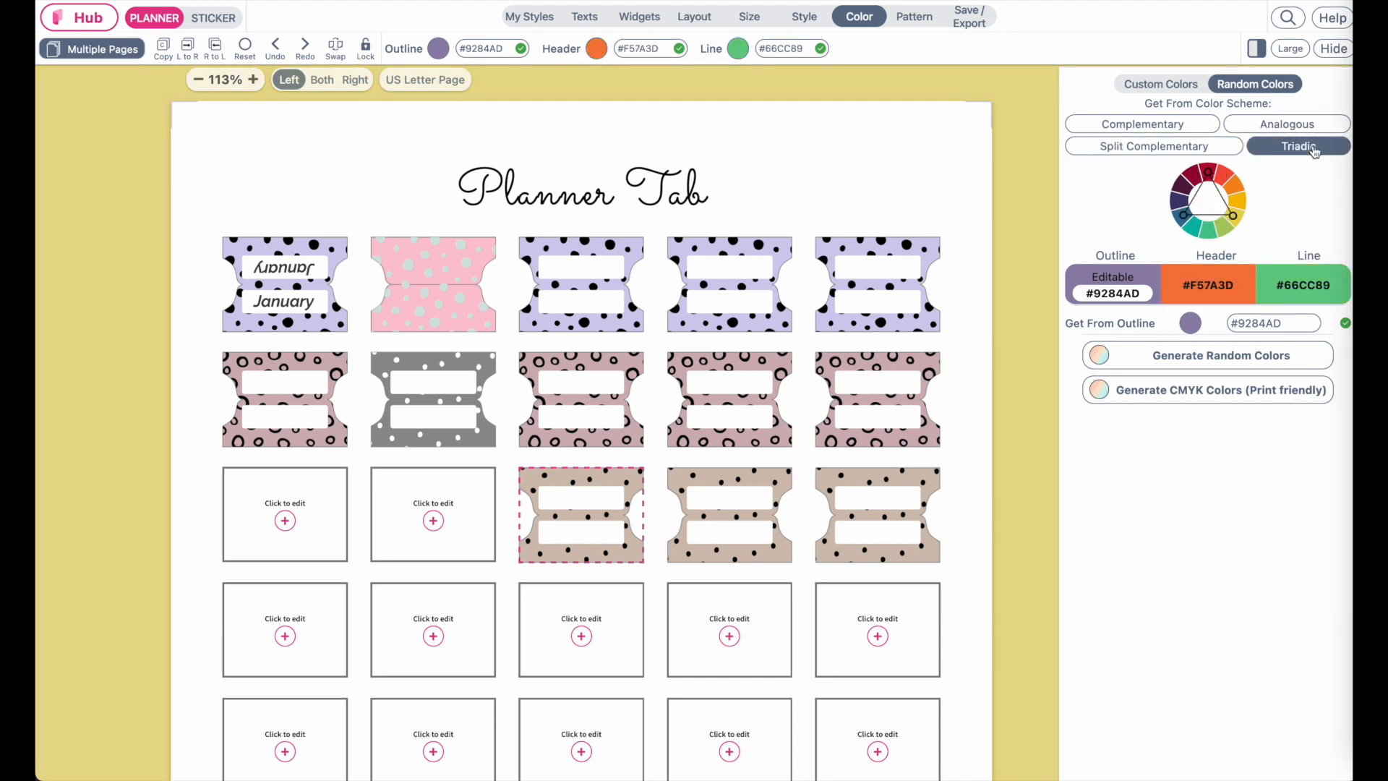
click(1198, 396)
click(1198, 396)
click(1198, 396)
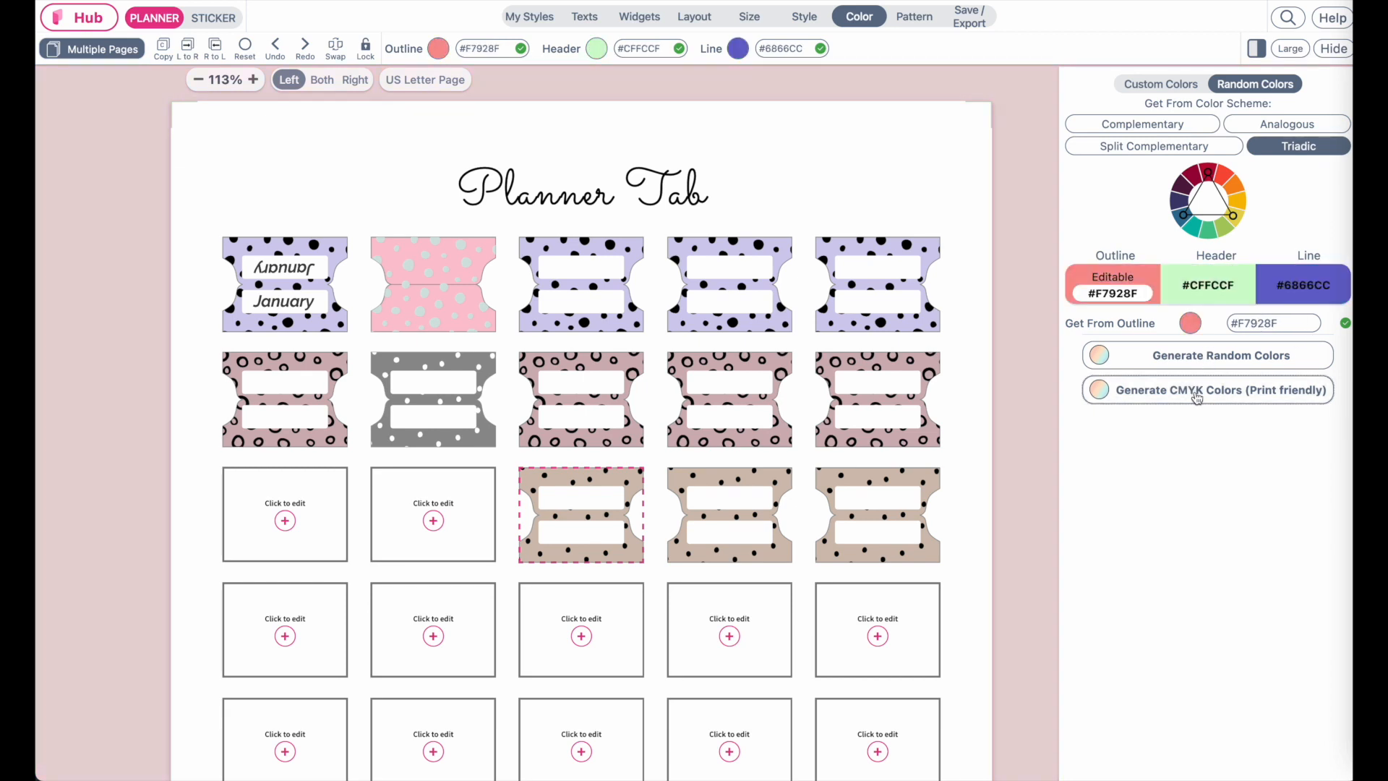
click(1198, 396)
click(1198, 396)
click(1198, 396)
click(1198, 396)
Pick the floral palette preset and apply a generated palette with outline #4D6F8F, header #EBE0E4 and line #AA88A5
click(1162, 86)
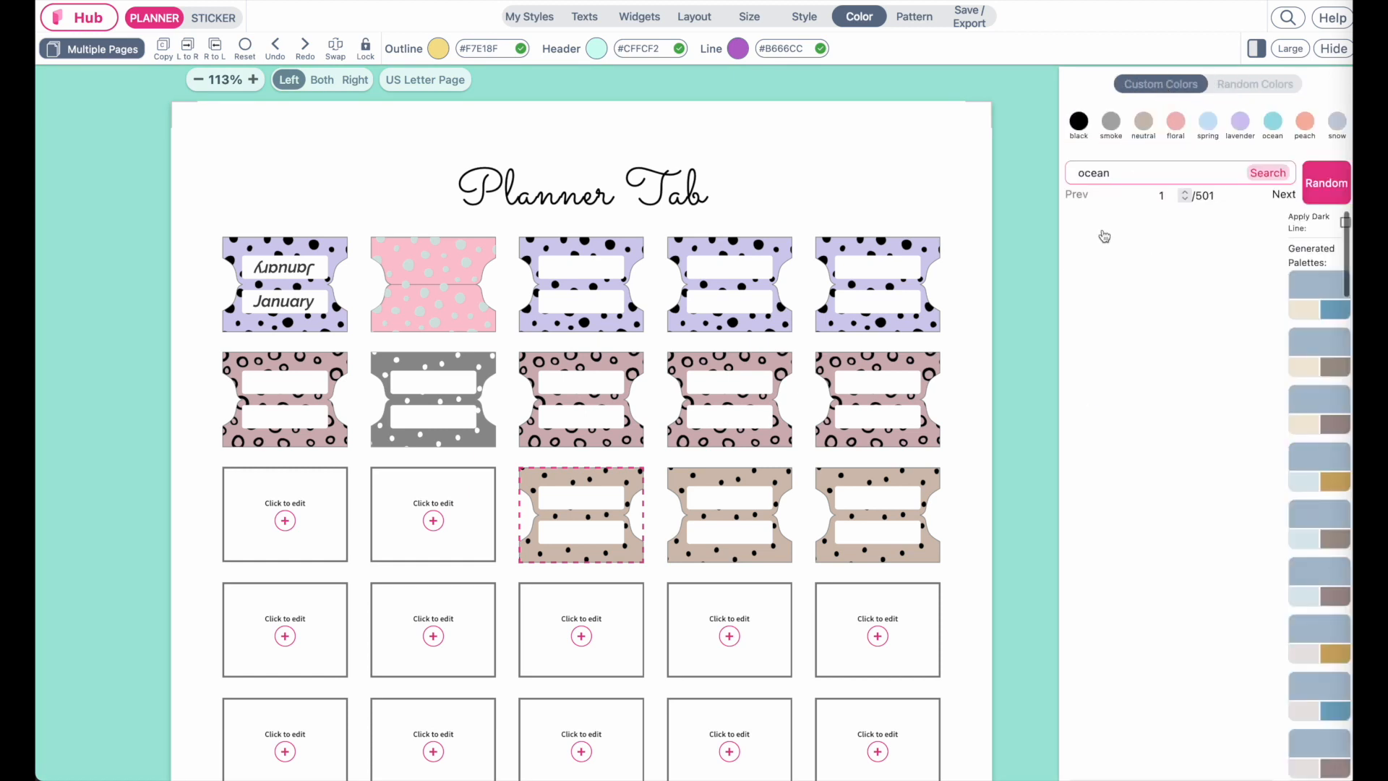
click(1175, 121)
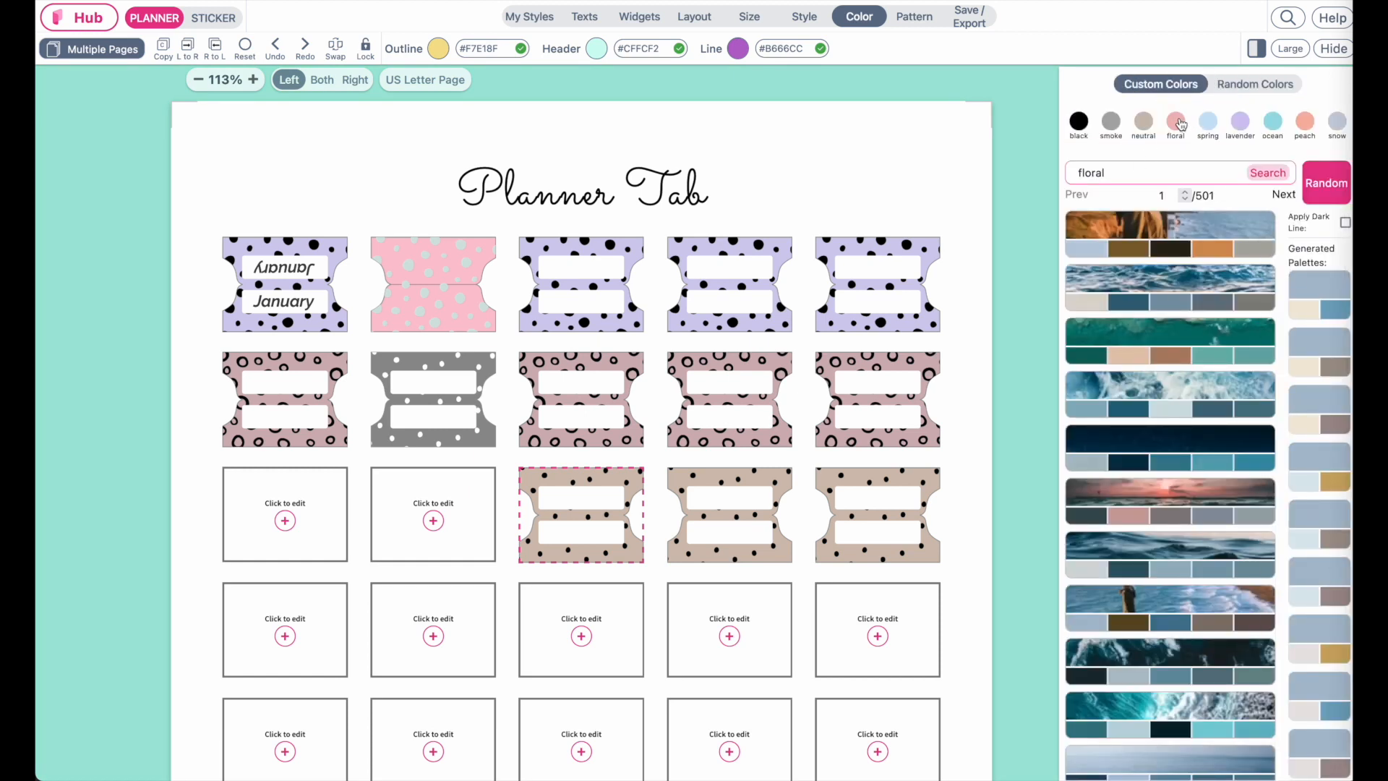
scroll(1183, 669, down, 2)
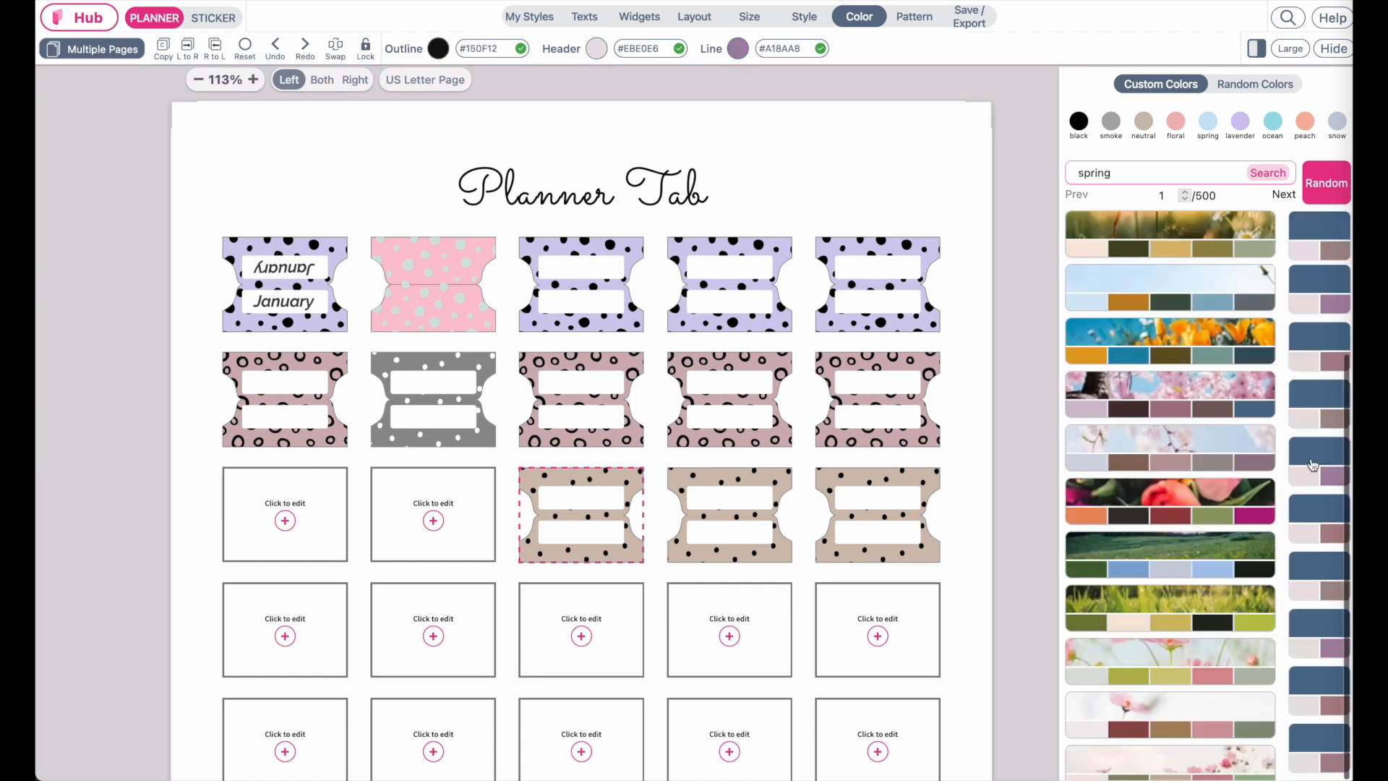
click(1313, 464)
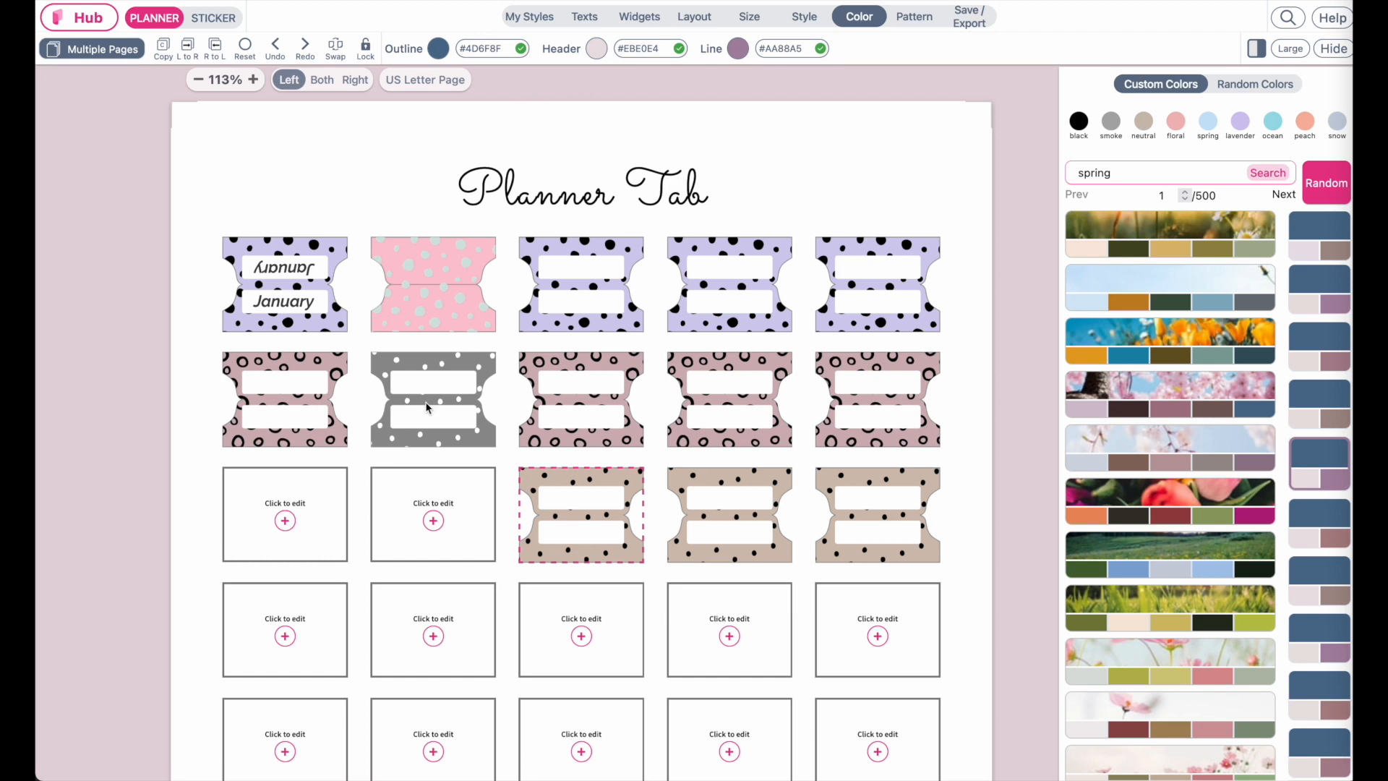
Recolor the third tab of the first row with a blue #4D6F8F background and pale pink dots
click(590, 284)
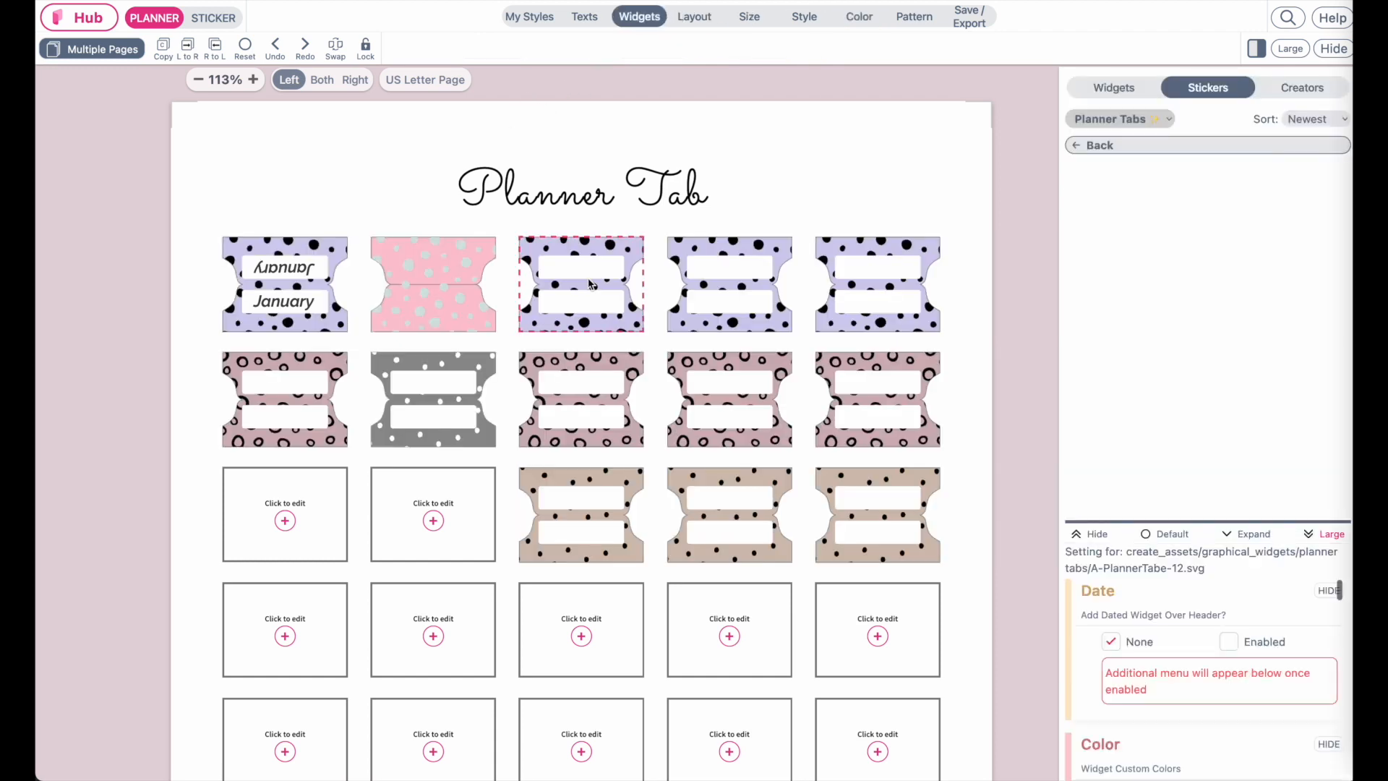
click(1167, 535)
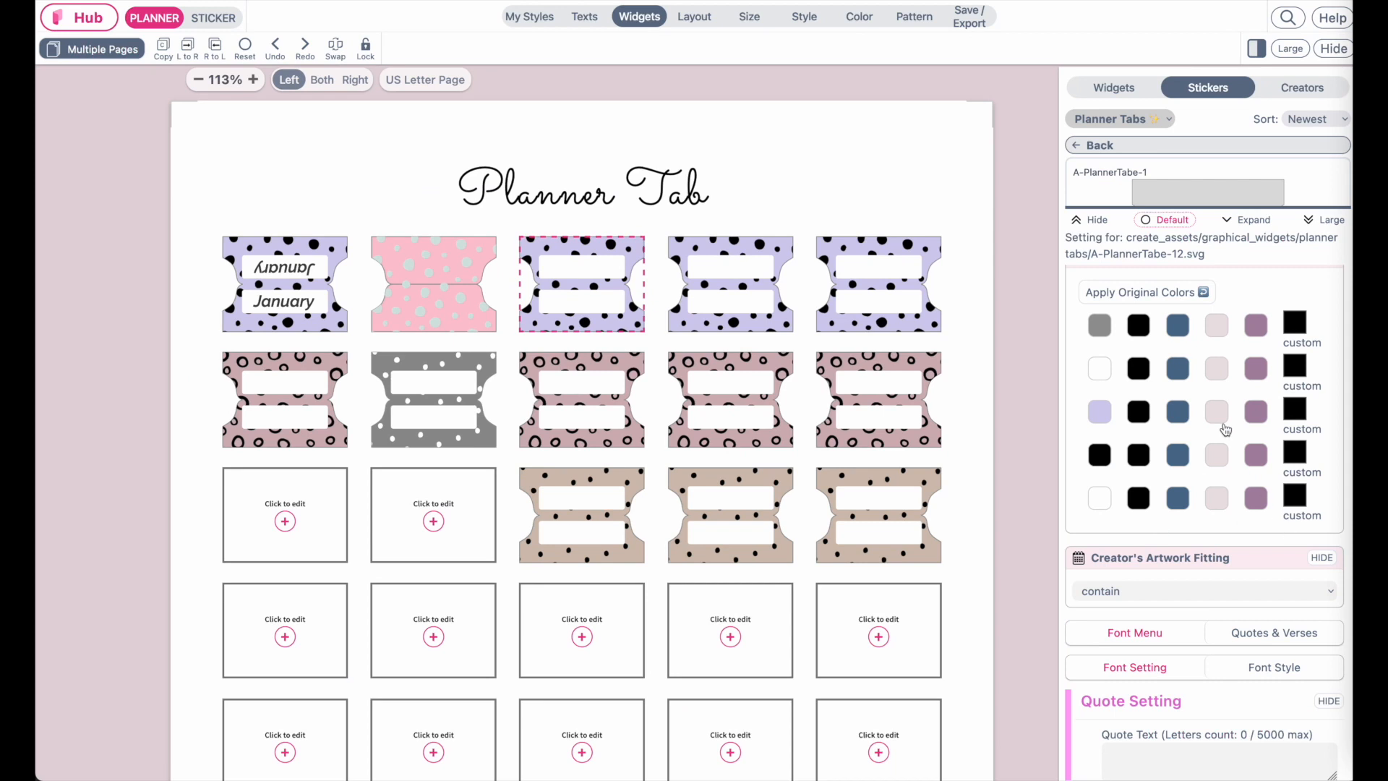
scroll(1225, 429, up, 5)
scroll(588, 498, left, 2)
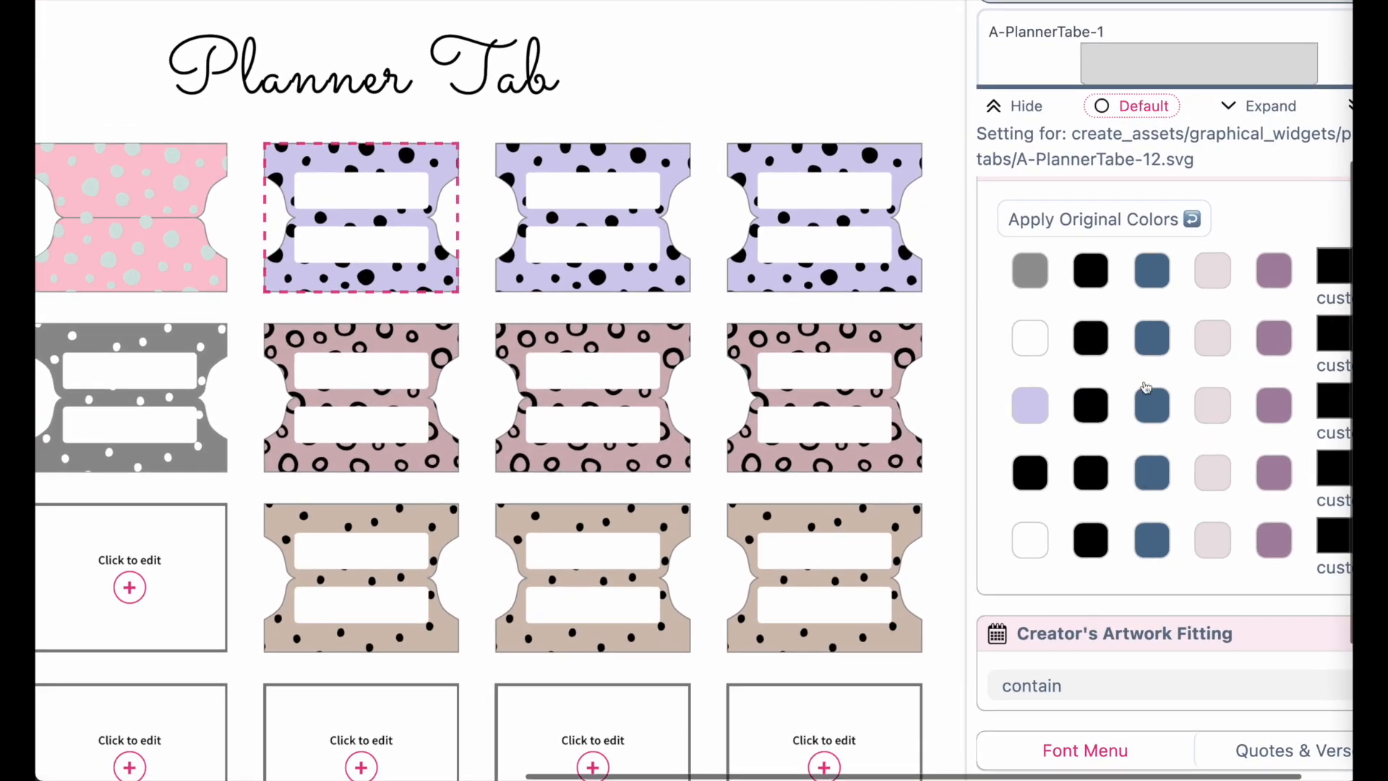
click(1154, 412)
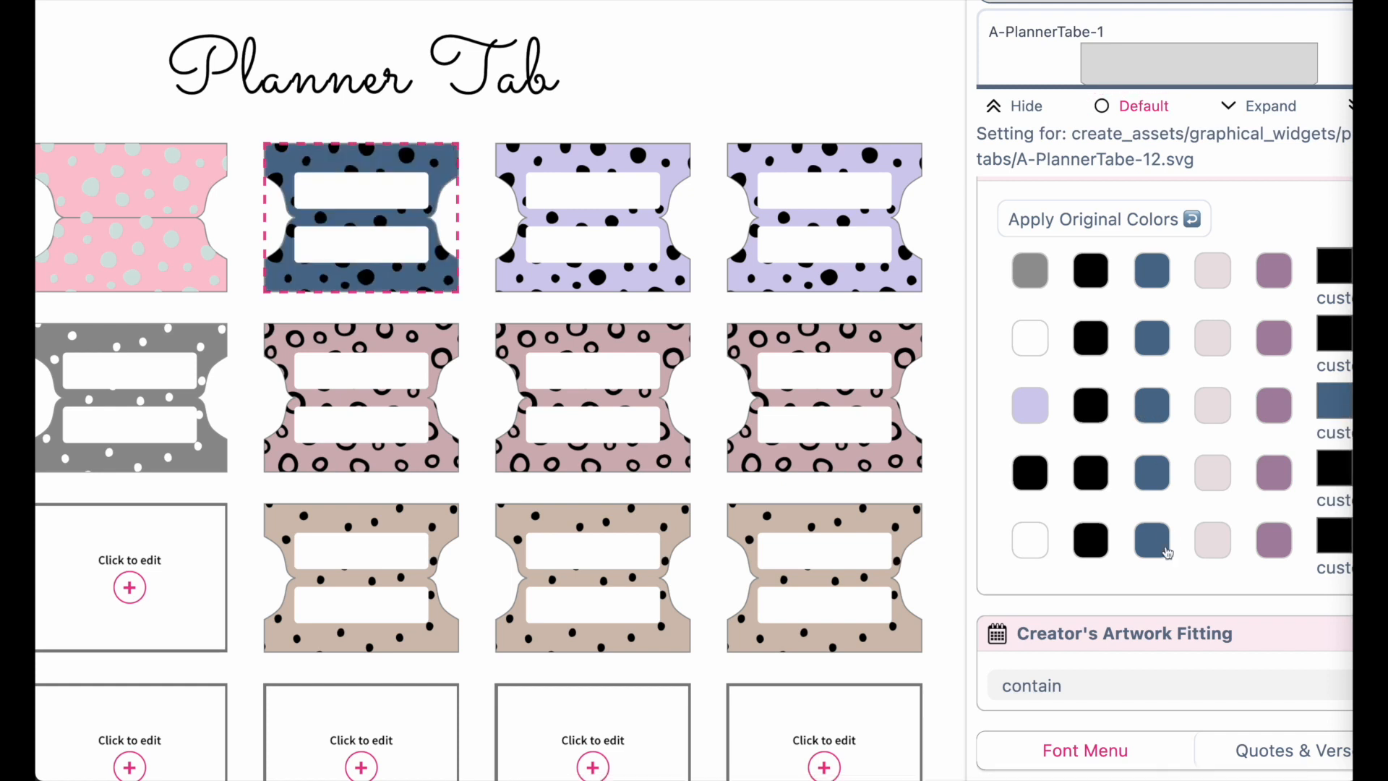
click(1218, 475)
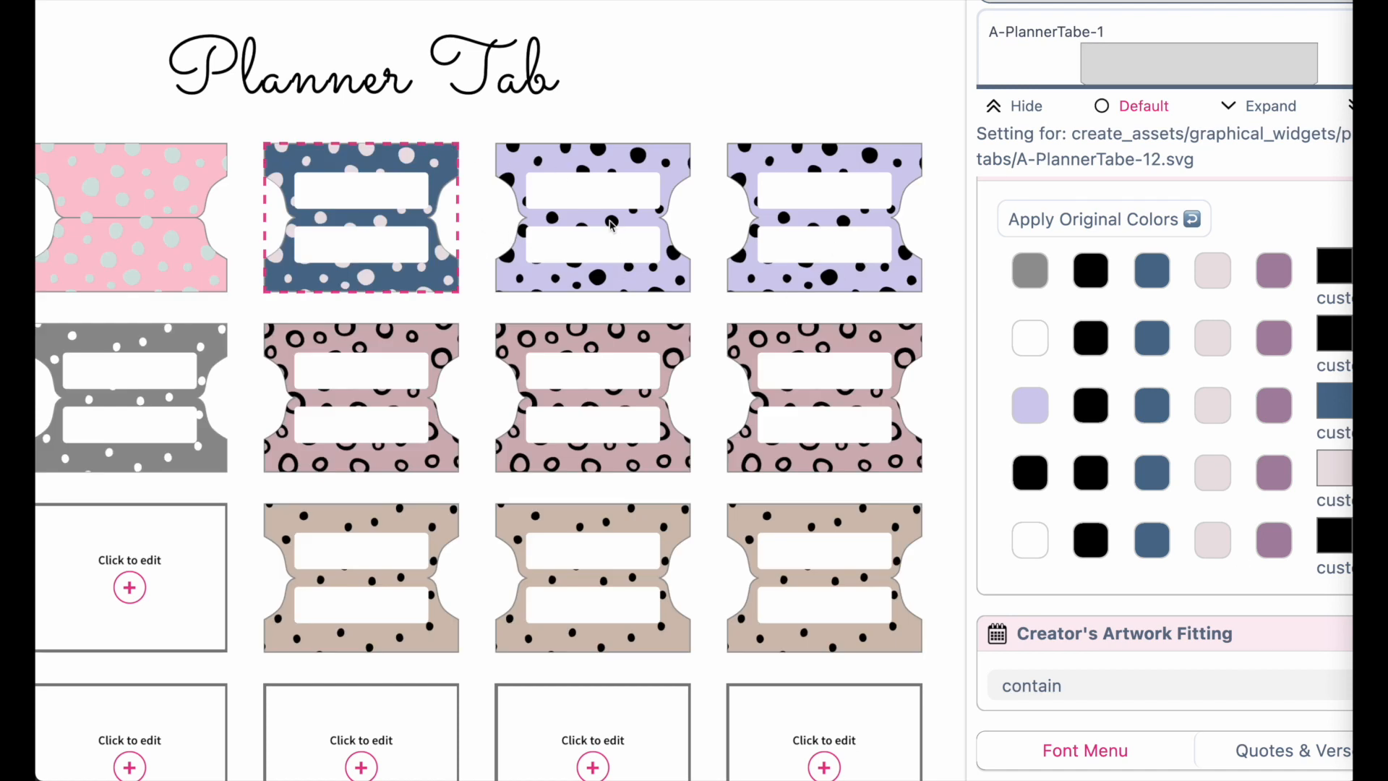
Paste the copied blue style onto the fourth and fifth tabs of the first row
scroll(619, 248, down, 10)
scroll(618, 248, up, 10)
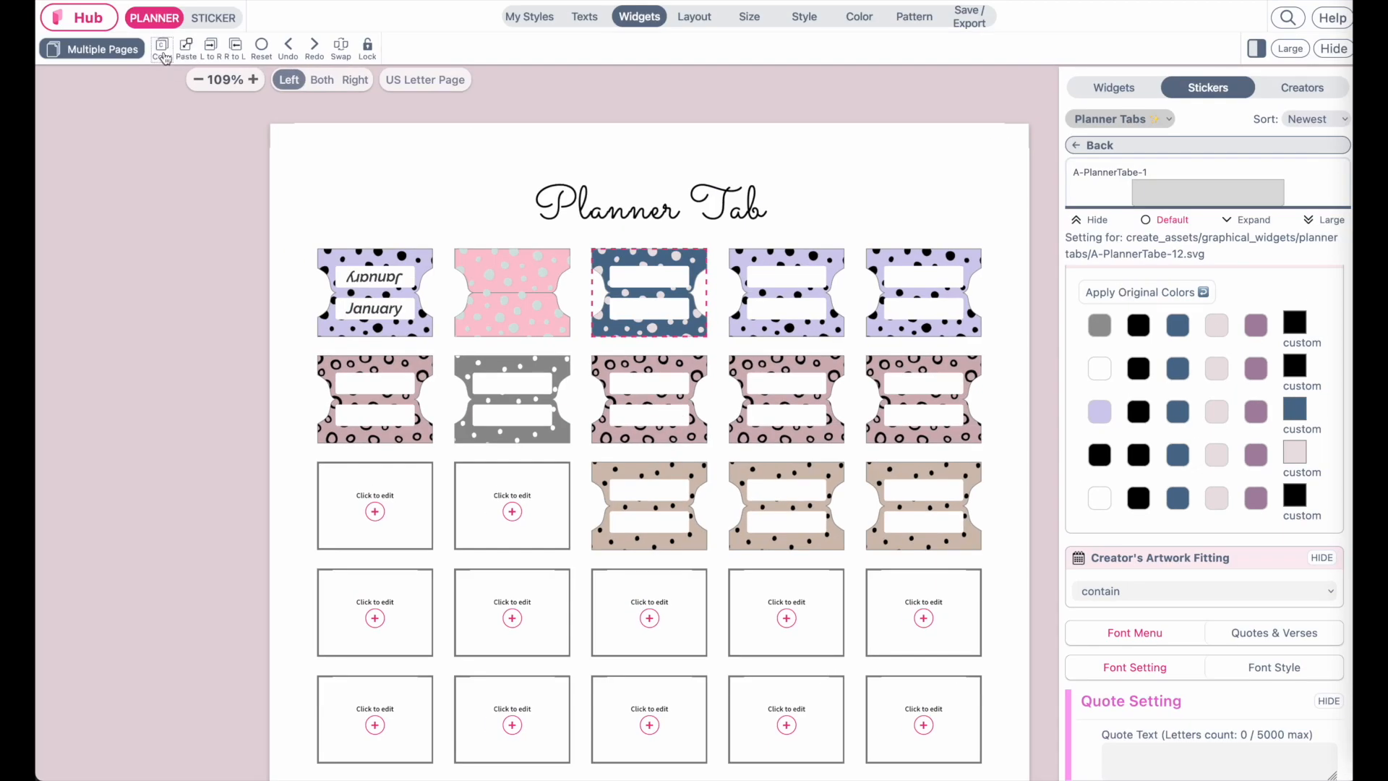
click(741, 292)
click(190, 48)
click(884, 292)
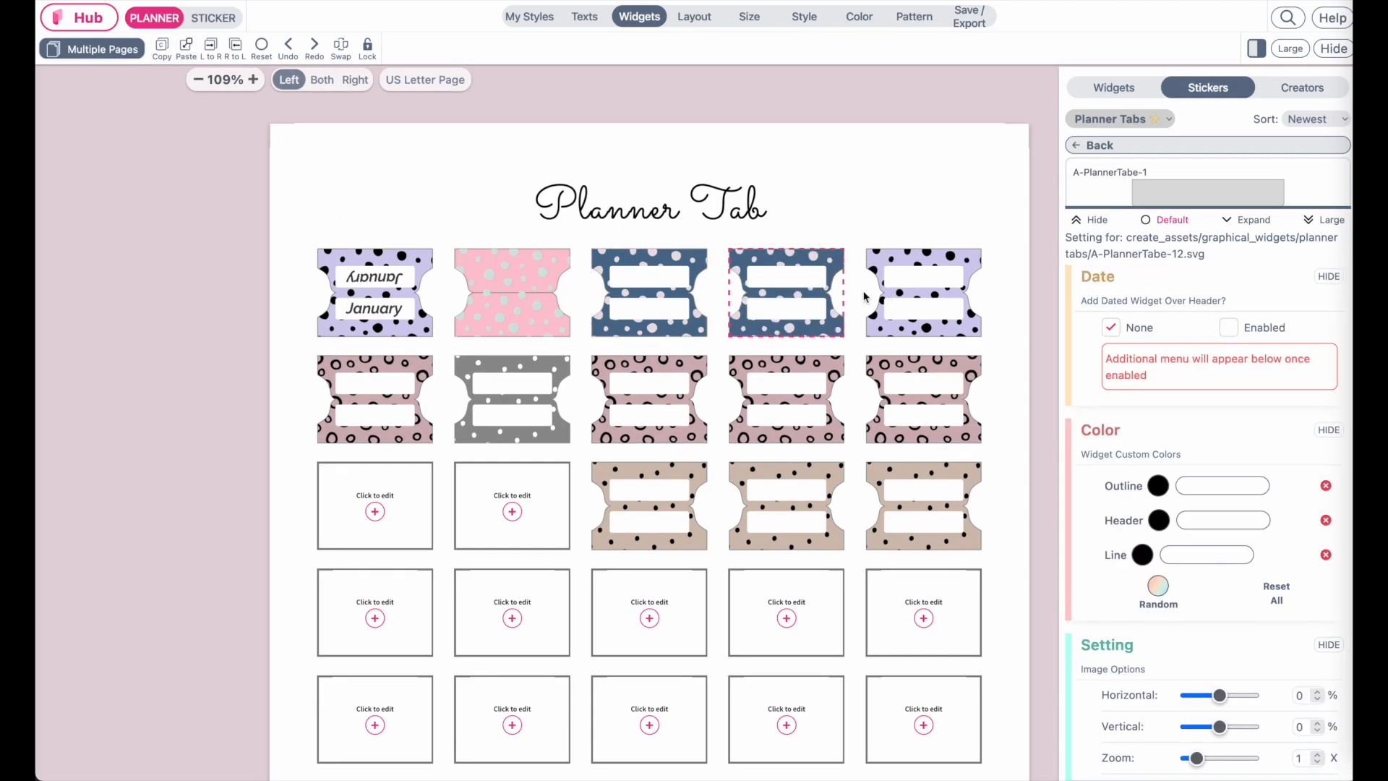
click(188, 52)
Recolor the third tab of the second row with a pale pink background and blue circles, then copy it
click(682, 396)
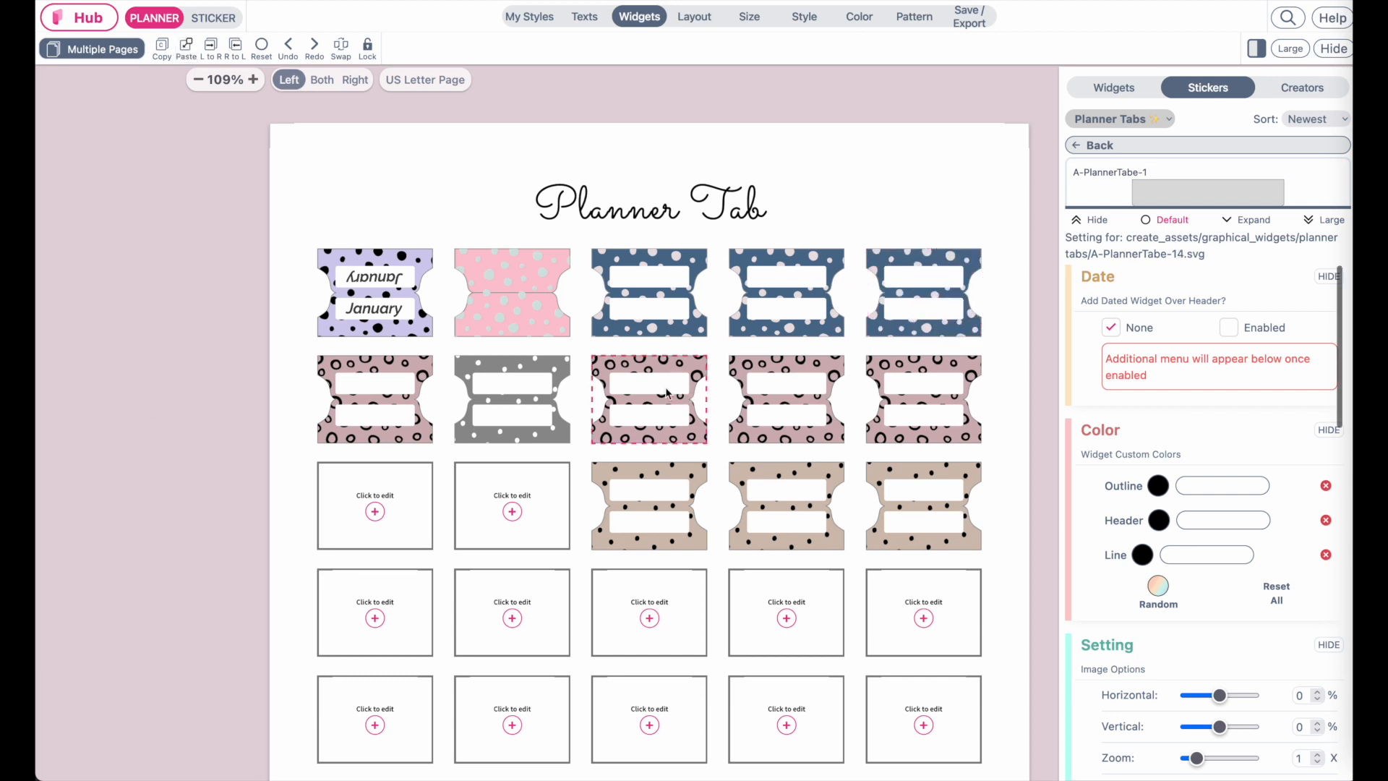
scroll(1271, 559, down, 2)
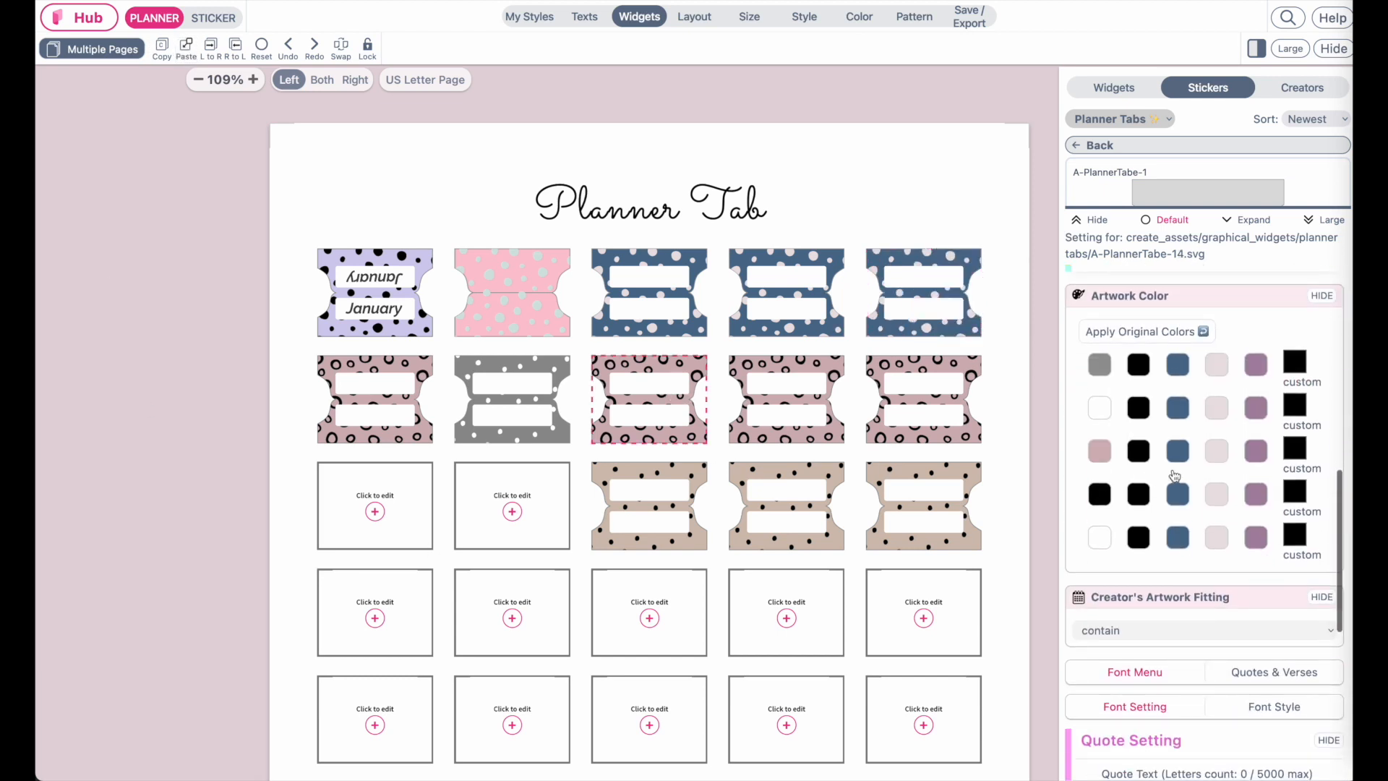
scroll(783, 428, up, 3)
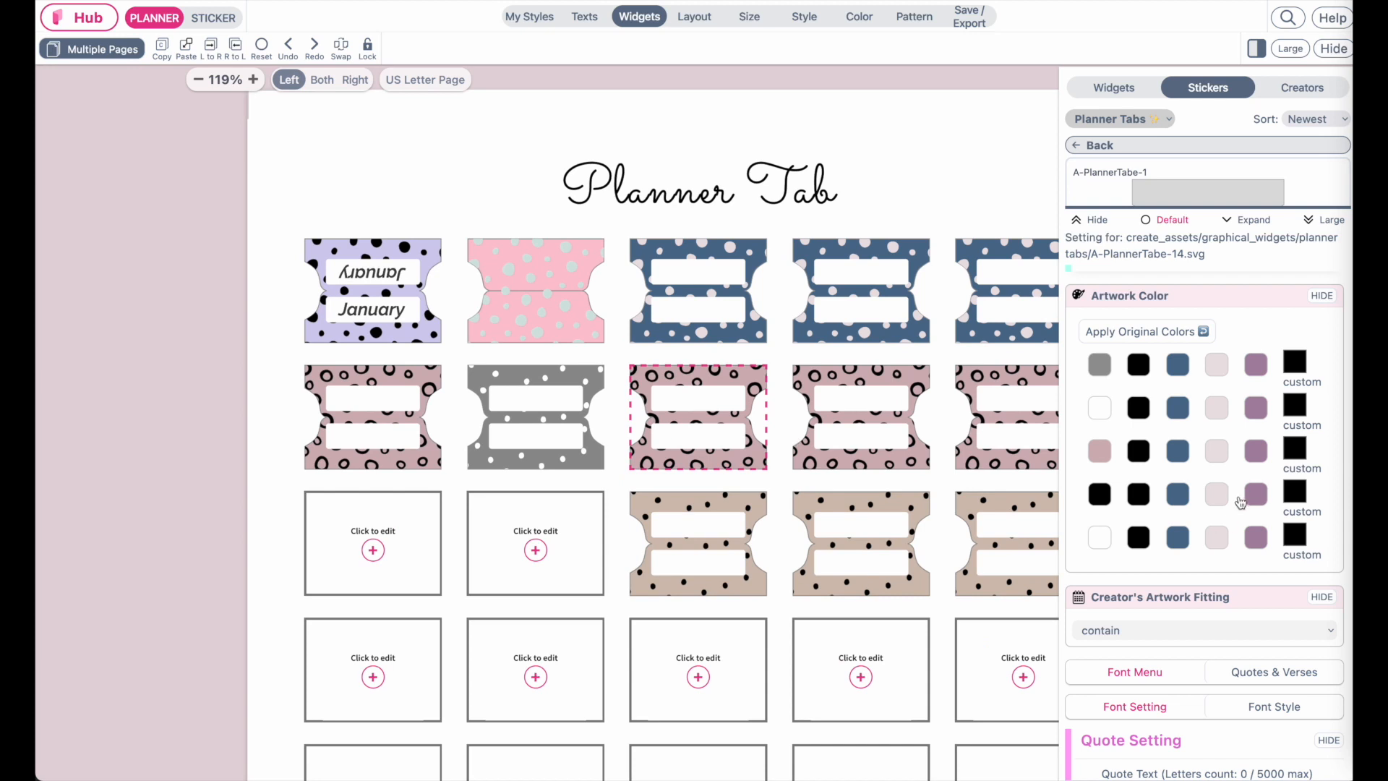
click(1218, 452)
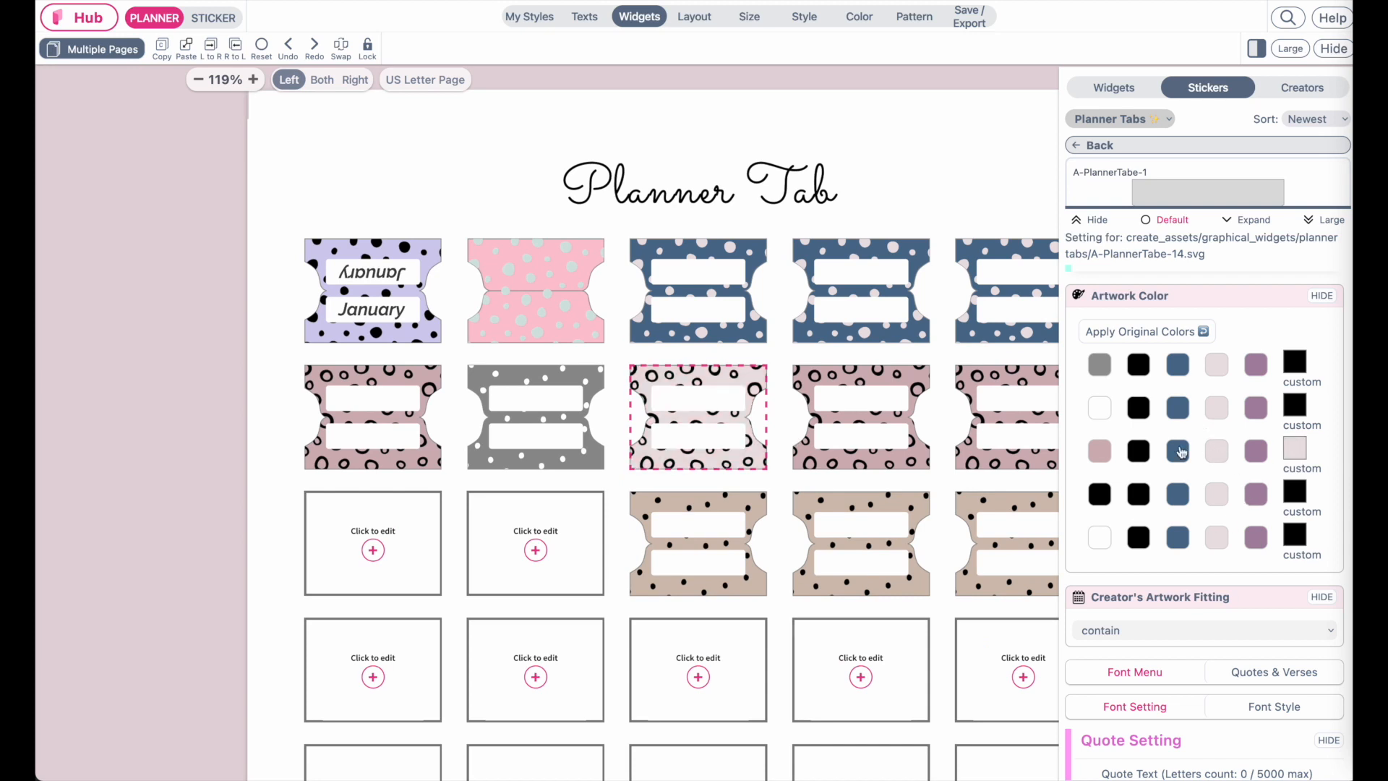
click(1181, 453)
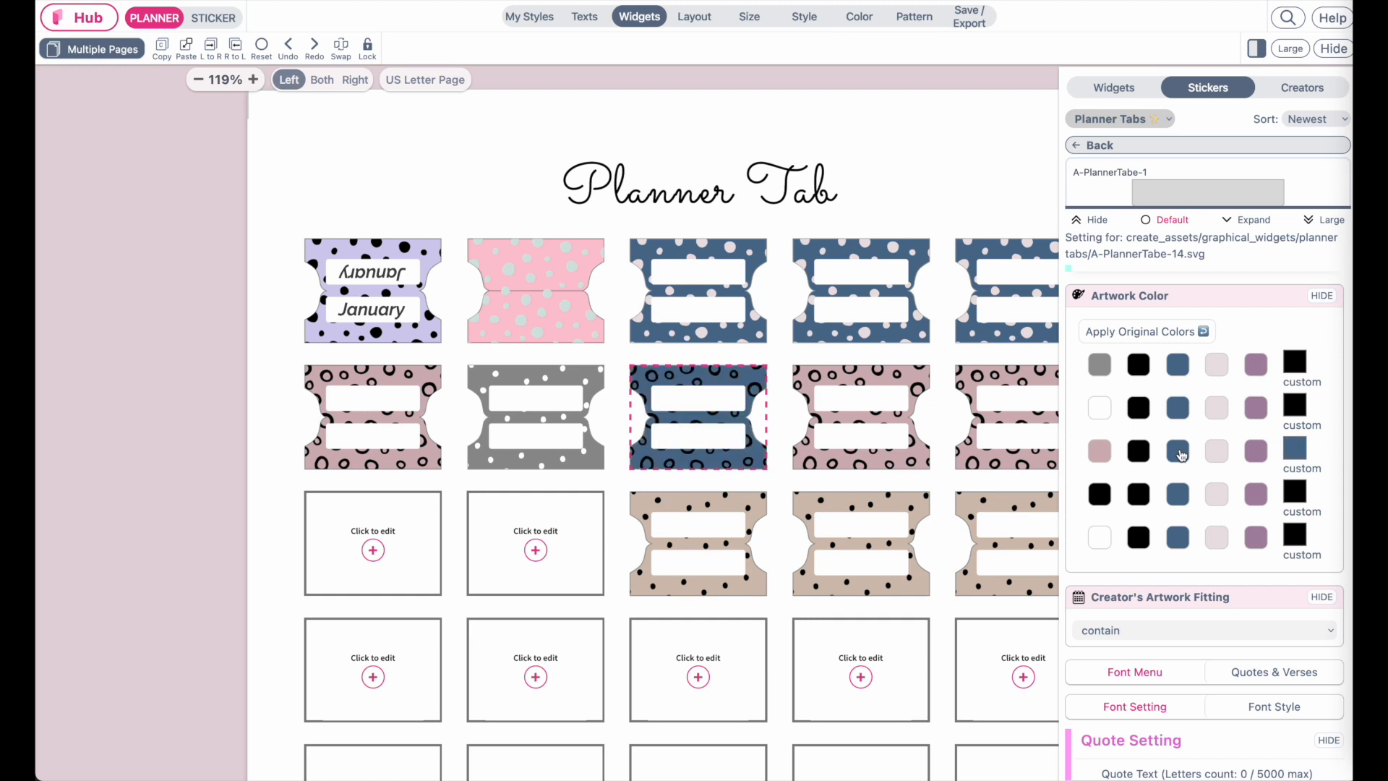
click(1223, 453)
click(1179, 502)
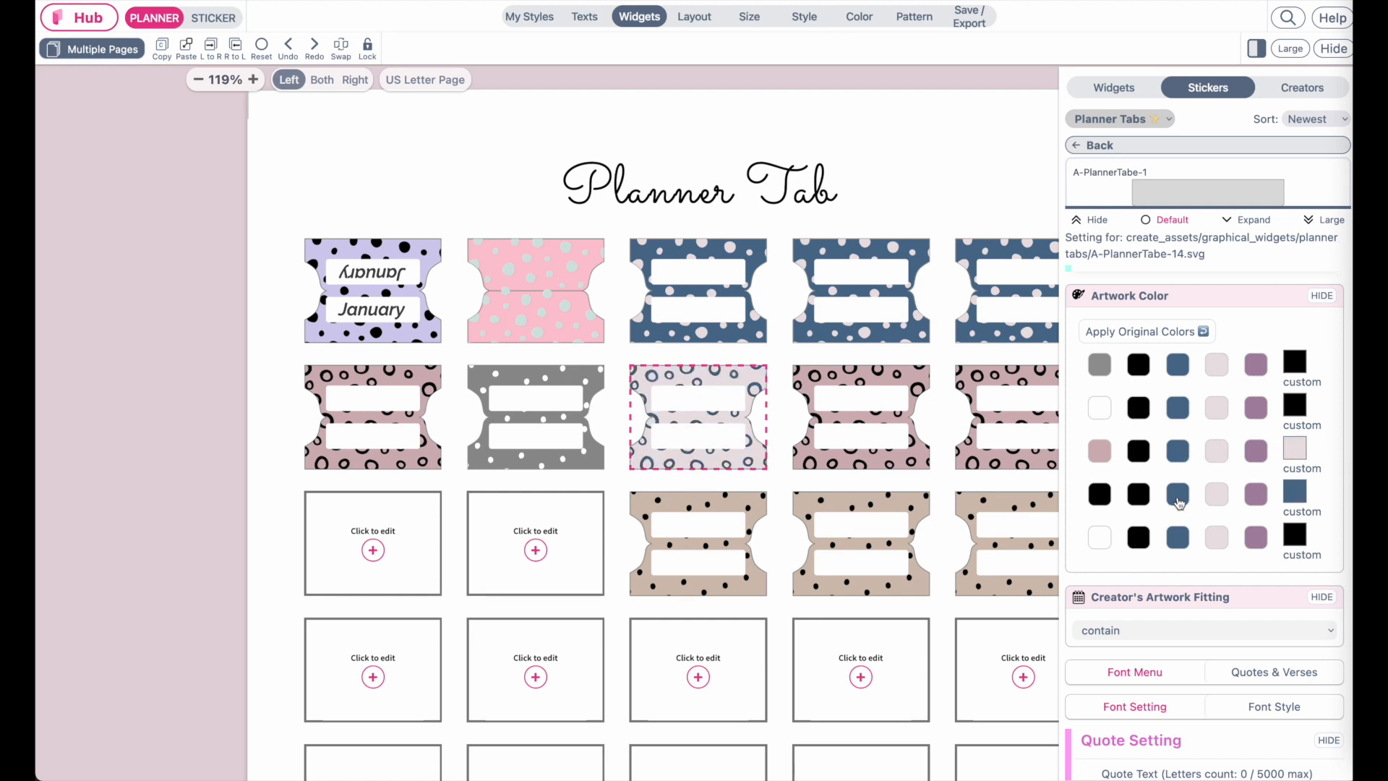
click(163, 47)
Paste the pale pink style onto the fourth and fifth tabs of the second row
click(885, 376)
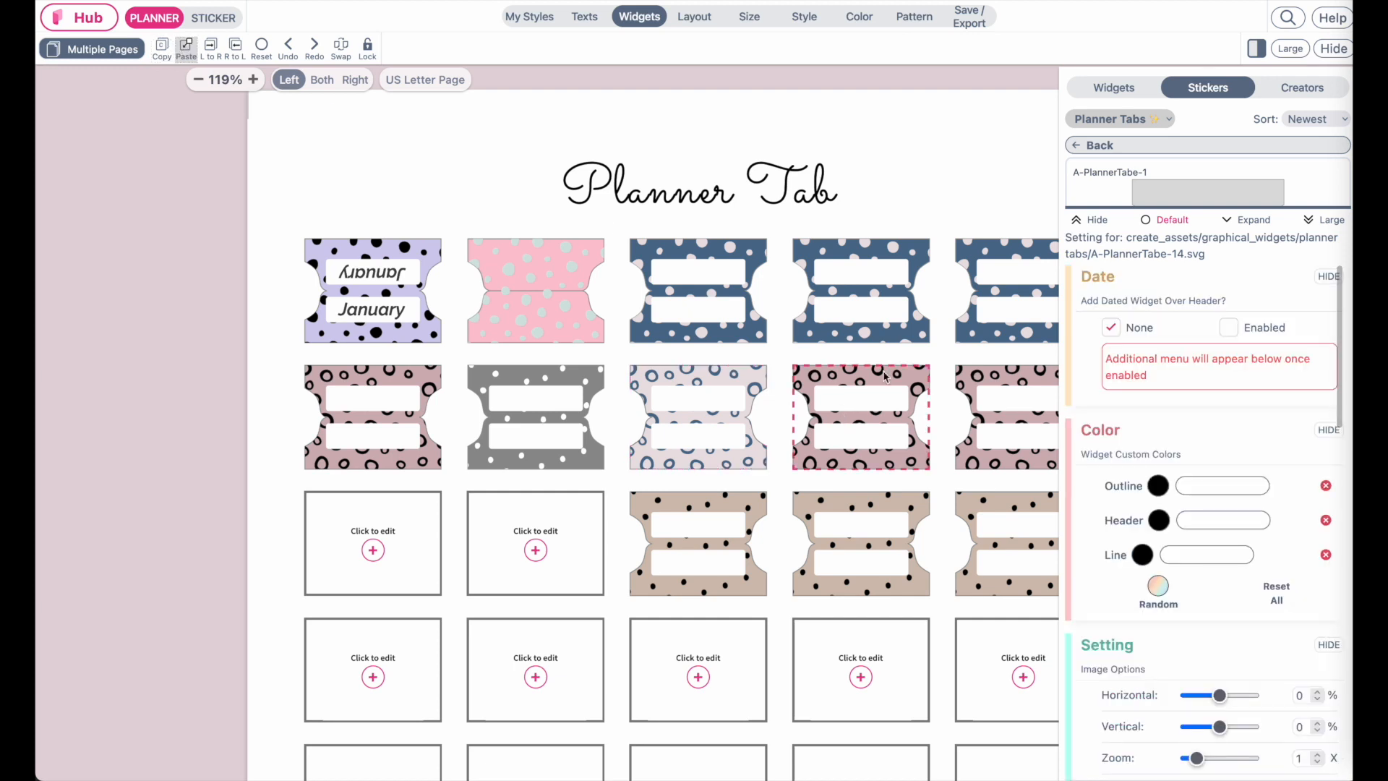
click(996, 409)
click(185, 44)
Recolor the third tab of the third row with a purple background and pale pink dots
click(683, 558)
scroll(1197, 571, down, 8)
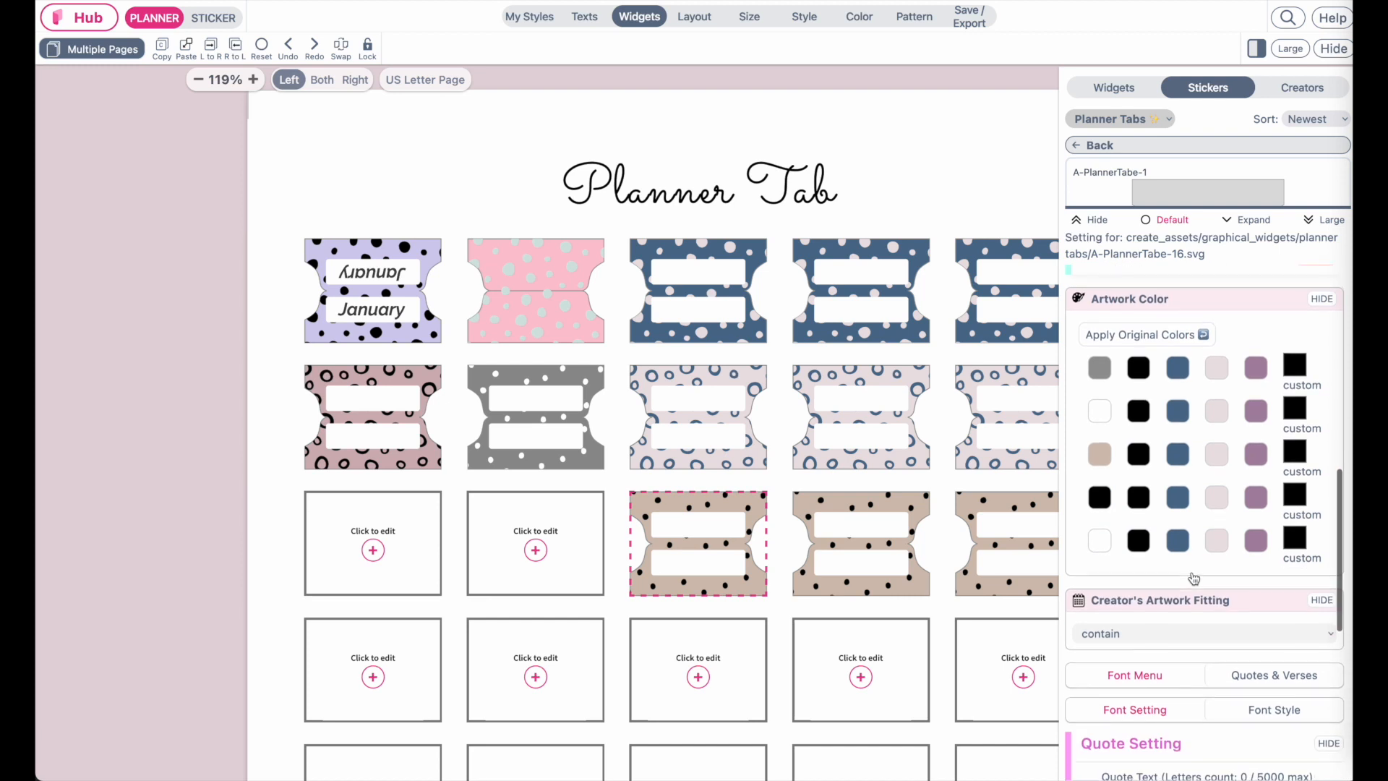
click(1256, 453)
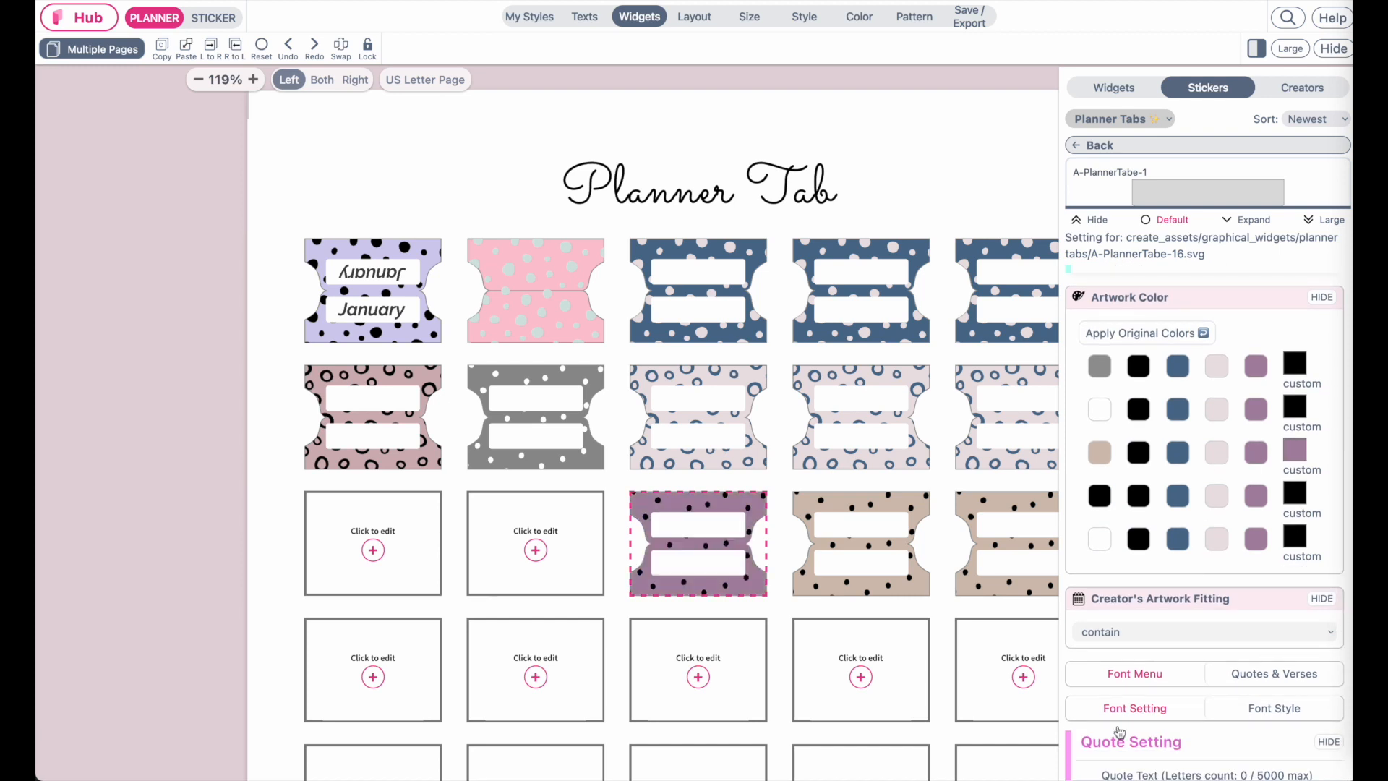
click(1221, 500)
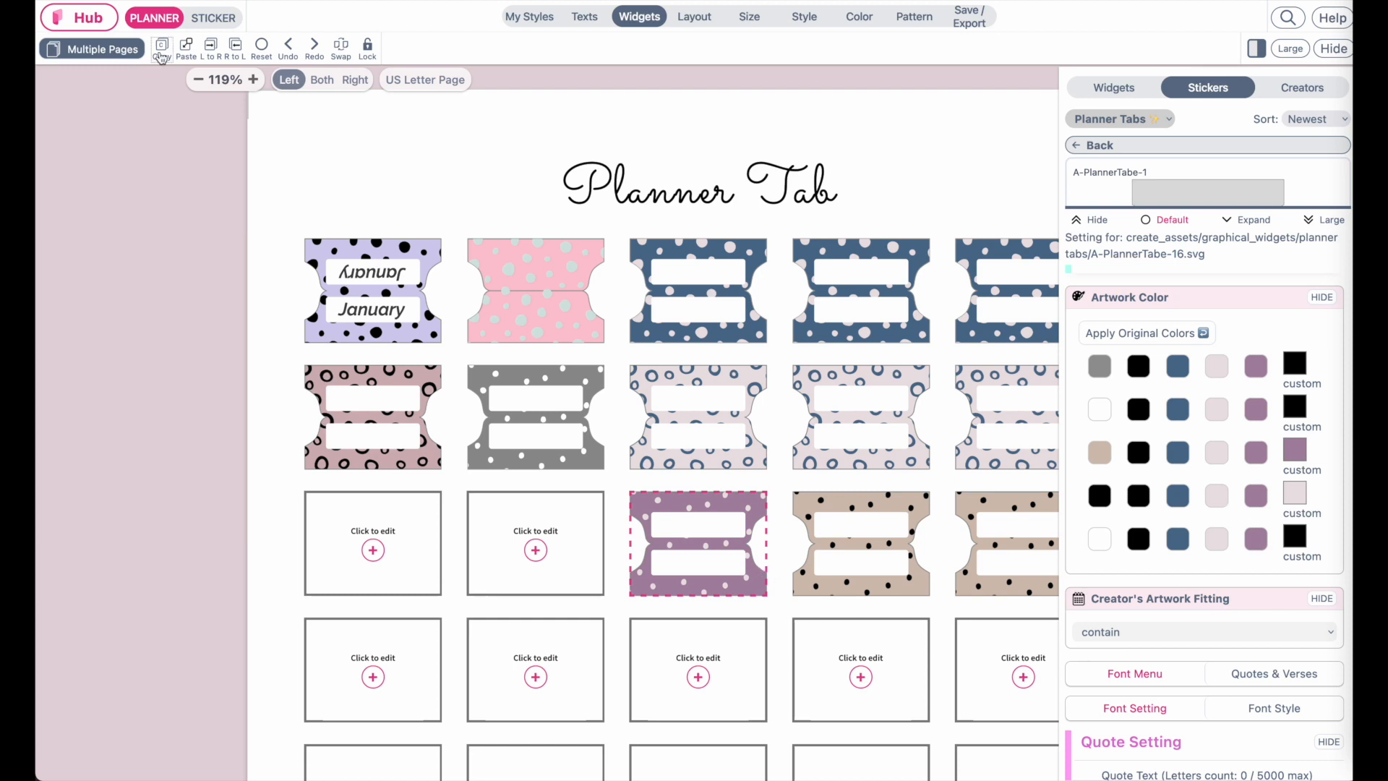
Paste the purple style onto the fourth and fifth tabs of the third row
click(881, 589)
key(ctrl+v)
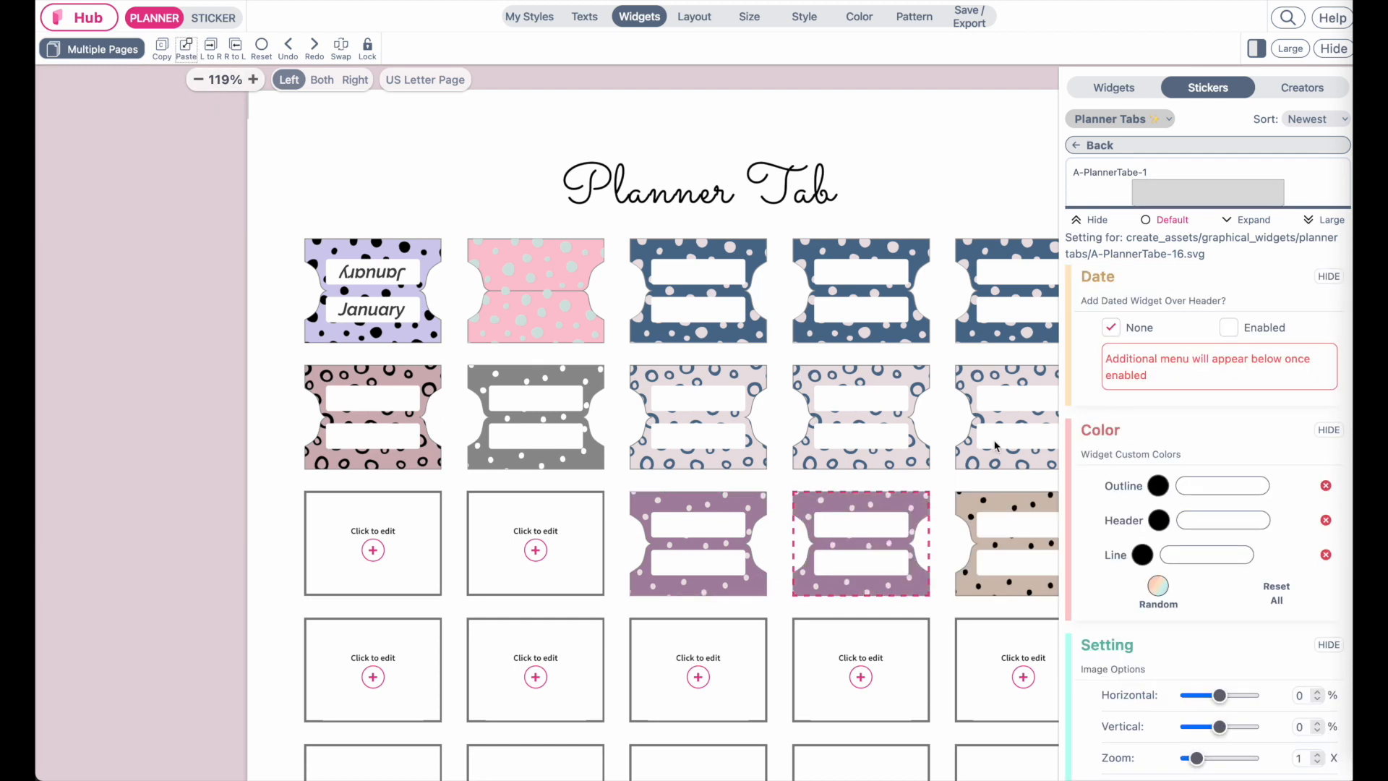
click(1022, 550)
click(186, 49)
scroll(684, 561, up, 4)
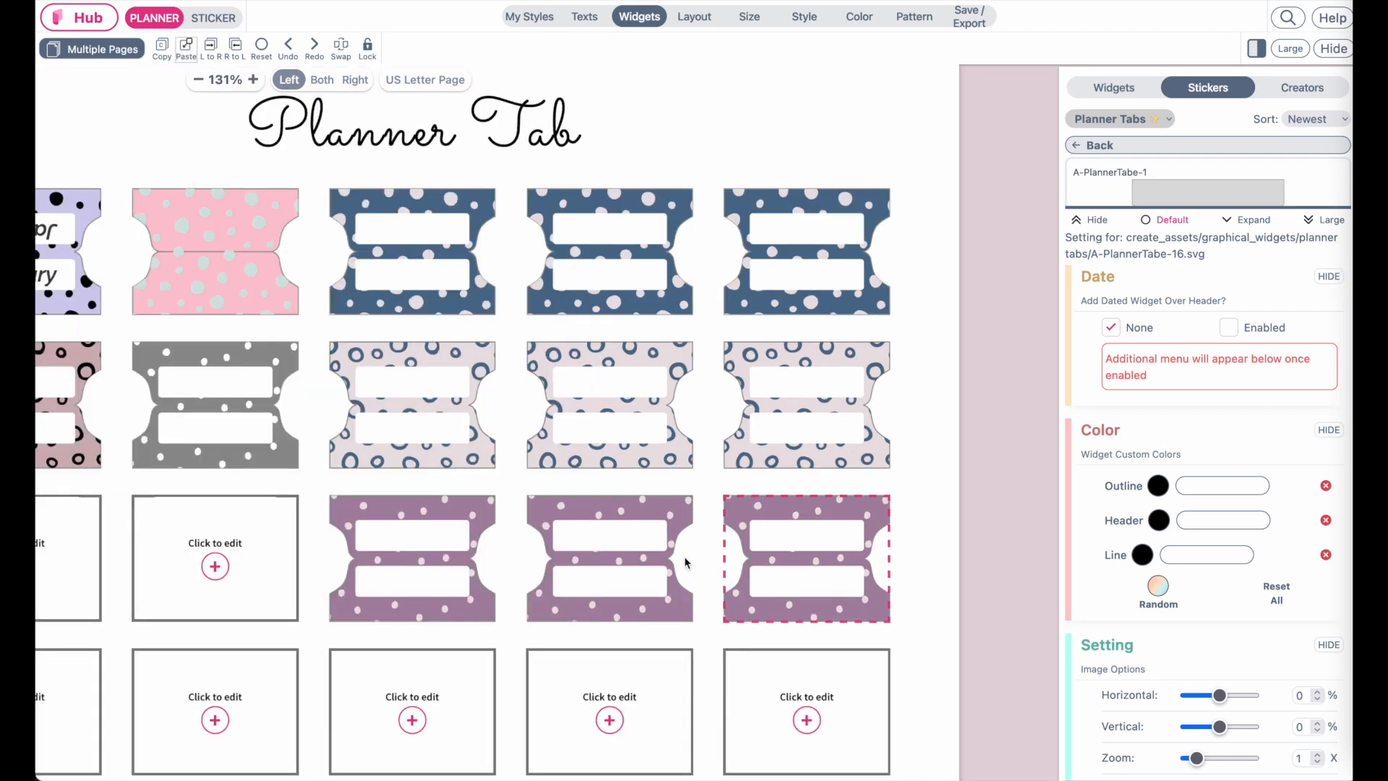
scroll(684, 560, right, 4)
scroll(685, 560, down, 1)
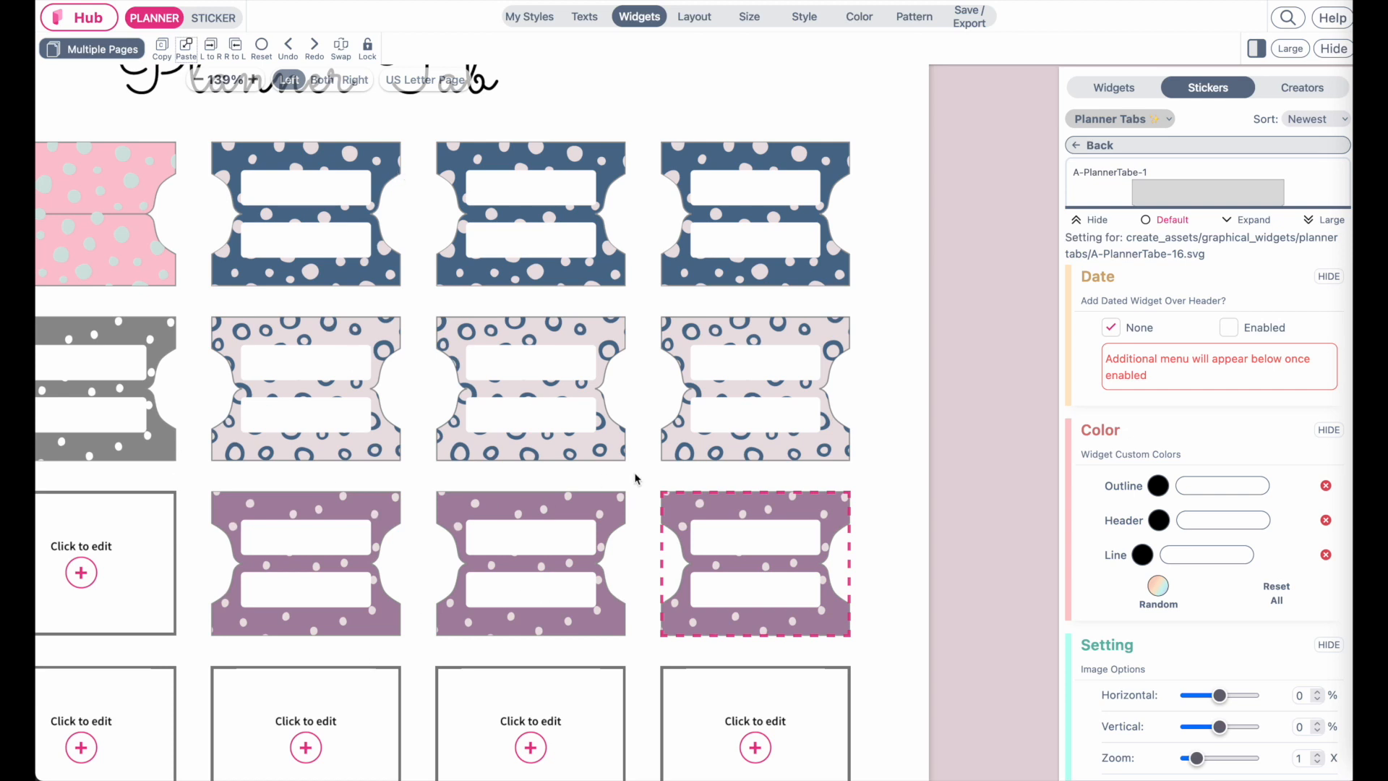
scroll(611, 469, down, 5)
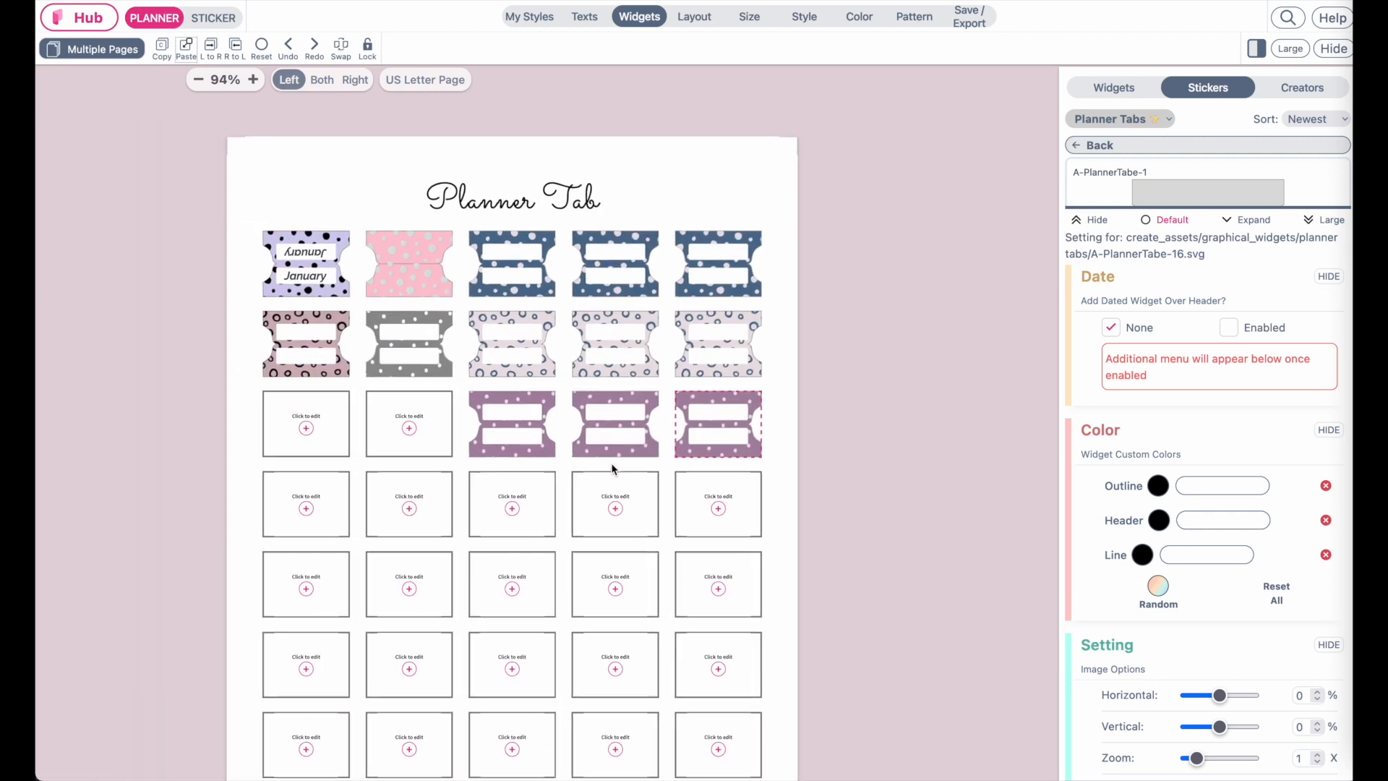
scroll(611, 469, left, 1)
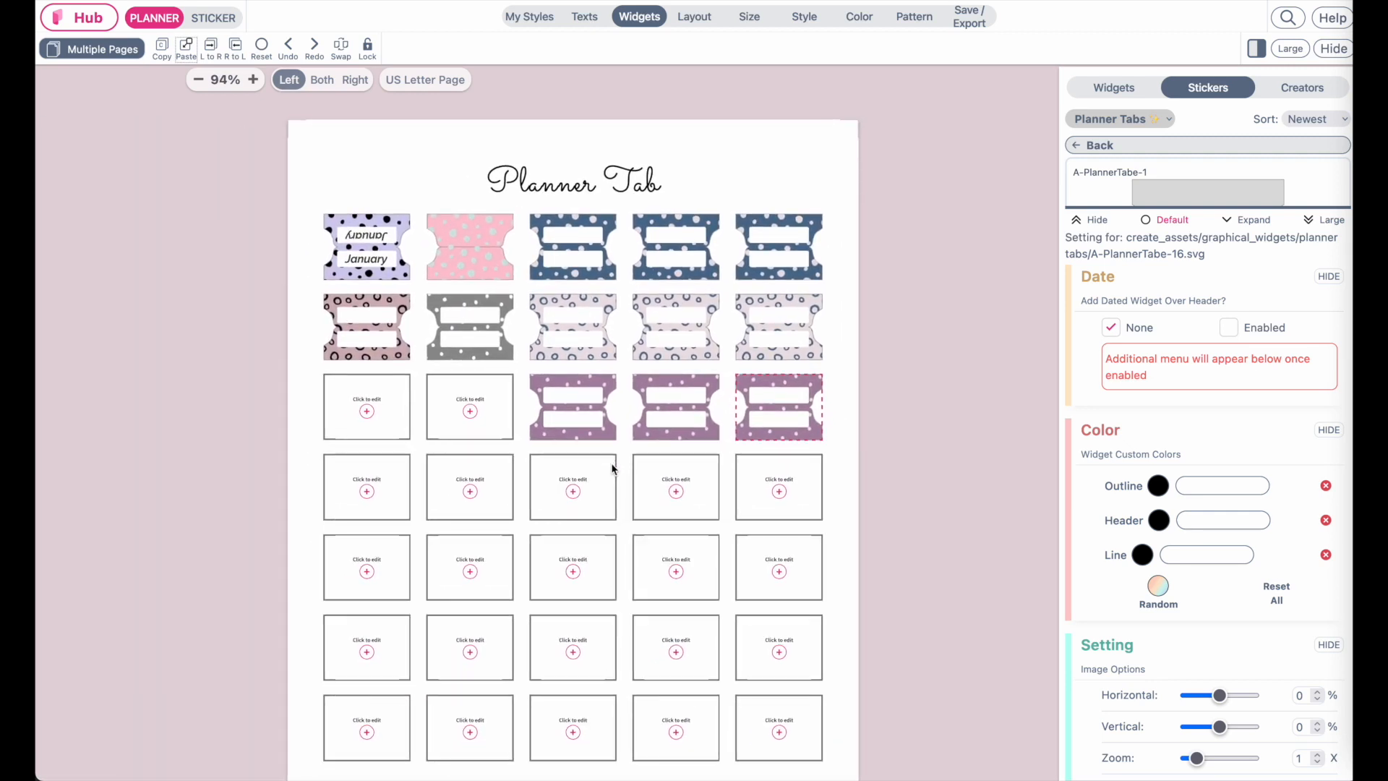
click(864, 18)
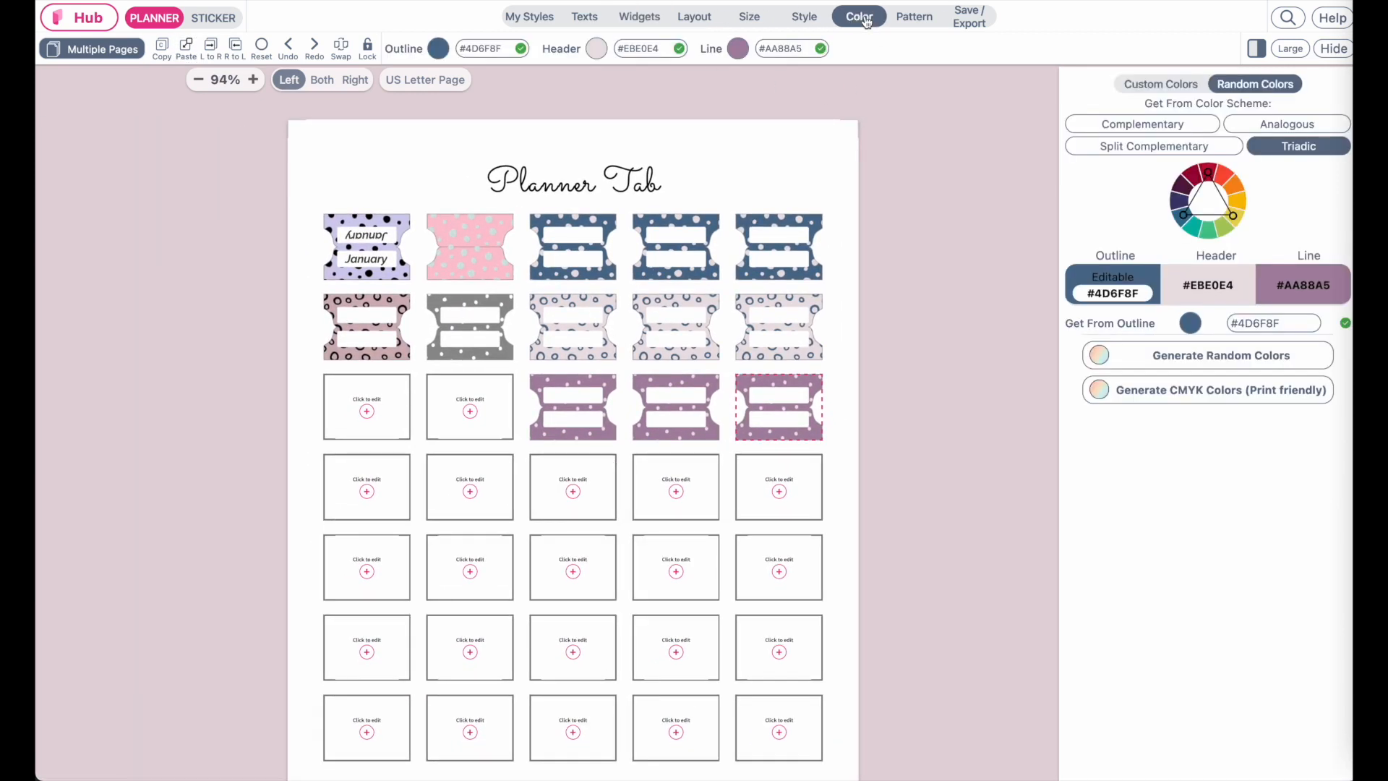
click(1161, 85)
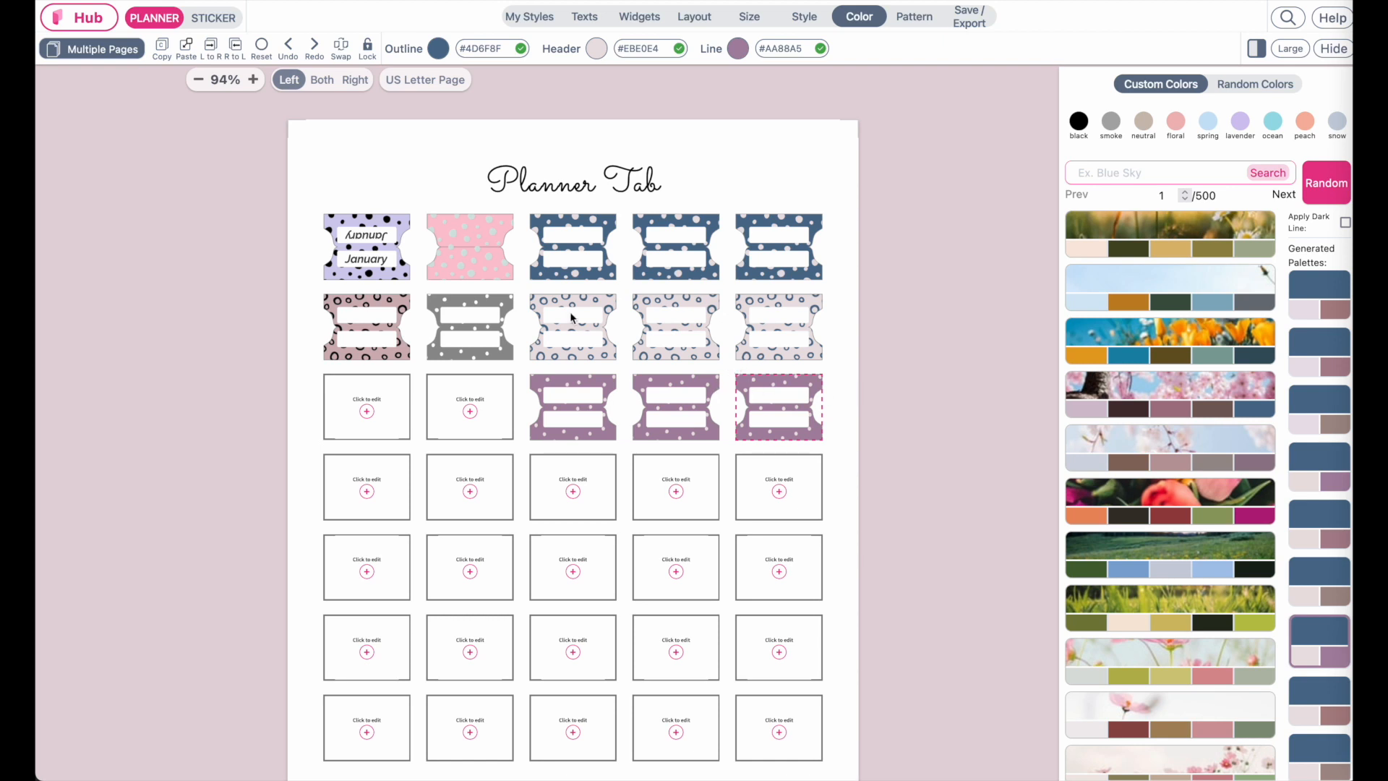
Replace the fifth tab of the second row with the A-PlannerTabe-21 sticker after trying several other designs
click(773, 327)
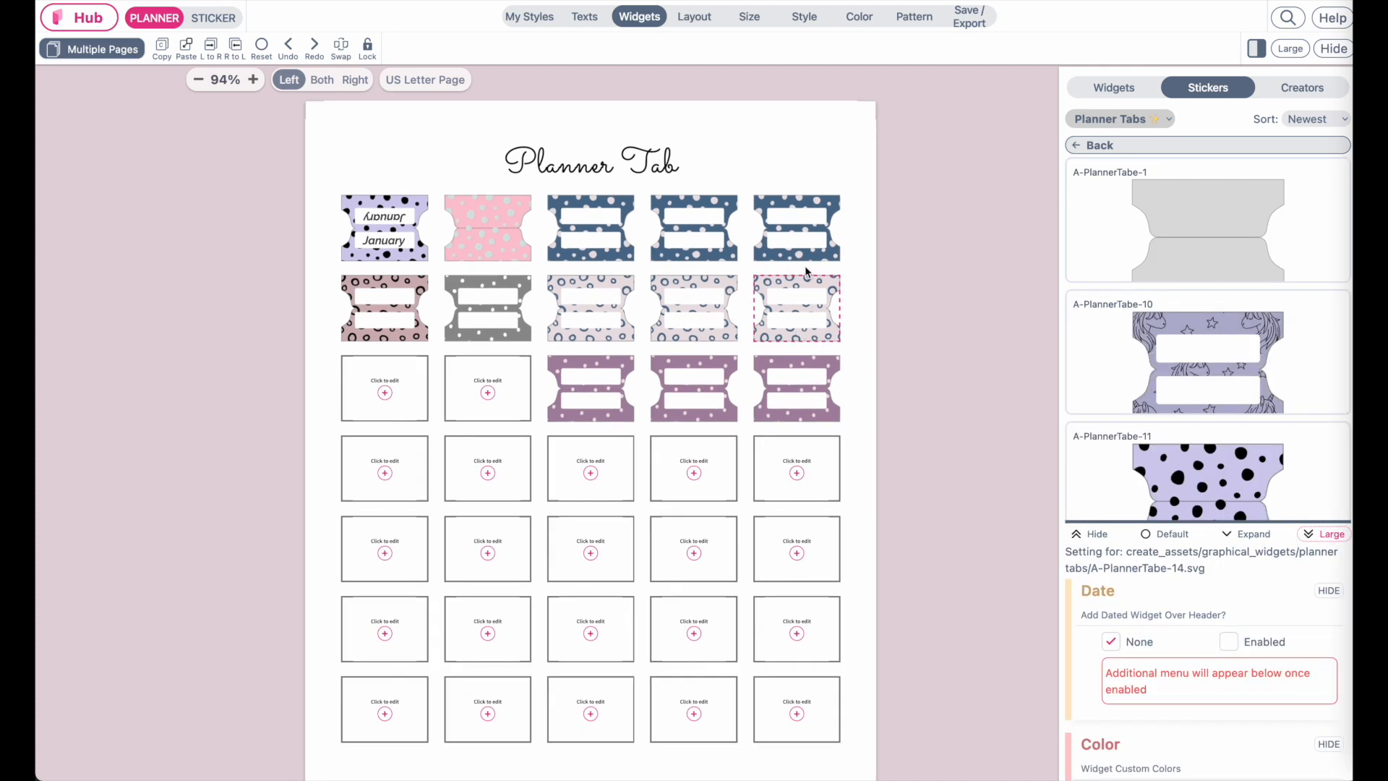
scroll(1176, 457, down, 5)
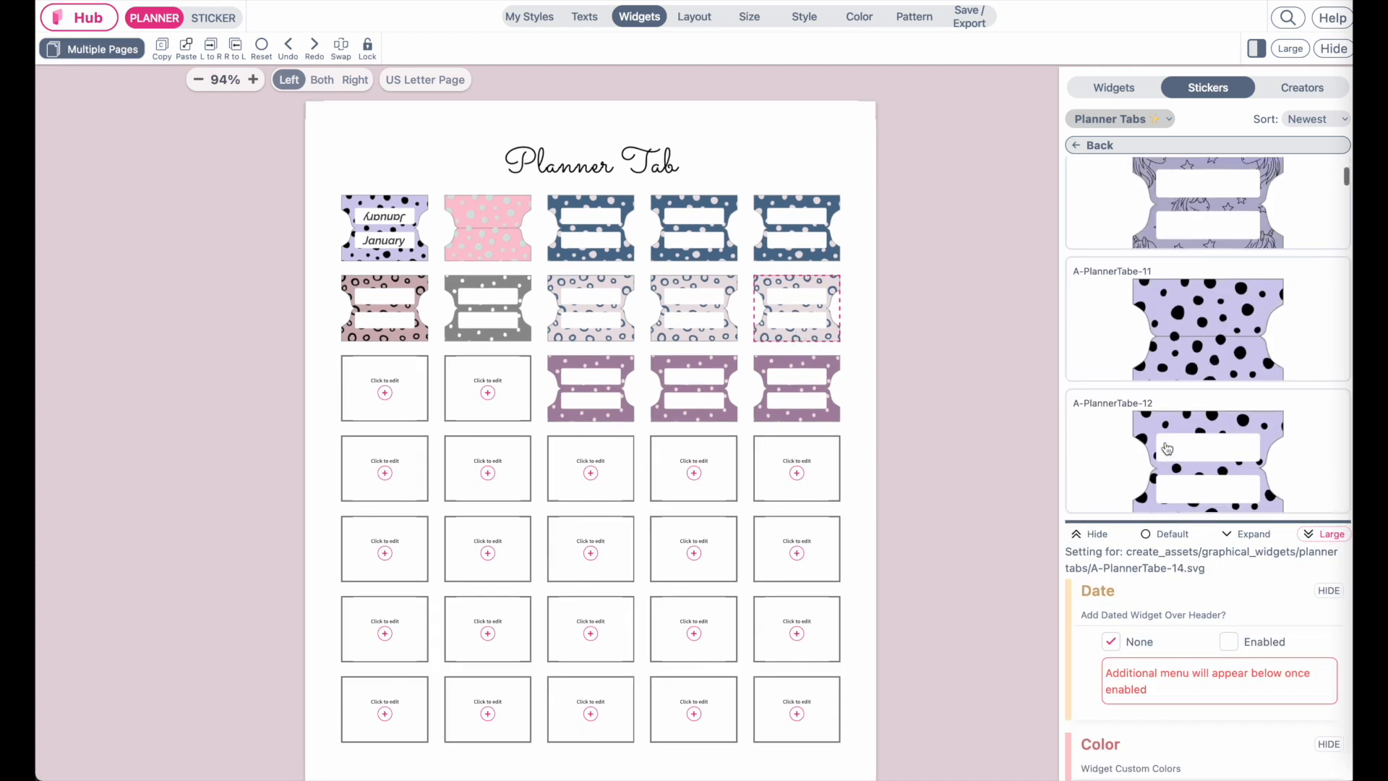
click(1220, 260)
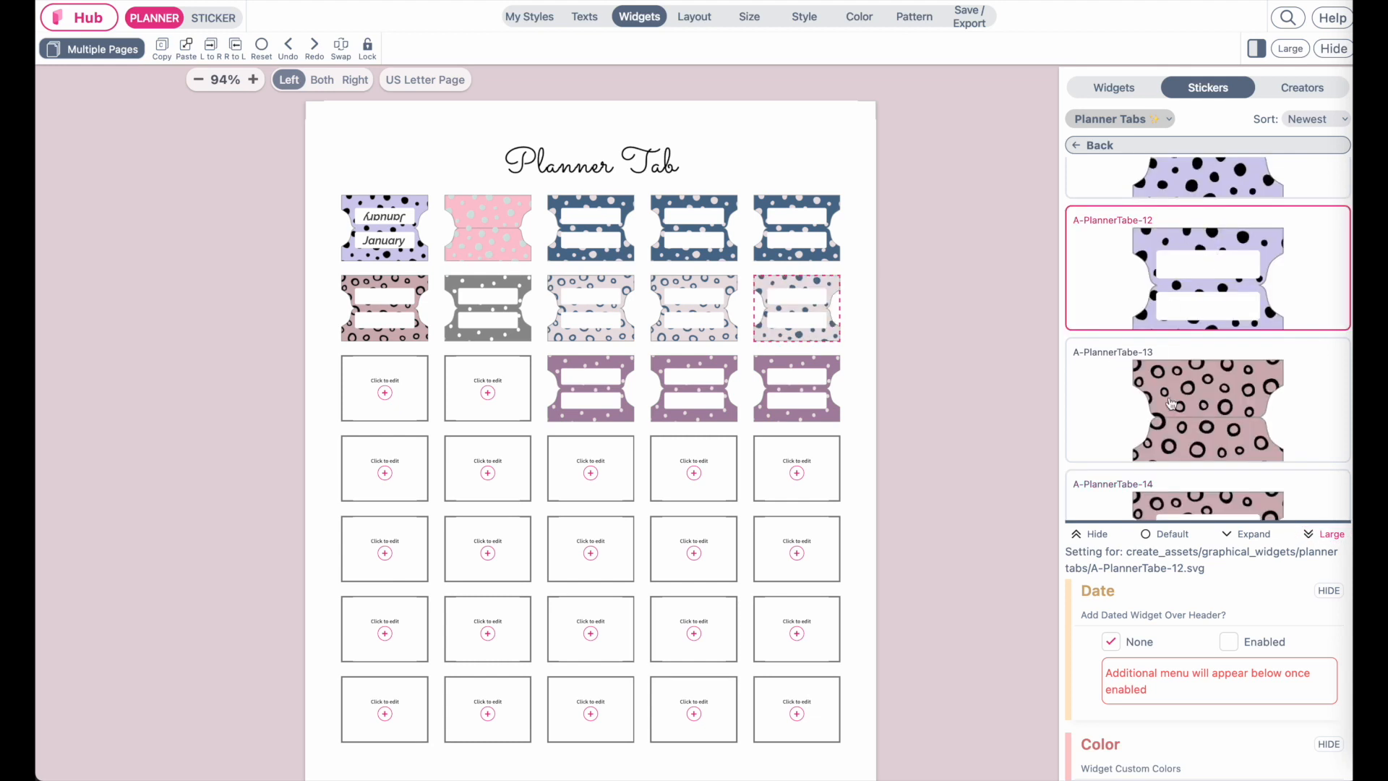
scroll(1228, 325, down, 8)
click(1236, 347)
scroll(1236, 347, down, 3)
click(1236, 270)
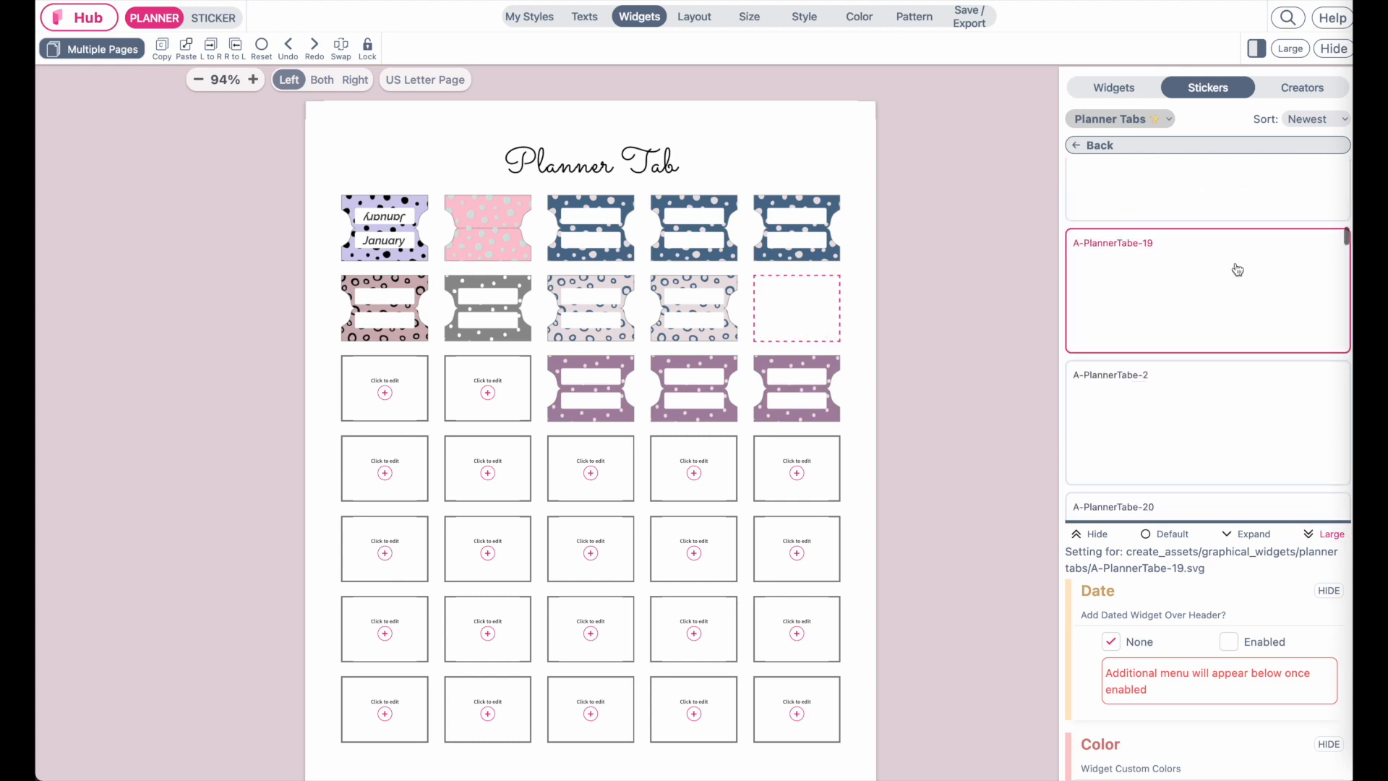
scroll(1236, 270, down, 3)
click(1212, 353)
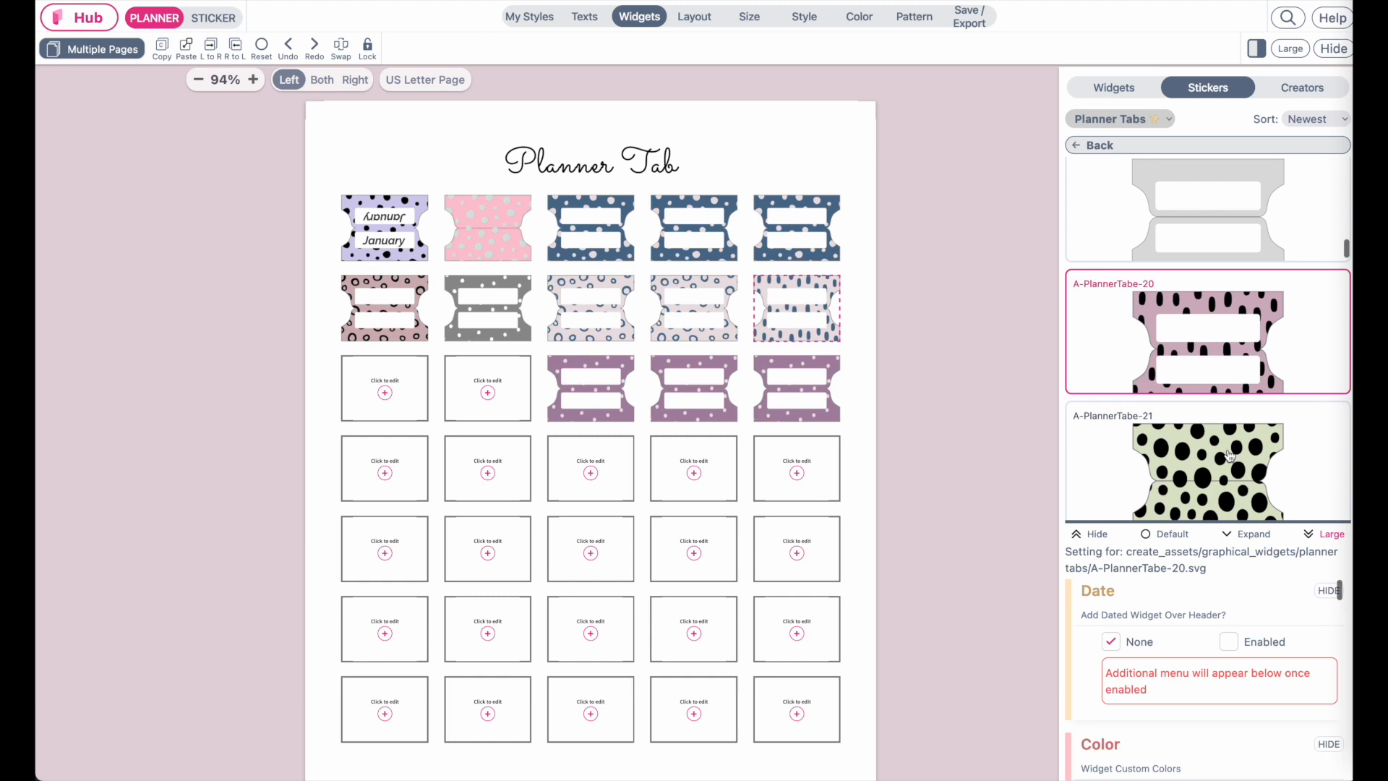
click(1229, 454)
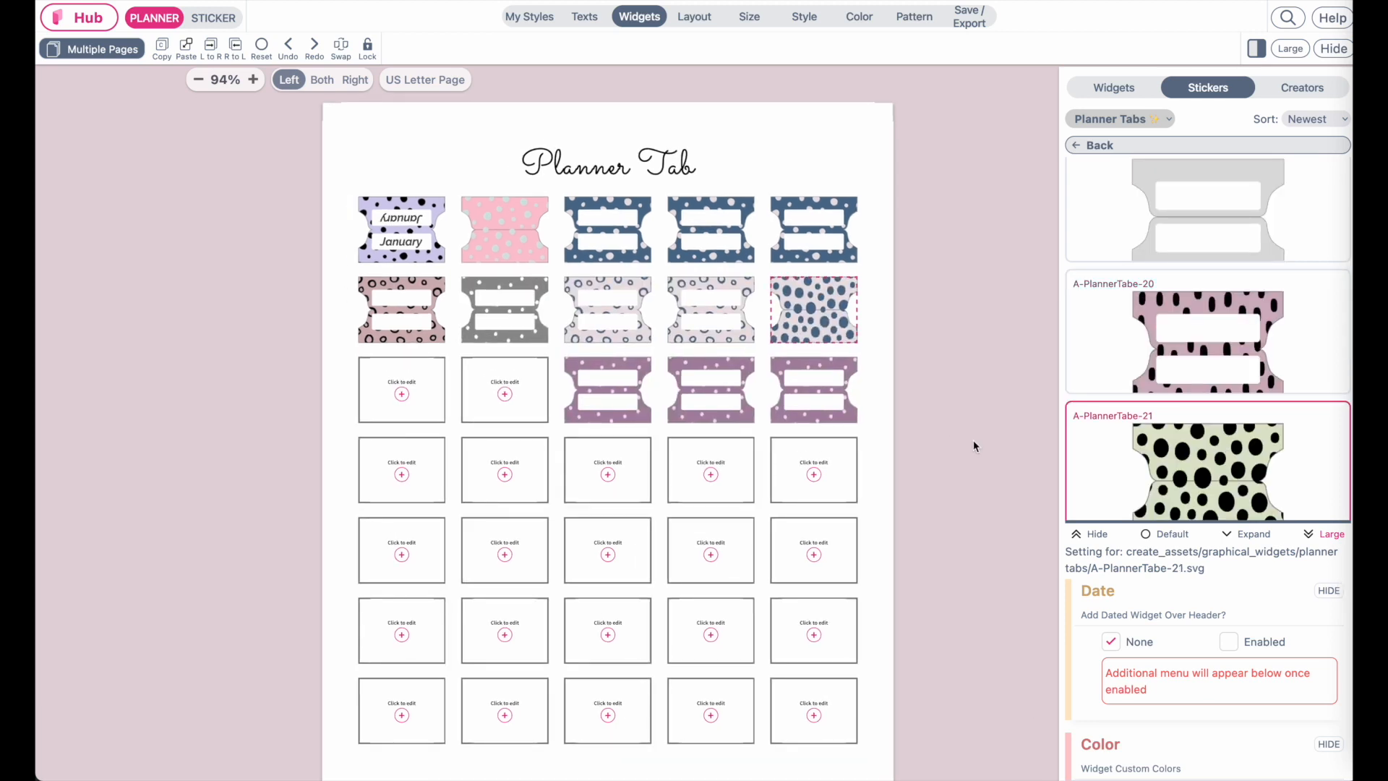
Switch to the right page and add a third column to its custom layout, assigning it a new area
click(356, 82)
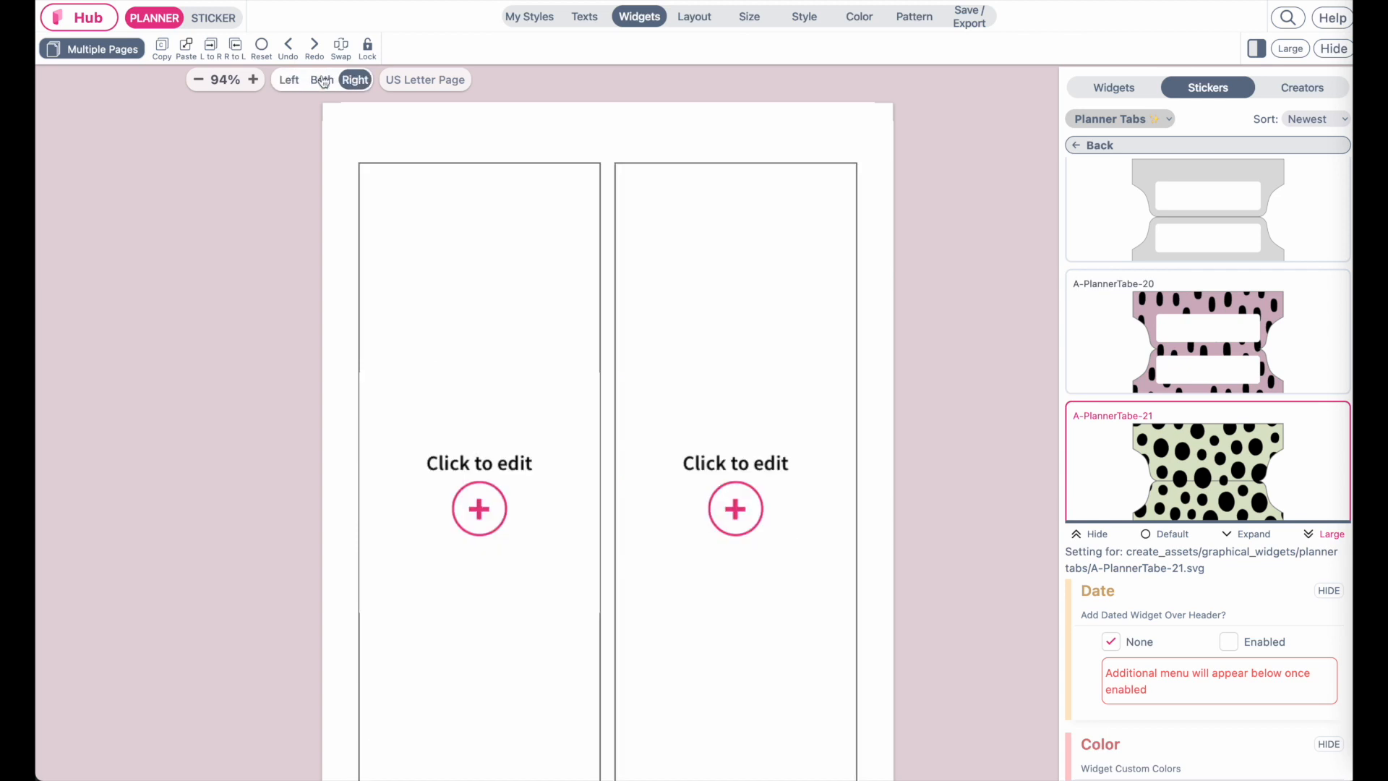
click(701, 19)
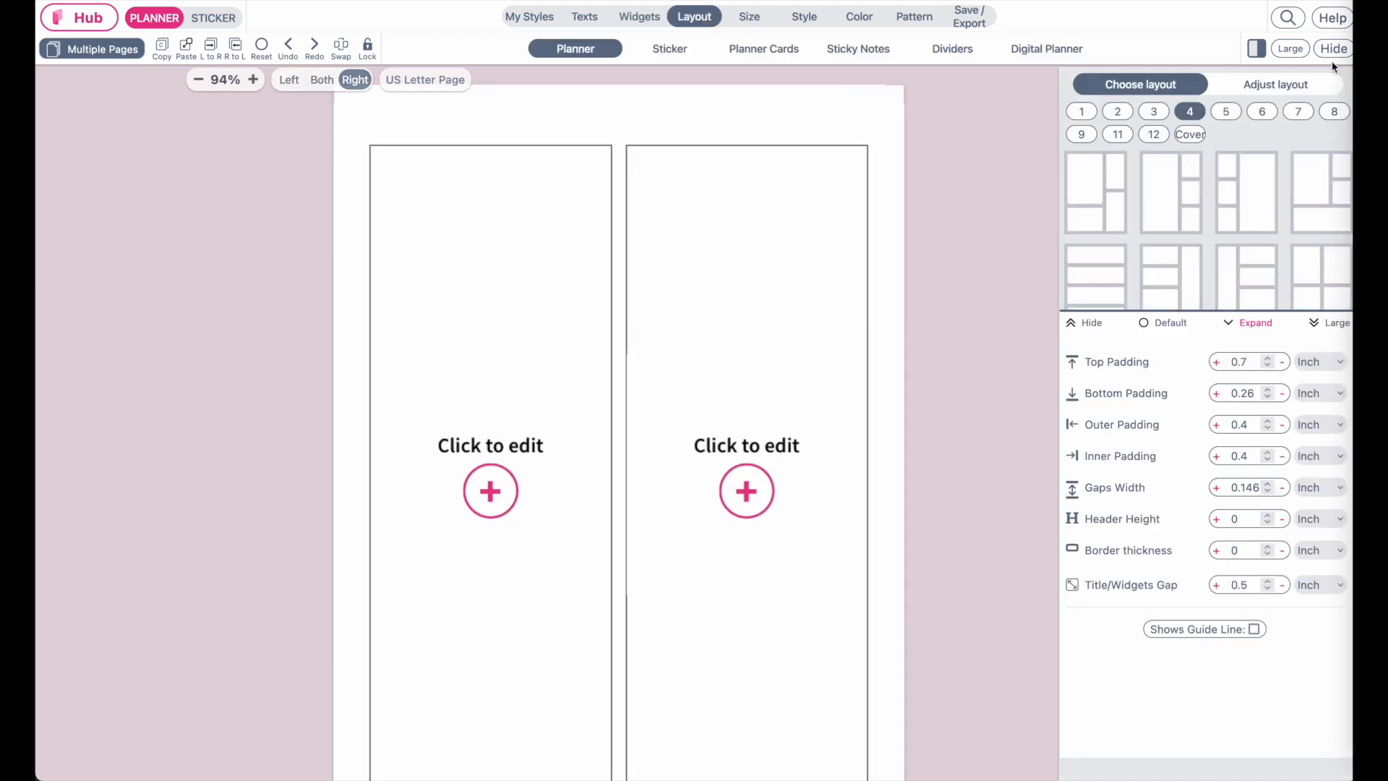
click(1301, 85)
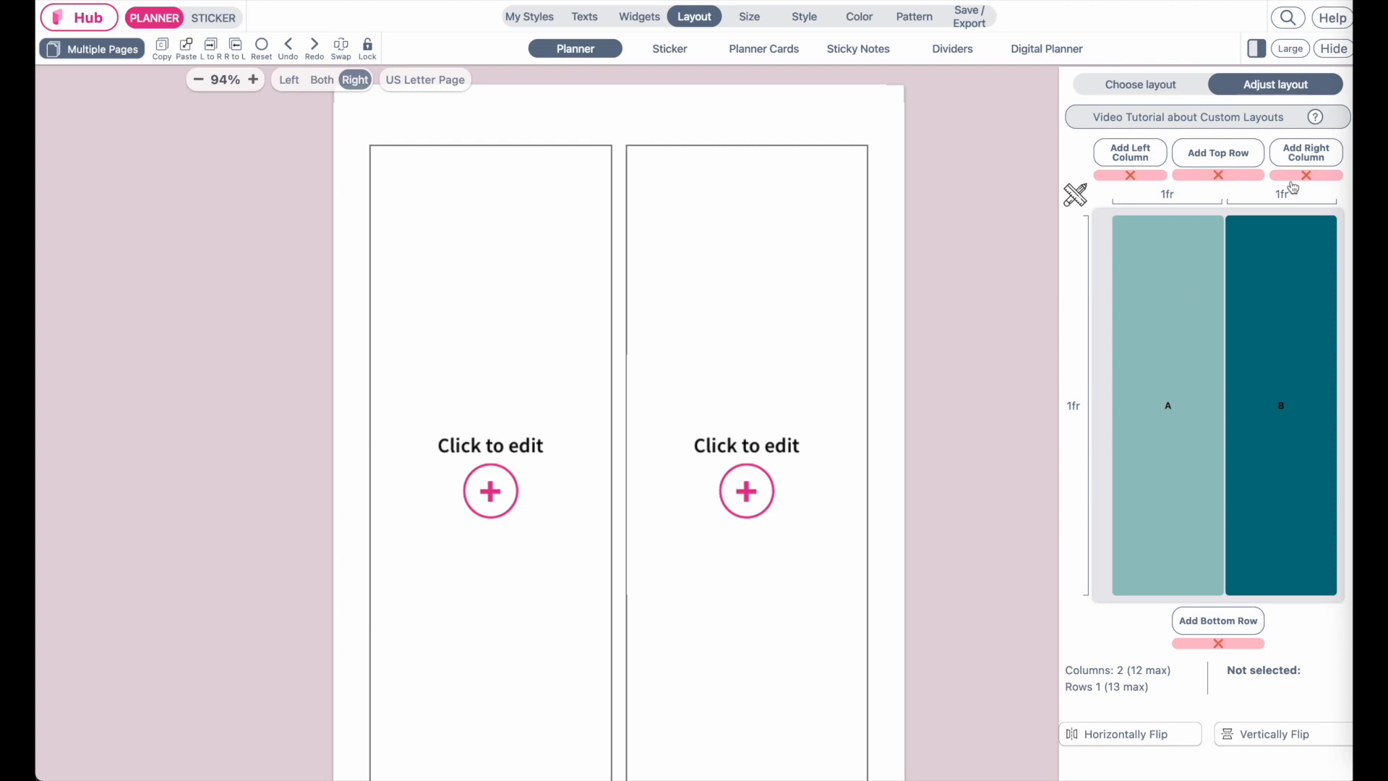
click(1306, 152)
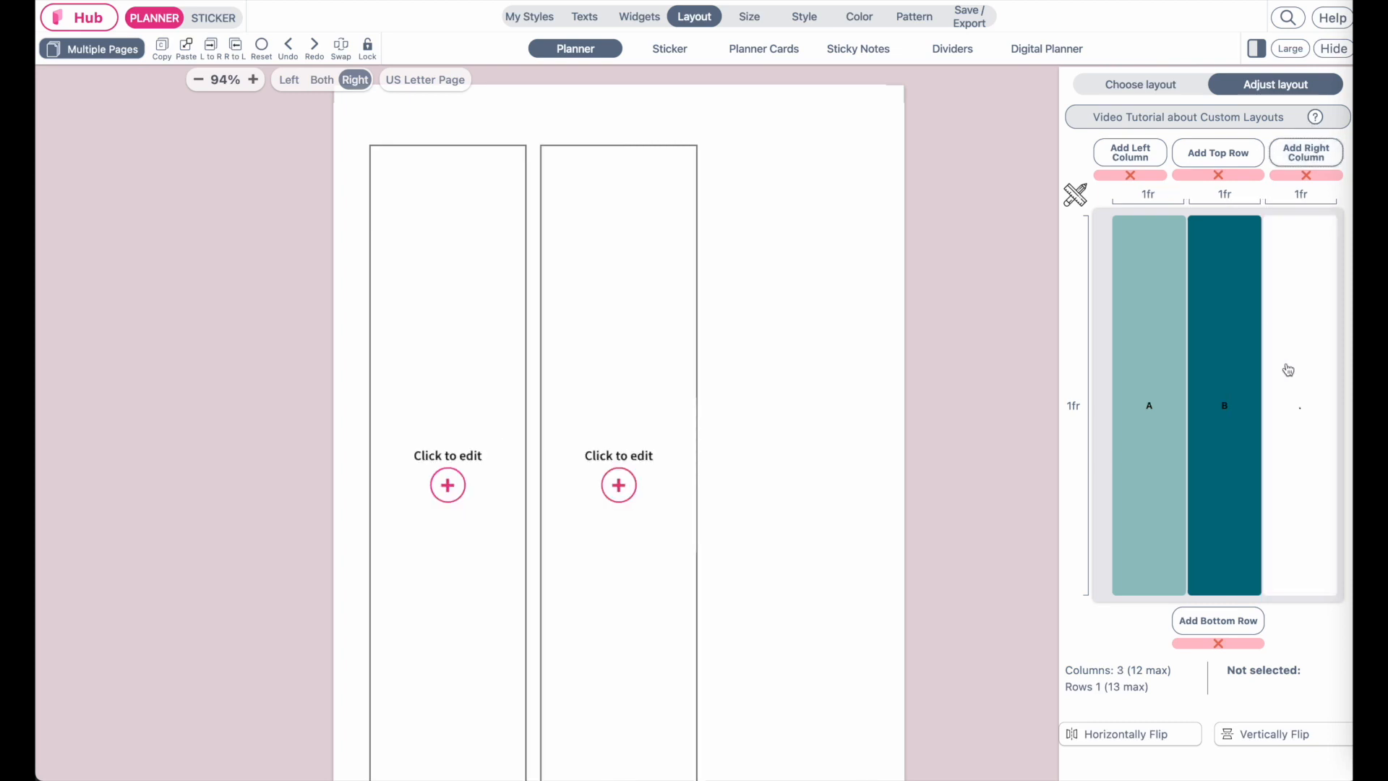
click(1298, 403)
Switch the right page's column widths to inches and set all three columns to 1.4 in
click(1155, 201)
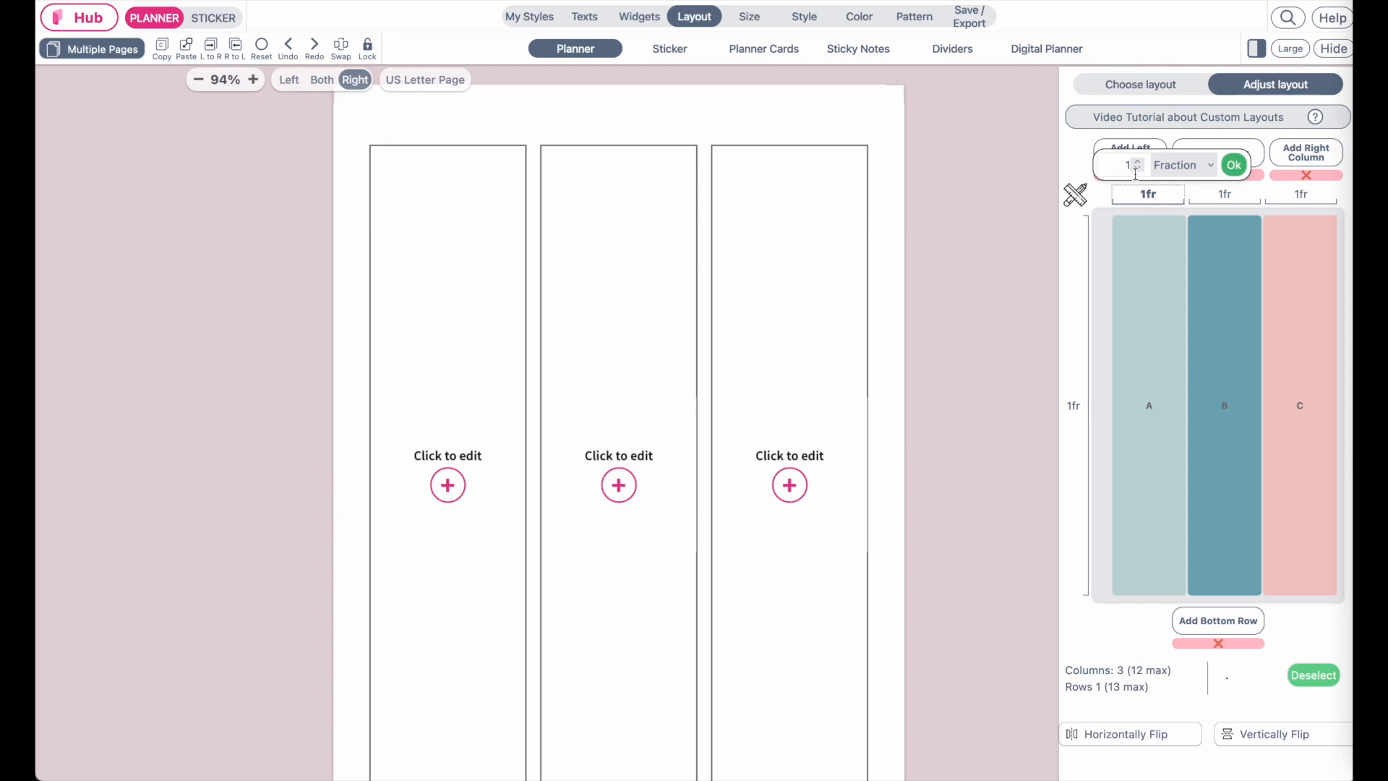
click(1164, 166)
click(1175, 180)
click(1139, 162)
click(1139, 161)
click(1140, 162)
click(1139, 162)
click(1233, 165)
click(1237, 194)
click(1234, 165)
click(1305, 153)
click(1305, 175)
click(1300, 194)
click(1138, 162)
click(1138, 162)
click(1138, 162)
click(1138, 162)
click(1183, 165)
click(1189, 183)
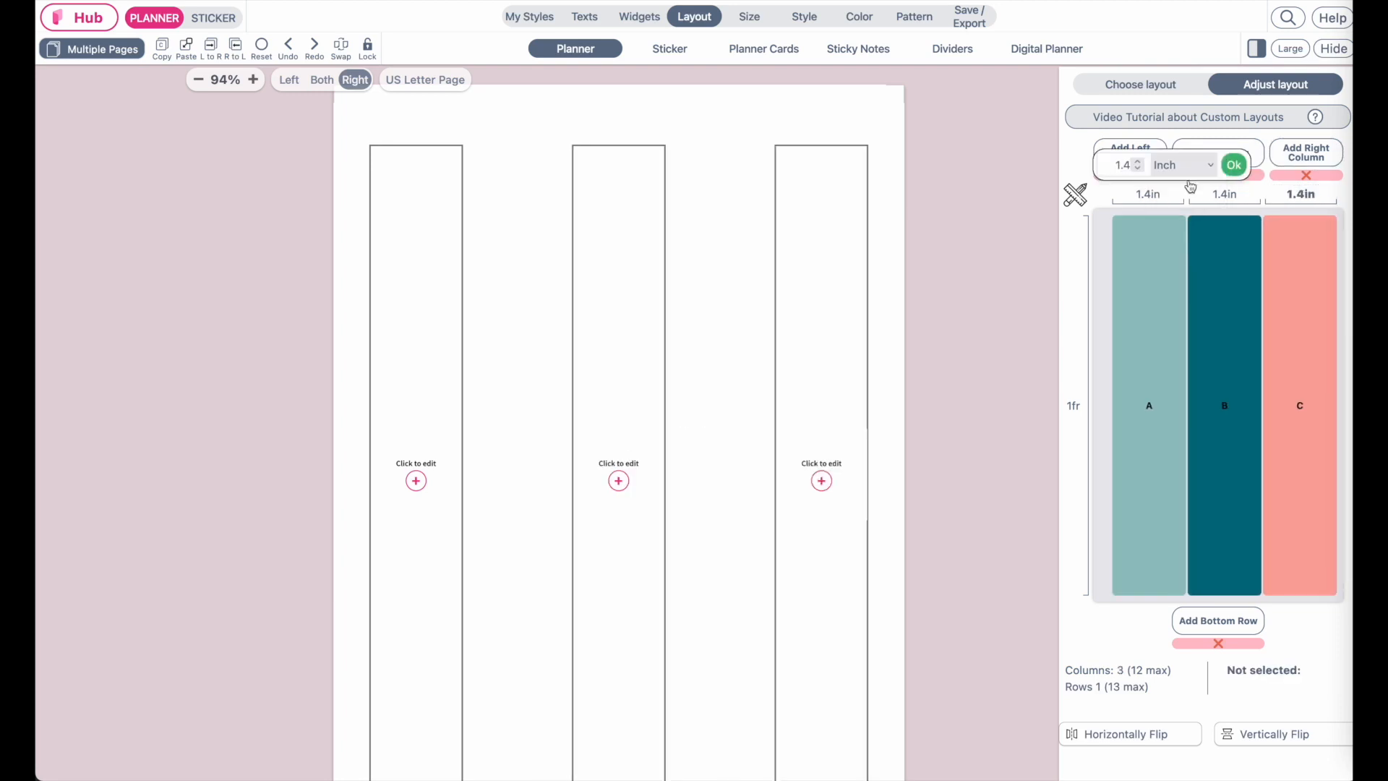
Widen all three layout columns to 2 inches each
click(1139, 162)
click(1139, 163)
click(1139, 163)
click(1139, 163)
click(1139, 163)
click(1139, 162)
click(1206, 195)
click(1141, 163)
click(1141, 163)
click(1141, 163)
click(1140, 163)
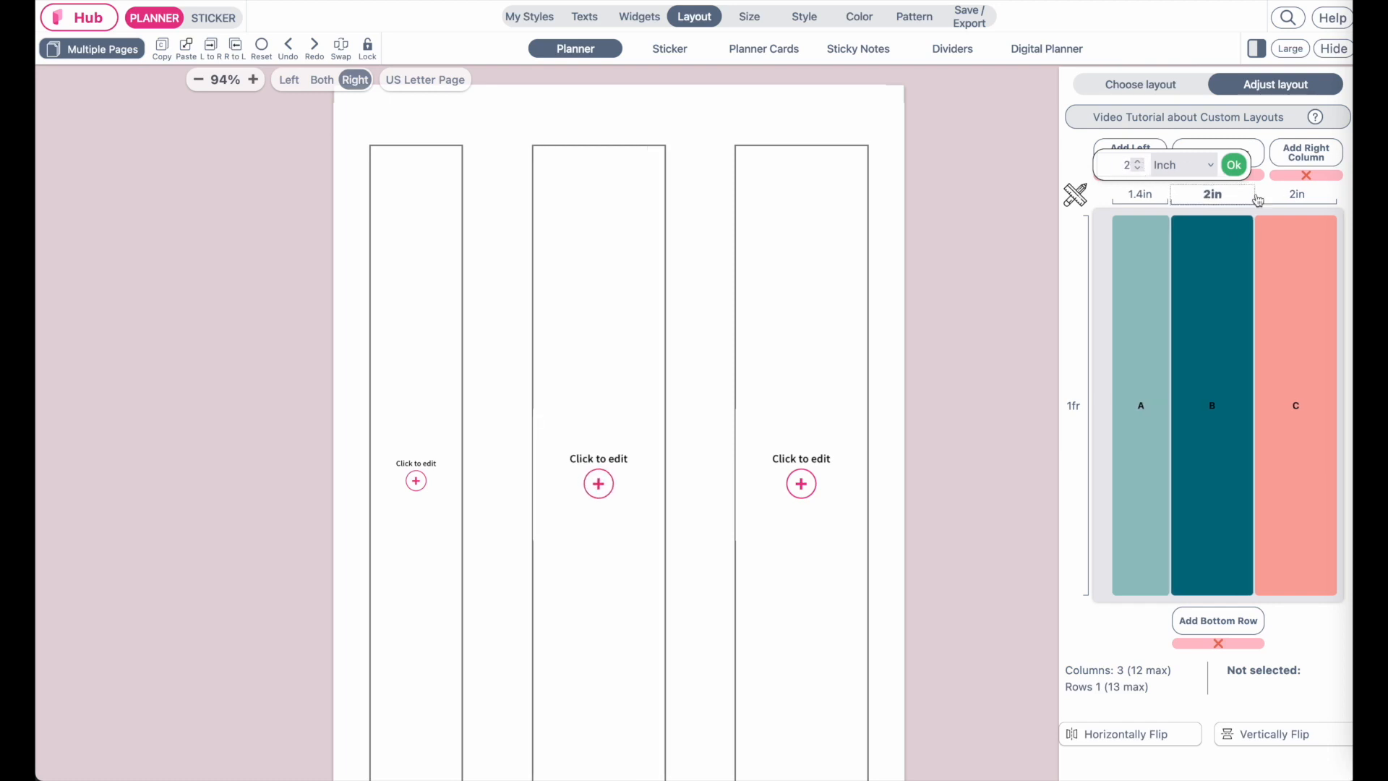
click(1296, 194)
click(1138, 163)
click(1137, 168)
click(1233, 165)
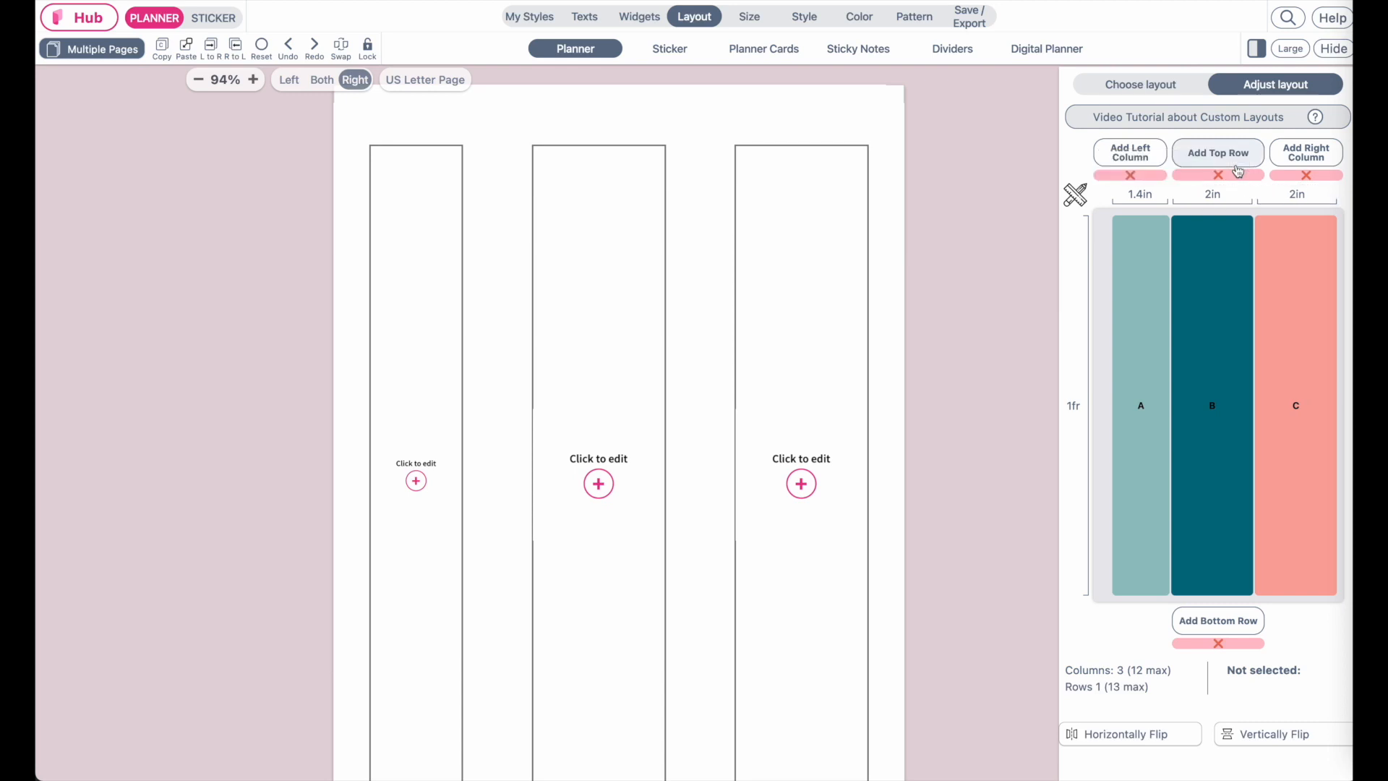
click(1140, 194)
click(1138, 164)
click(1138, 163)
click(1139, 164)
click(1139, 164)
click(1139, 163)
click(1138, 163)
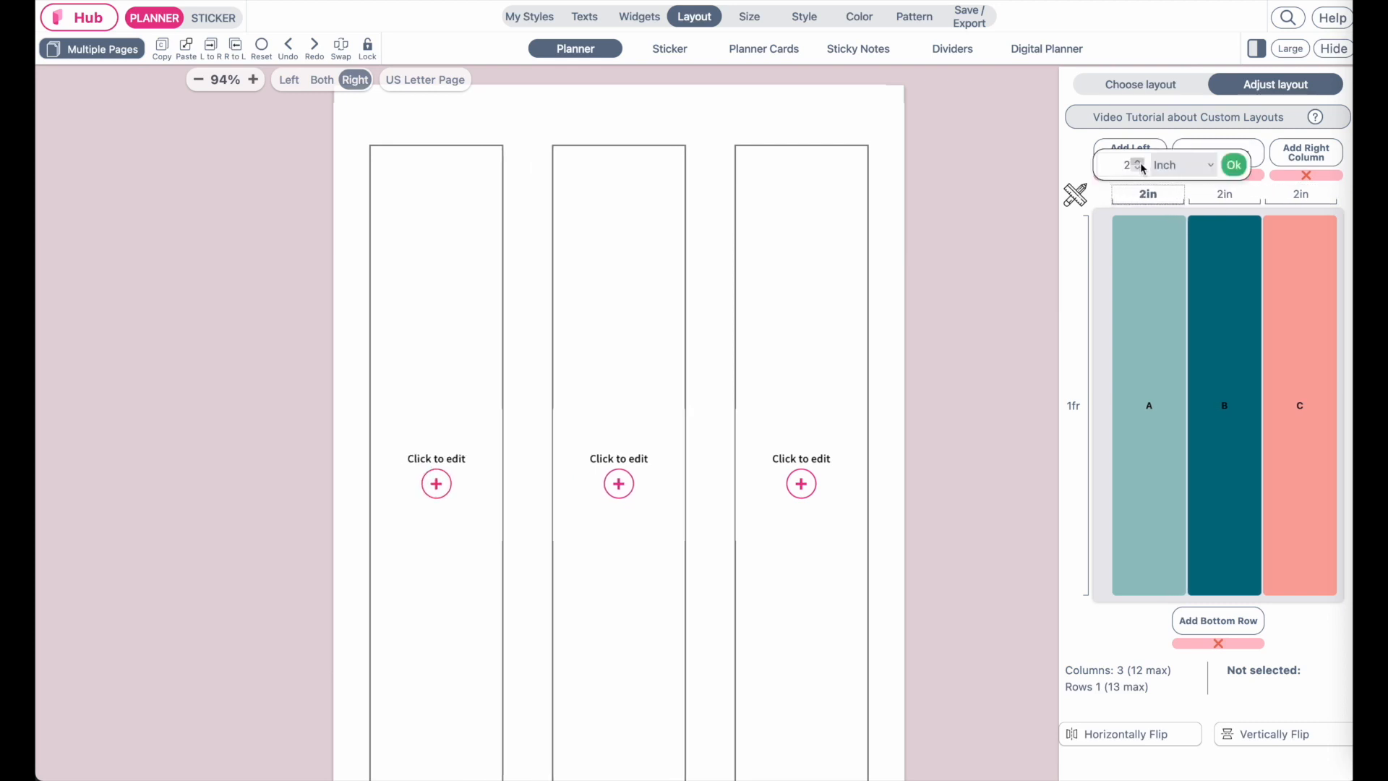
click(1233, 165)
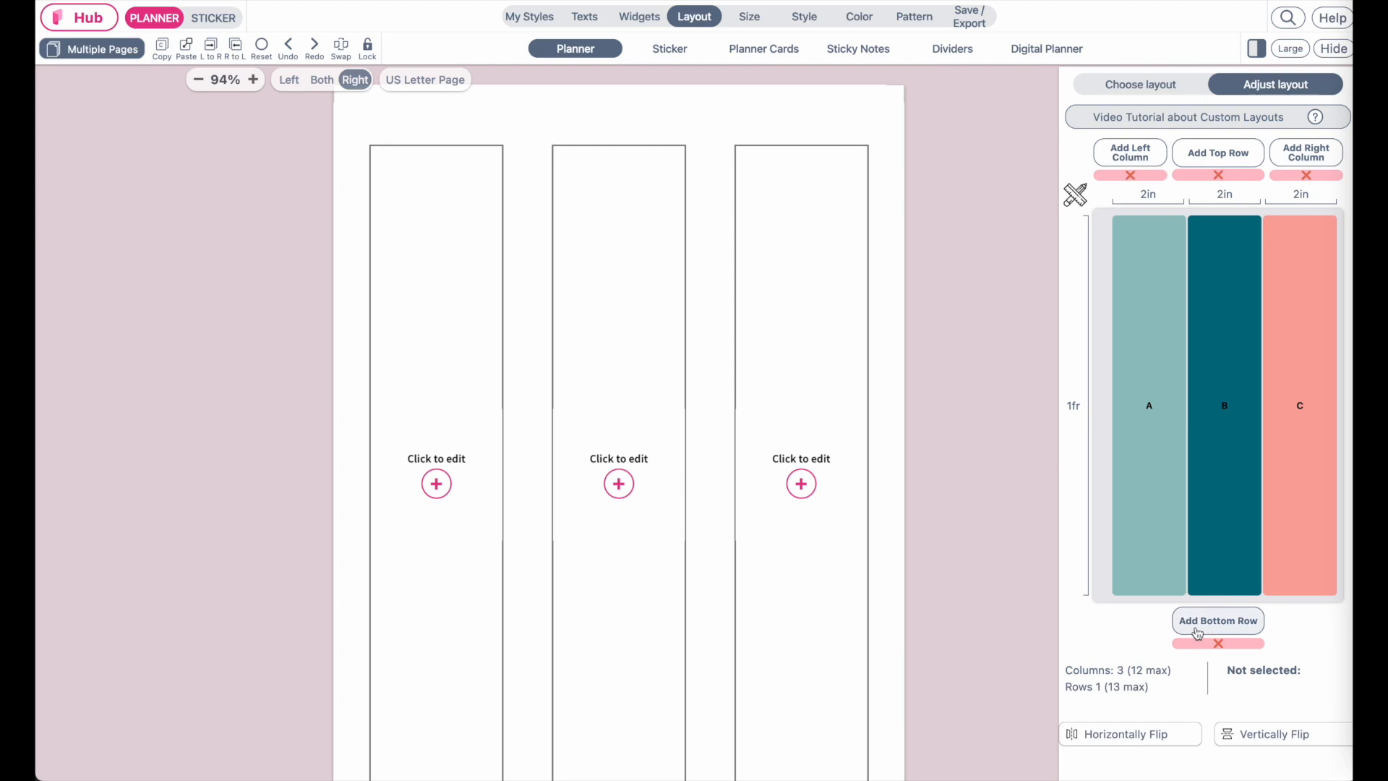
Add three bottom rows to the right page's layout grid
click(1233, 626)
click(1234, 626)
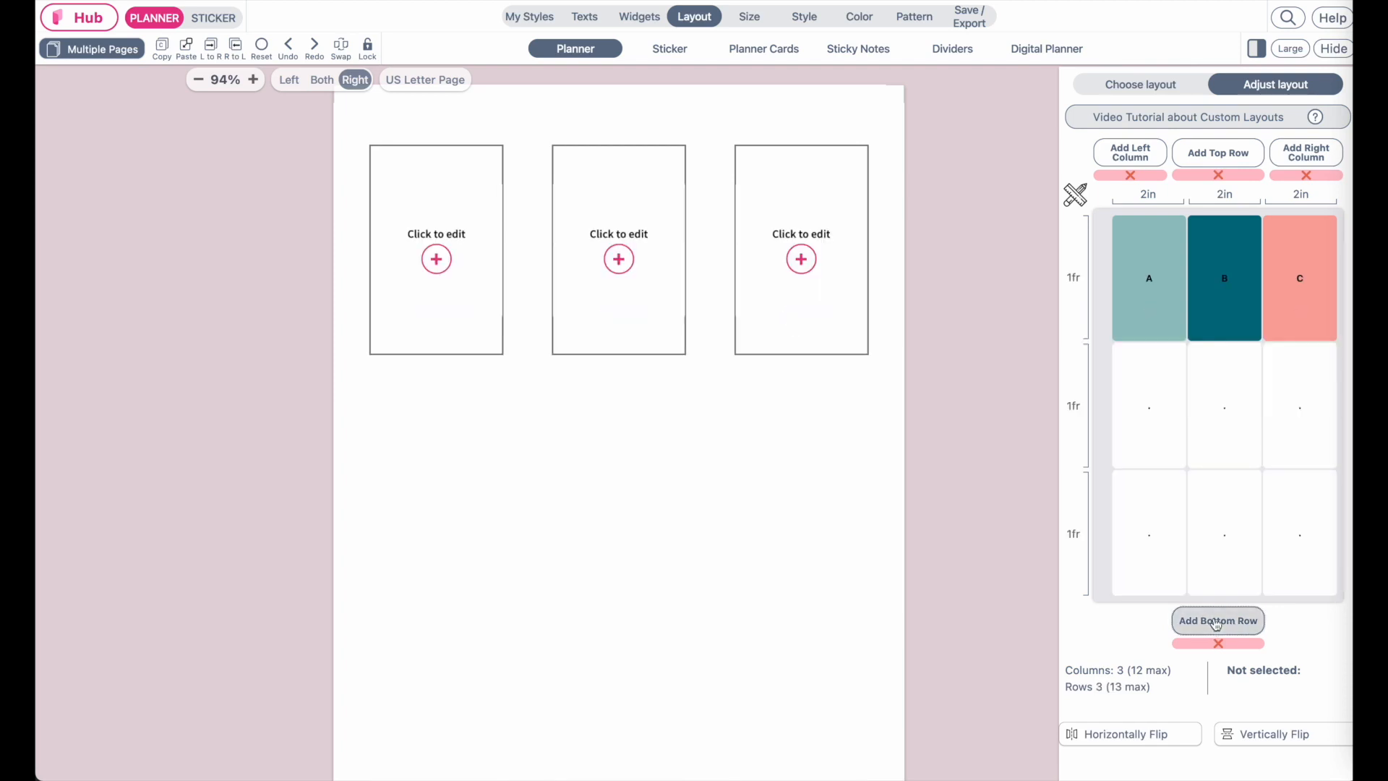
click(1216, 624)
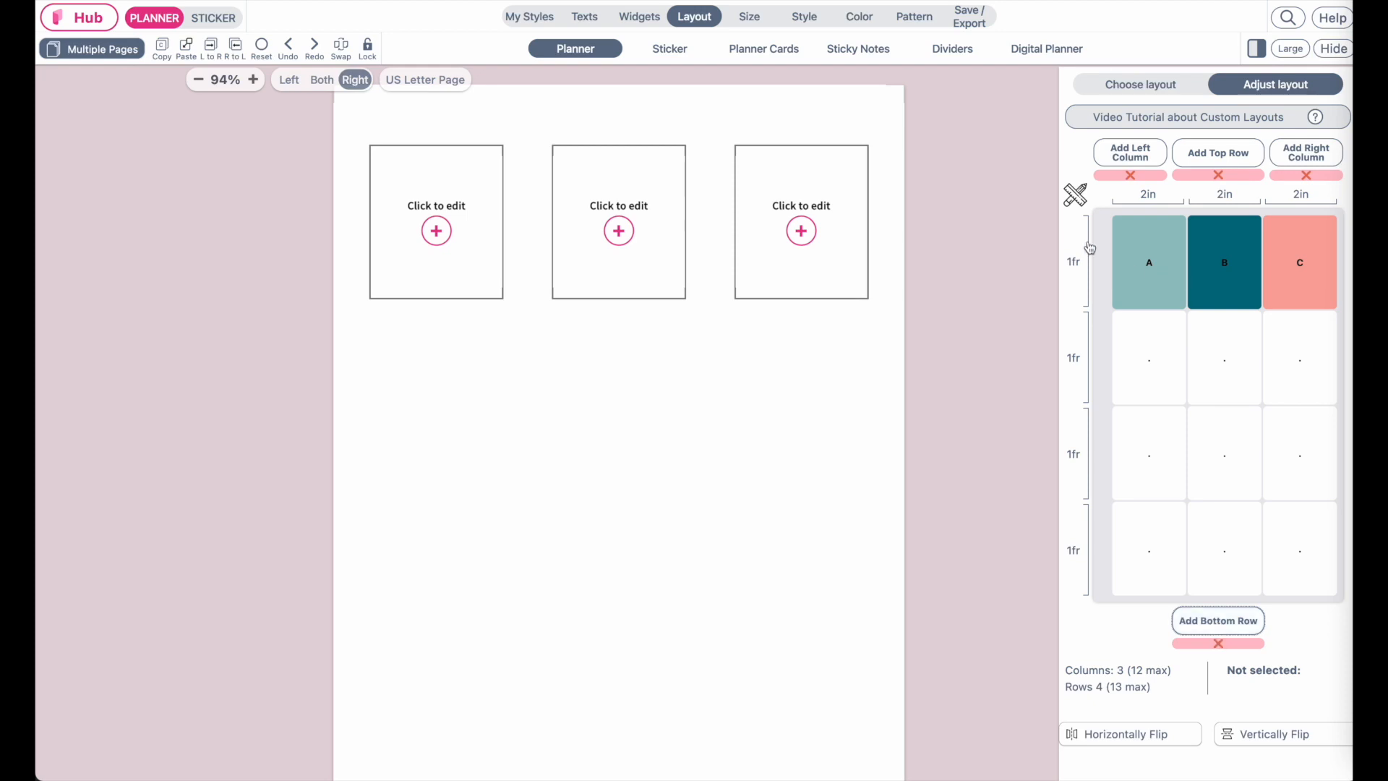
Set the height of all four layout rows to 1.4 inches
click(1090, 249)
click(1108, 165)
click(1109, 164)
click(1109, 165)
click(1109, 165)
click(1153, 169)
click(1148, 184)
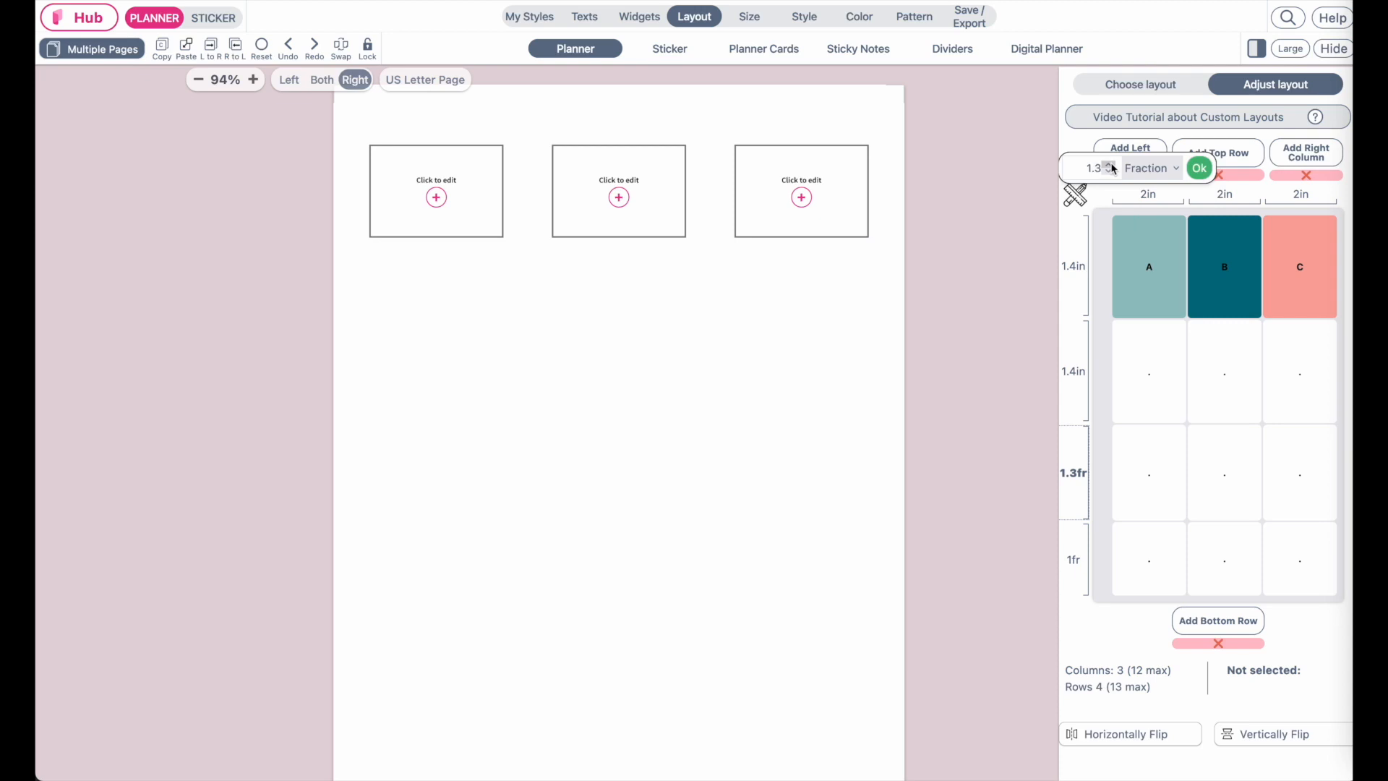
click(1110, 166)
click(1151, 168)
click(1149, 185)
click(1199, 168)
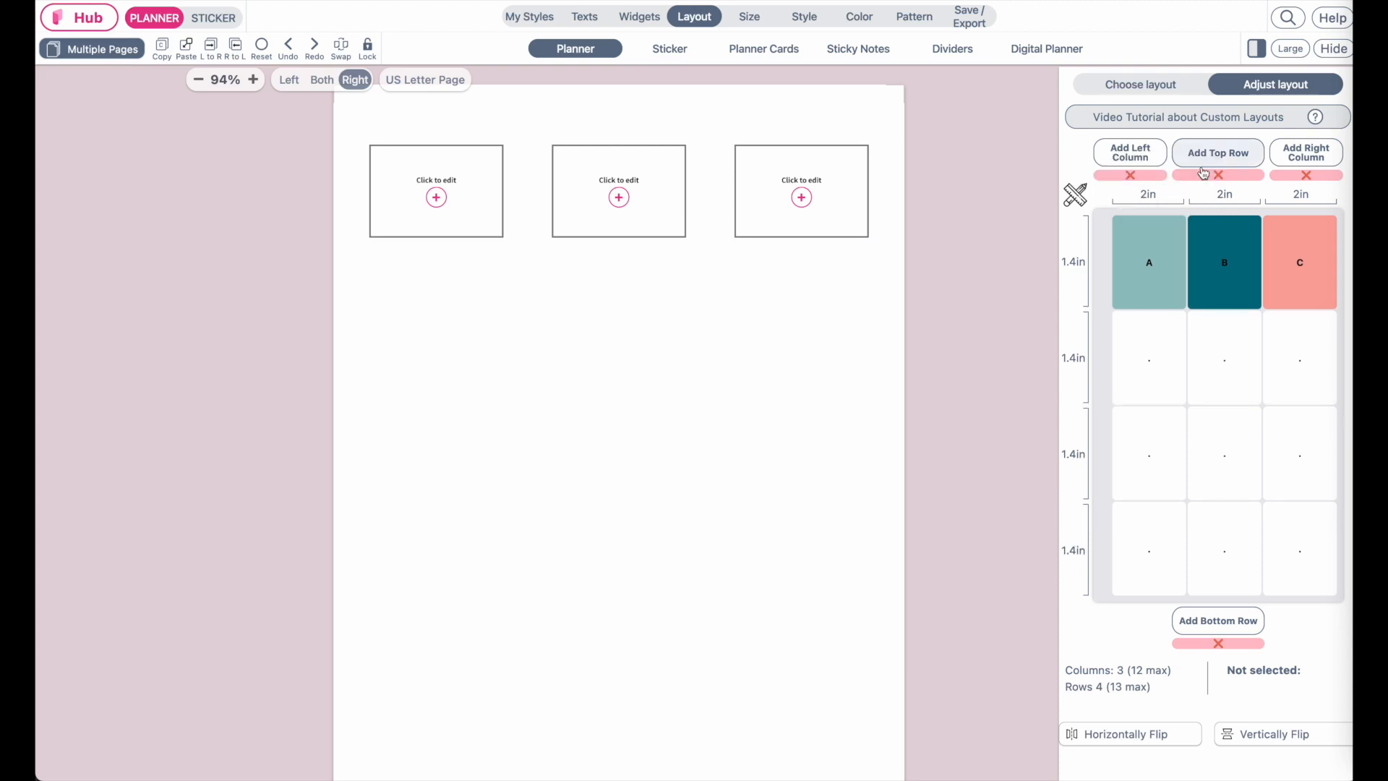
Assign new areas to all remaining empty cells of the 3-by-4 grid
click(1146, 356)
click(1154, 358)
click(1237, 368)
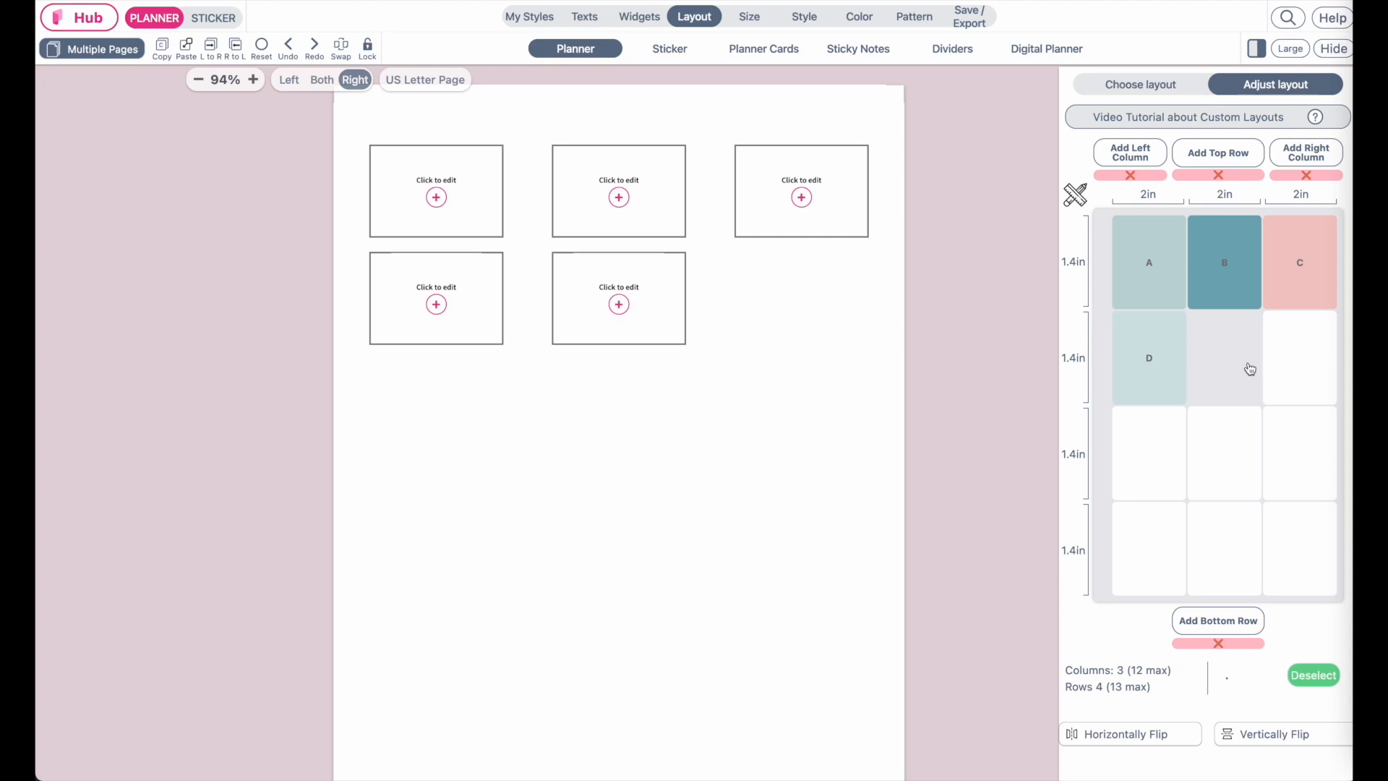
click(1298, 357)
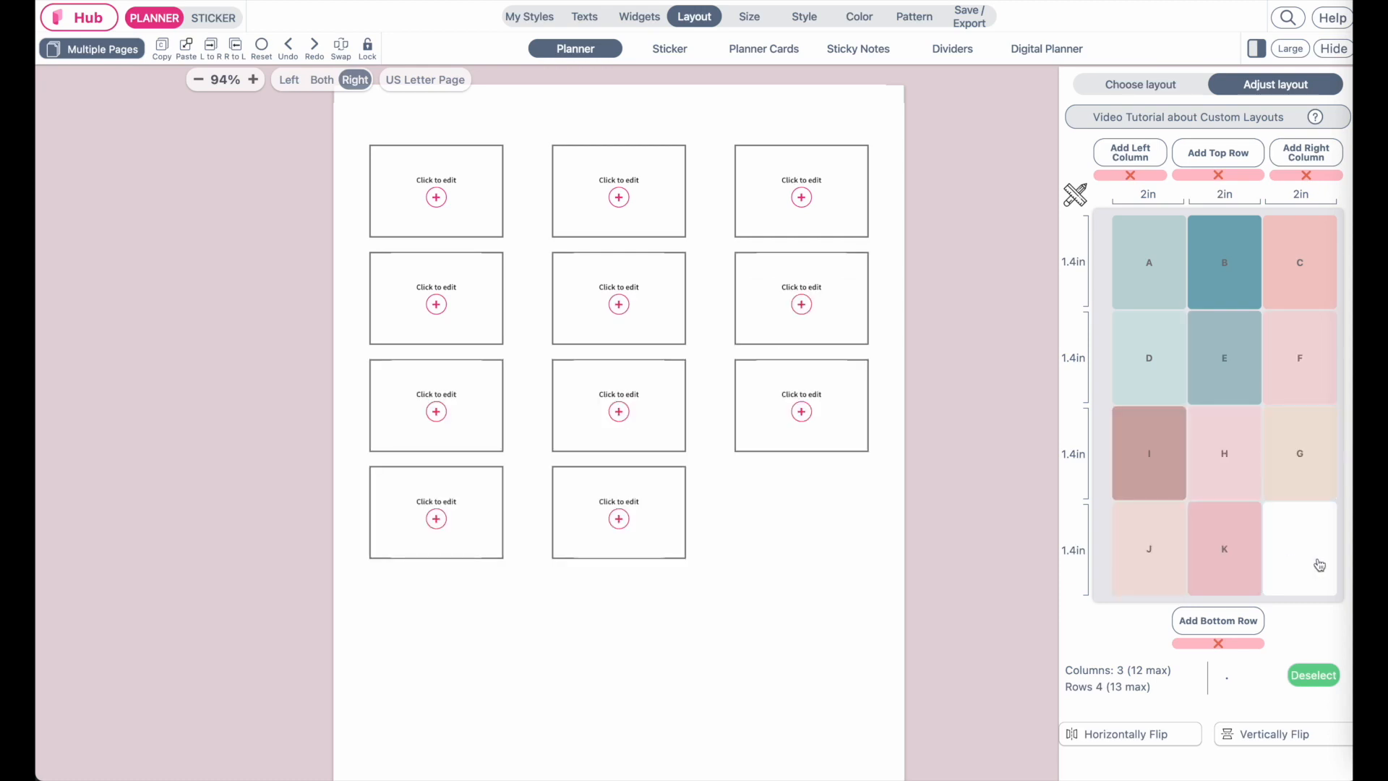
click(1298, 551)
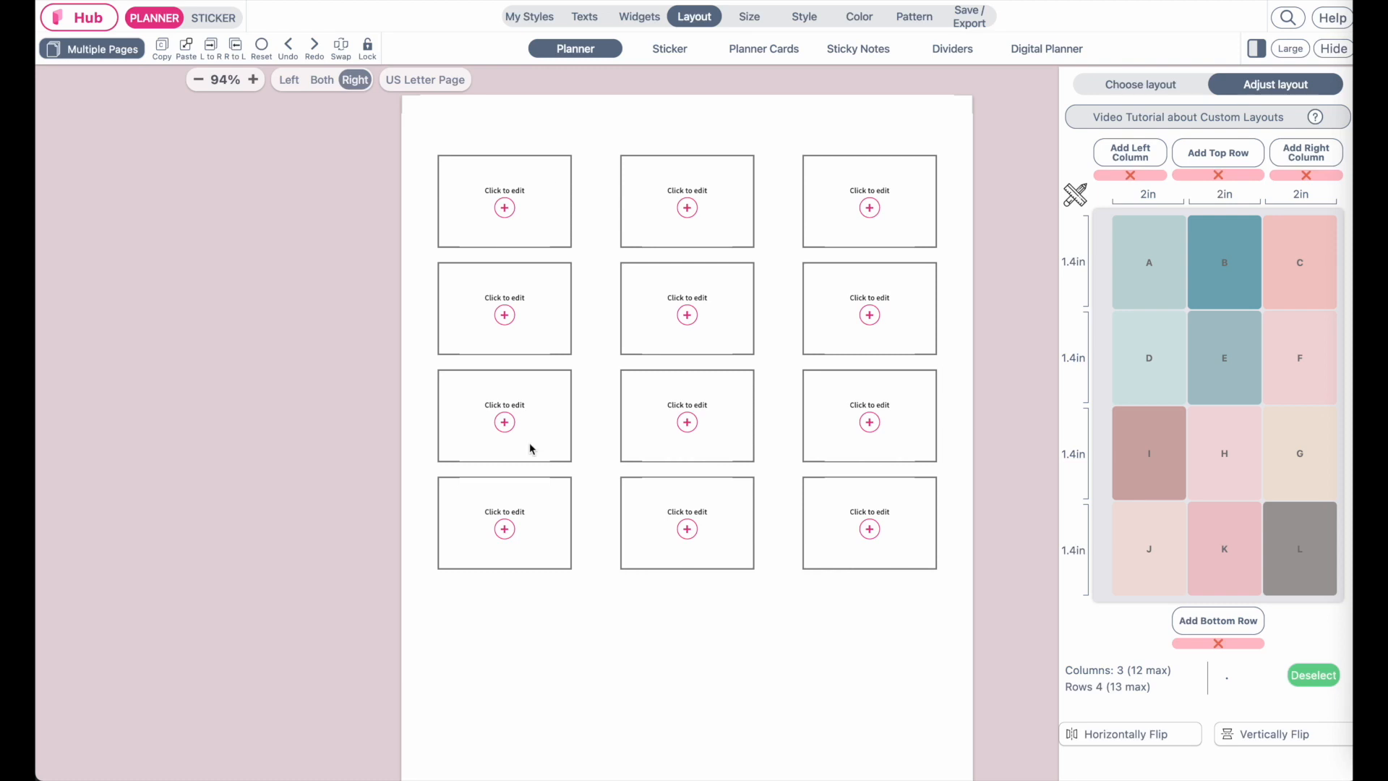
Enable the right page title and set its font size to 50
click(584, 17)
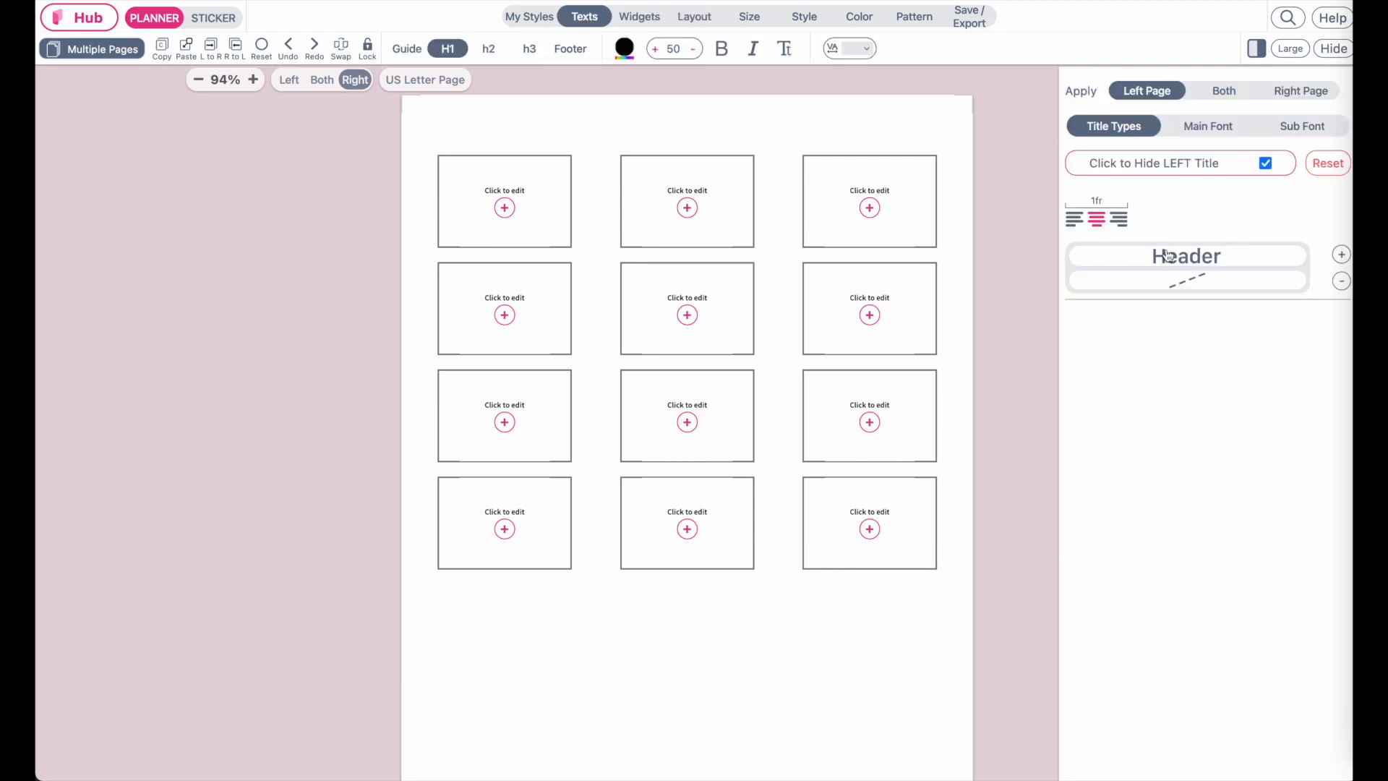
click(1305, 91)
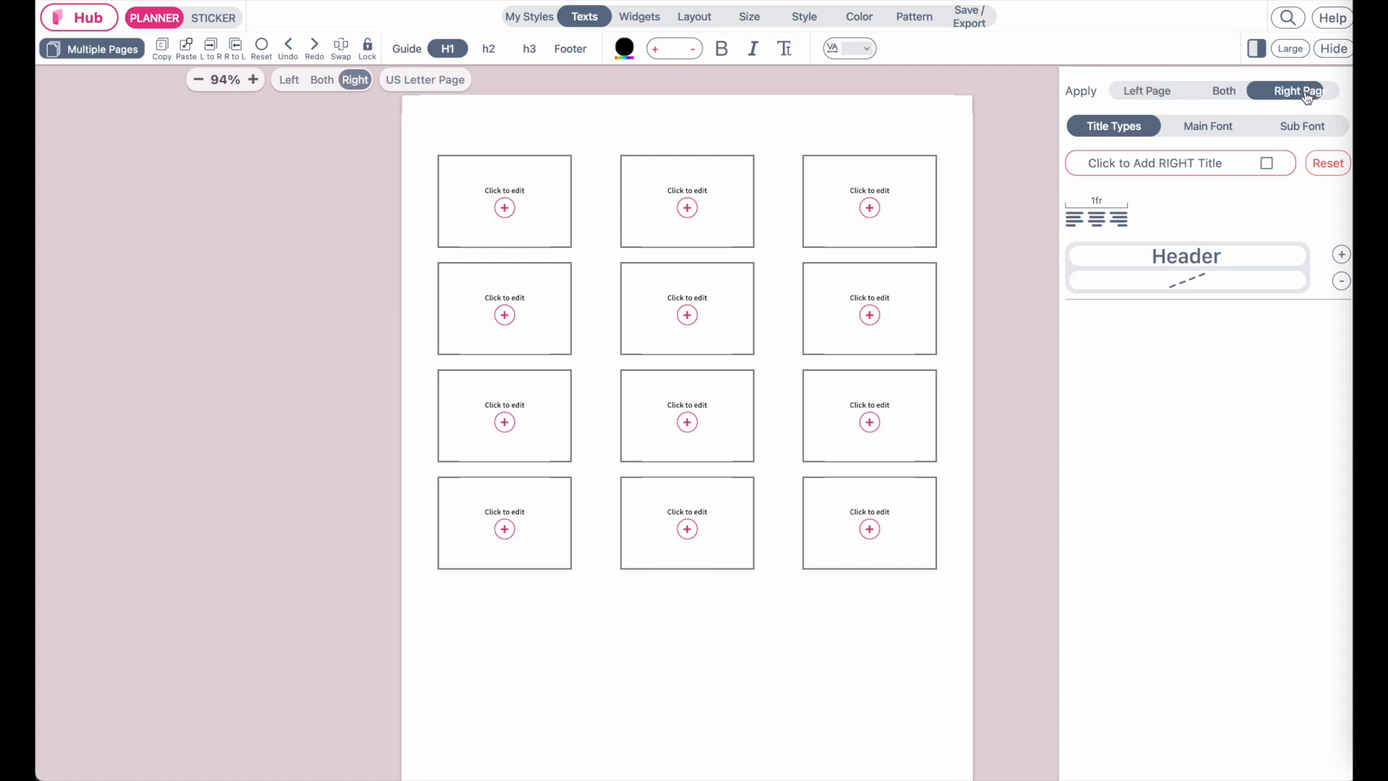
click(1238, 169)
click(673, 50)
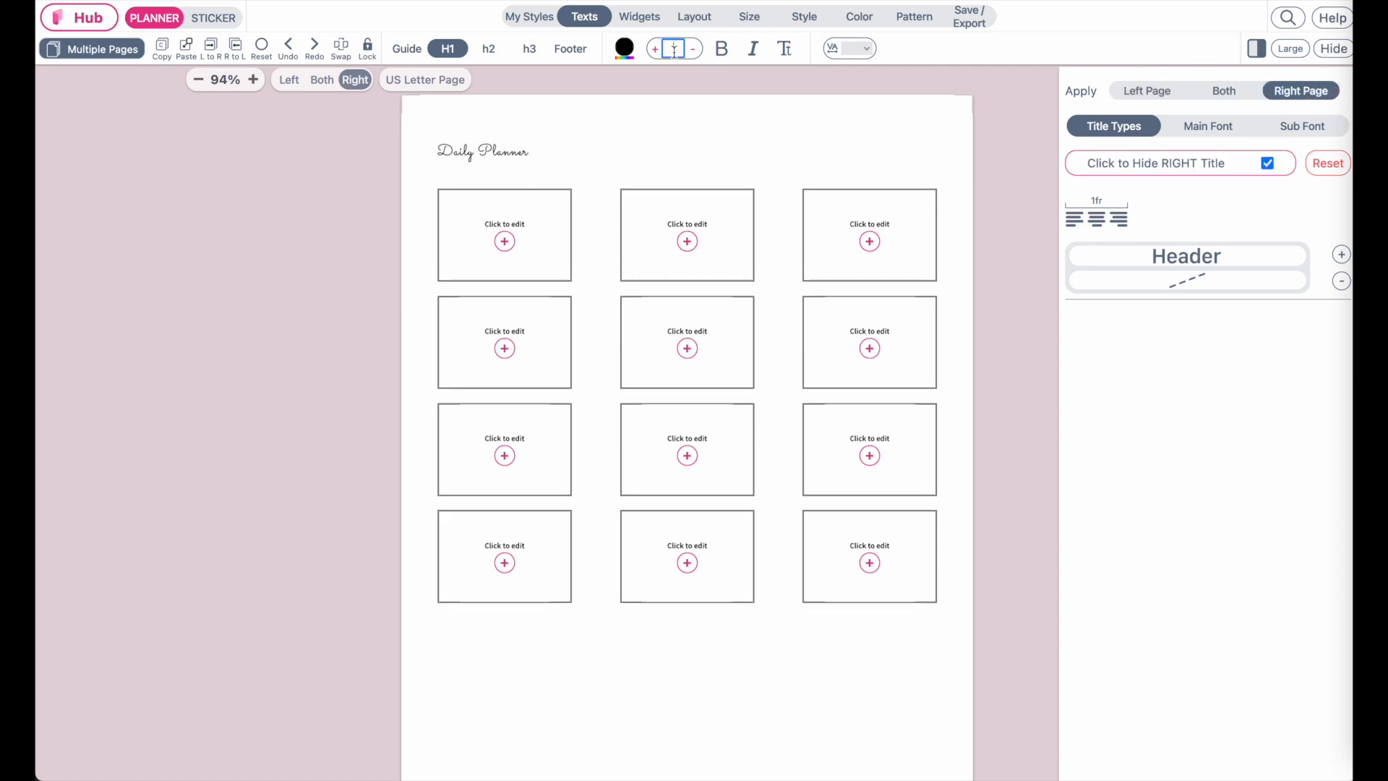
text(50)
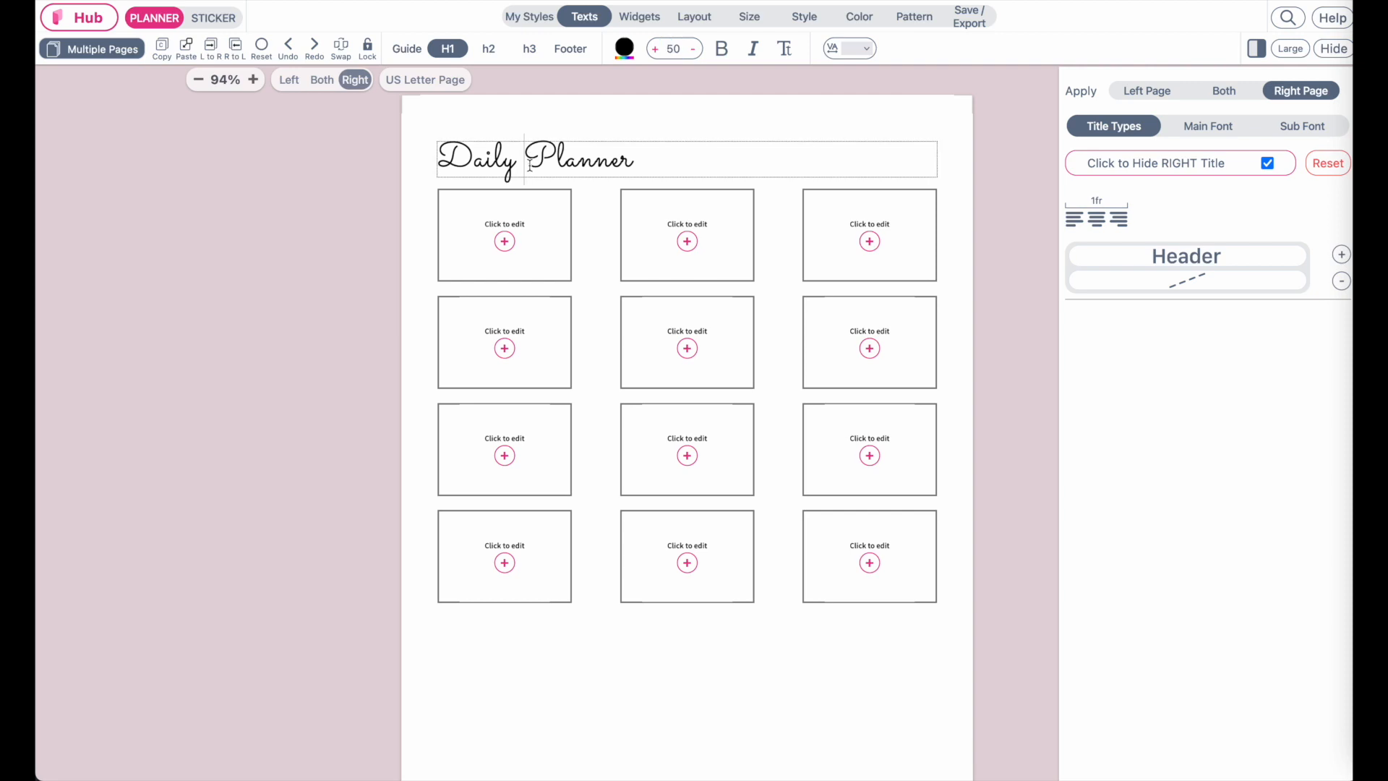
Retitle the right page header as "Monthly Tabs" and center it
triple_click(530, 165)
text(Monthl)
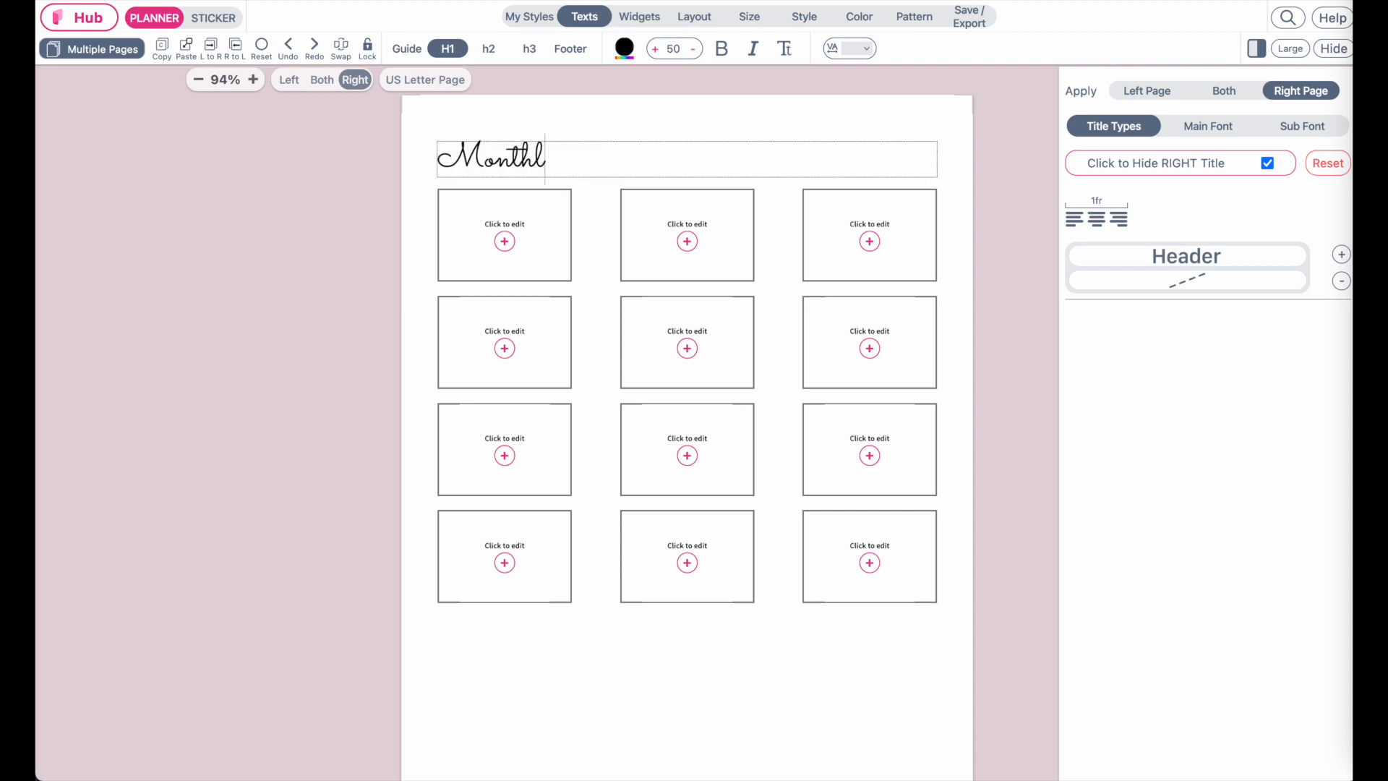
text(y Tabs)
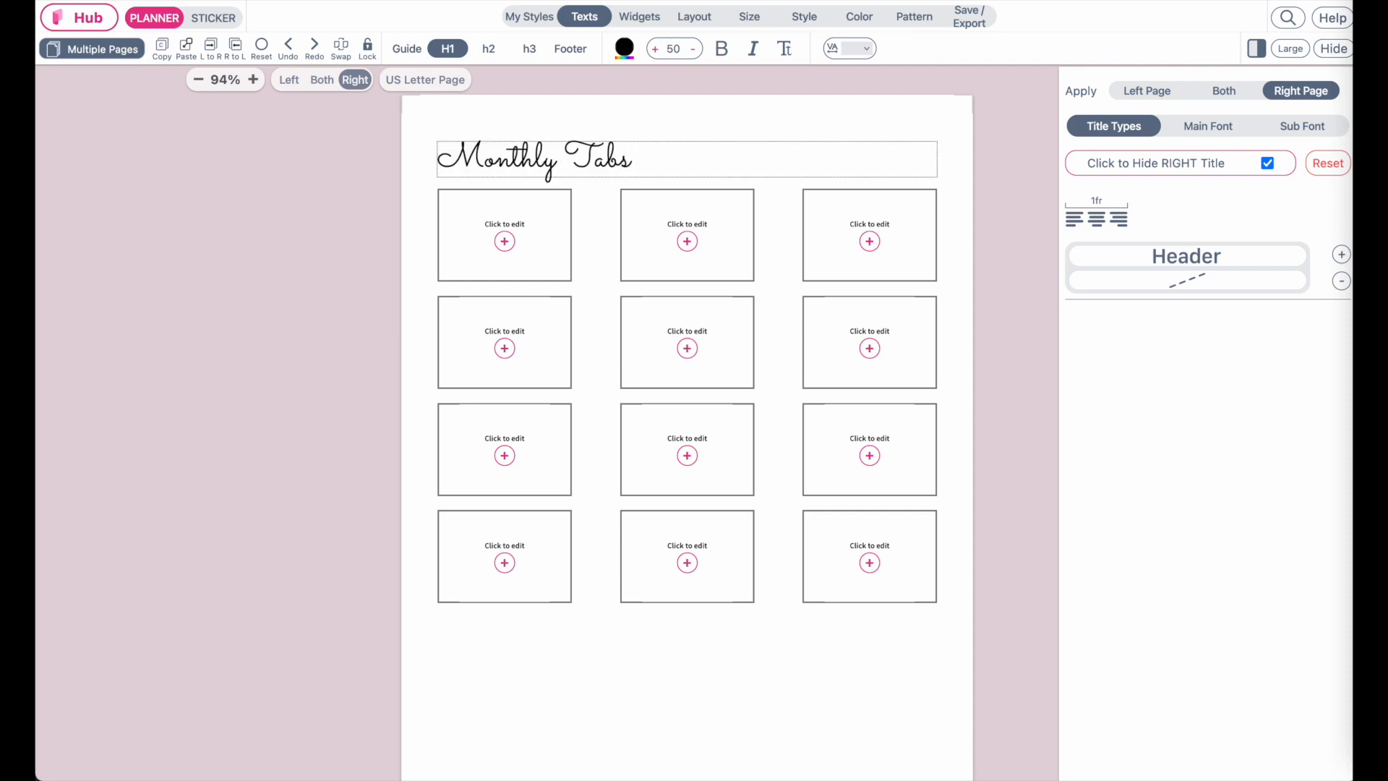
click(1096, 219)
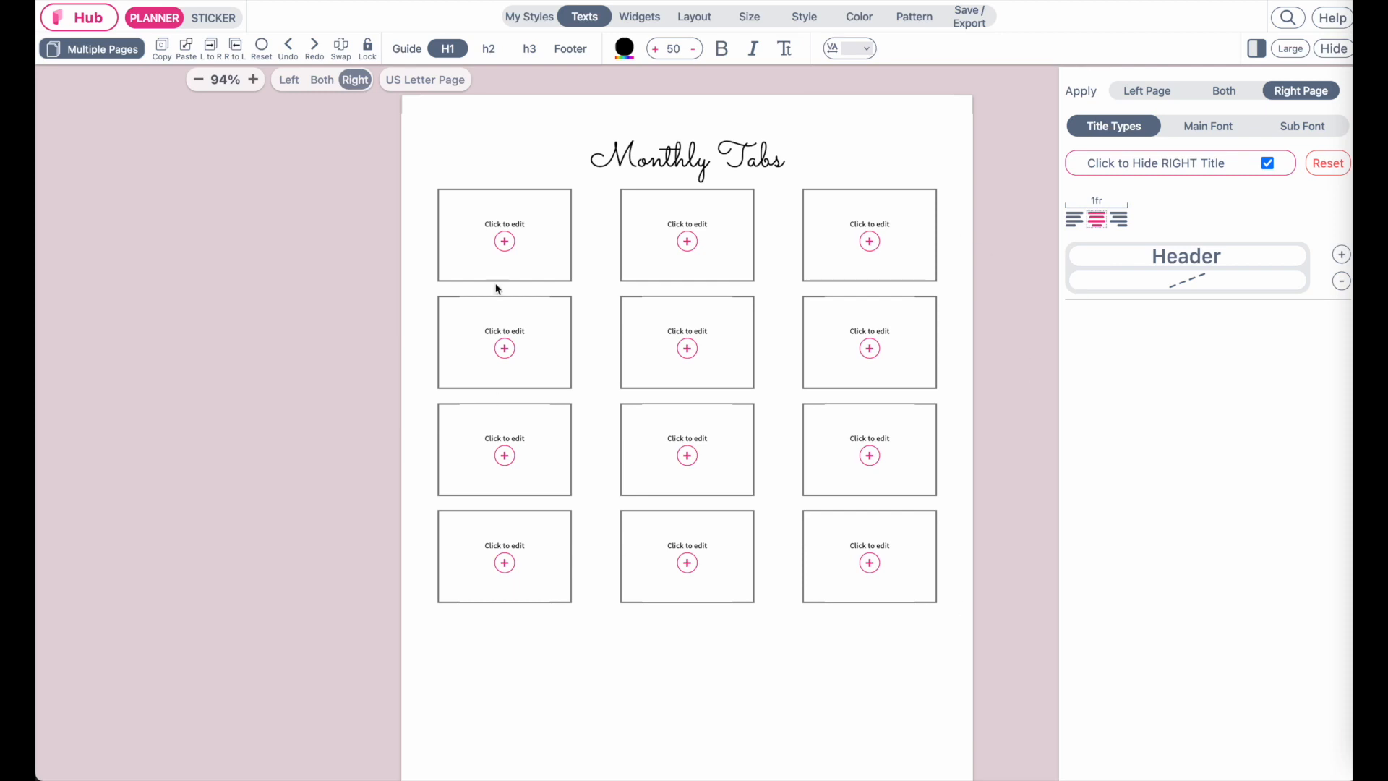
Fill the first grid cell with the Jan22_MondayStart planner tab sticker
click(526, 252)
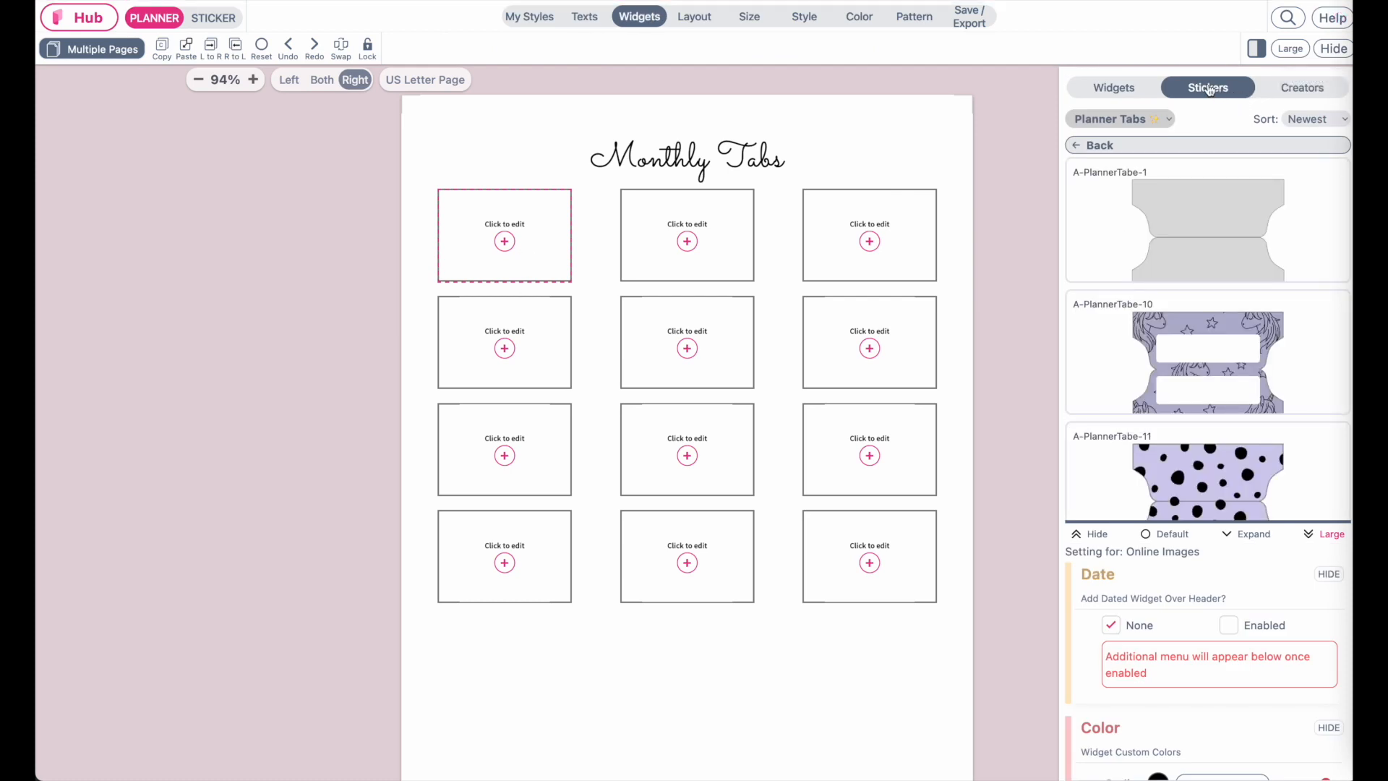
scroll(1209, 364, down, 15)
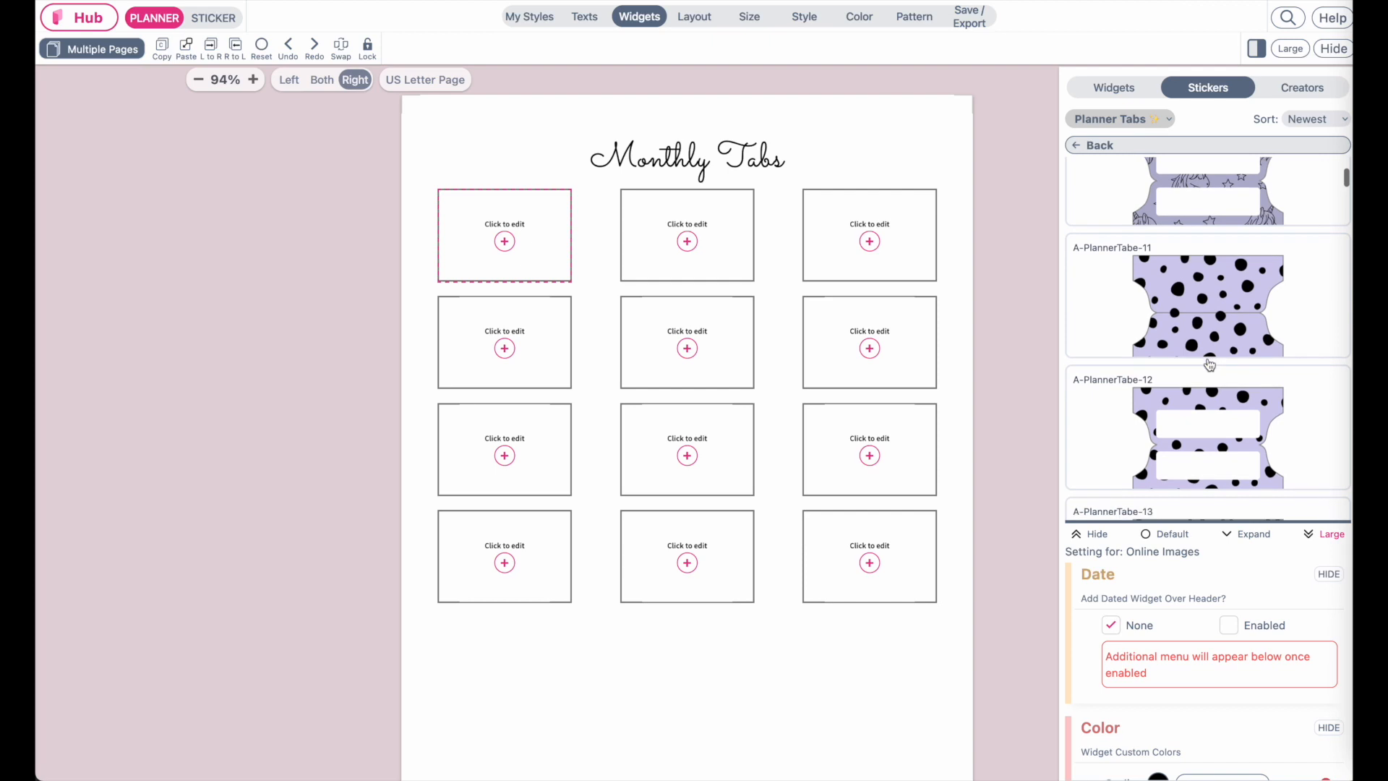
scroll(1209, 364, down, 10)
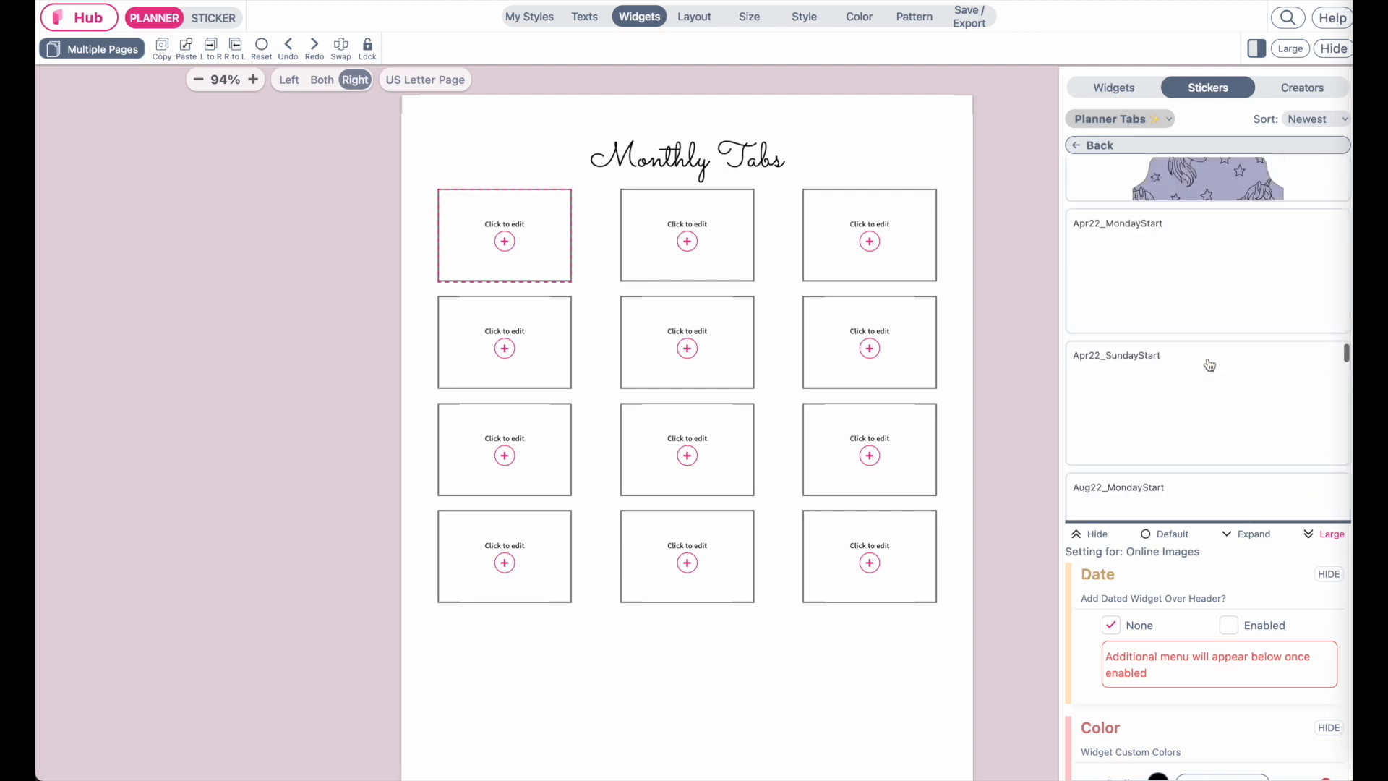
scroll(1209, 364, up, 2)
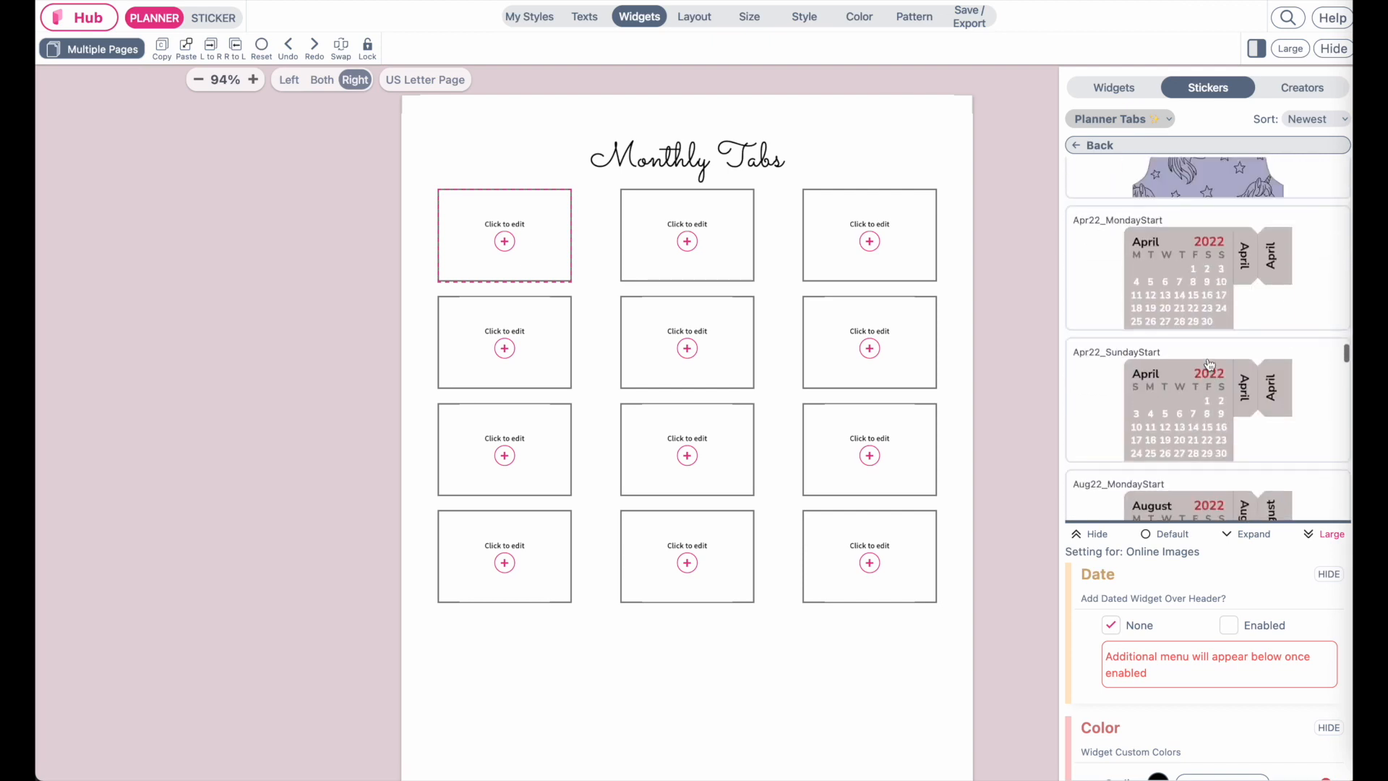
scroll(1209, 364, down, 7)
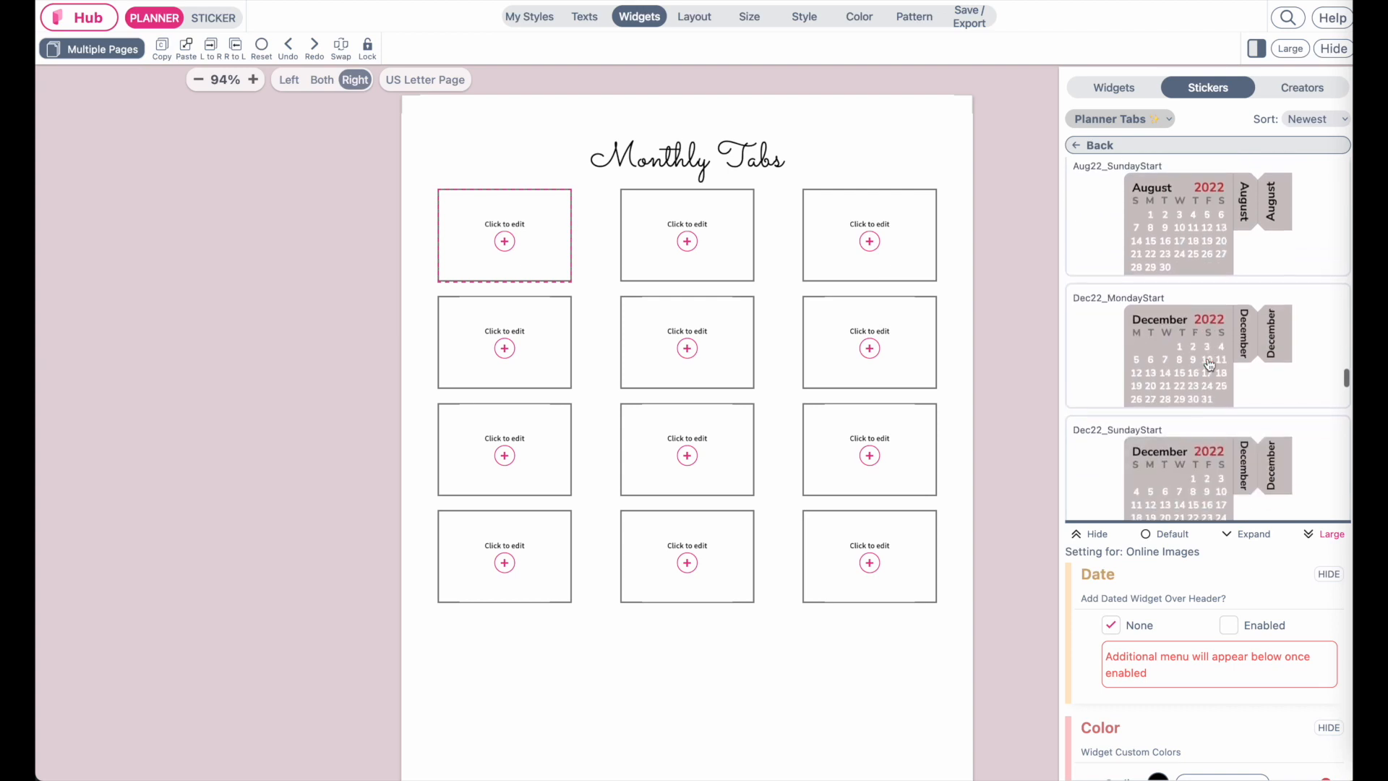
scroll(1209, 364, down, 5)
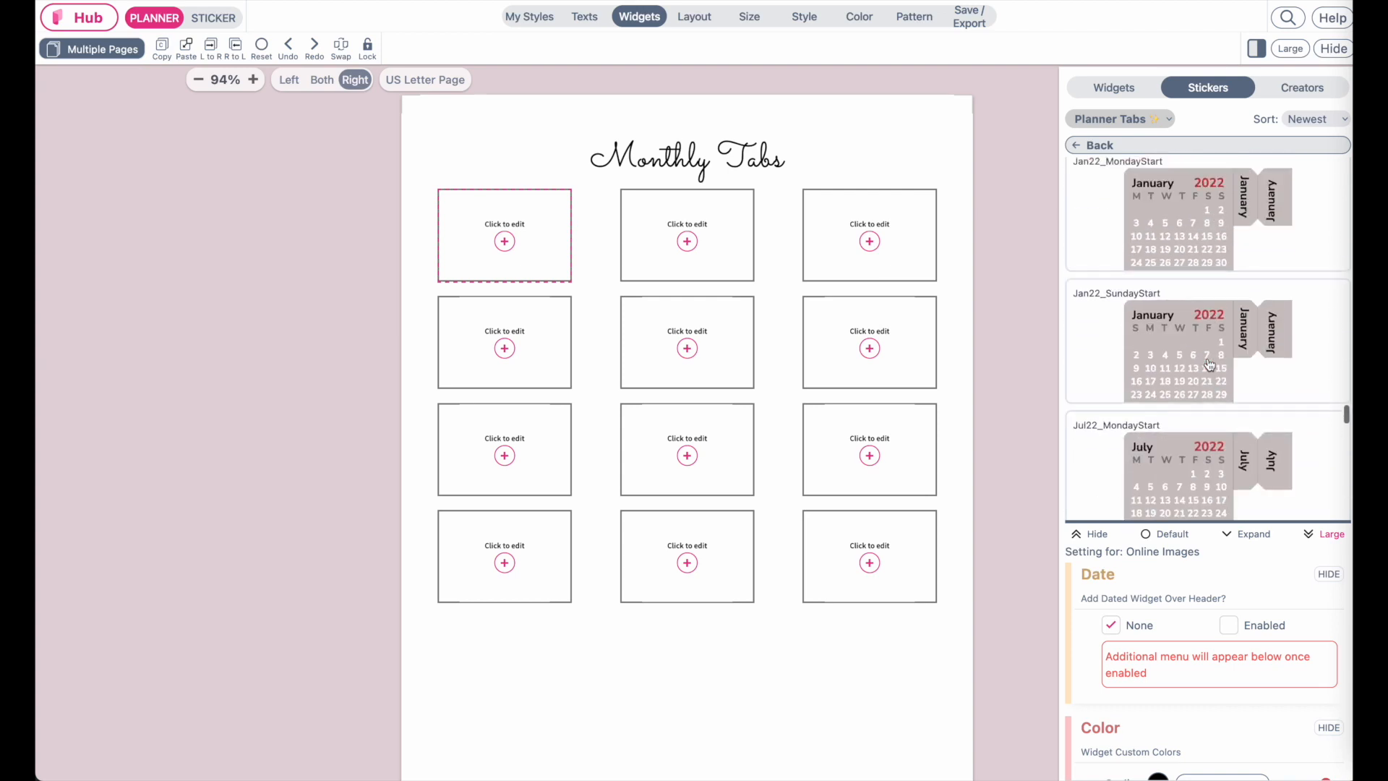
click(1197, 266)
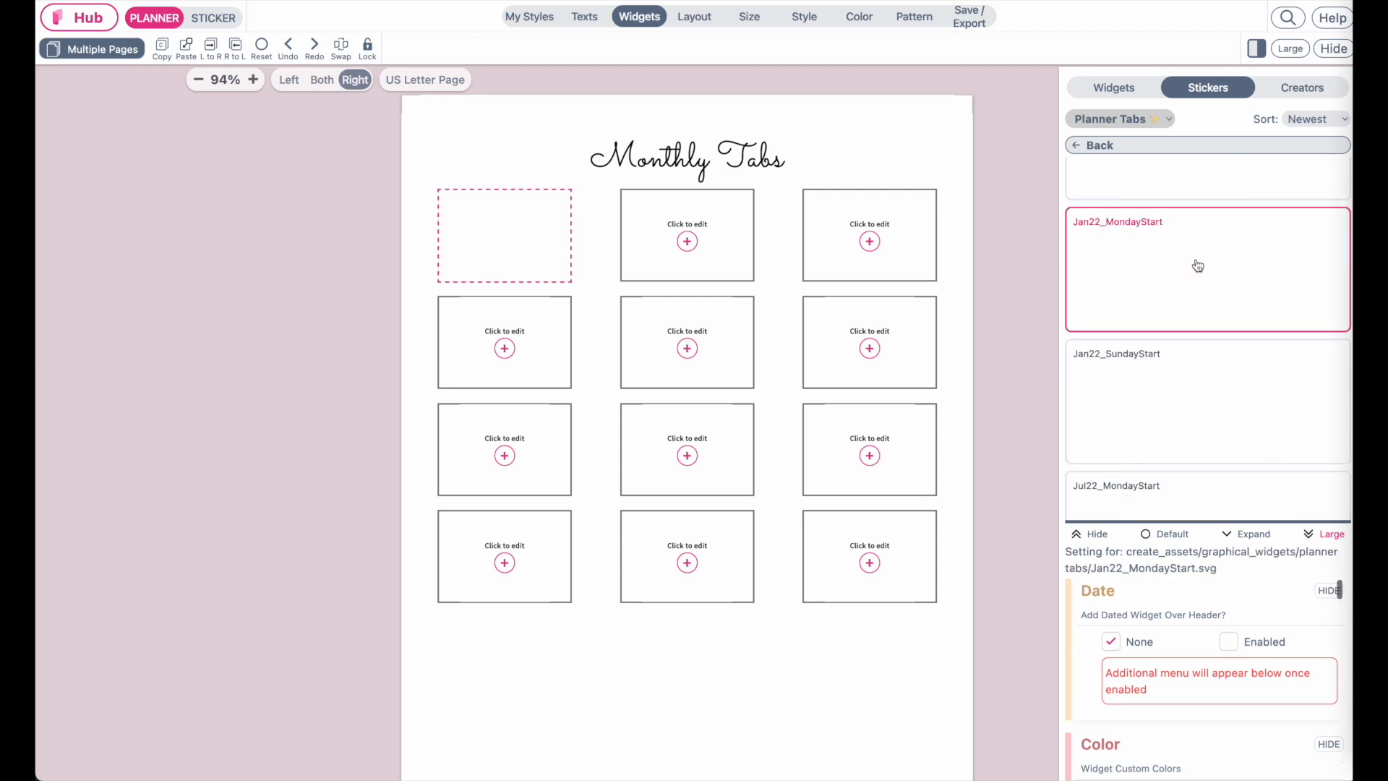
Fill the second grid cell with the Feb22_MondayStart planner tab sticker
click(687, 249)
scroll(1244, 412, down, 2)
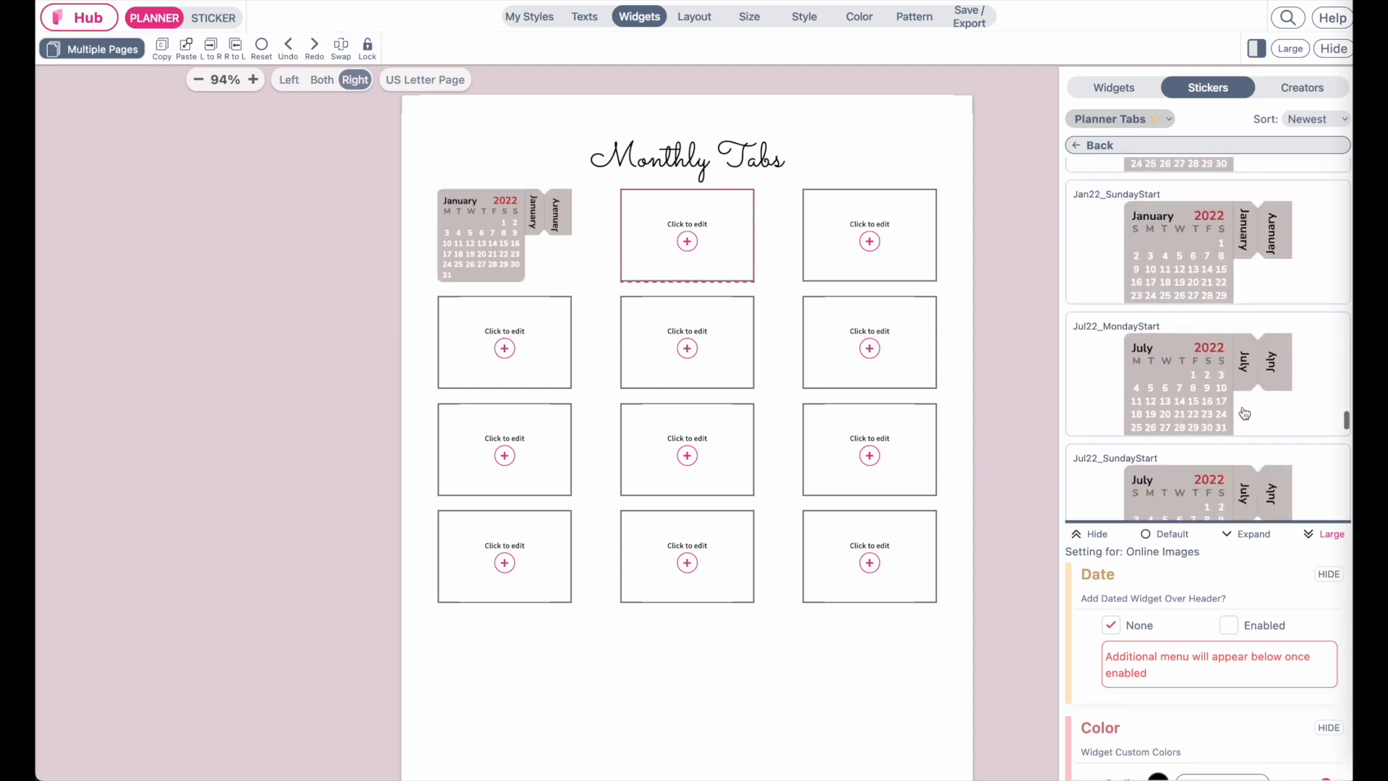
scroll(1244, 413, up, 3)
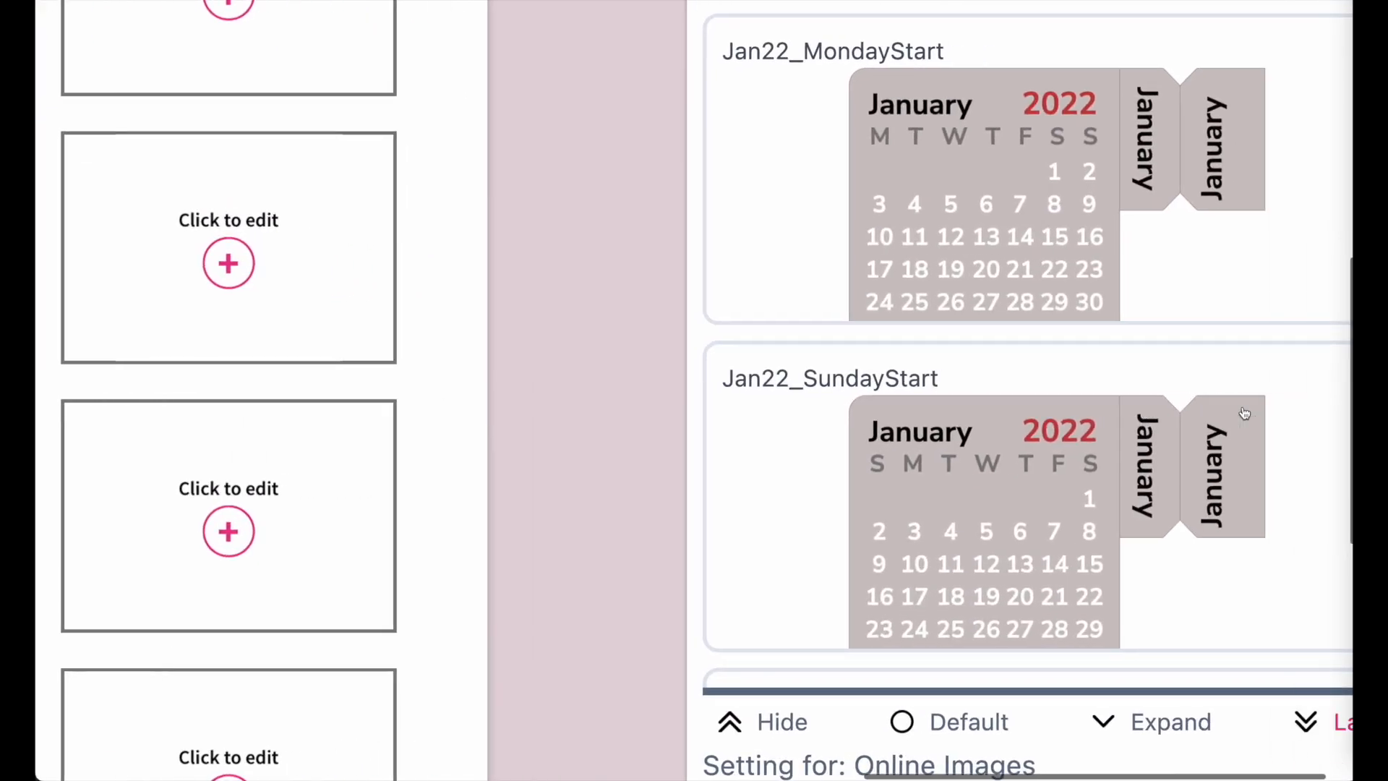
scroll(1091, 130, down, 2)
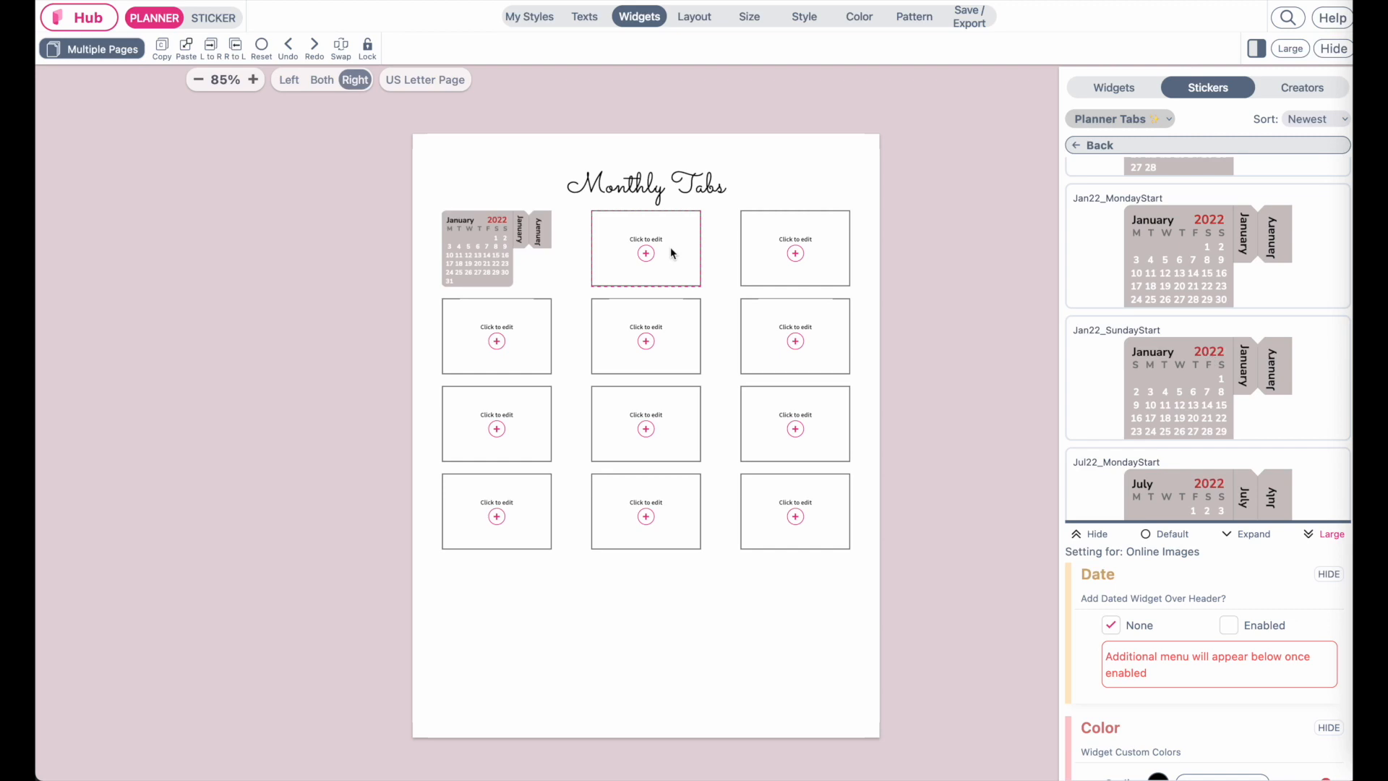
scroll(1218, 326, up, 5)
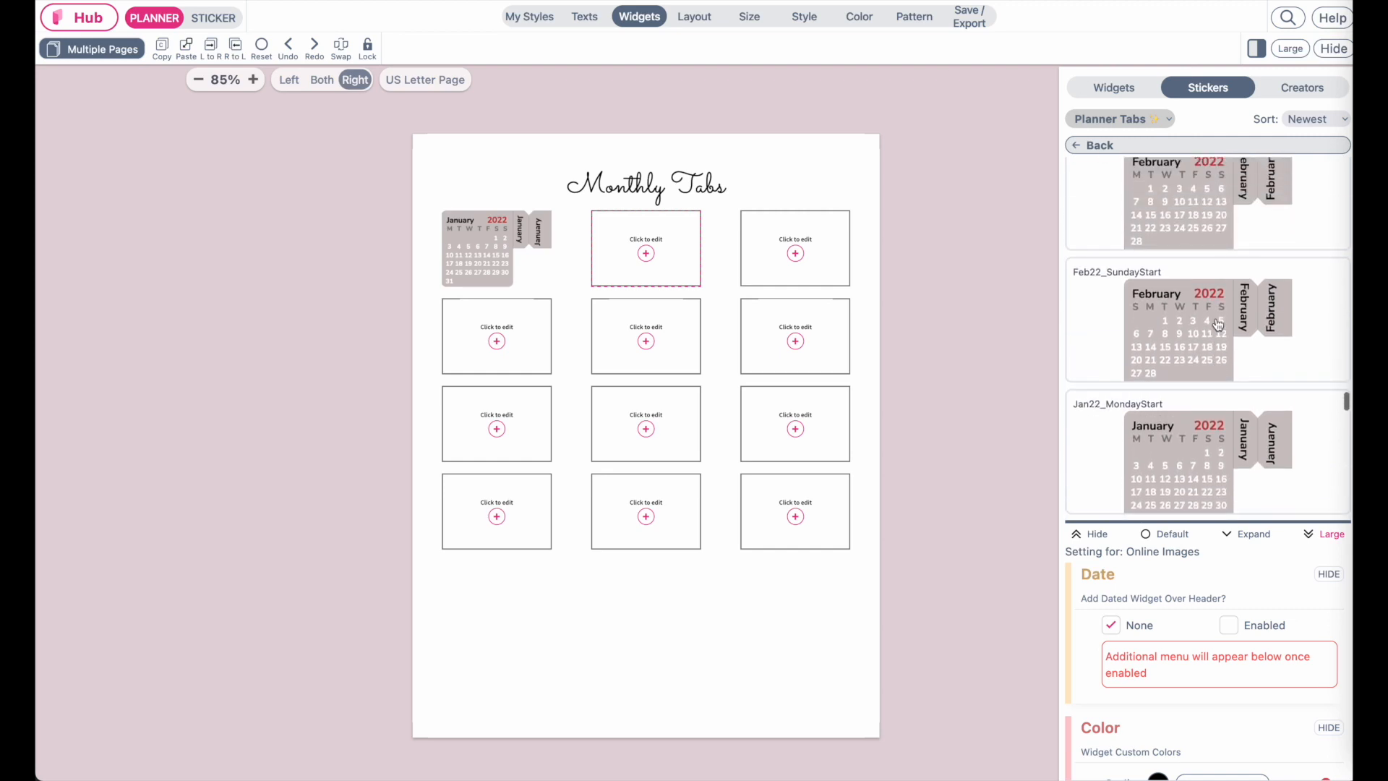
scroll(1218, 325, up, 2)
click(1208, 278)
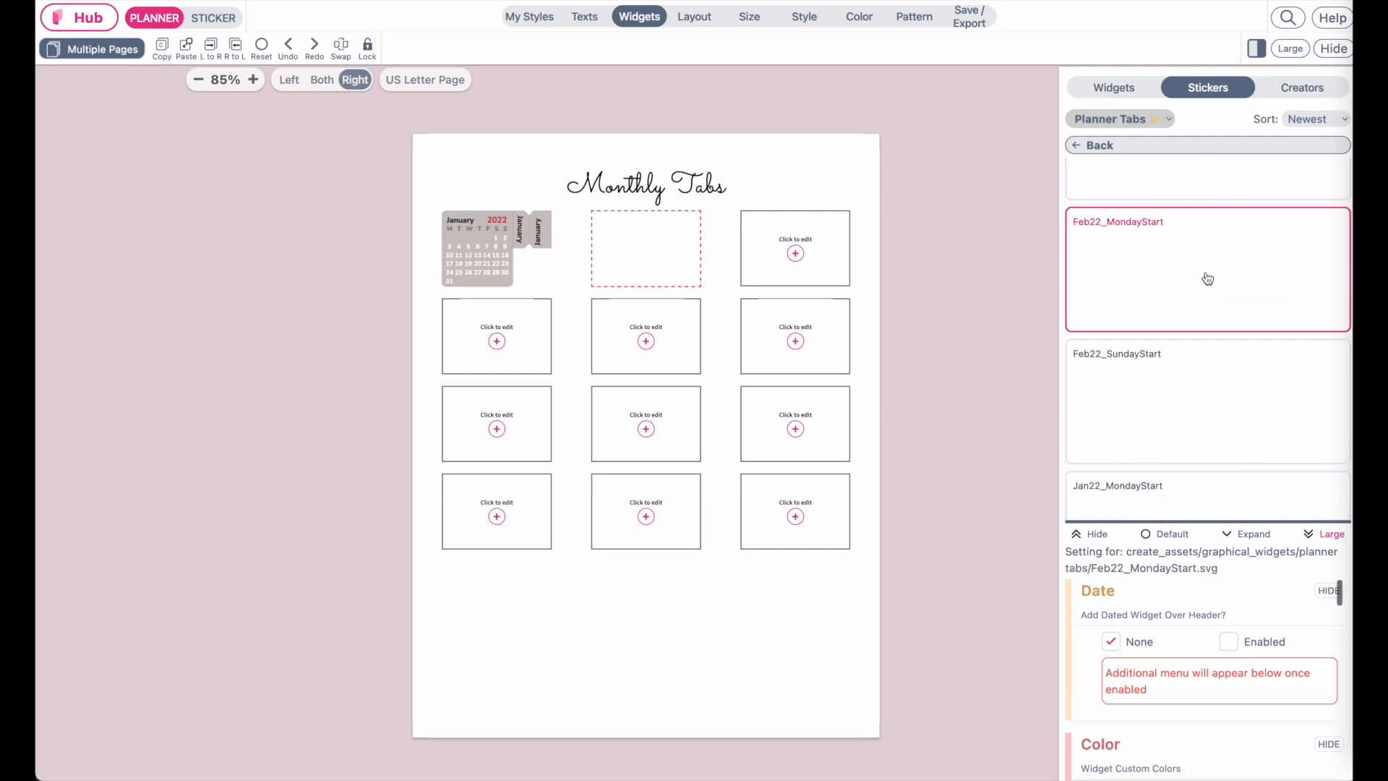
Fill the third grid cell with the Mar22_MondayStart planner tab sticker
click(802, 255)
scroll(1245, 377, down, 5)
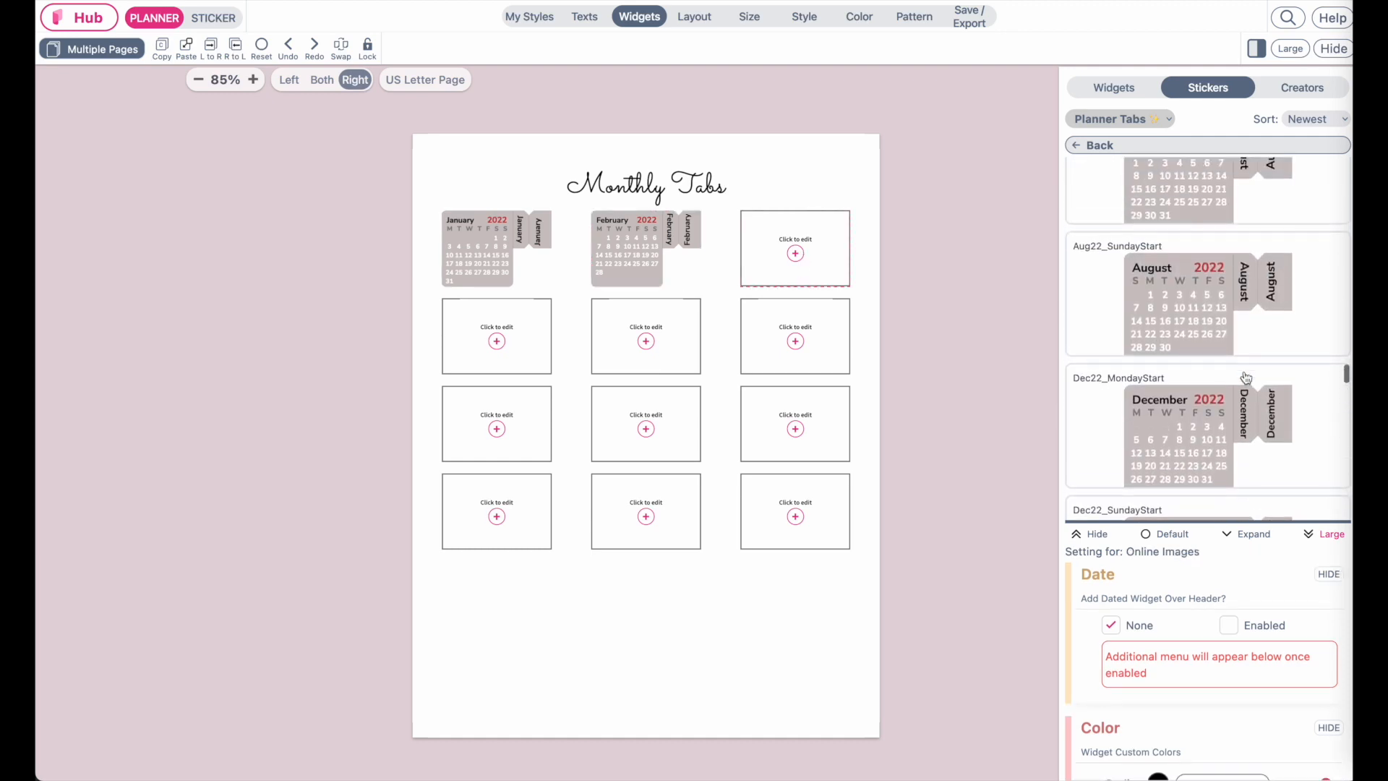
scroll(1245, 376, down, 5)
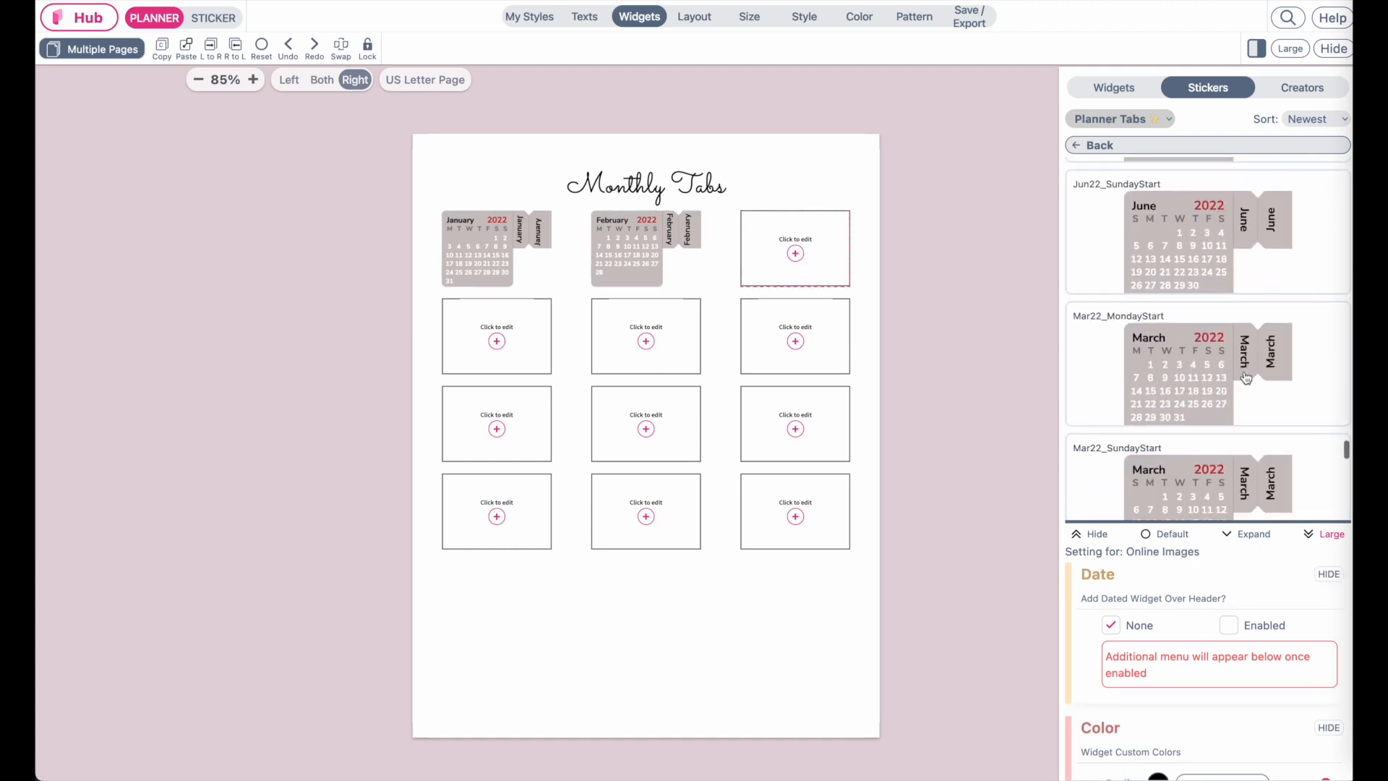
click(1176, 367)
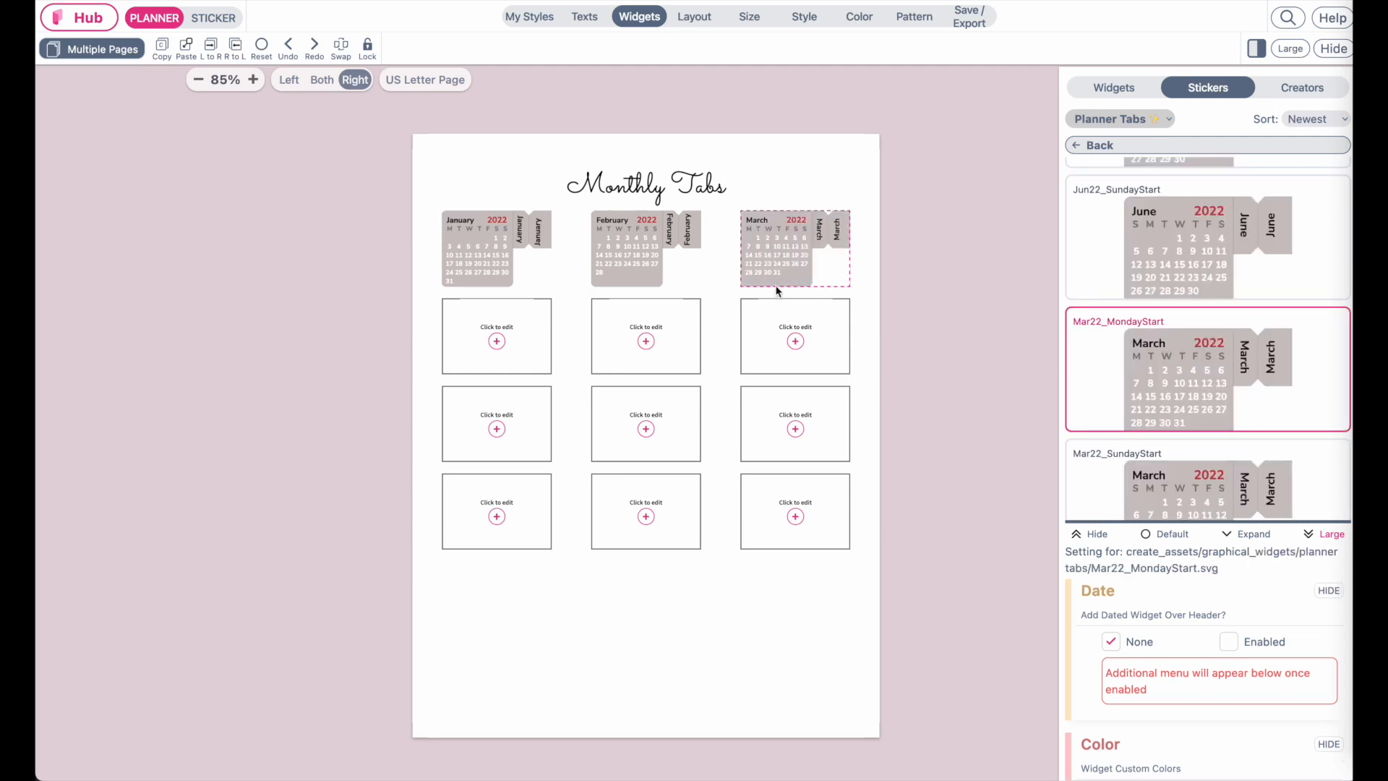
scroll(777, 291, up, 5)
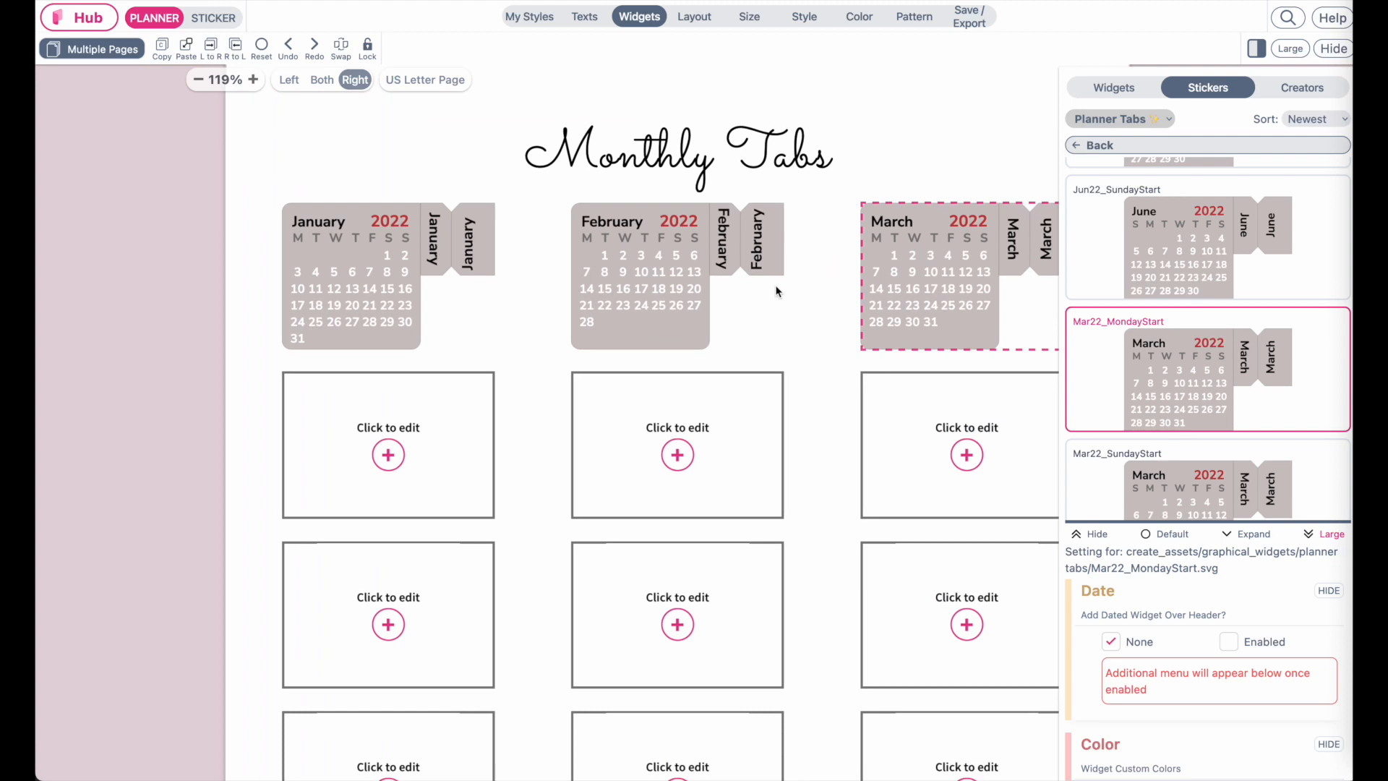
Open the March tab sticker's artwork colors and set its background color to light pink
scroll(905, 269, right, 4)
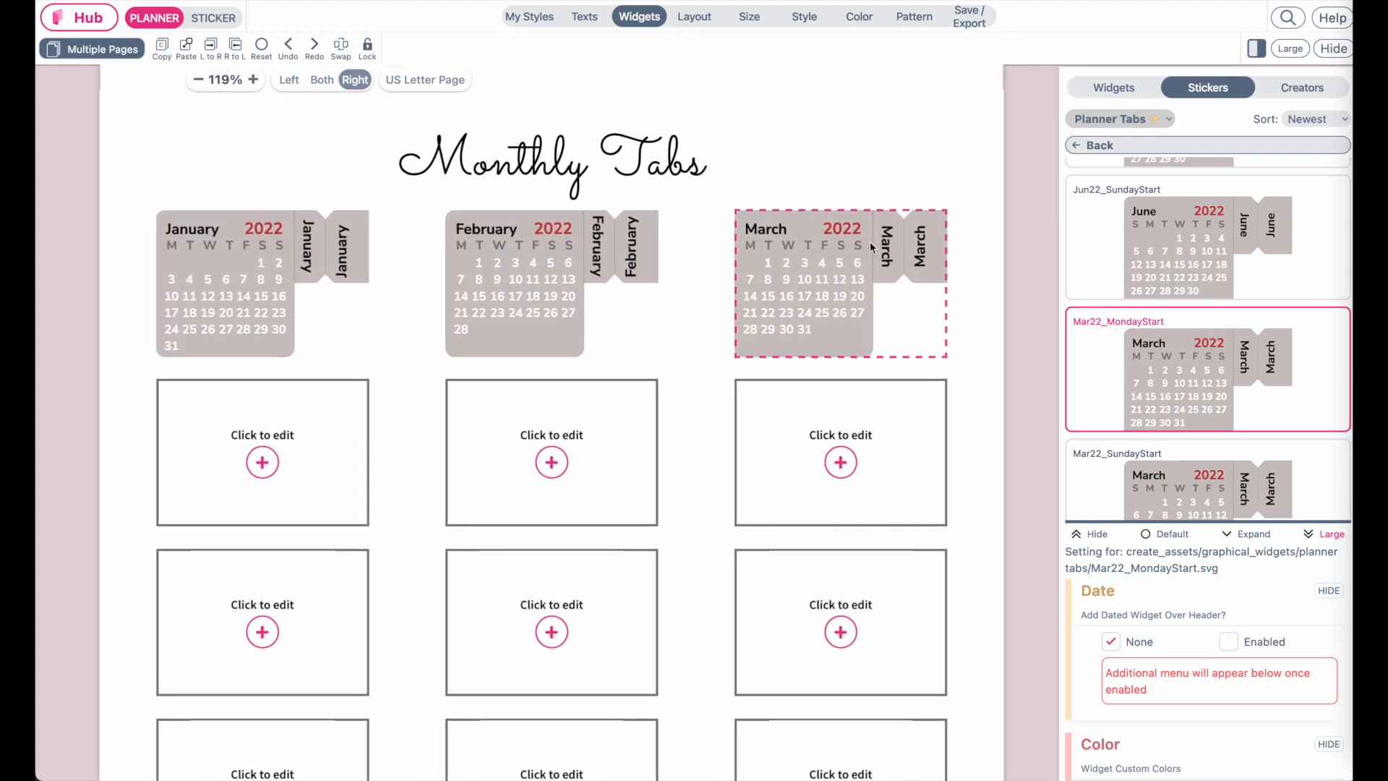
click(1161, 535)
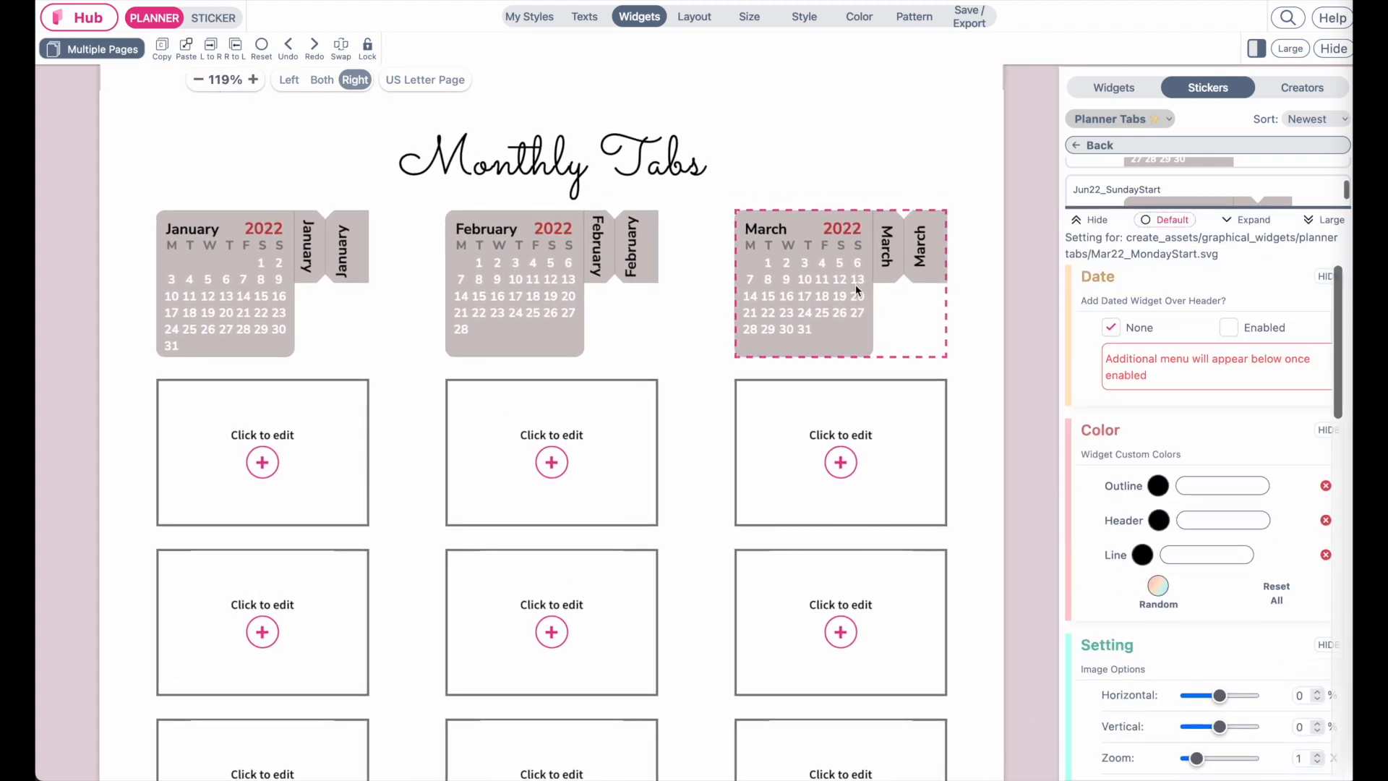
scroll(1233, 571, down, 8)
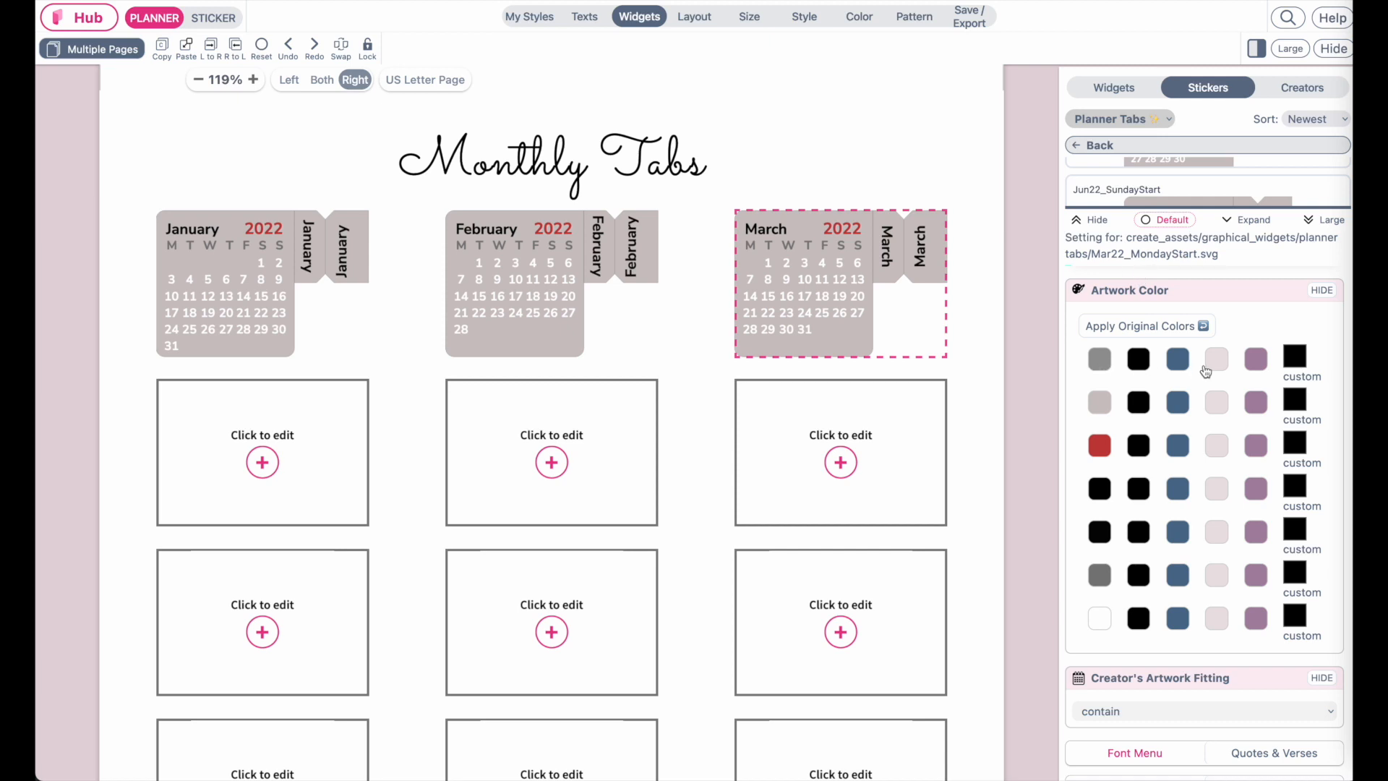
scroll(898, 339, up, 5)
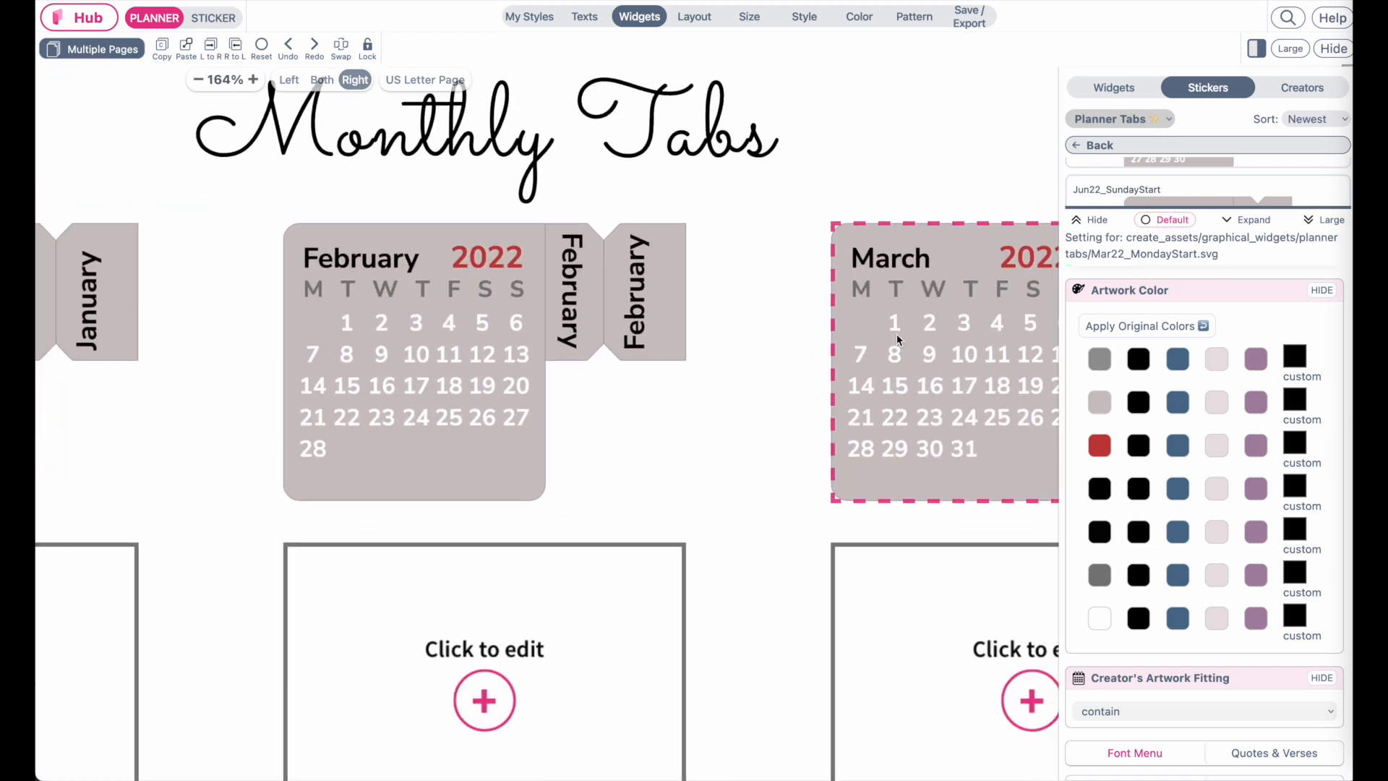
scroll(896, 340, up, 1)
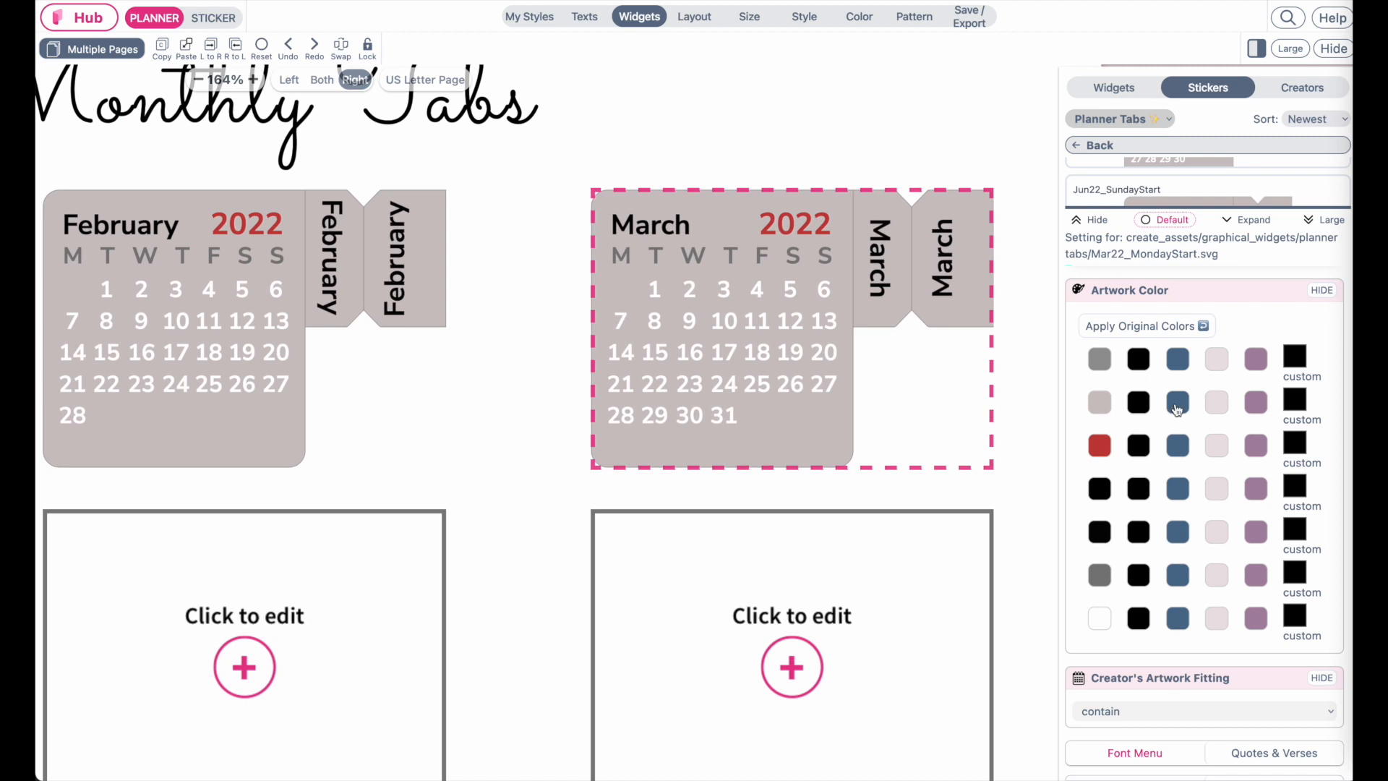
click(1183, 362)
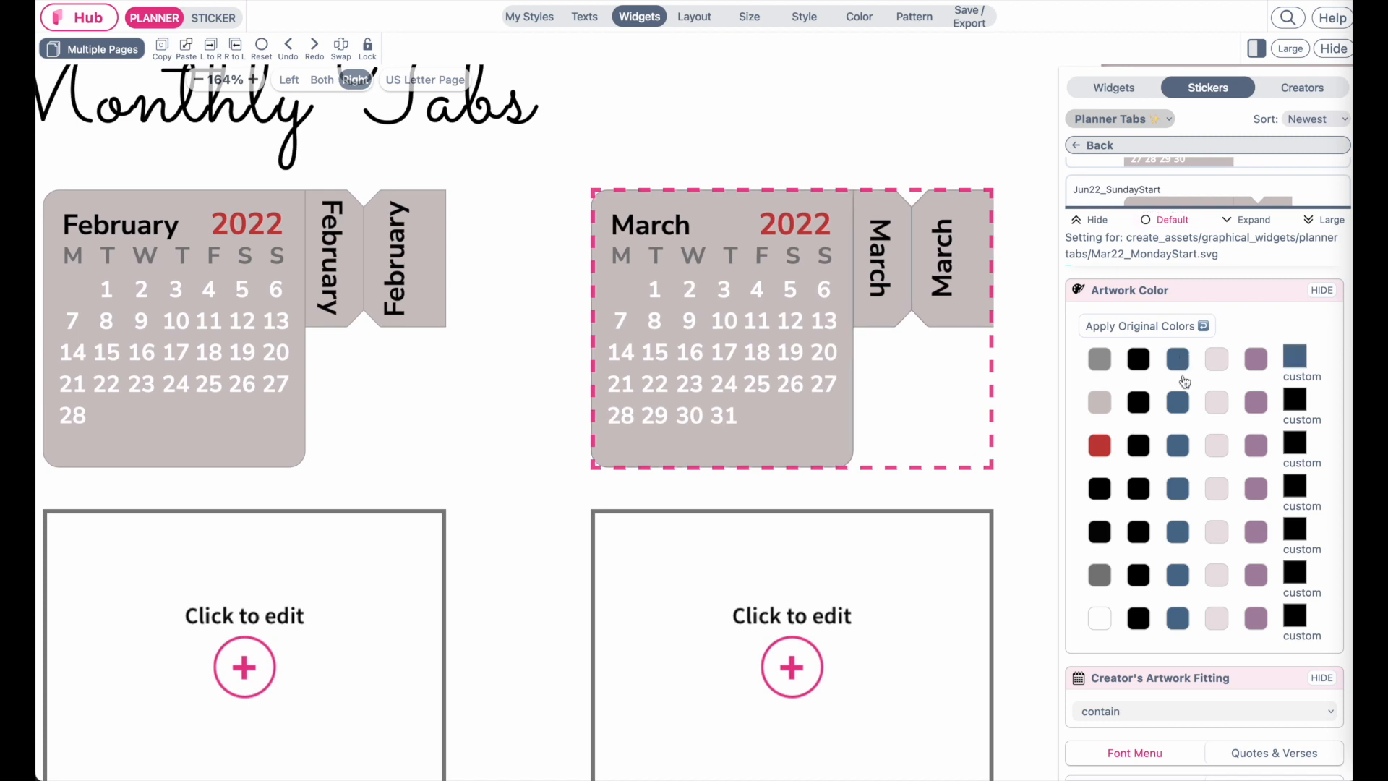
click(1261, 364)
scroll(915, 232, up, 3)
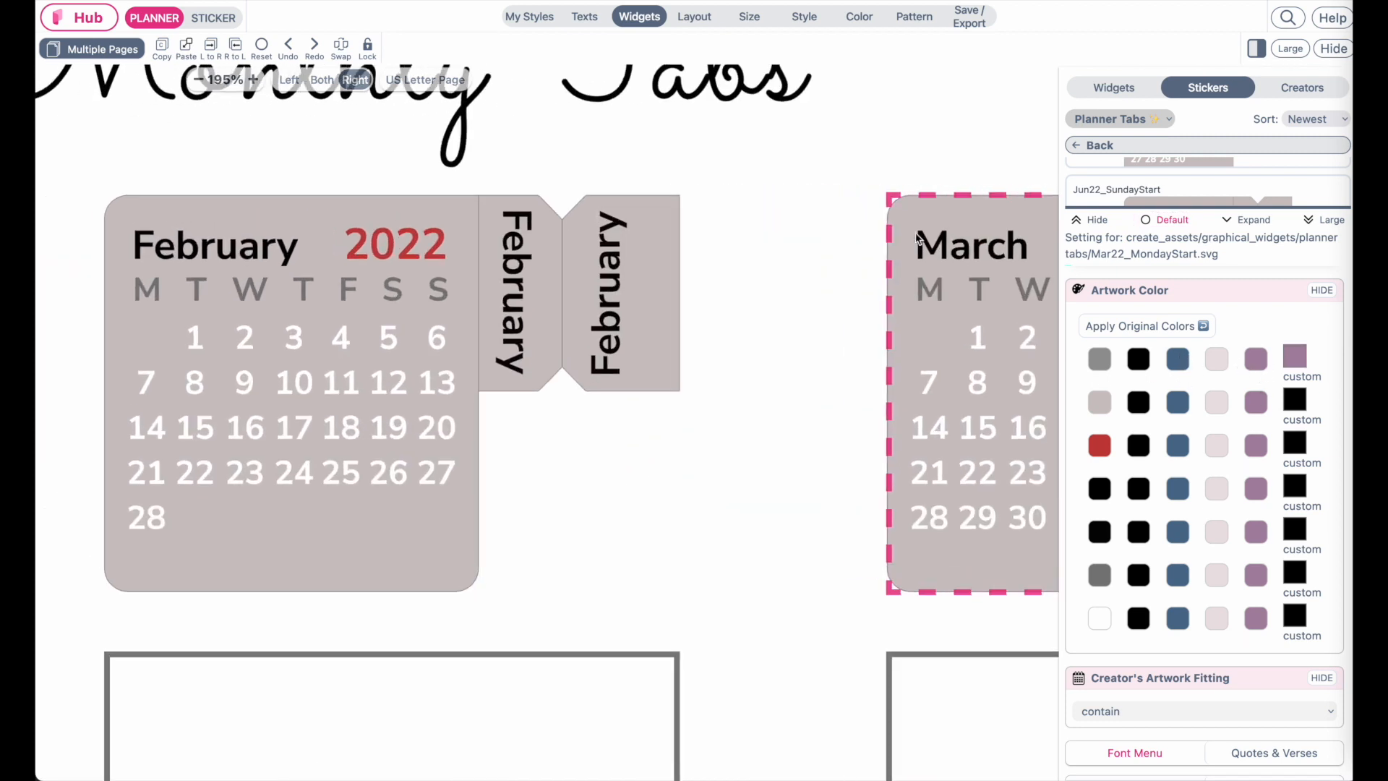
click(1100, 362)
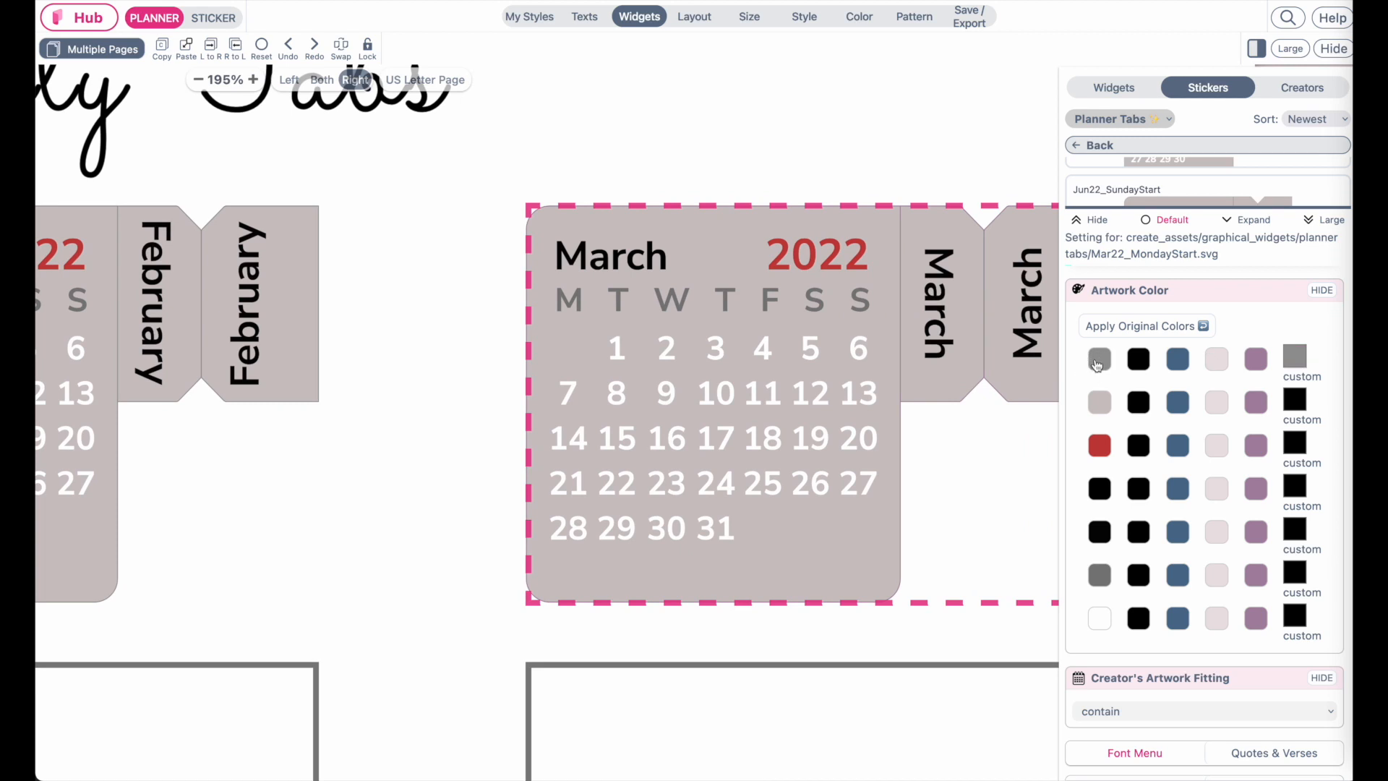
click(1218, 404)
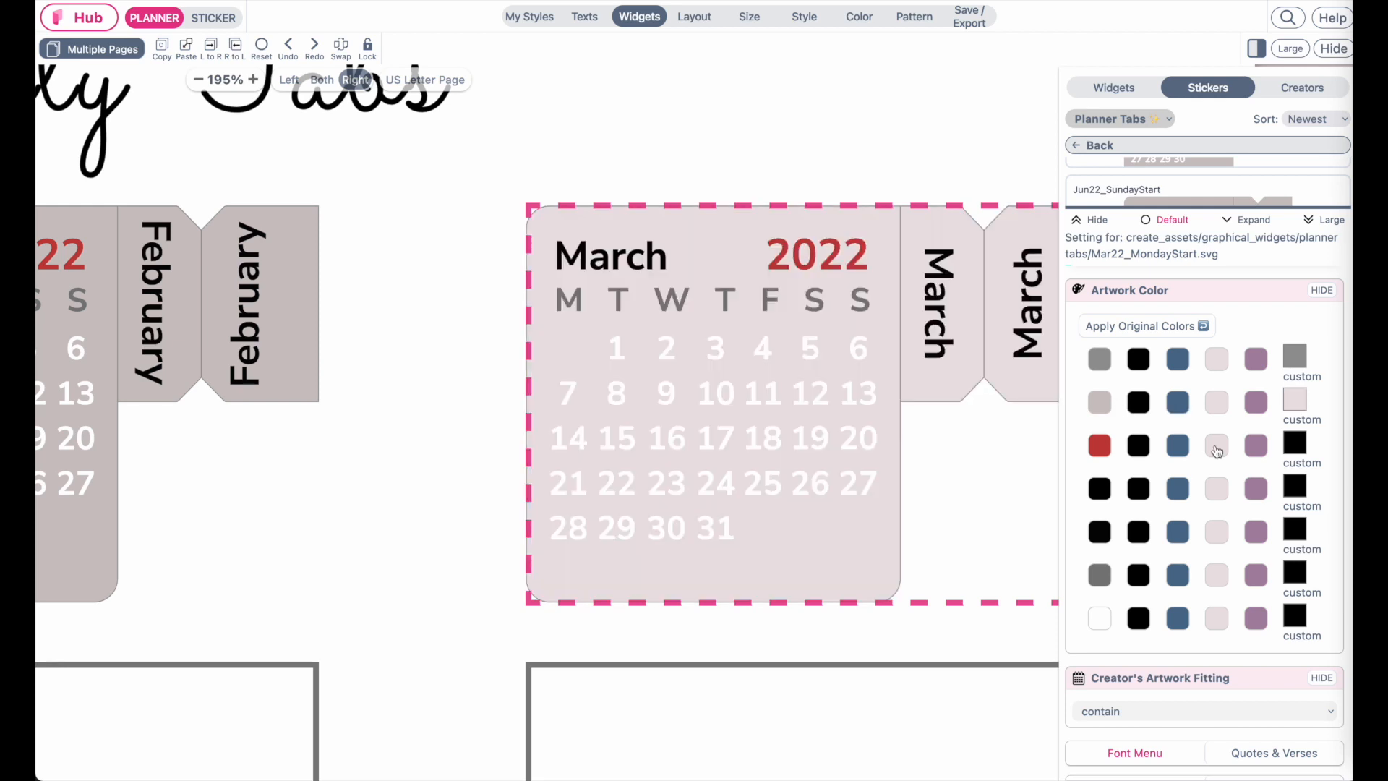
Set the March tab's year to red, its month name to purple and its side tab labels to black
click(1178, 447)
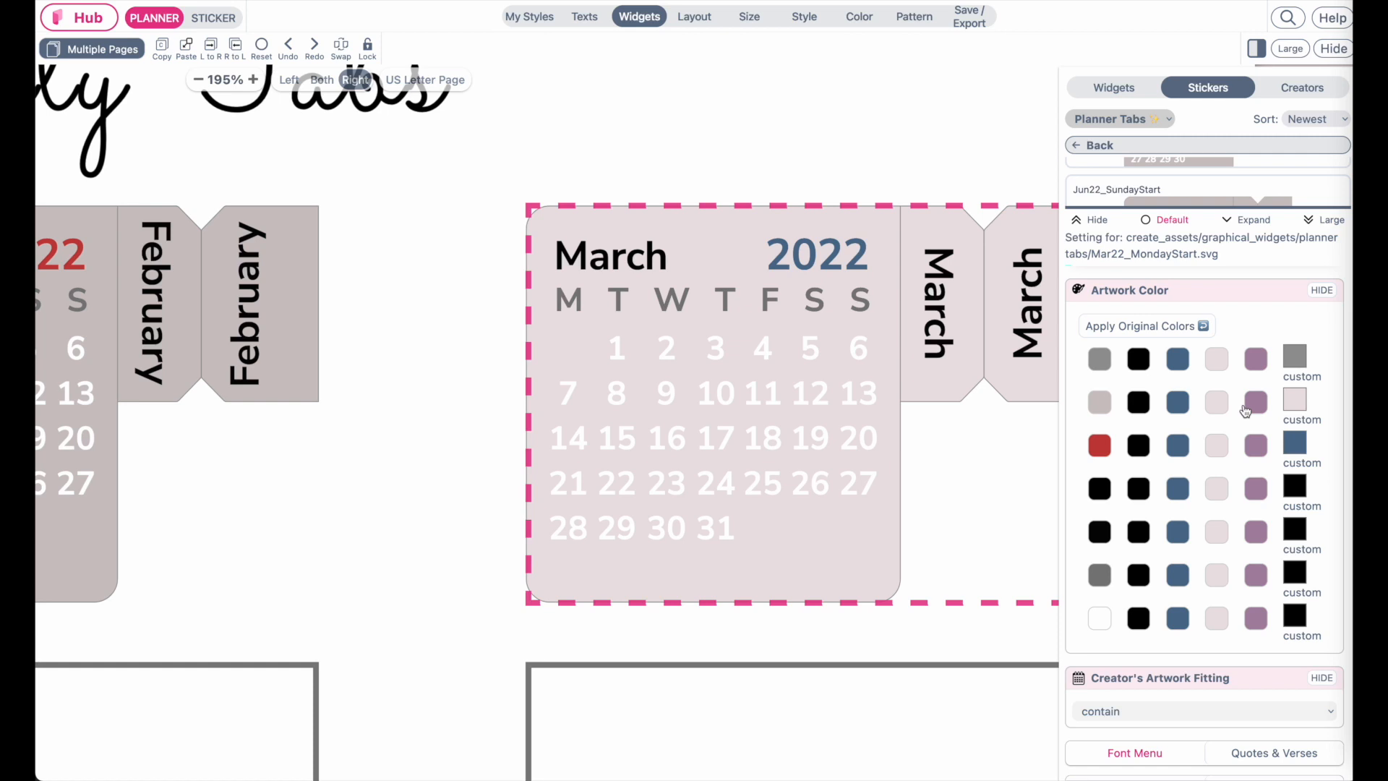
click(1250, 447)
click(1101, 444)
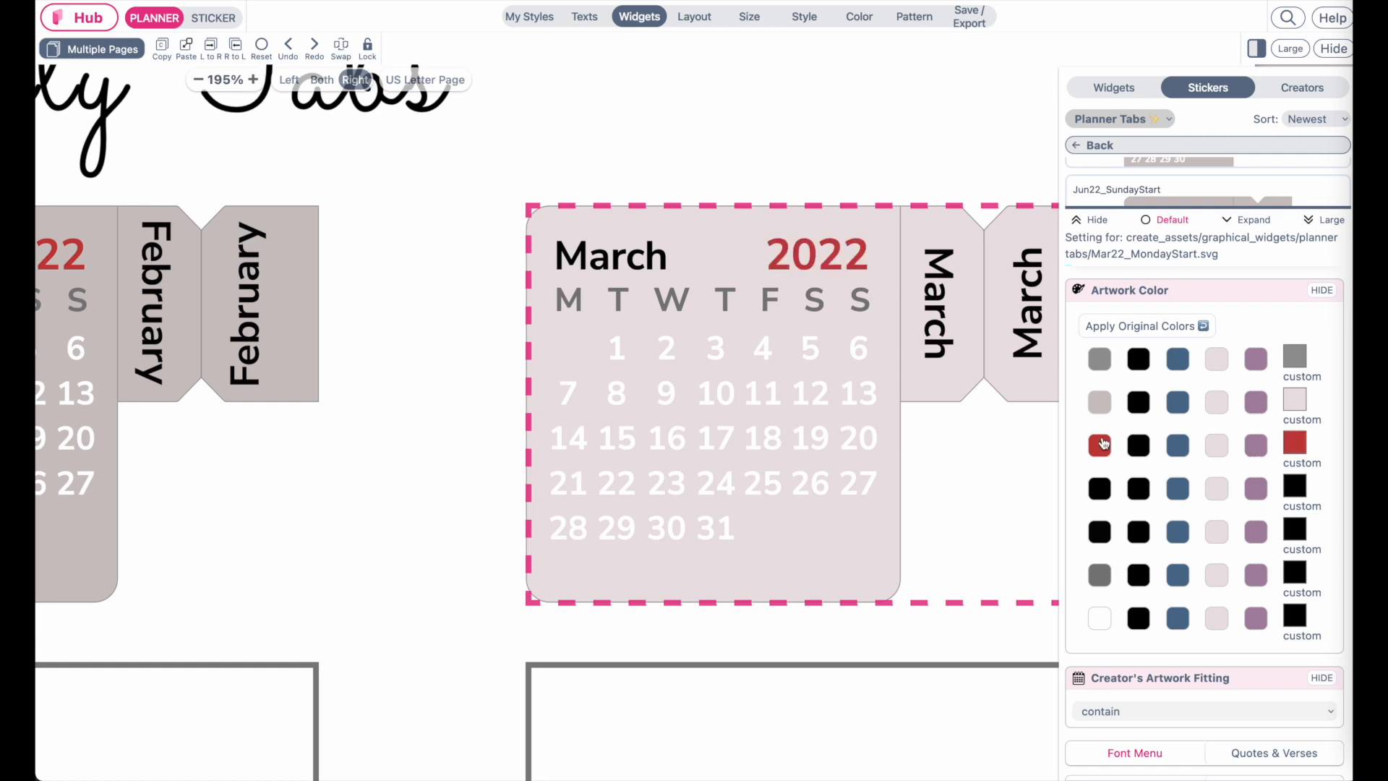
click(1217, 490)
click(1258, 492)
click(1180, 493)
click(1218, 494)
click(1171, 492)
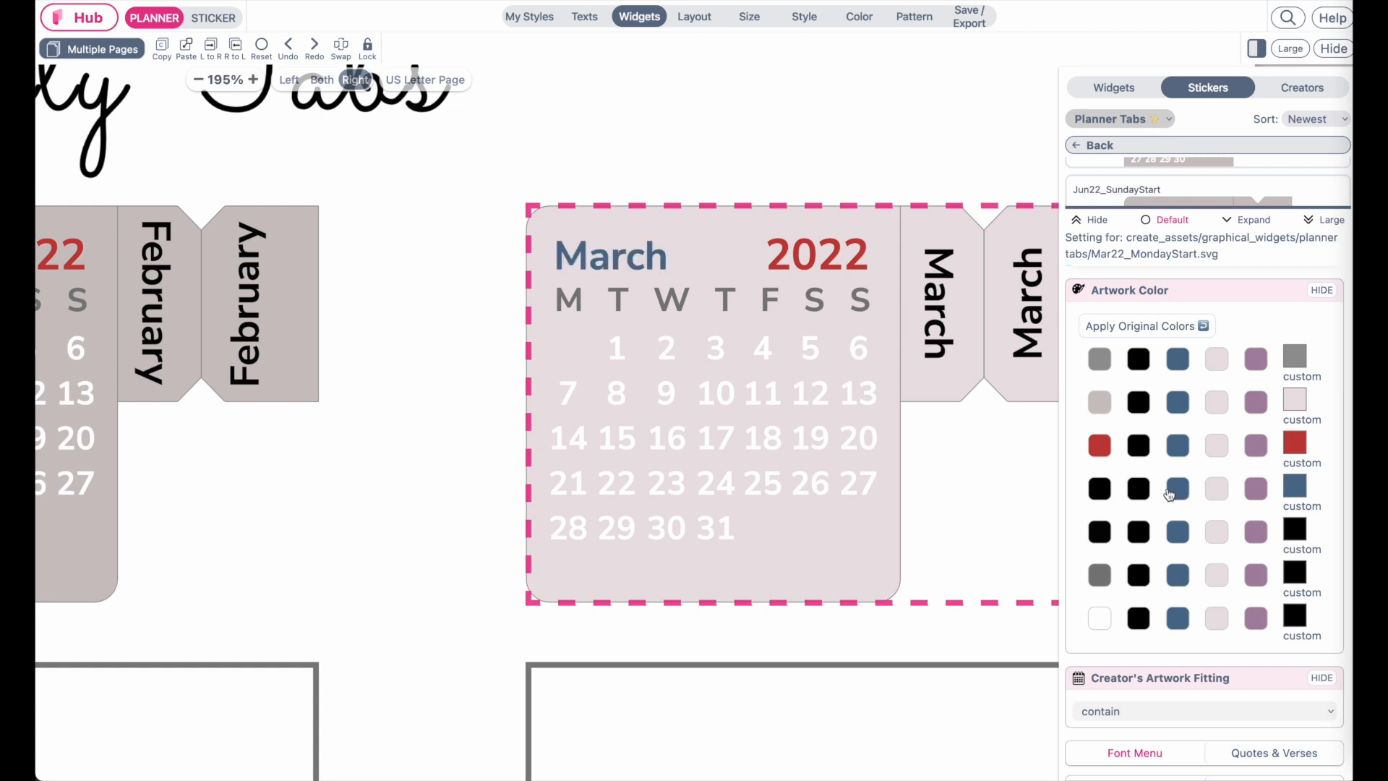
click(1256, 535)
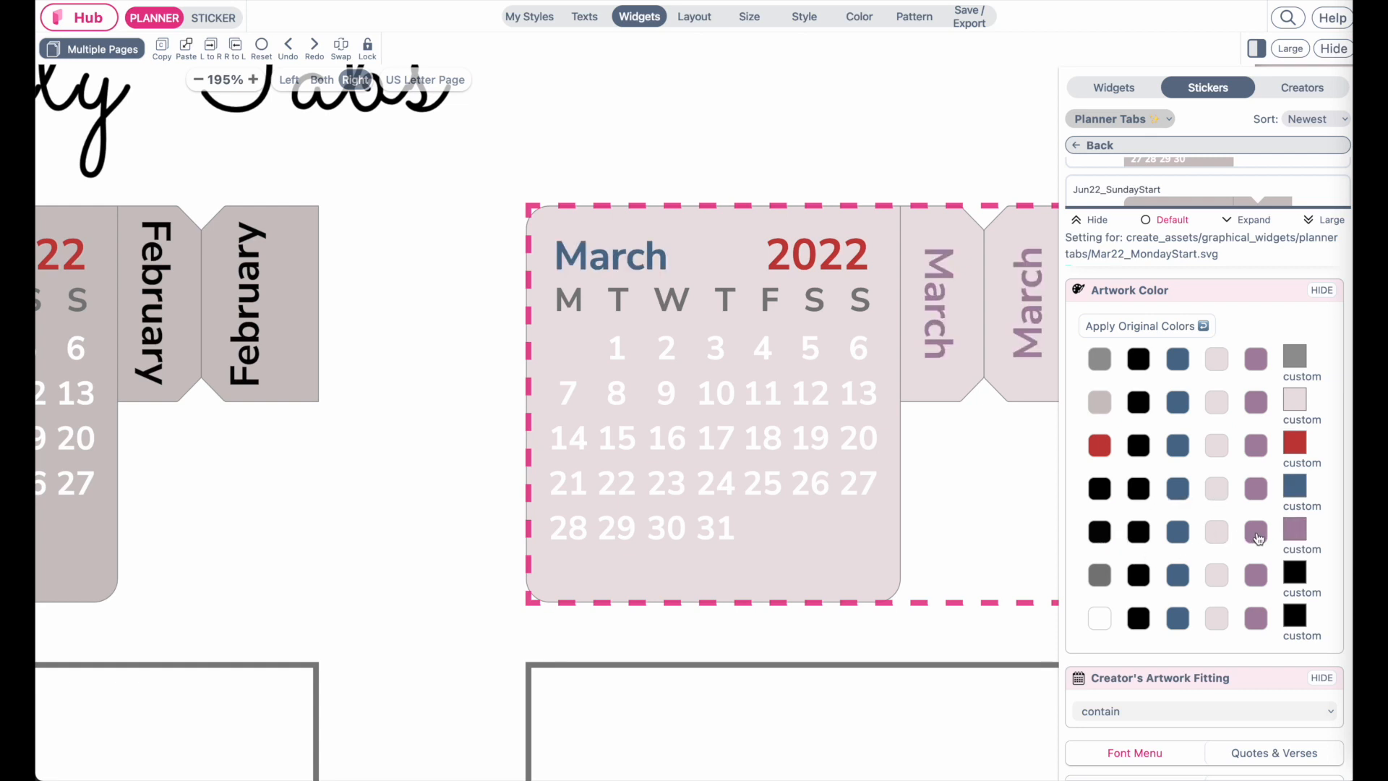
scroll(901, 530, right, 5)
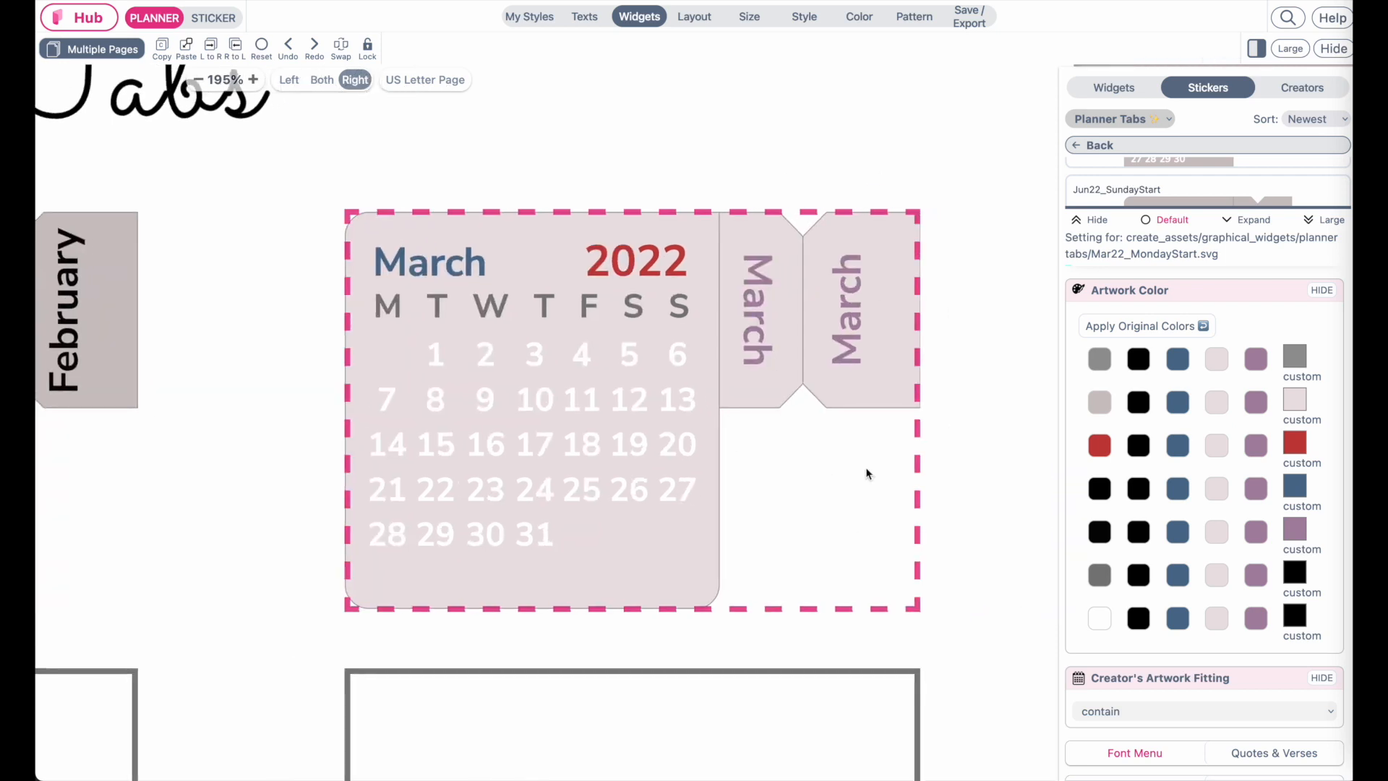
click(1219, 496)
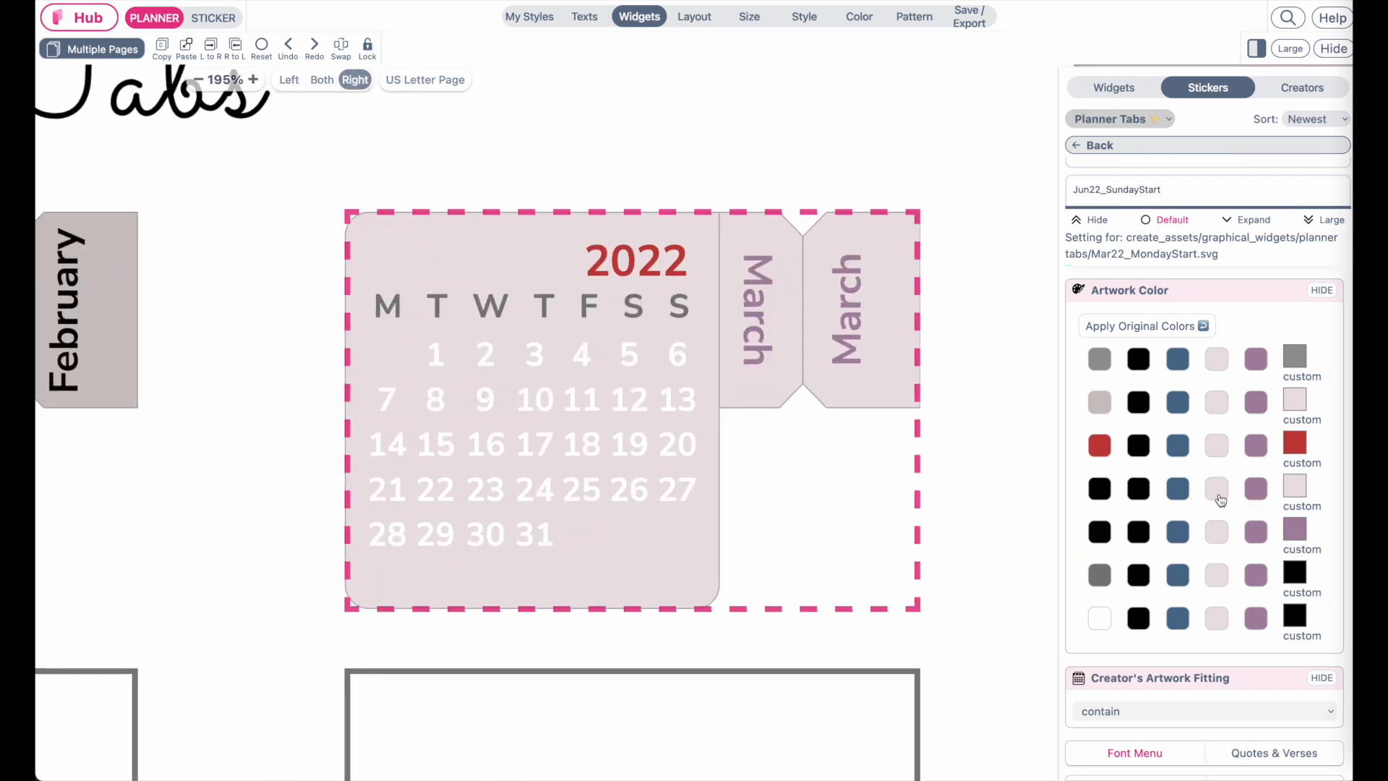
click(1259, 490)
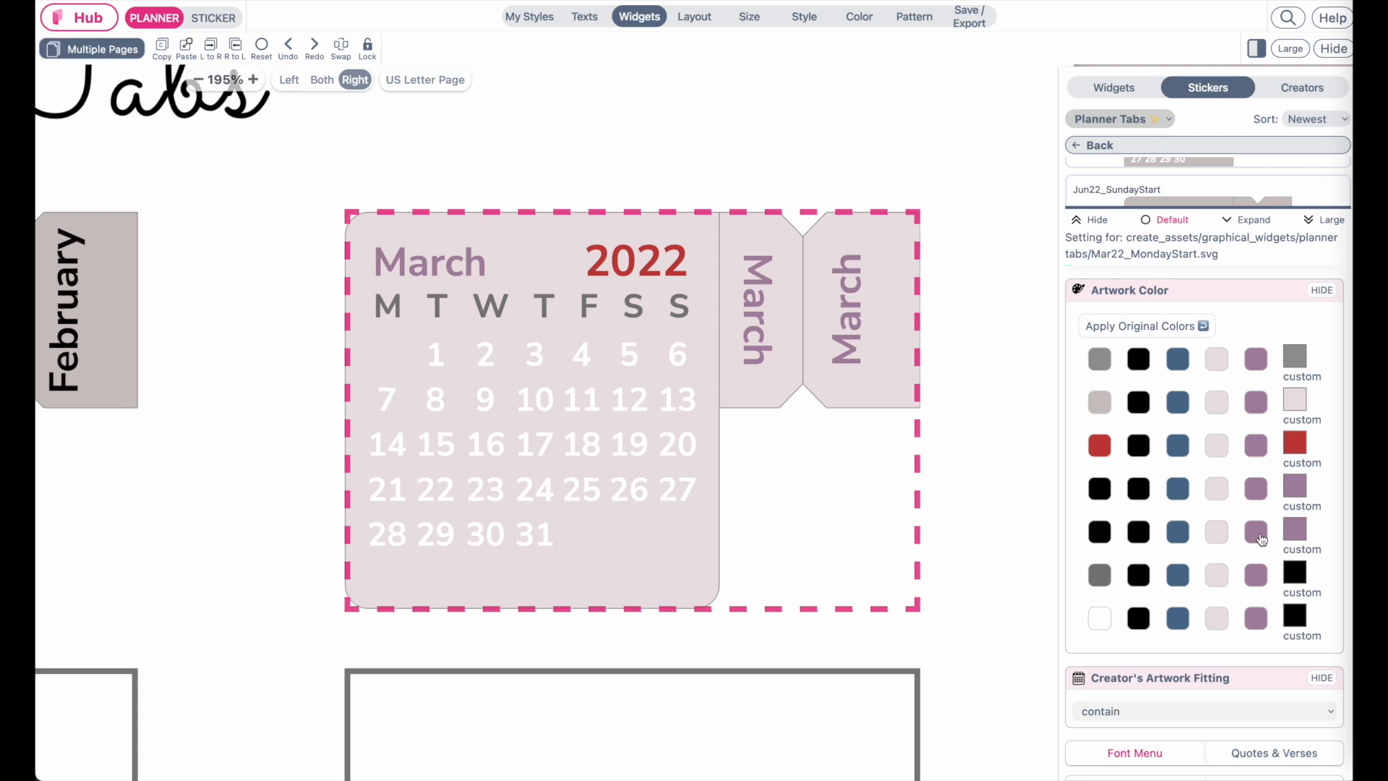
click(1139, 533)
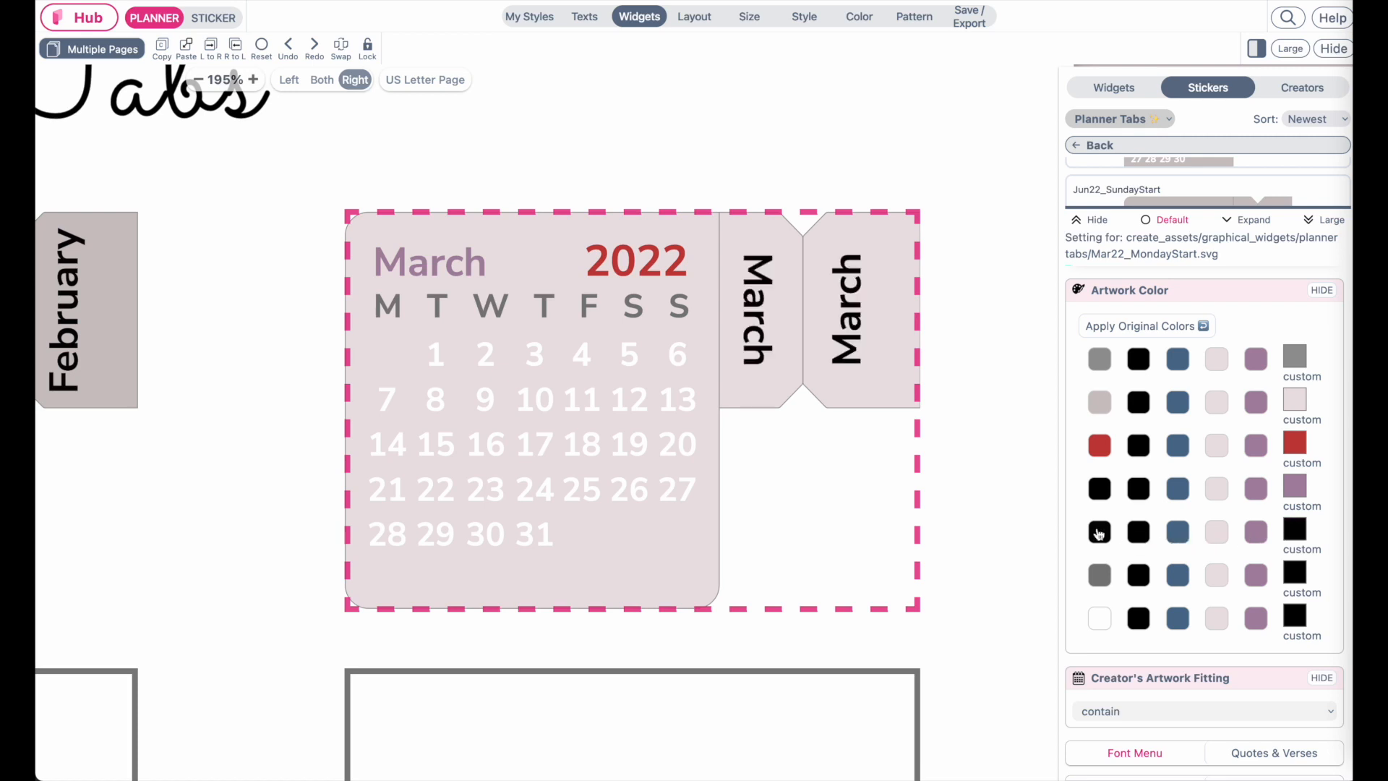
Set the March tab's weekday letters to black and its date numbers to white
click(1214, 580)
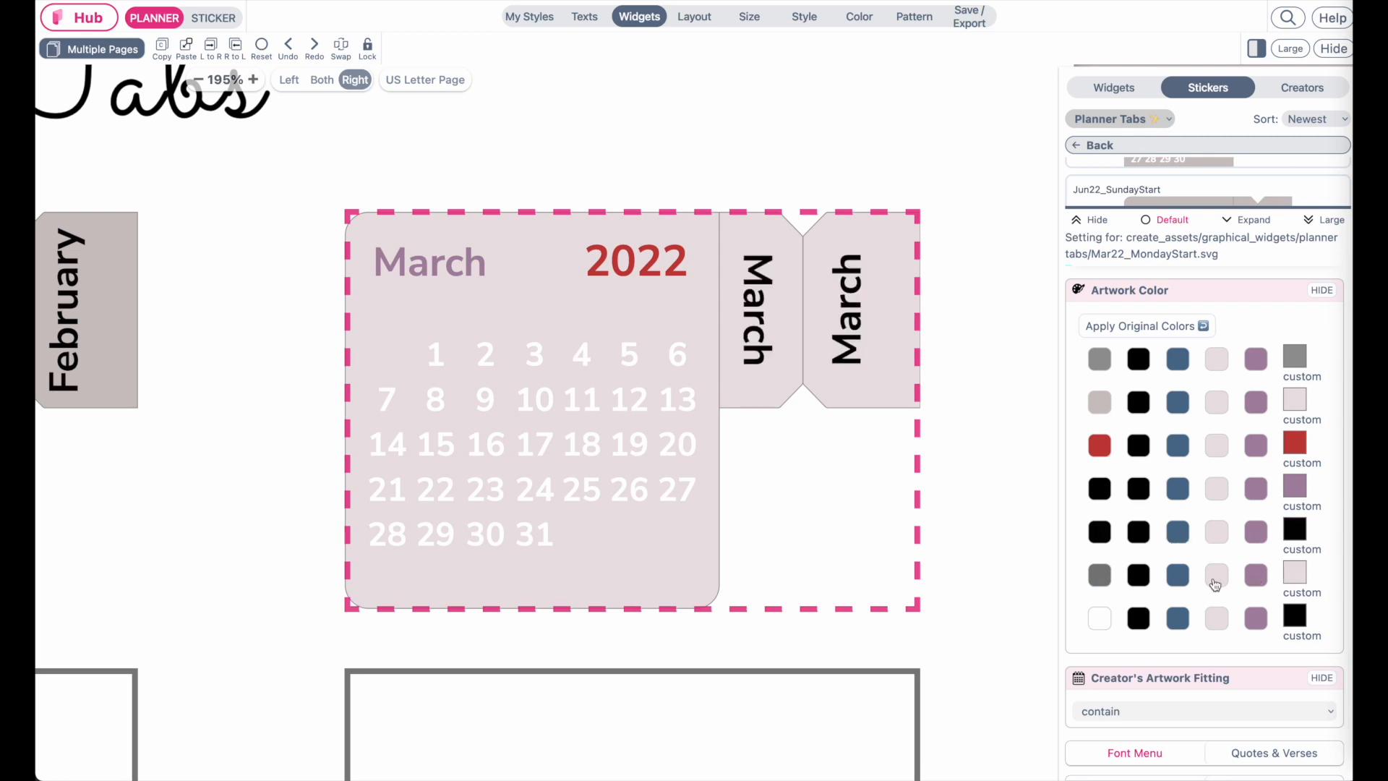
click(1100, 576)
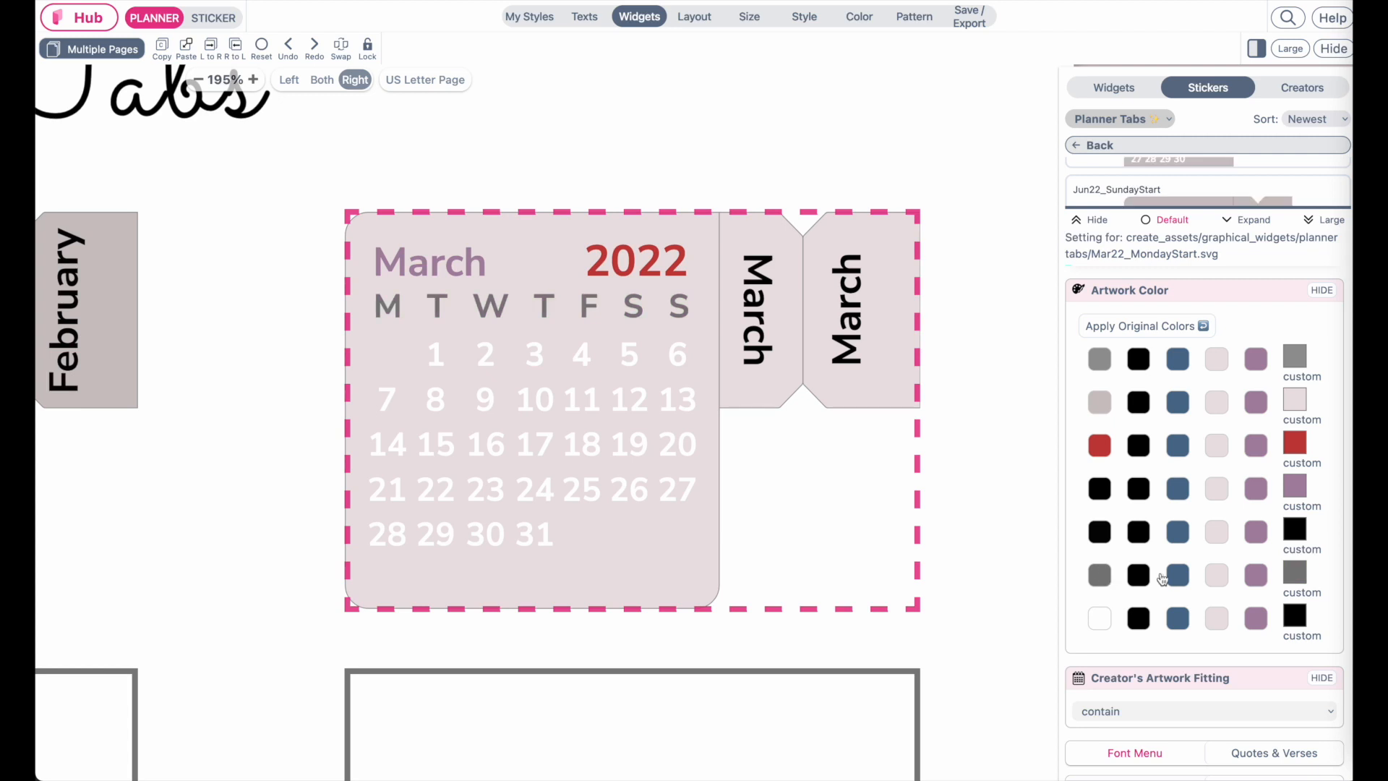
click(1217, 579)
click(1179, 576)
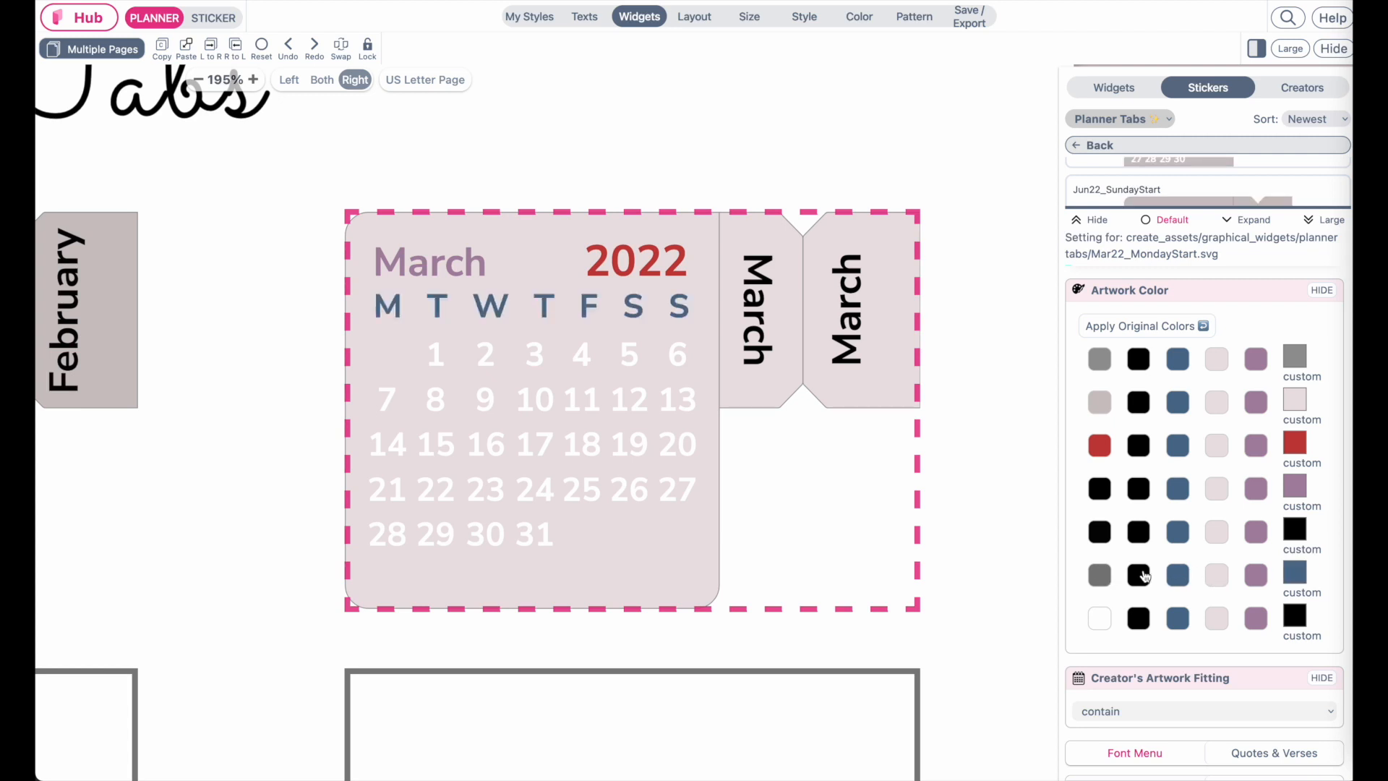
click(1144, 577)
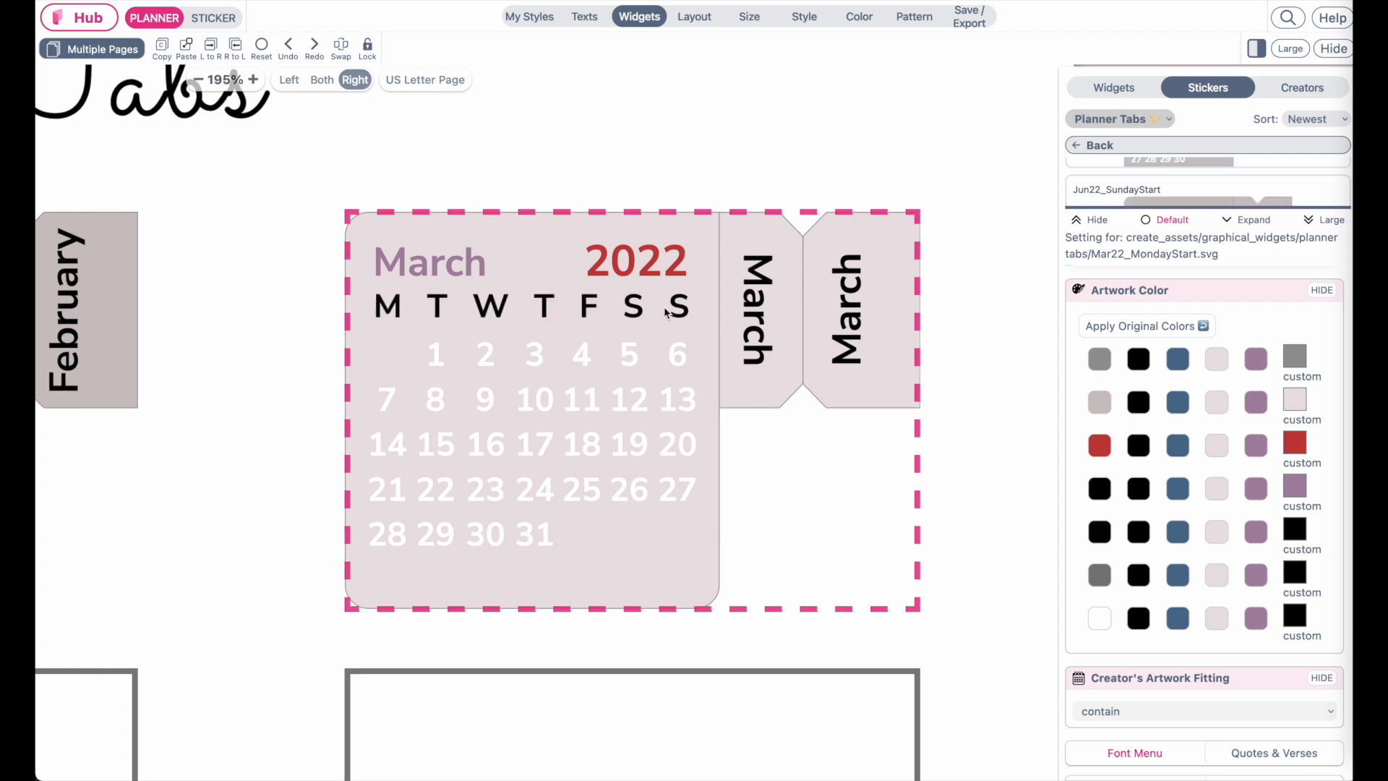
click(1261, 621)
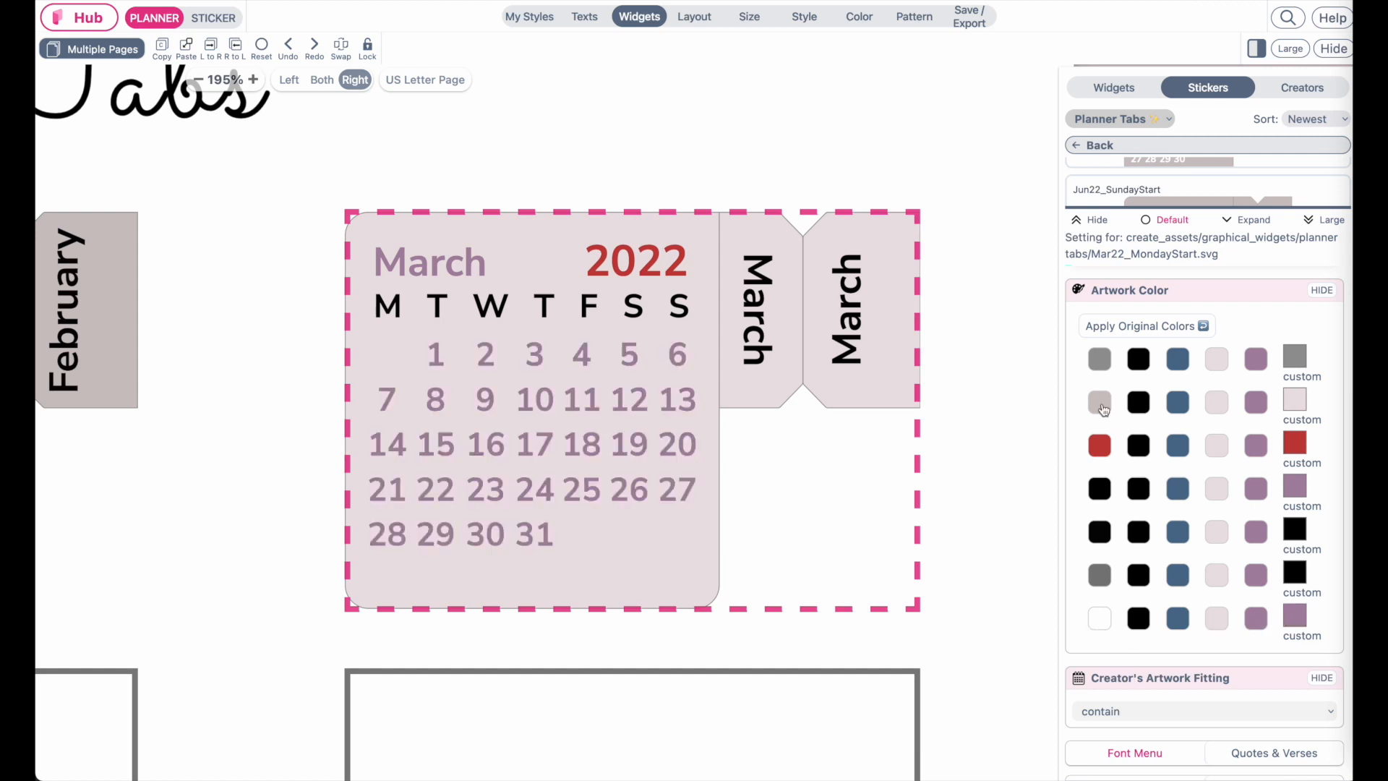
click(1098, 620)
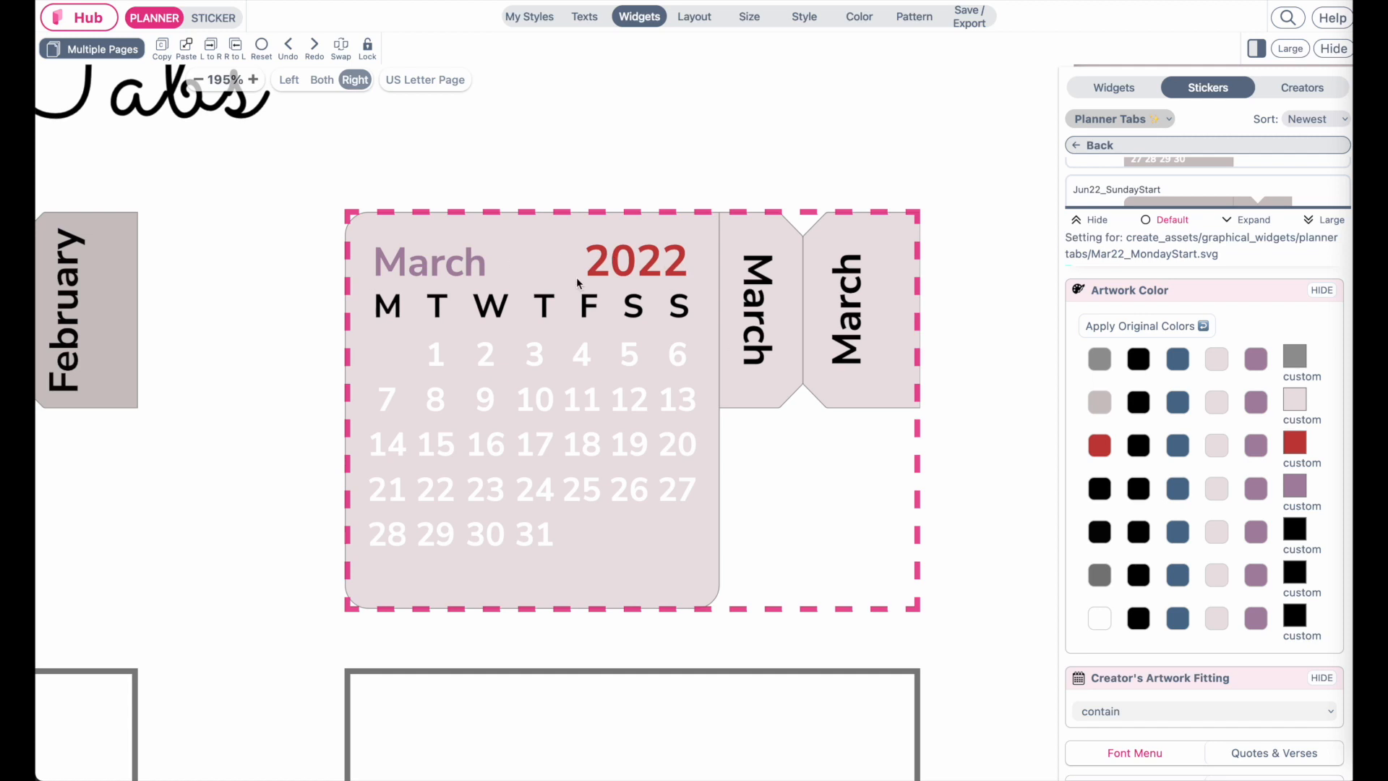
Paste the recolored March sticker into the January and February grid cells
scroll(681, 461, down, 5)
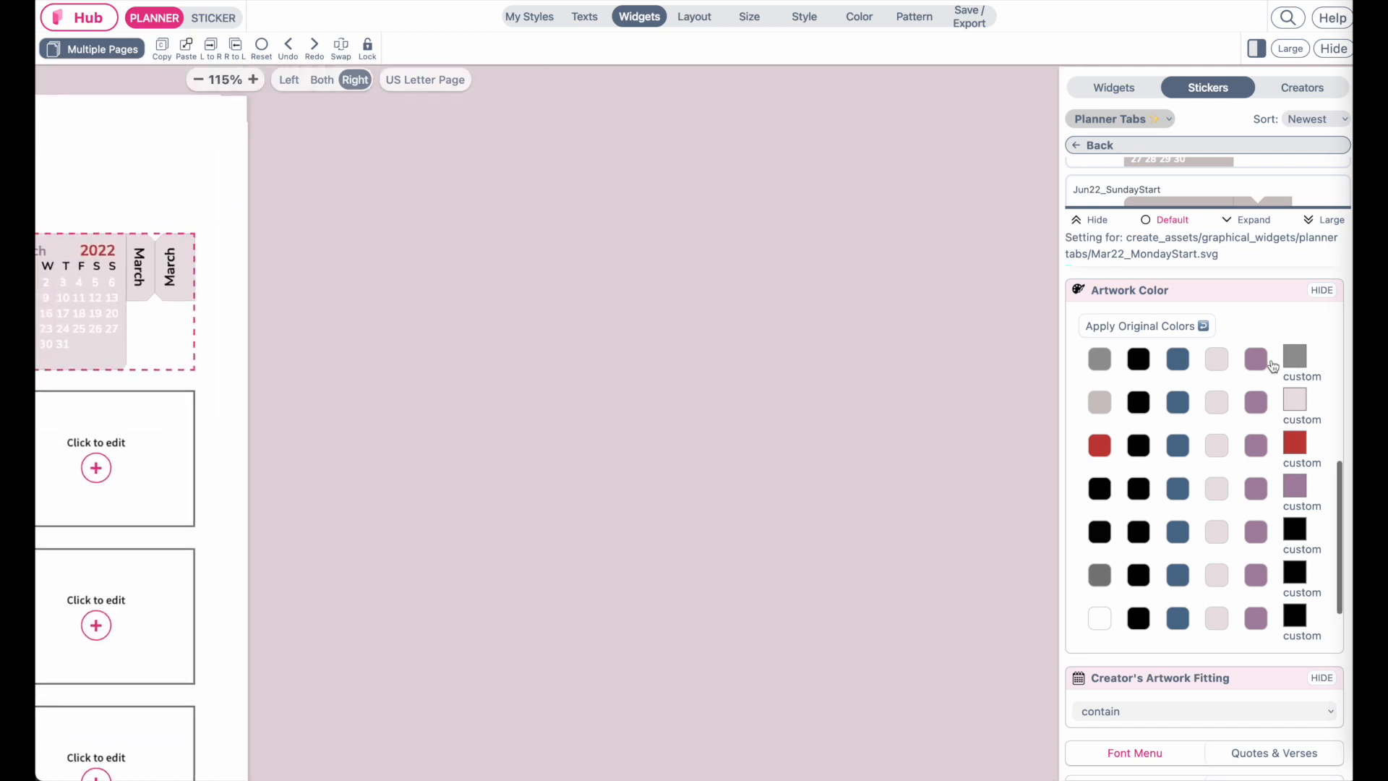
scroll(454, 388, left, 10)
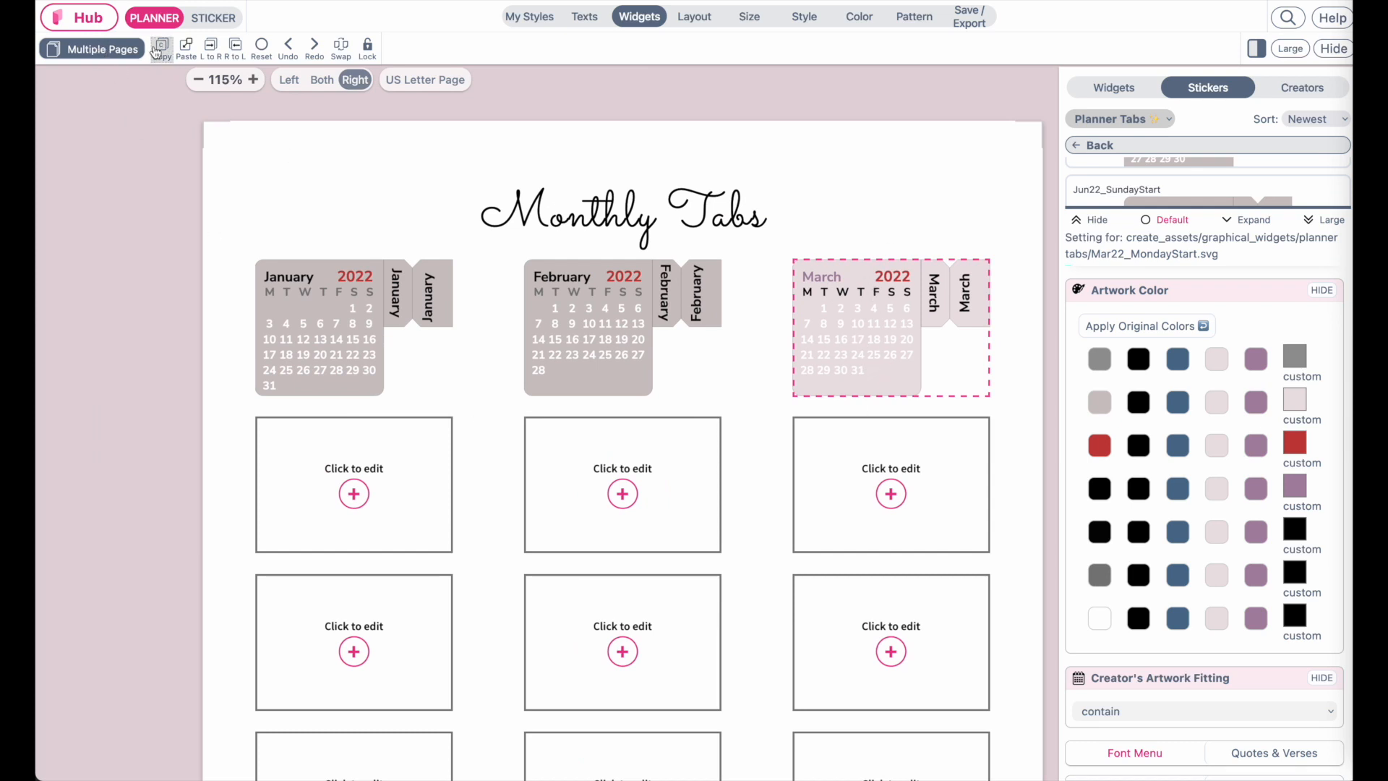
click(672, 292)
click(187, 50)
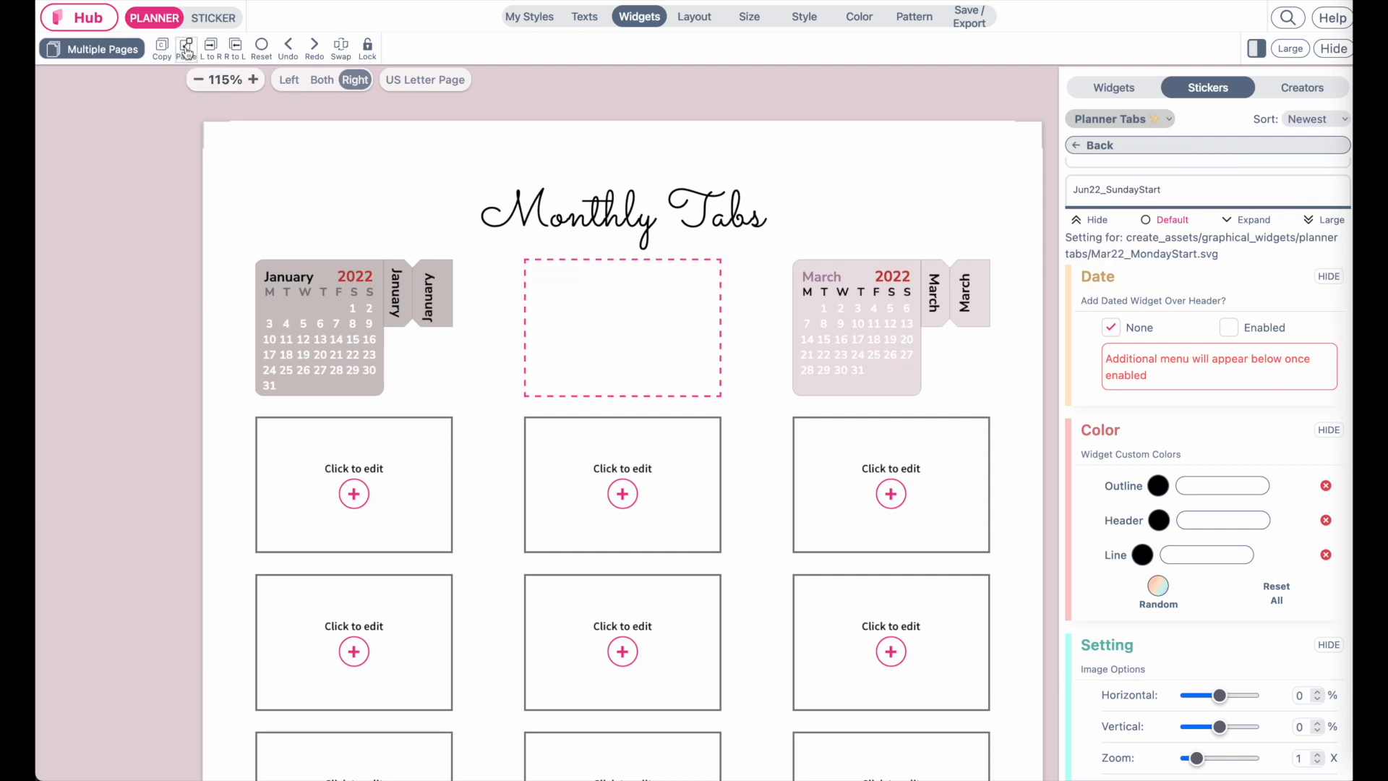
click(373, 343)
click(190, 54)
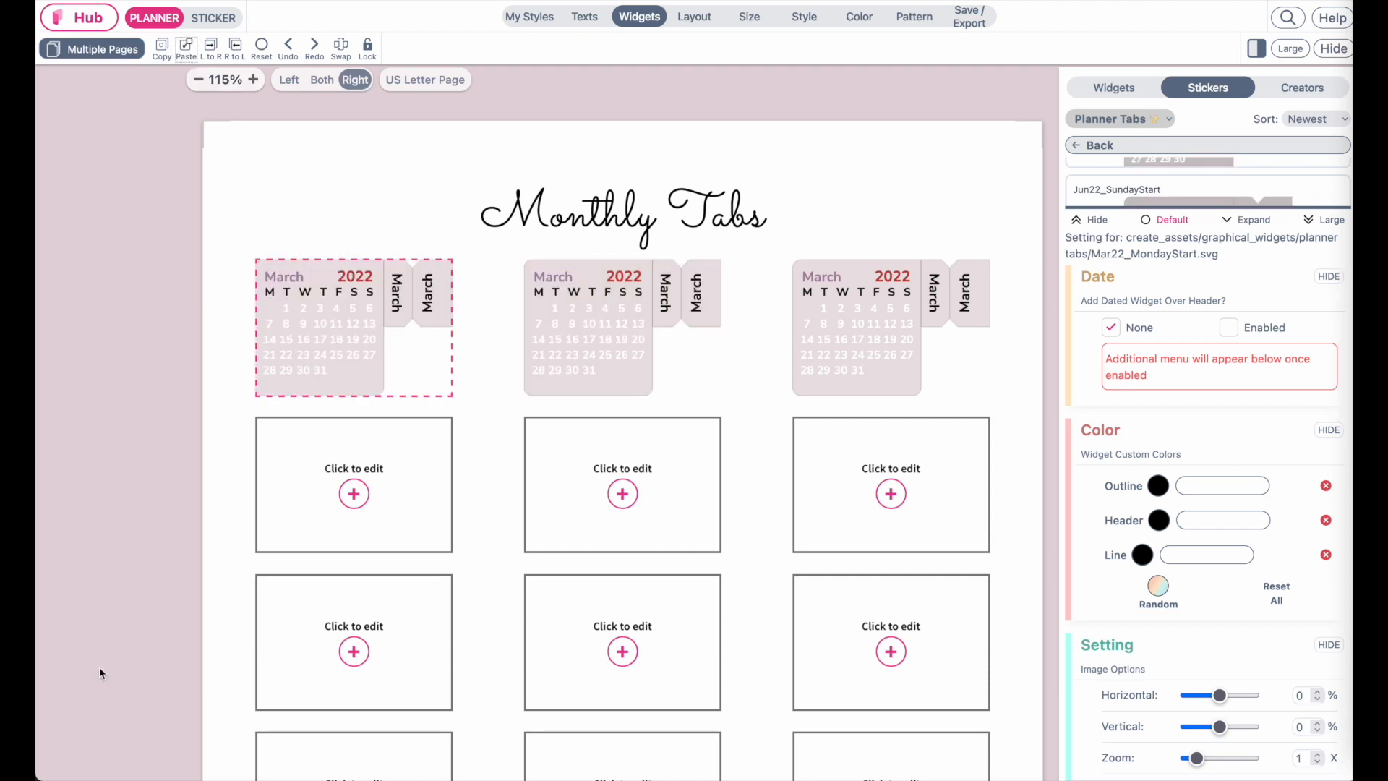
Swap the middle grid cell's sticker to Feb22_MondayStart while keeping the new colors
click(536, 302)
click(1325, 220)
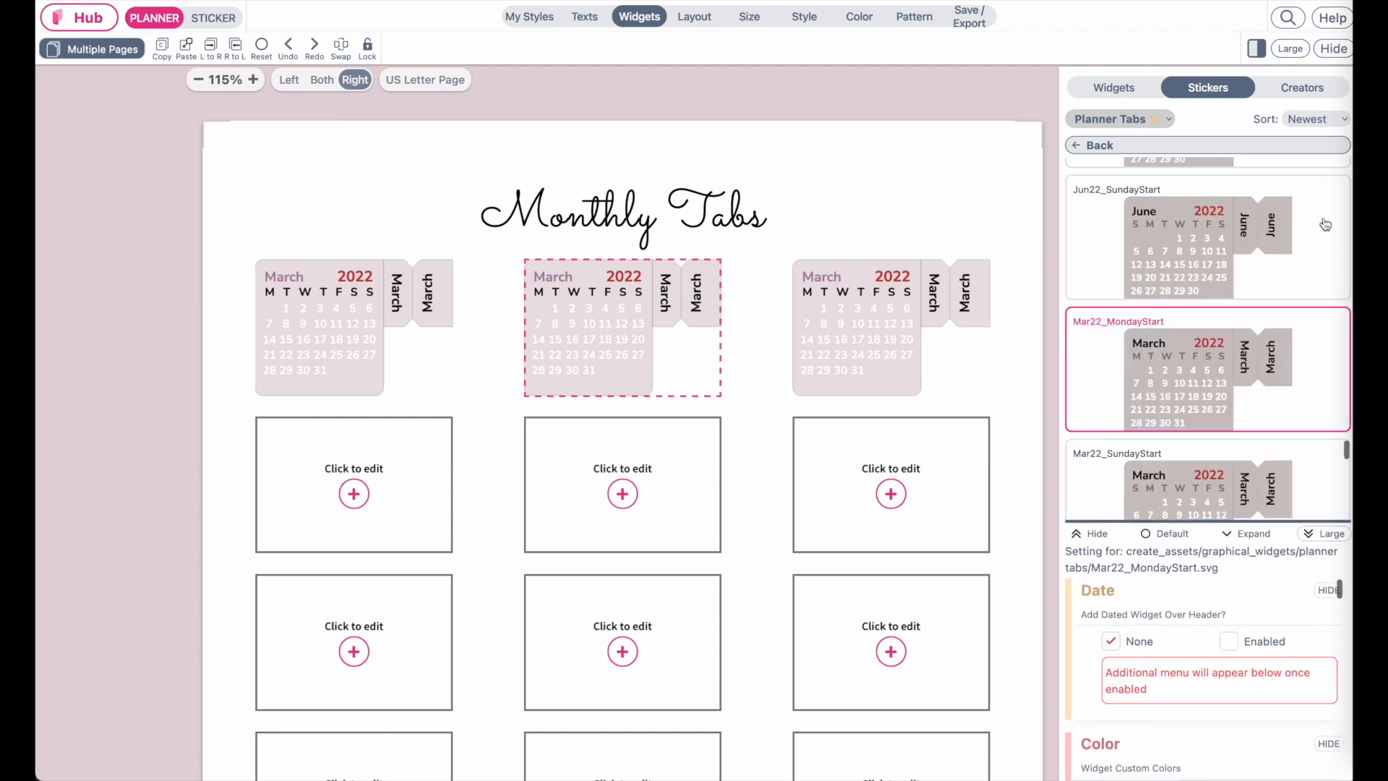
scroll(1213, 415, down, 10)
scroll(1212, 416, up, 2)
scroll(1212, 416, down, 2)
click(1182, 324)
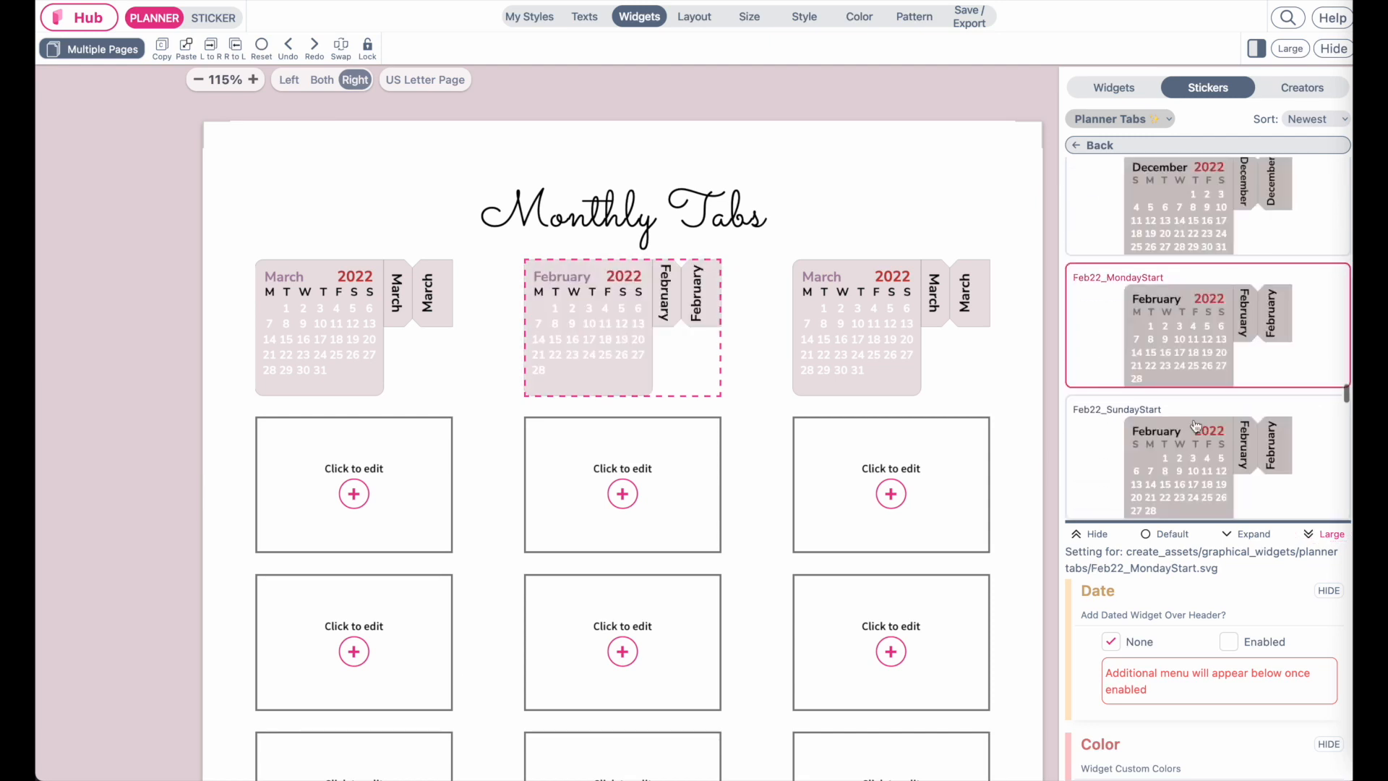
Select the first grid cell and browse the Planner Tabs sticker list for its month
click(319, 361)
scroll(1233, 356, up, 1)
scroll(1233, 356, up, 10)
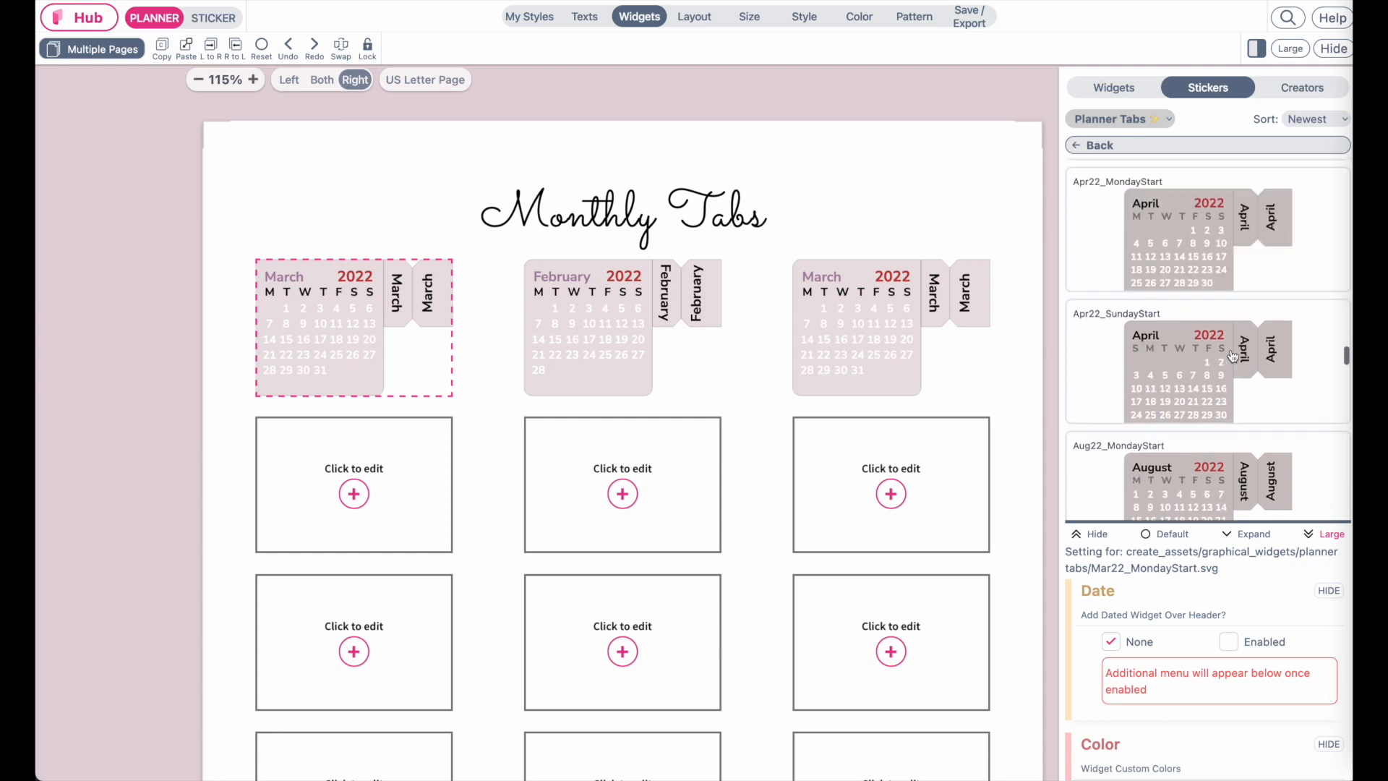
scroll(1234, 356, up, 4)
scroll(1233, 355, down, 9)
scroll(1233, 355, down, 10)
scroll(1233, 356, up, 1)
Review the finished Monthly Planner Tabs PDF page
scroll(1233, 356, up, 1)
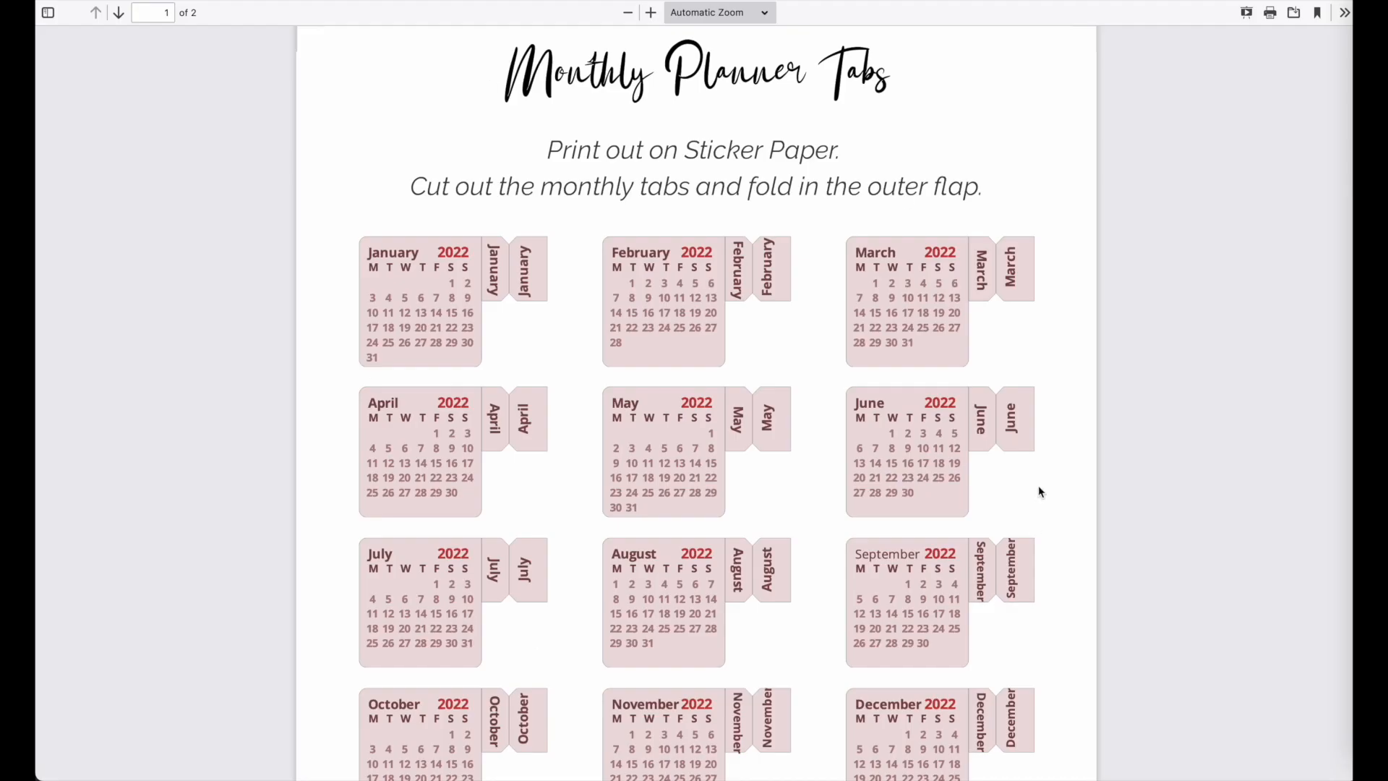
scroll(809, 597, down, 3)
scroll(808, 596, up, 3)
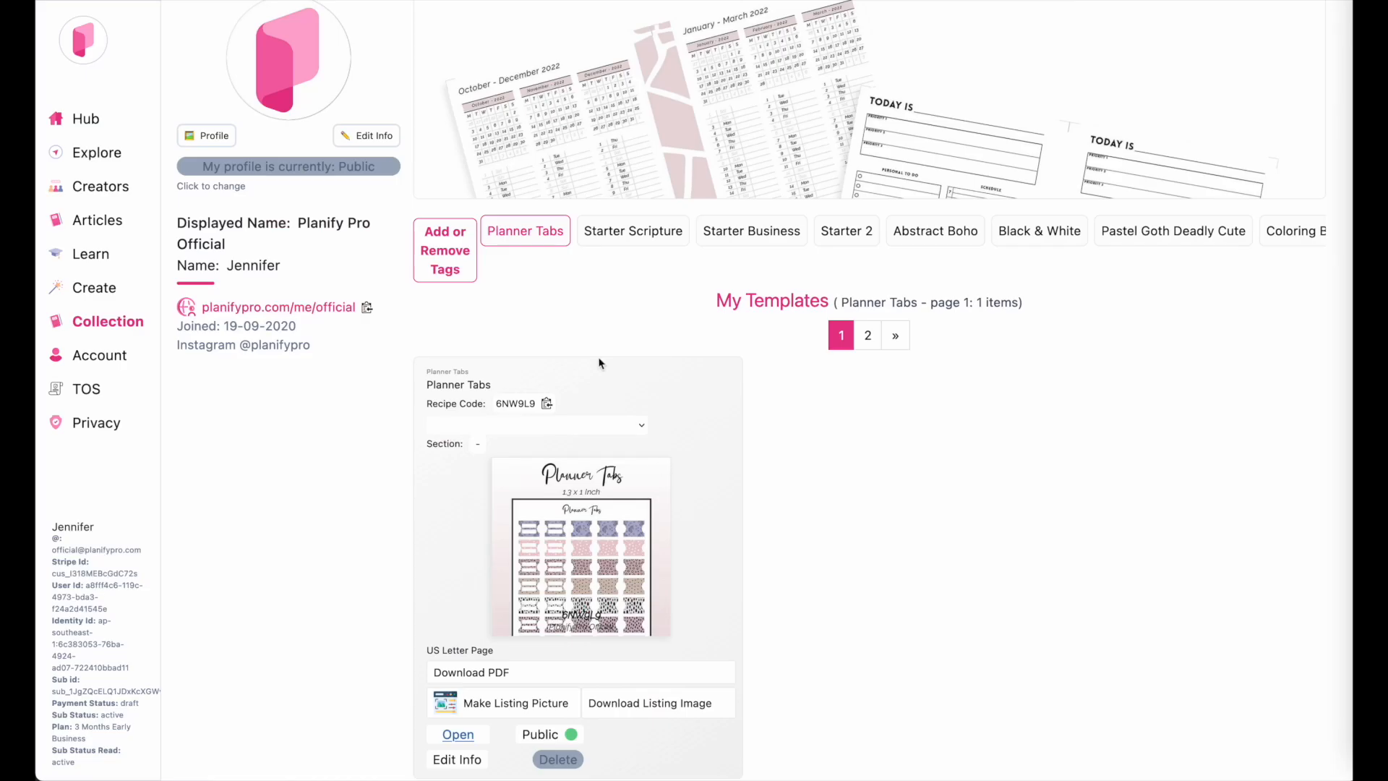
Return to the Hub and browse the newest publicly shared planner templates
click(75, 136)
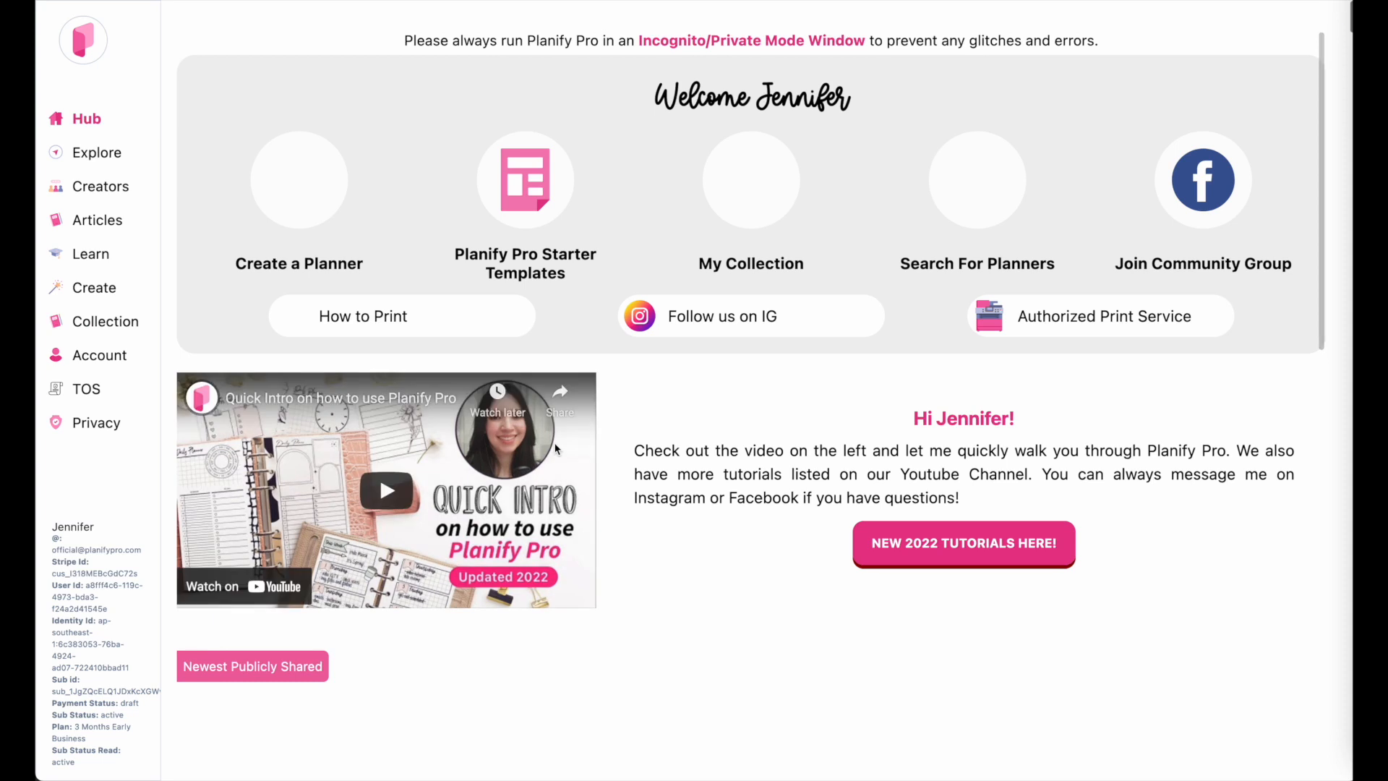
scroll(557, 448, down, 3)
scroll(557, 449, down, 3)
scroll(557, 449, up, 2)
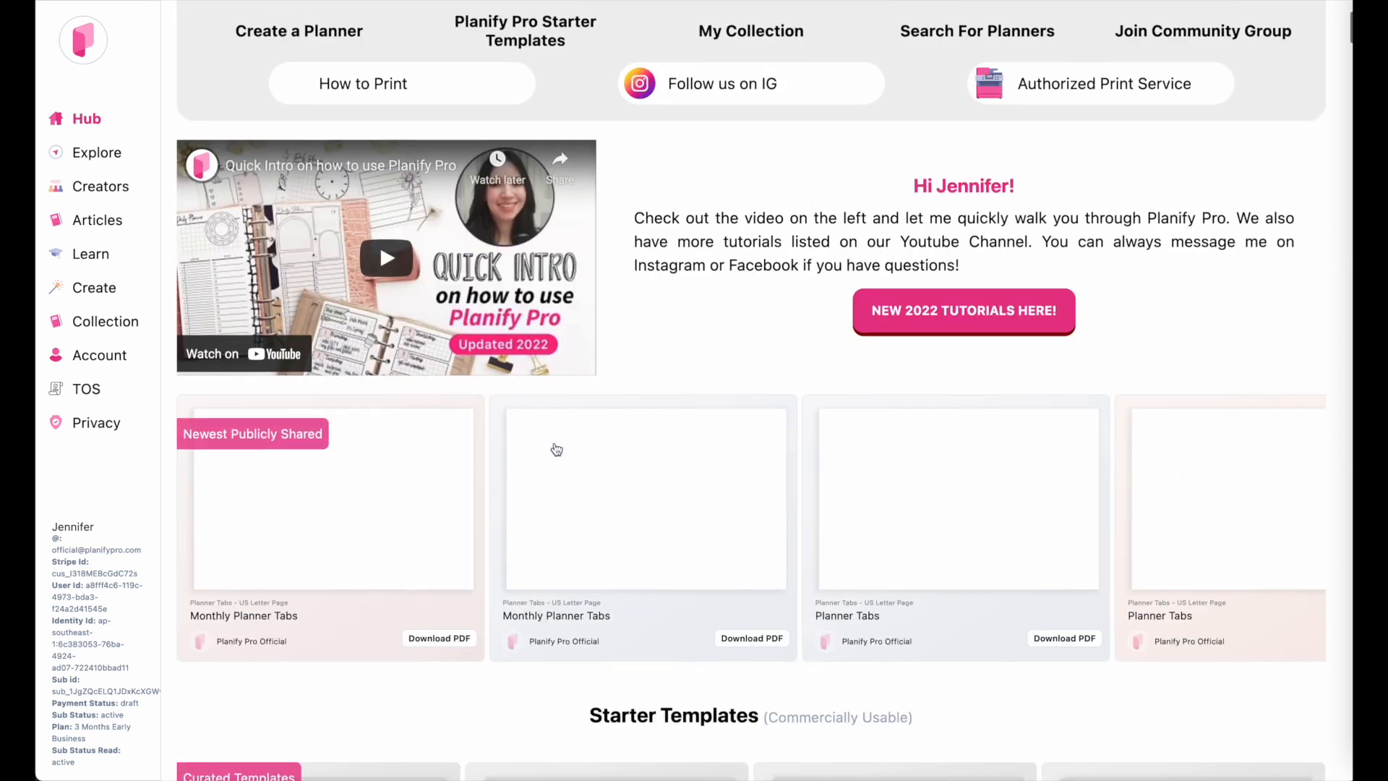
scroll(558, 441, down, 2)
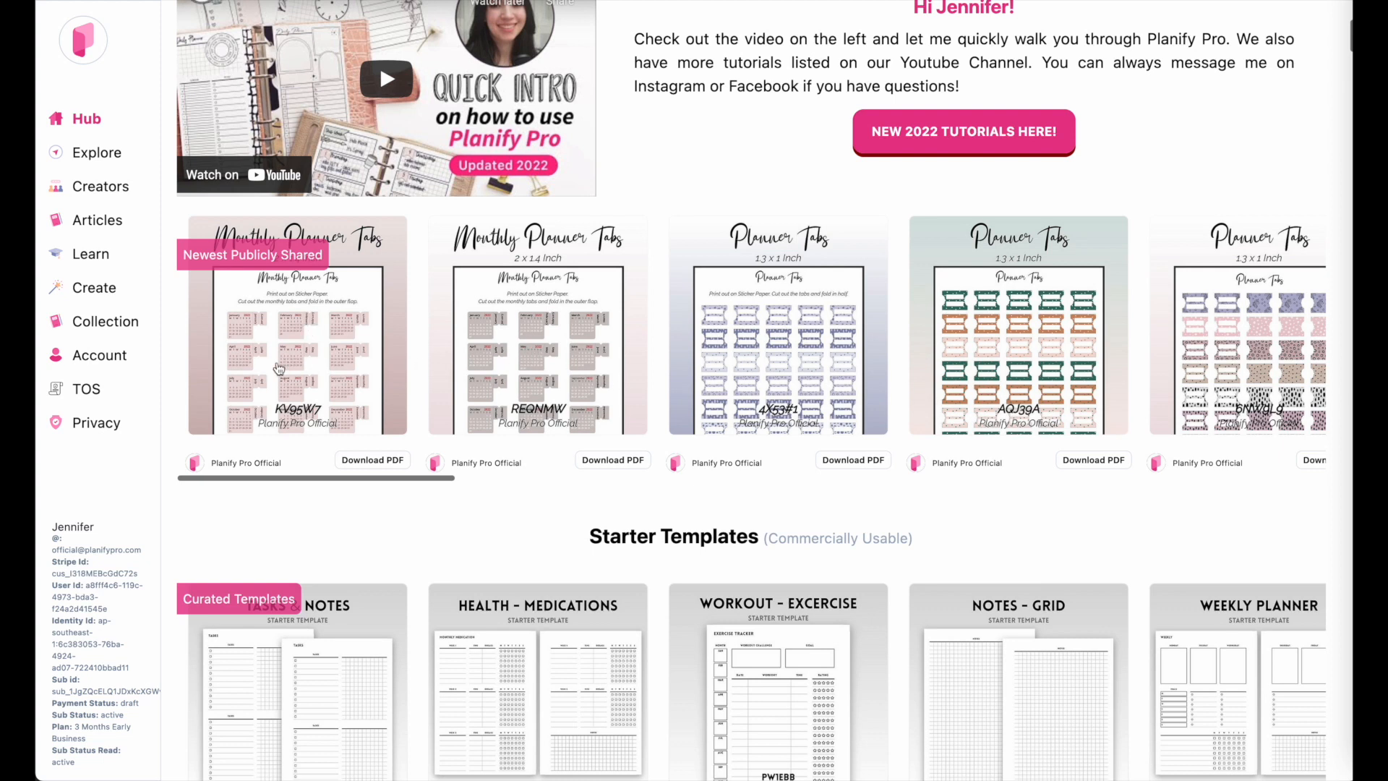
scroll(1112, 327, right, 6)
scroll(1112, 327, left, 6)
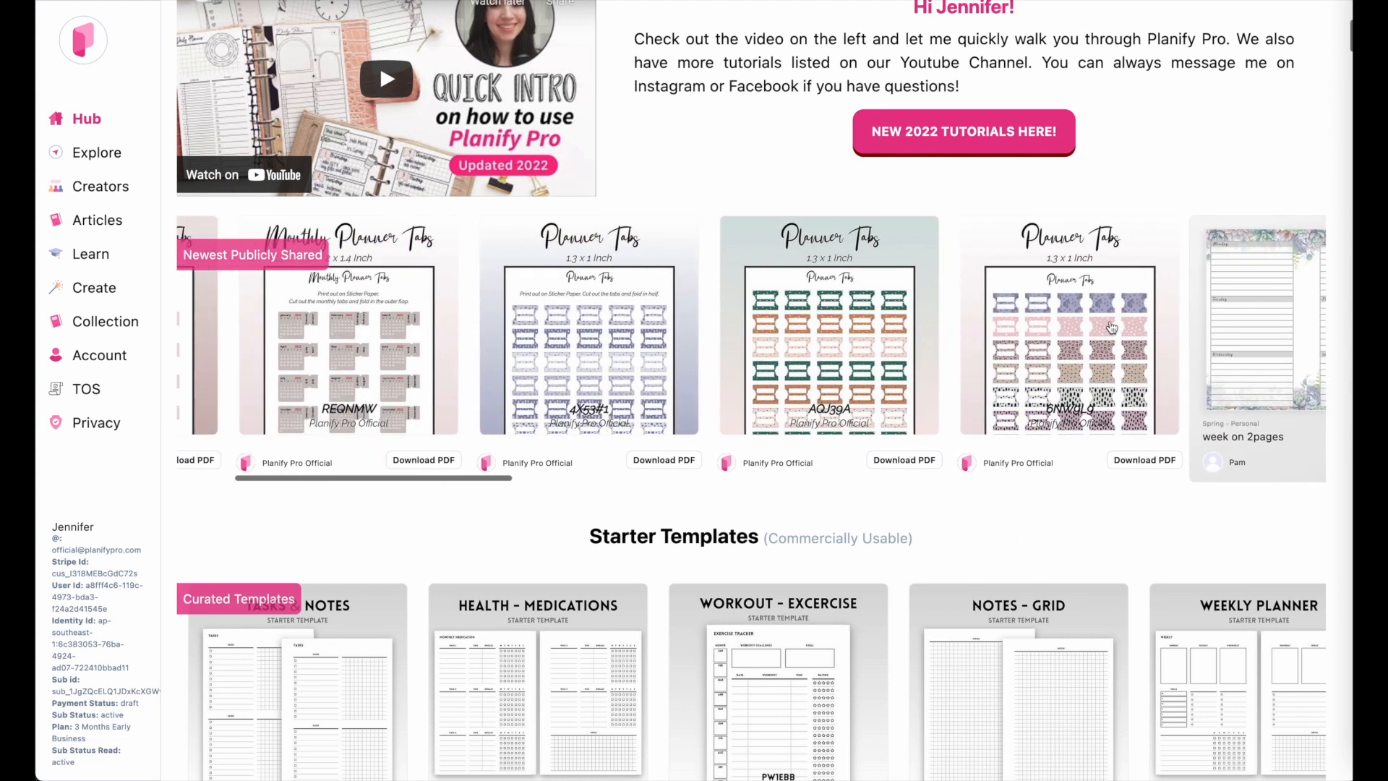